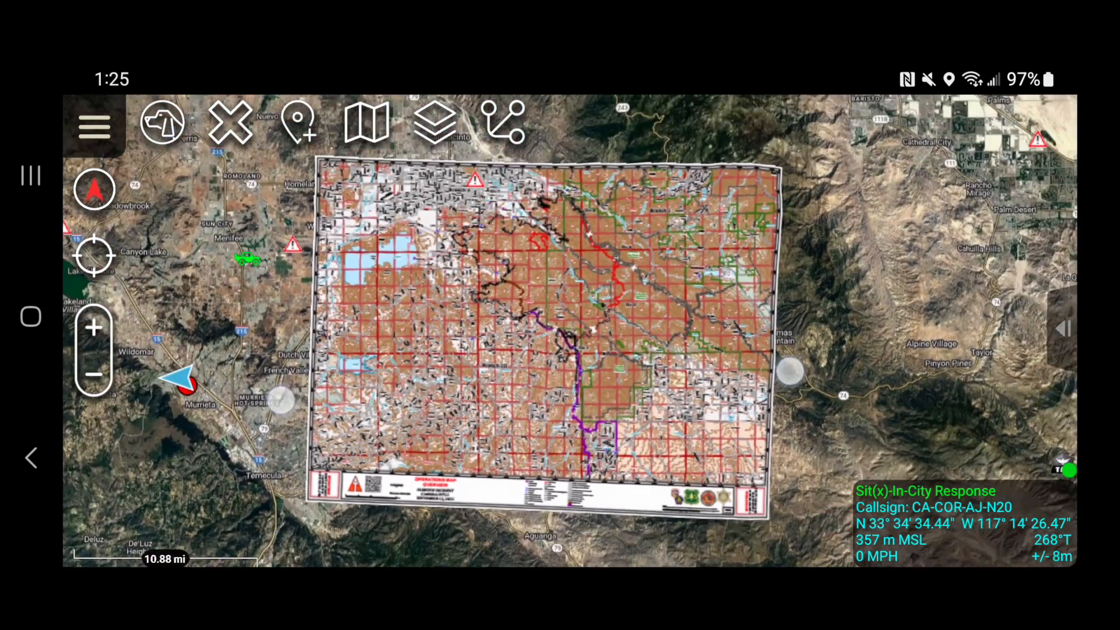
# Step: Examine the overlaid fire operations map as a whole and in detail around the Diamond Valley reservoir
pyautogui.scroll(1, 539, 387)
pyautogui.scroll(-3, 539, 385)
pyautogui.scroll(2, 549, 379)
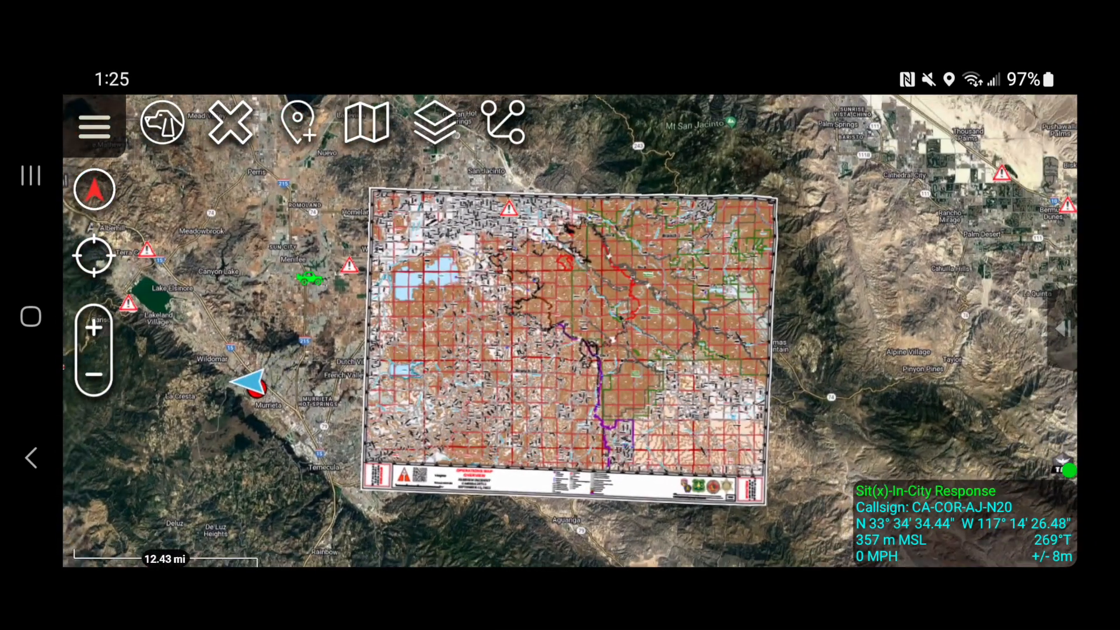
pyautogui.scroll(1, 521, 355)
pyautogui.scroll(-1, 521, 355)
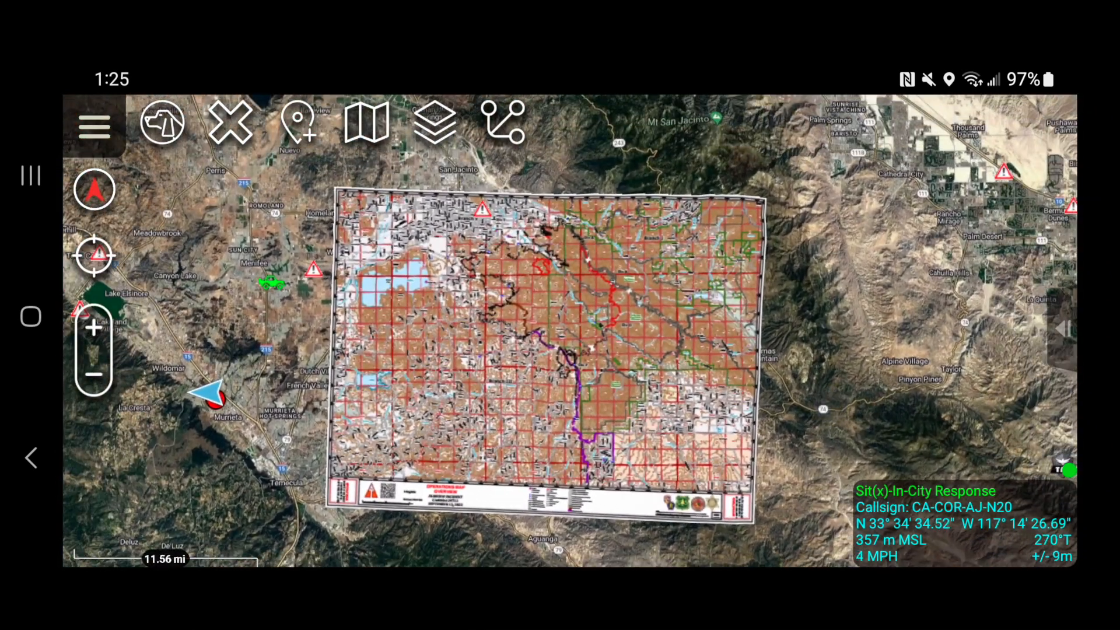
pyautogui.scroll(5, 583, 385)
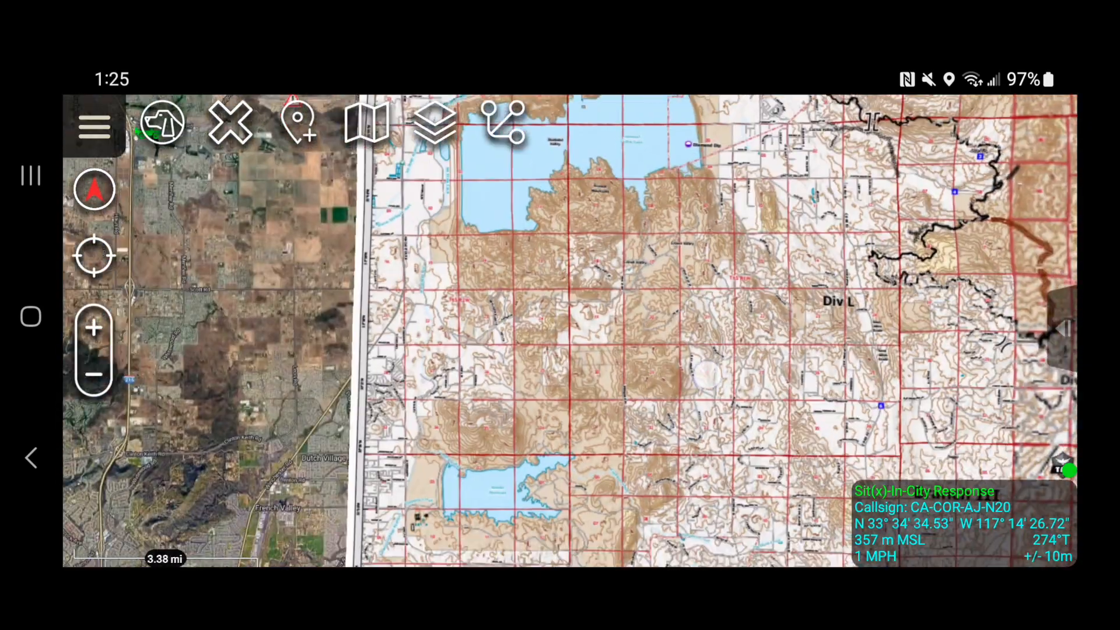
pyautogui.scroll(2, 513, 350)
pyautogui.scroll(-1, 513, 408)
pyautogui.moveTo(695, 283); pyautogui.dragTo(680, 467)
pyautogui.scroll(2, 509, 434)
pyautogui.moveTo(727, 377); pyautogui.dragTo(675, 449)
pyautogui.scroll(1, 467, 402)
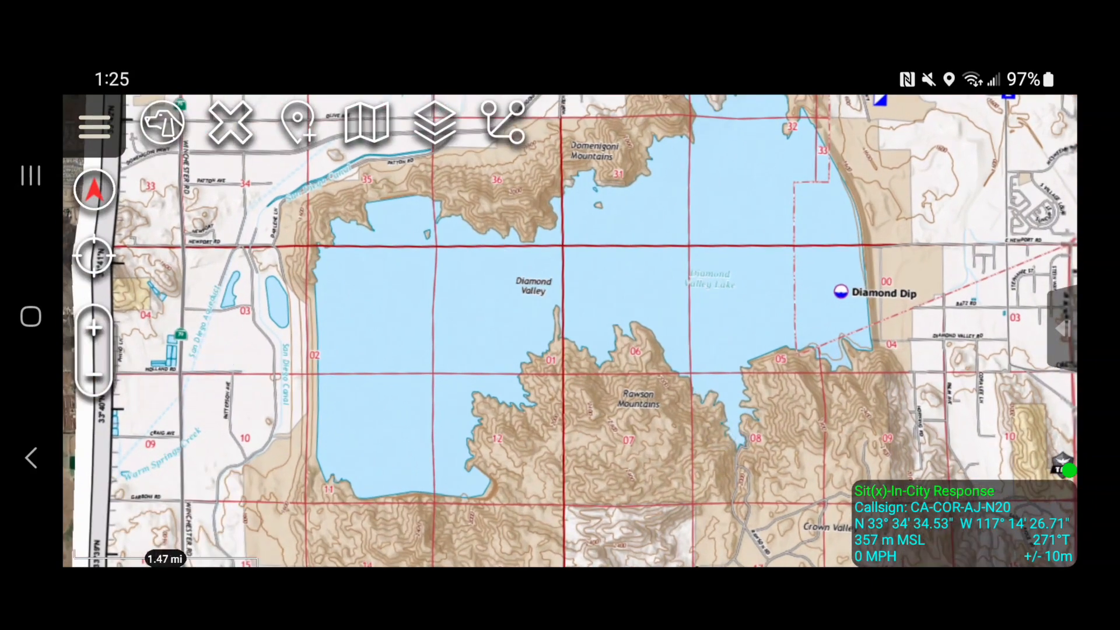
# Step: Open the image overlay list and select the Ops_E_land_20220911_2327_Fairview_CARRU129712_0912.pdf overlay to view it on the map
pyautogui.click(434, 123)
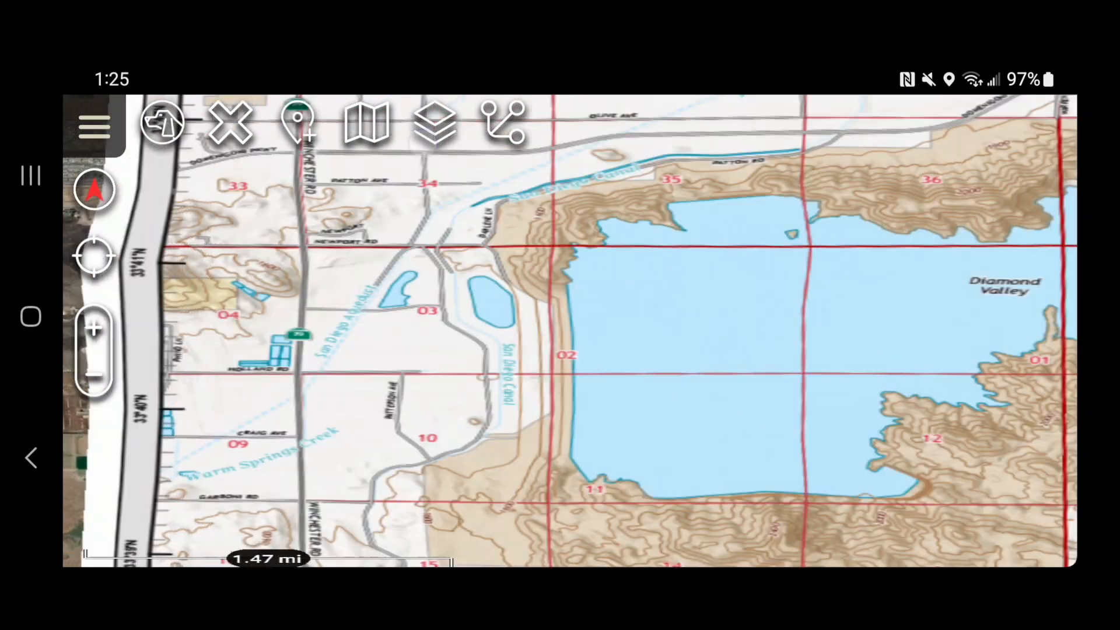
pyautogui.click(748, 184)
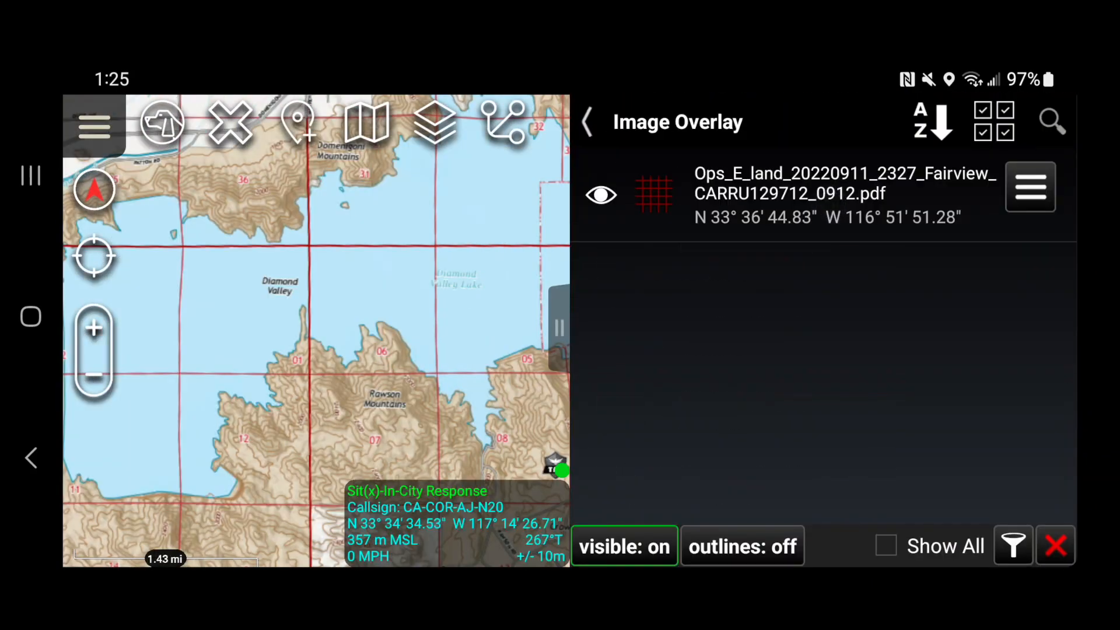
pyautogui.click(828, 199)
pyautogui.moveTo(404, 466); pyautogui.dragTo(417, 448)
pyautogui.click(668, 348)
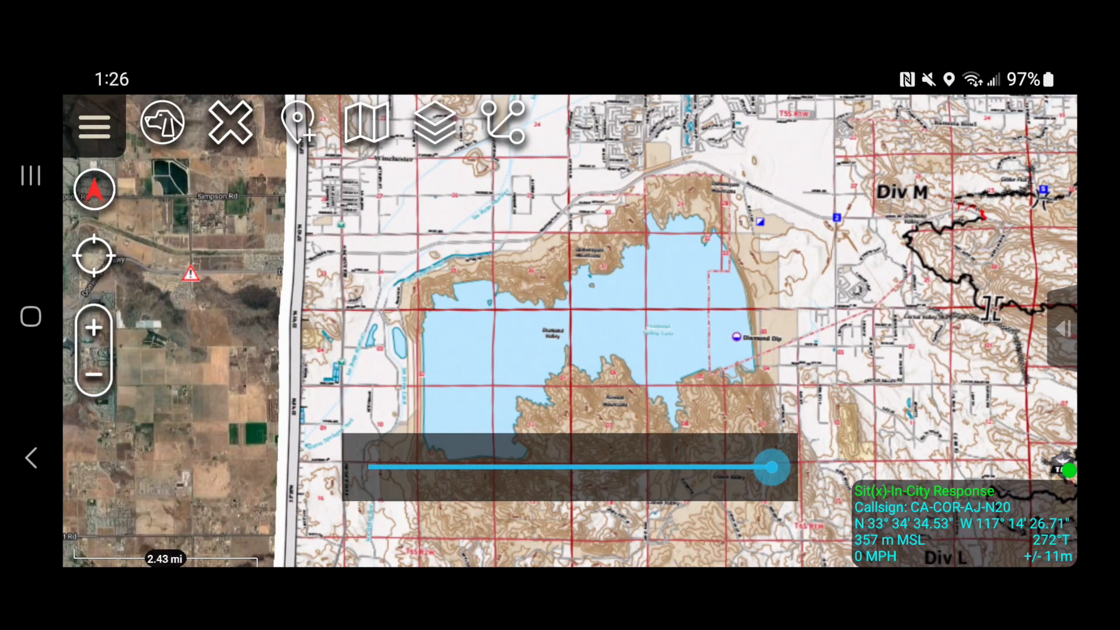
# Step: Examine the fire operations overlay's branches, divisions and full extent against the surrounding satellite map
pyautogui.moveTo(915, 323); pyautogui.dragTo(796, 332)
pyautogui.scroll(-3, 551, 390)
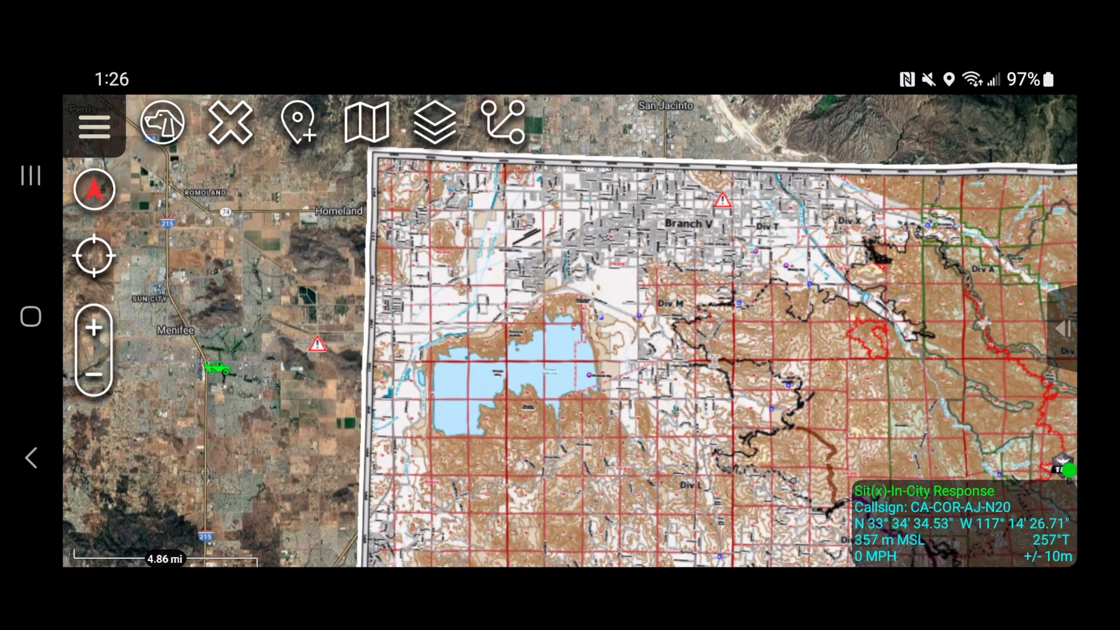
pyautogui.moveTo(641, 350); pyautogui.dragTo(519, 300)
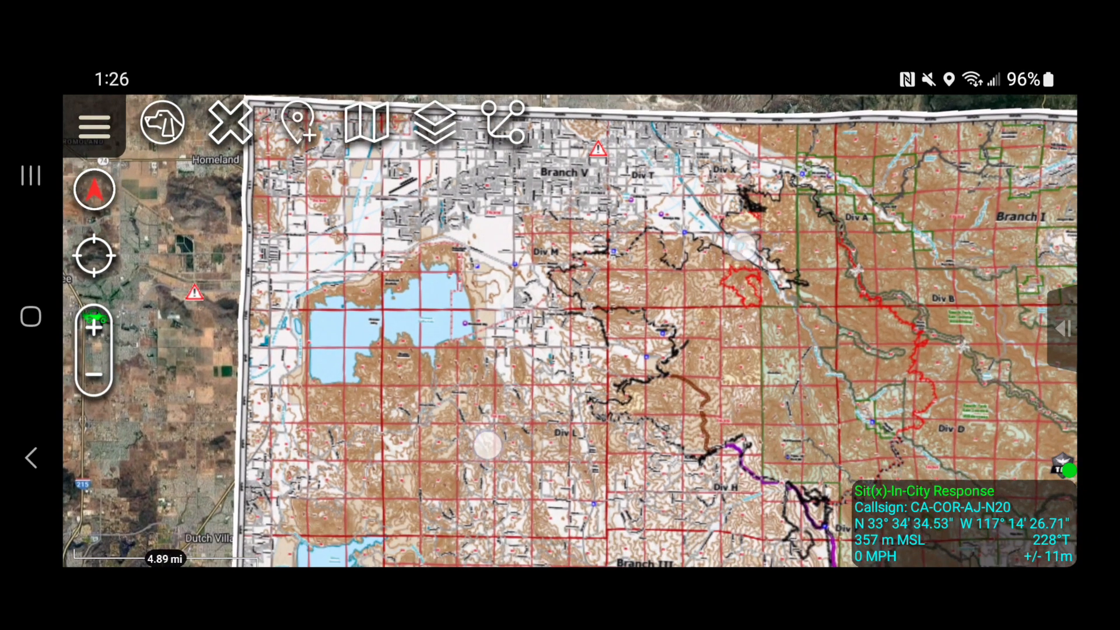
pyautogui.scroll(-2, 619, 348)
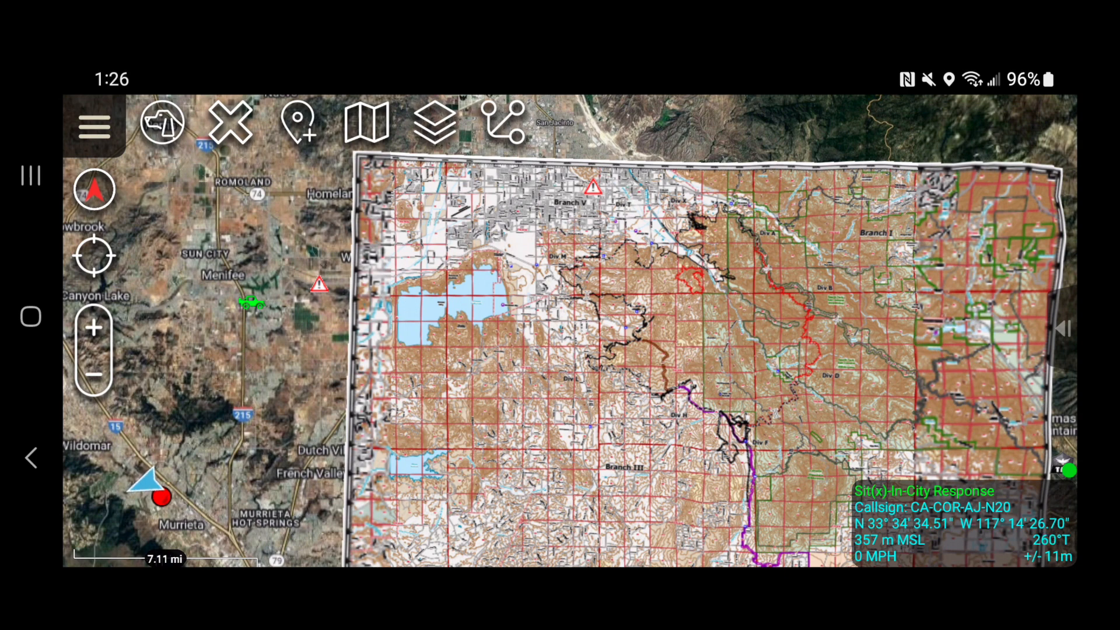
pyautogui.scroll(-3, 642, 343)
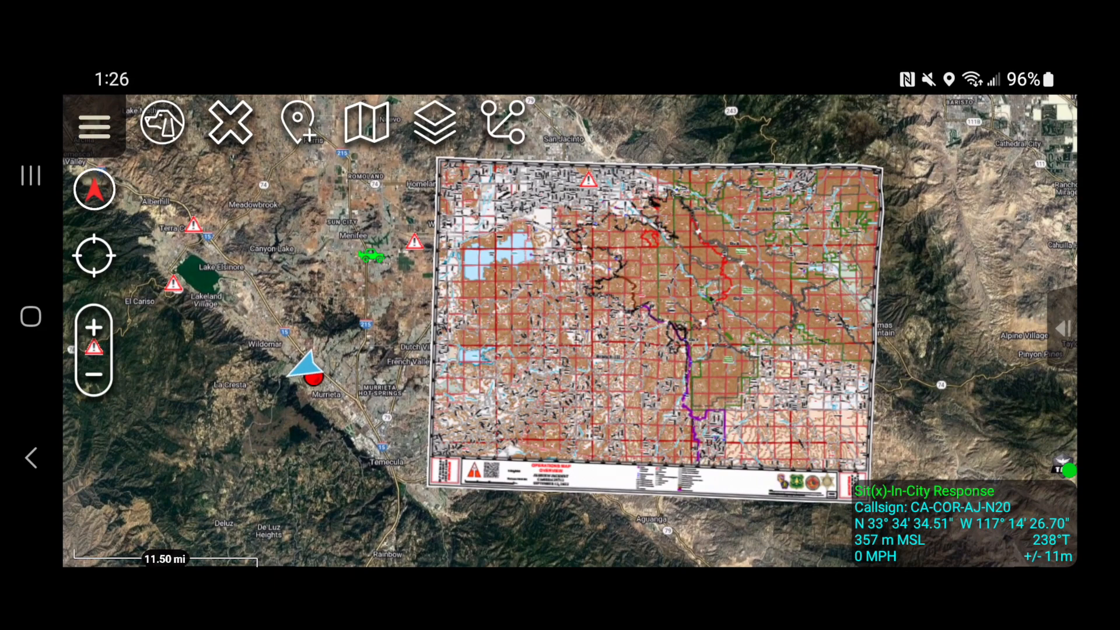
pyautogui.moveTo(225, 325); pyautogui.dragTo(120, 294)
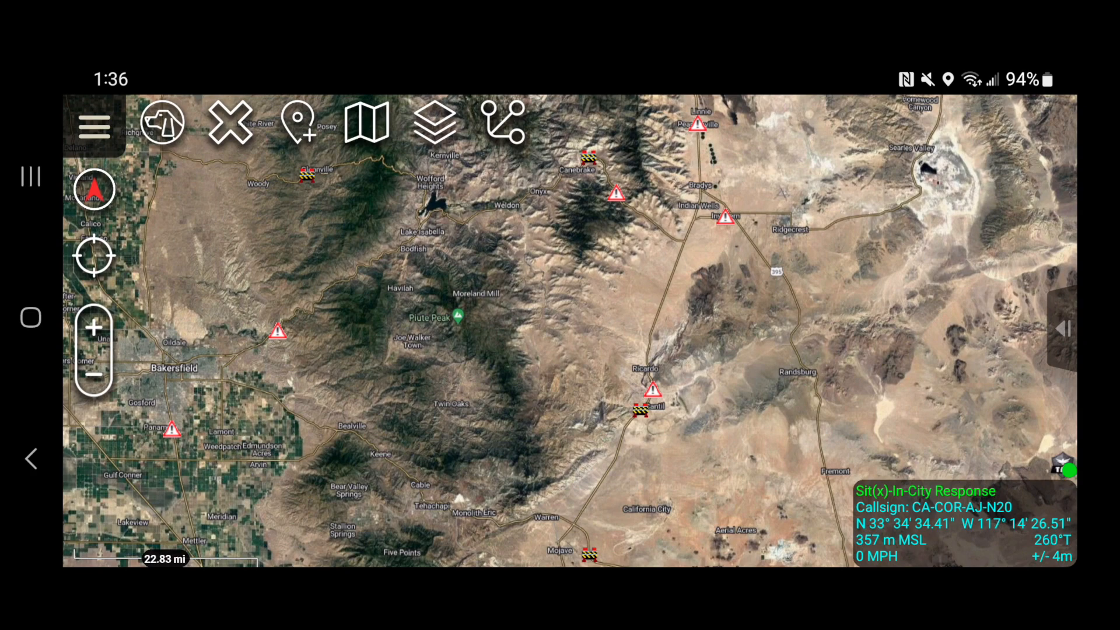
# Step: Examine the satellite map between Bakersfield and Ridgecrest, around Ricardo and Cantil
pyautogui.scroll(3, 532, 374)
pyautogui.scroll(-2, 528, 316)
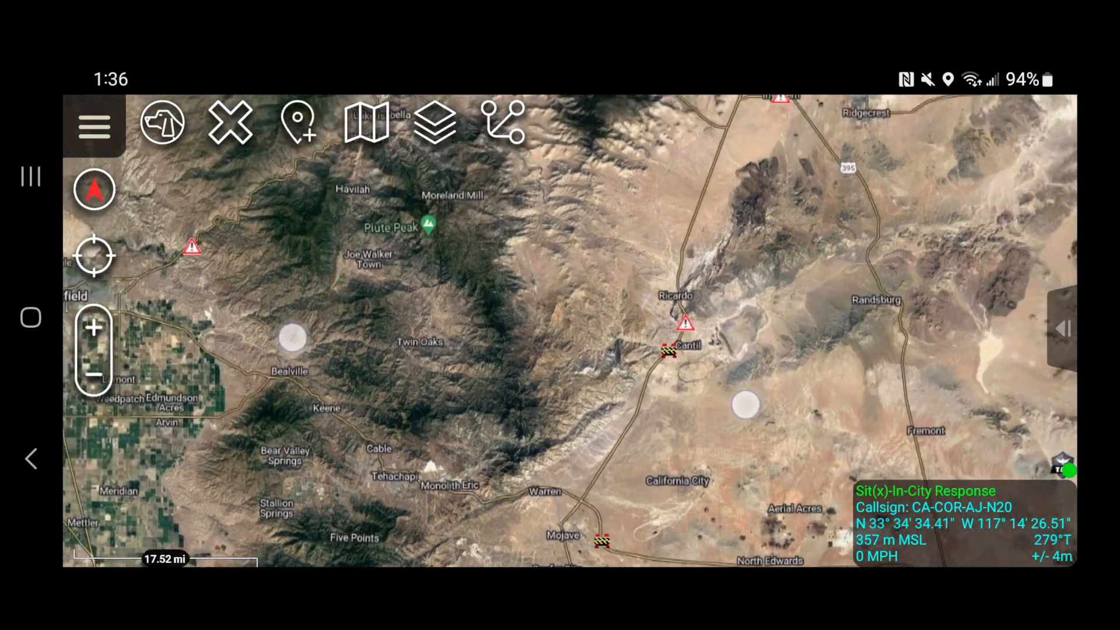
pyautogui.scroll(-3, 598, 407)
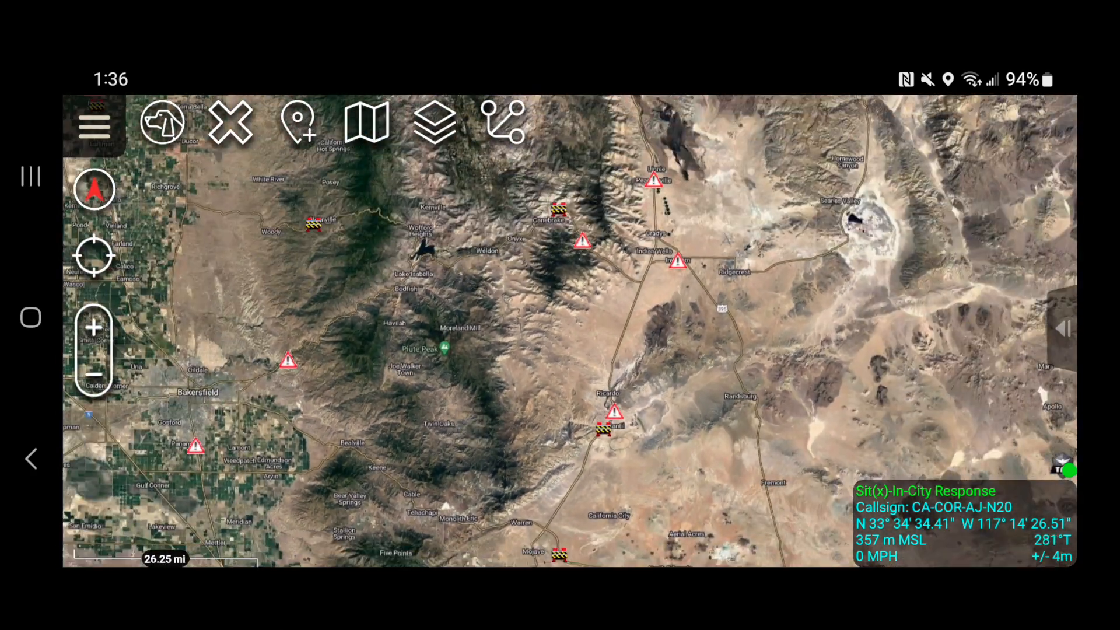
pyautogui.scroll(2, 592, 385)
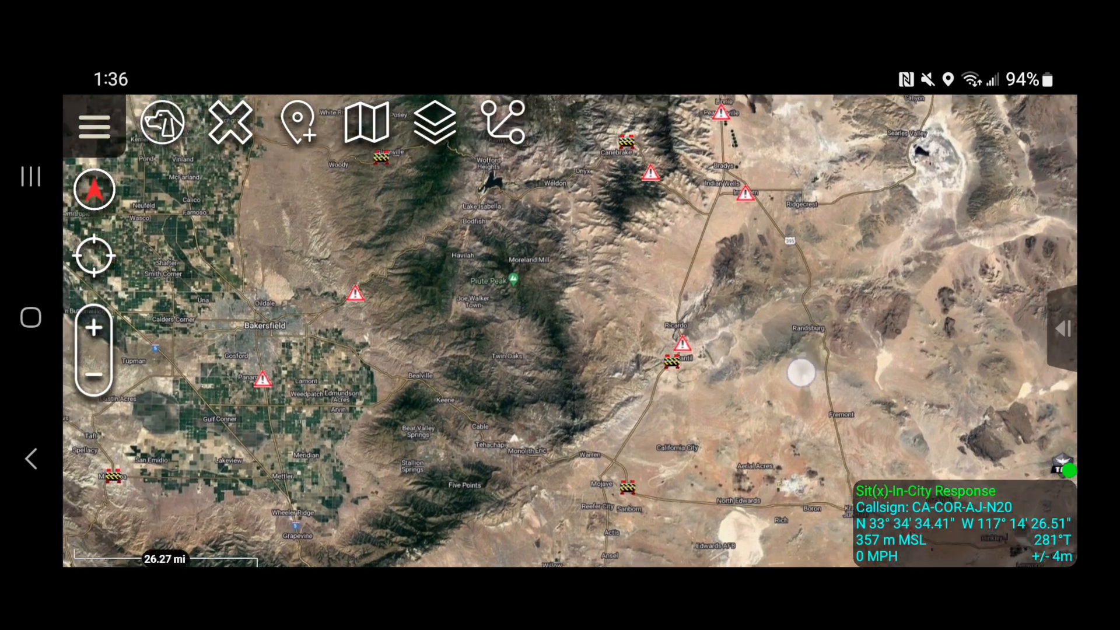
pyautogui.scroll(2, 592, 385)
pyautogui.scroll(-1, 585, 389)
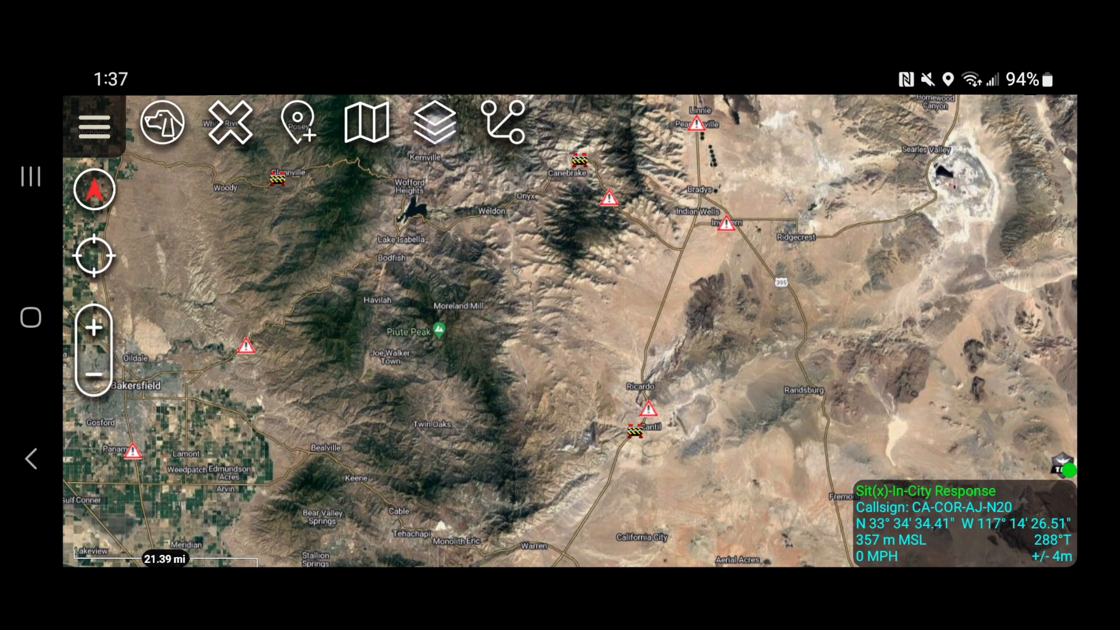
# Step: Check the Overlay Manager's Image Overlay list with all items shown and with only the items in the current view
pyautogui.click(434, 122)
pyautogui.moveTo(880, 401); pyautogui.dragTo(896, 299)
pyautogui.moveTo(874, 344); pyautogui.dragTo(892, 426)
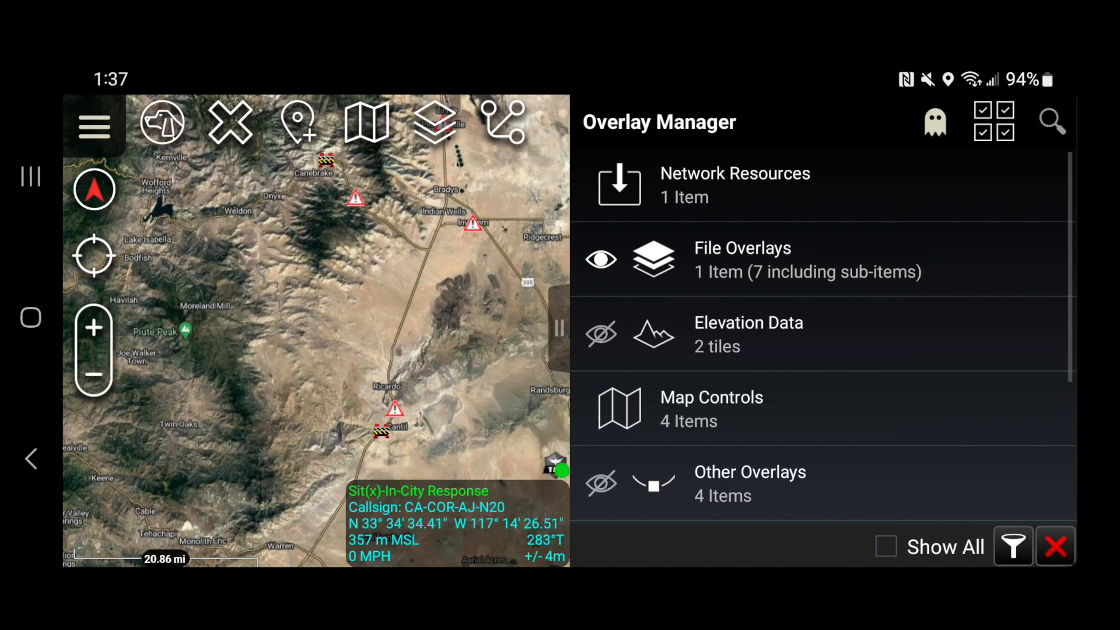
pyautogui.moveTo(915, 357); pyautogui.dragTo(947, 313)
pyautogui.click(886, 546)
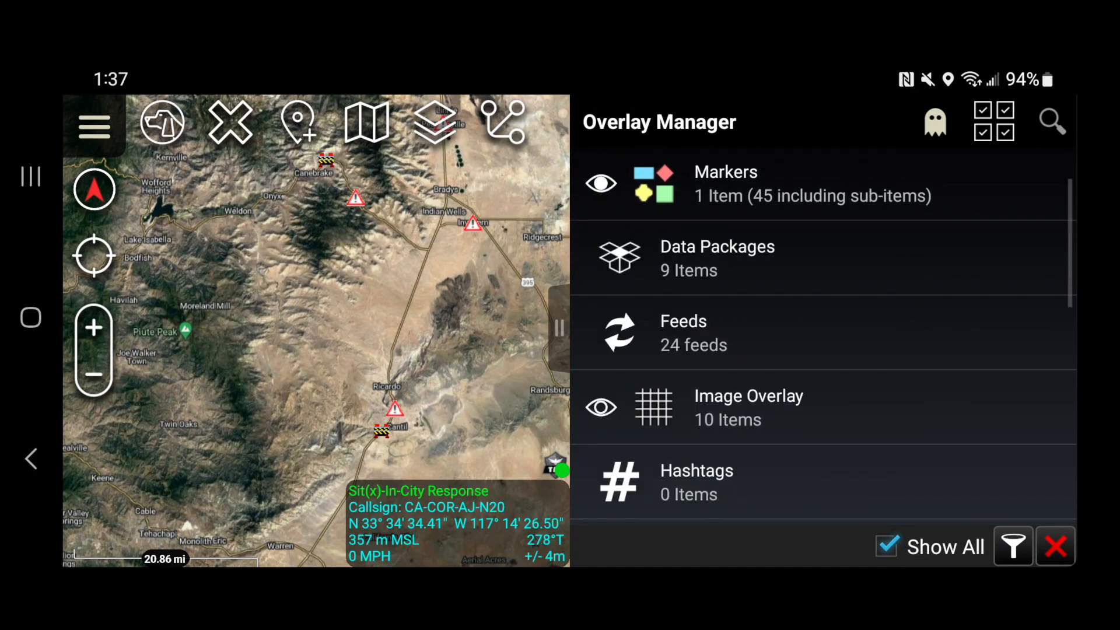
pyautogui.click(748, 407)
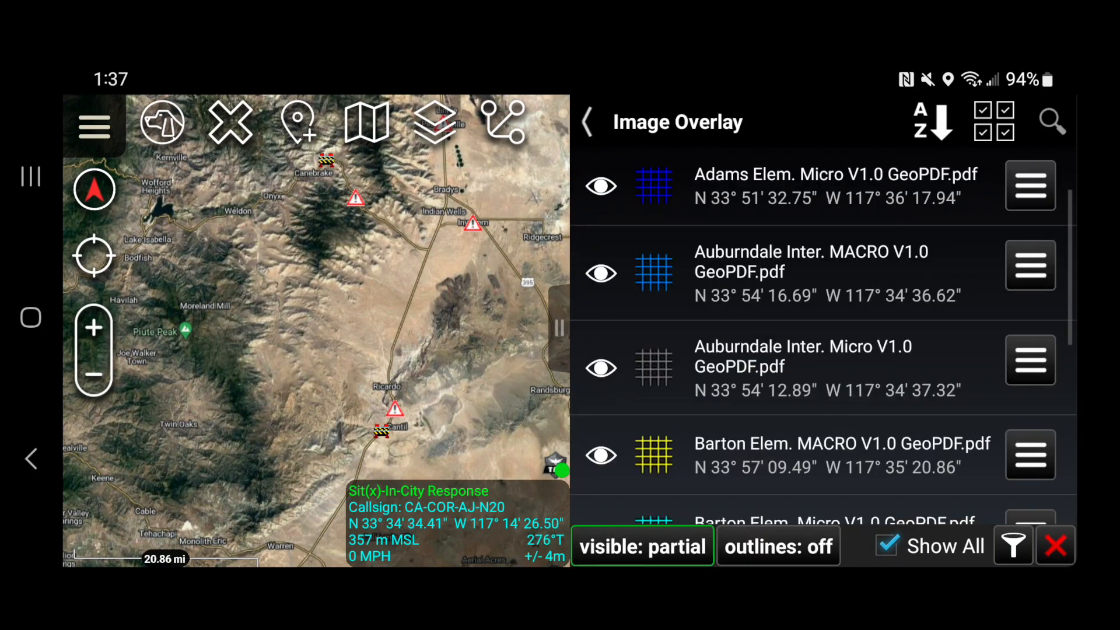
pyautogui.click(885, 545)
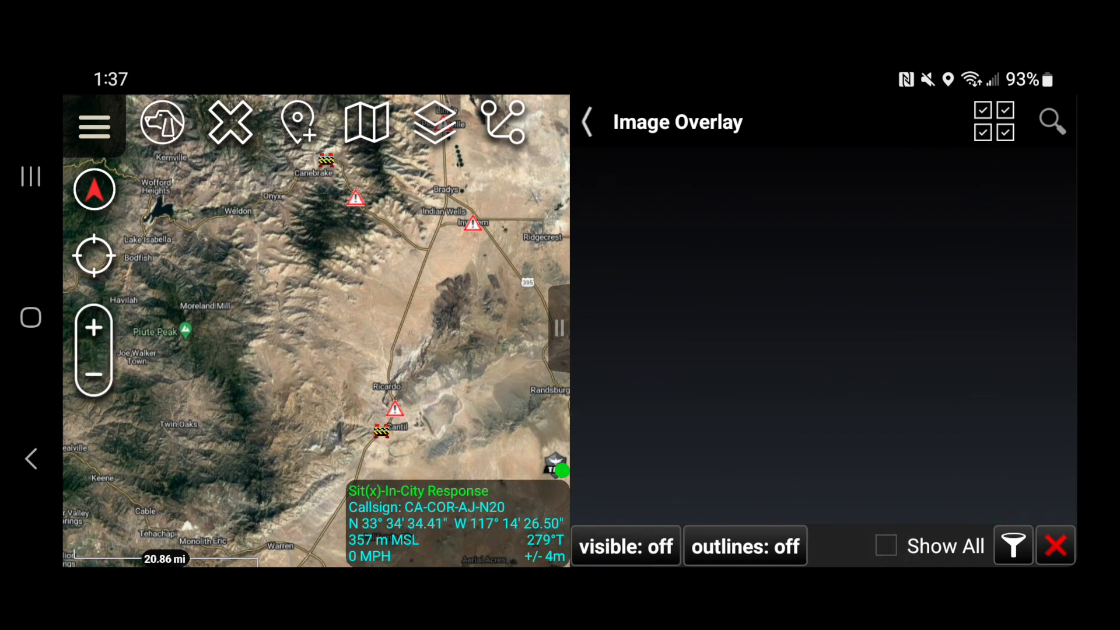
# Step: Look over the map area around Cantil and open the Data Packages list
pyautogui.moveTo(476, 286); pyautogui.dragTo(453, 228)
pyautogui.scroll(3, 399, 302)
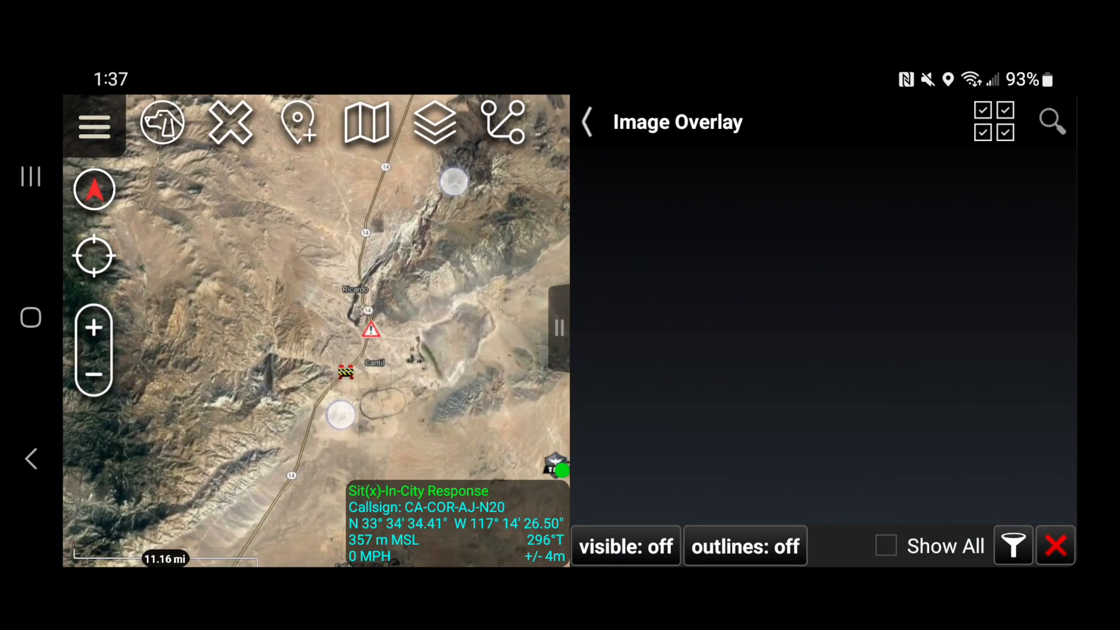
pyautogui.scroll(-2, 427, 296)
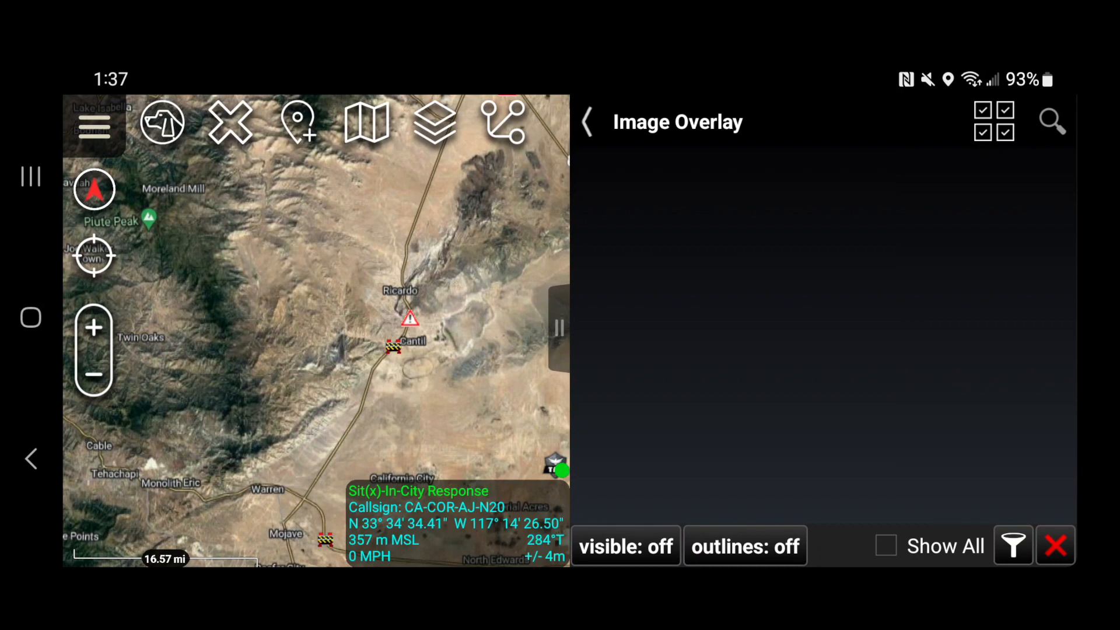
pyautogui.click(558, 328)
pyautogui.click(67, 127)
pyautogui.moveTo(1003, 396); pyautogui.dragTo(1027, 210)
pyautogui.click(934, 341)
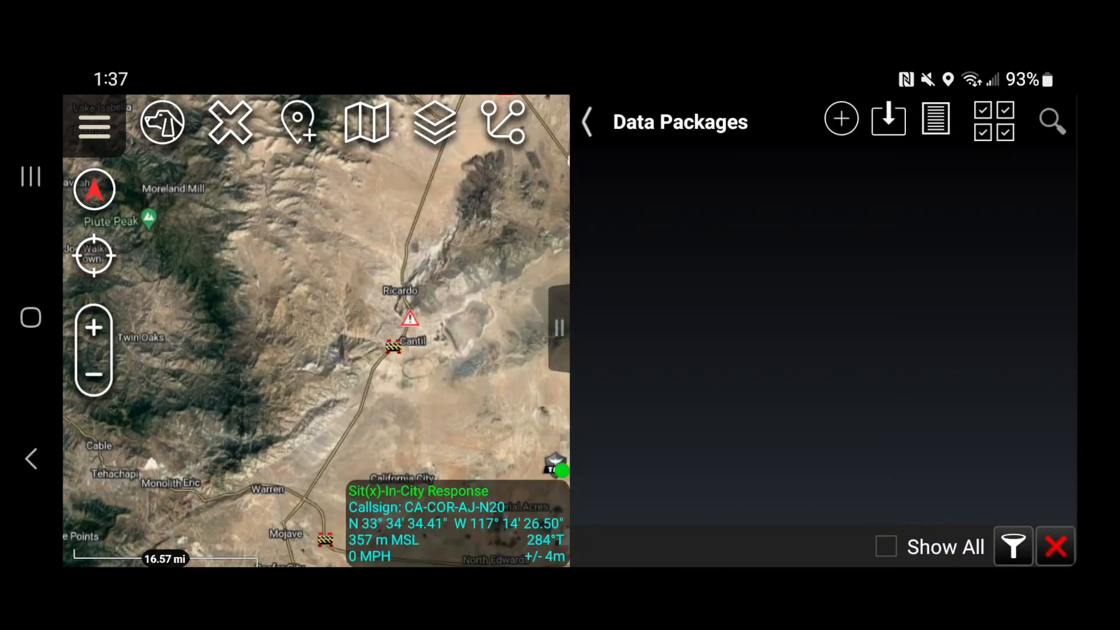
# Step: Show all data packages and inspect jawbone_acec_trail_map.pdf inside the jawbone_acec_trail_map.zip package
pyautogui.click(885, 546)
pyautogui.moveTo(929, 444); pyautogui.dragTo(953, 244)
pyautogui.moveTo(922, 437); pyautogui.dragTo(932, 325)
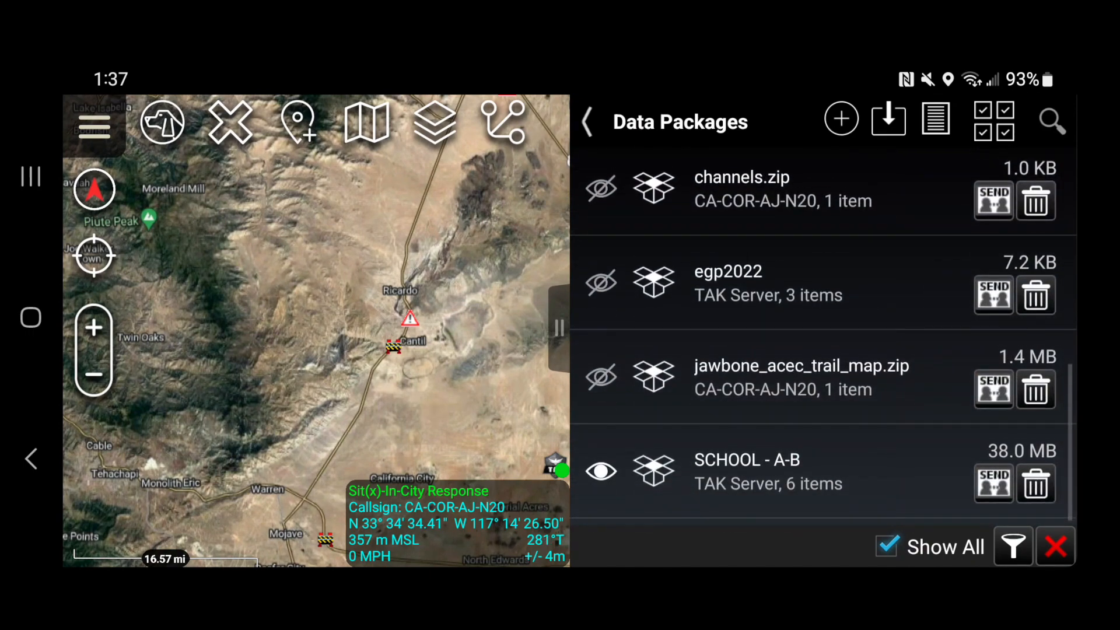
pyautogui.click(857, 385)
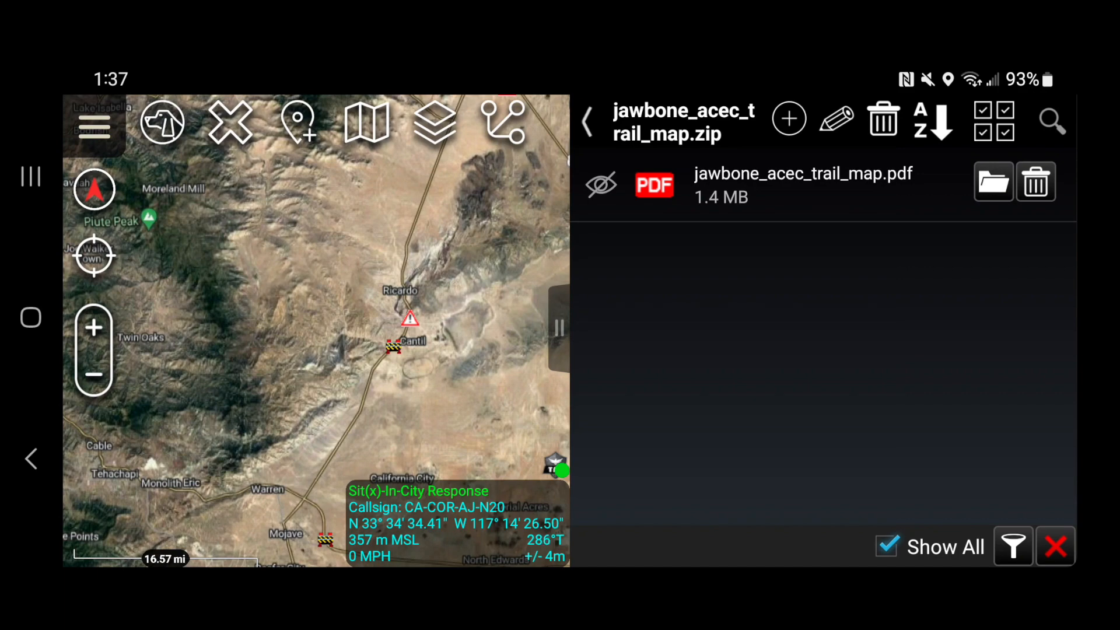
pyautogui.click(758, 185)
pyautogui.moveTo(834, 448); pyautogui.dragTo(859, 405)
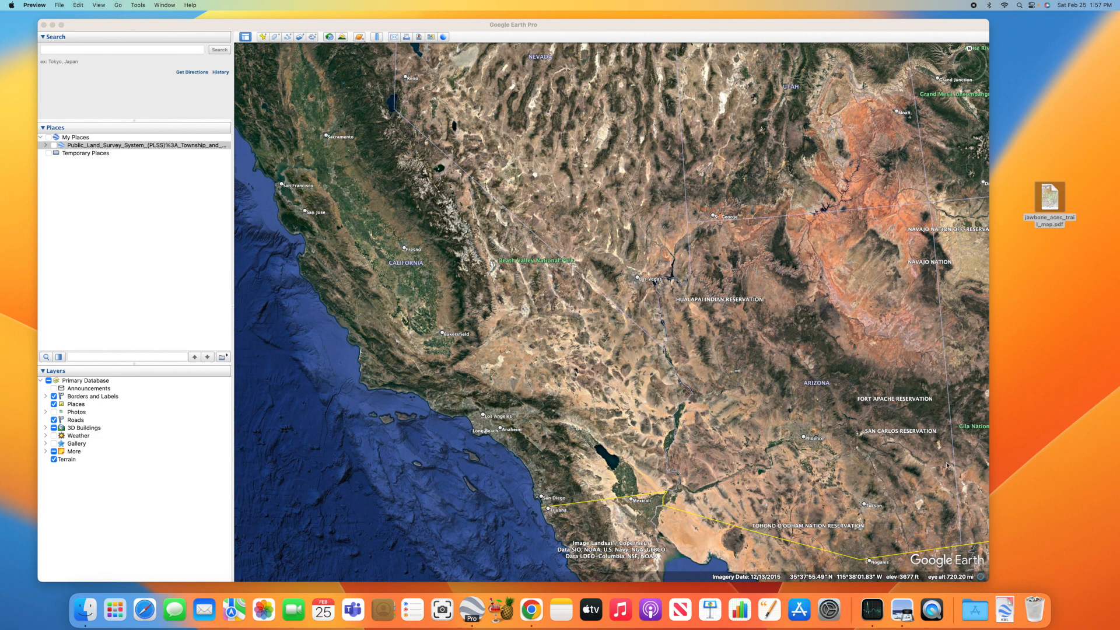
# Step: Open jawbone_acec_trail_map.pdf in Preview, export it to the Desktop as a 300 pixels/inch JPEG, and place the image below the PDF
pyautogui.doubleClick(1044, 196)
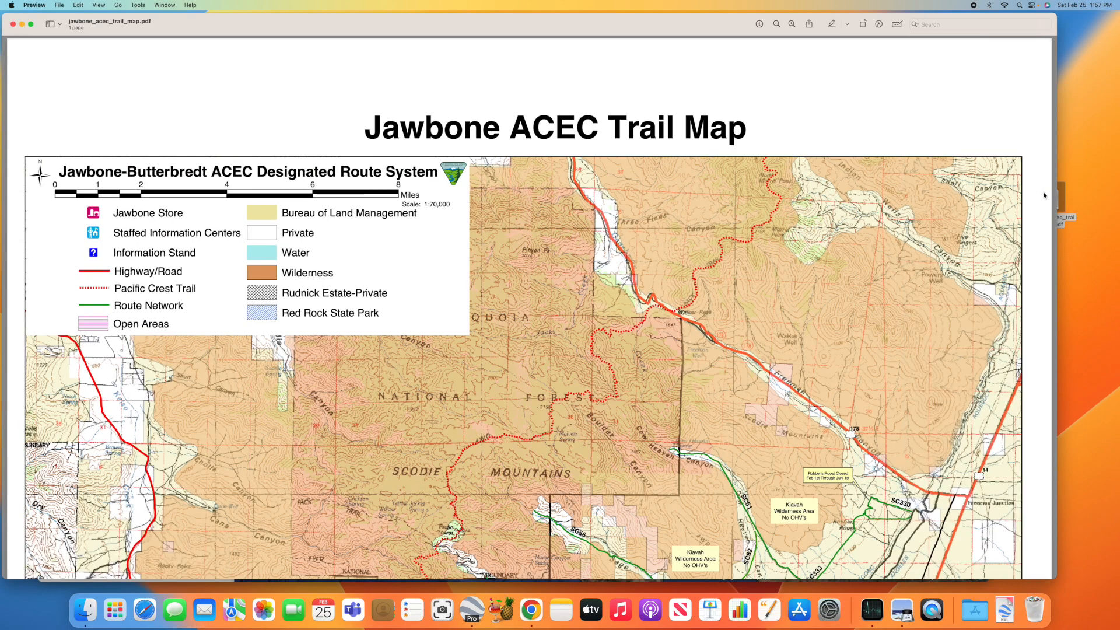
pyautogui.click(59, 5)
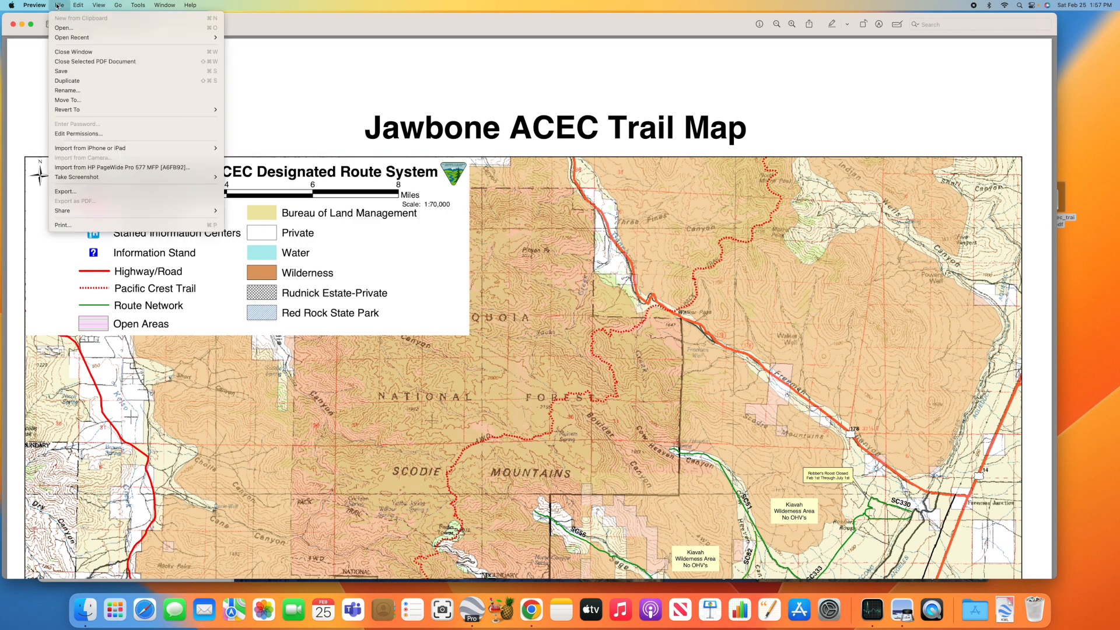
pyautogui.click(140, 190)
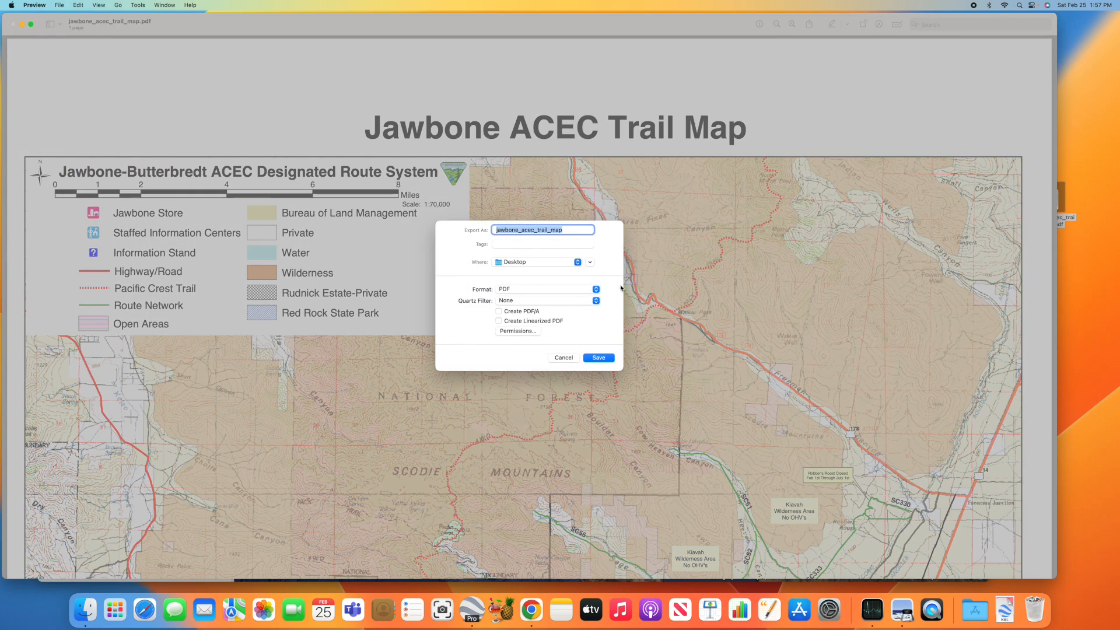
pyautogui.click(593, 289)
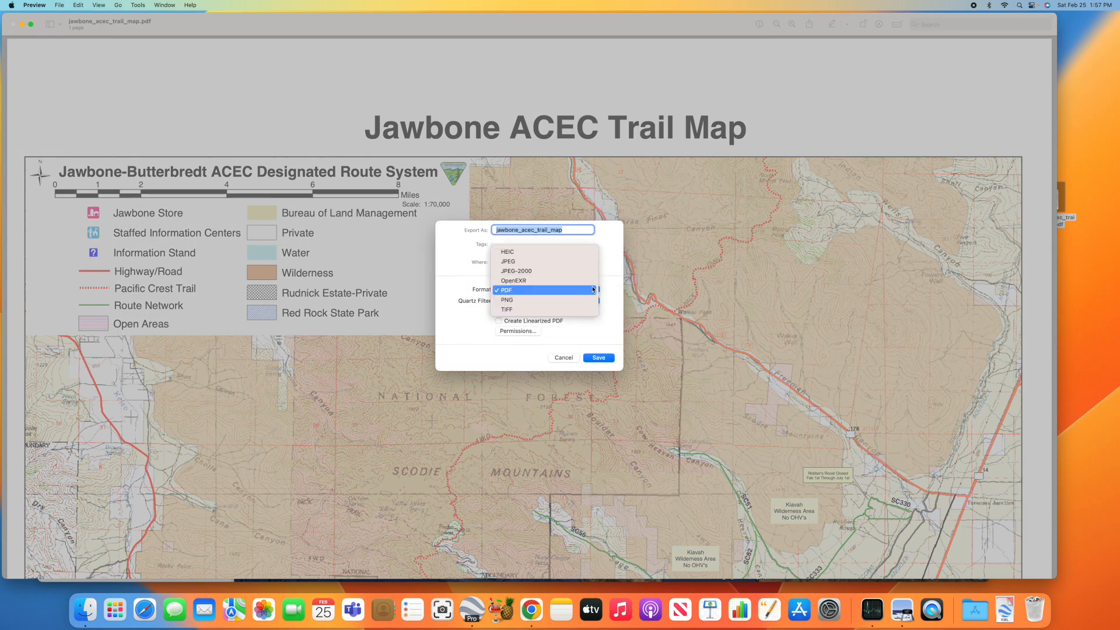
pyautogui.click(560, 261)
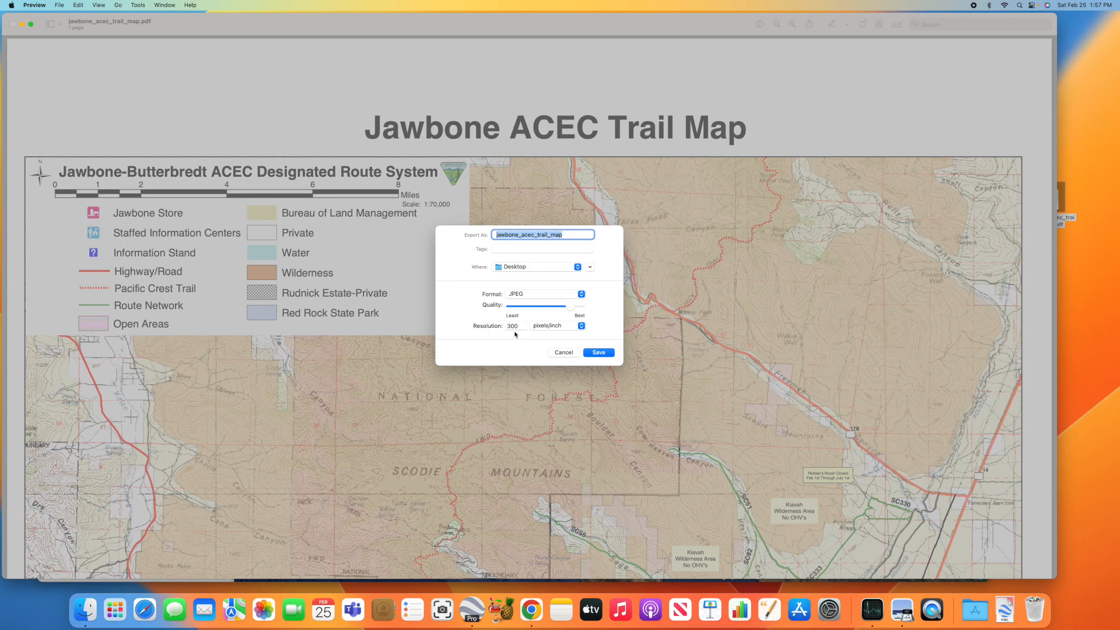
pyautogui.click(610, 354)
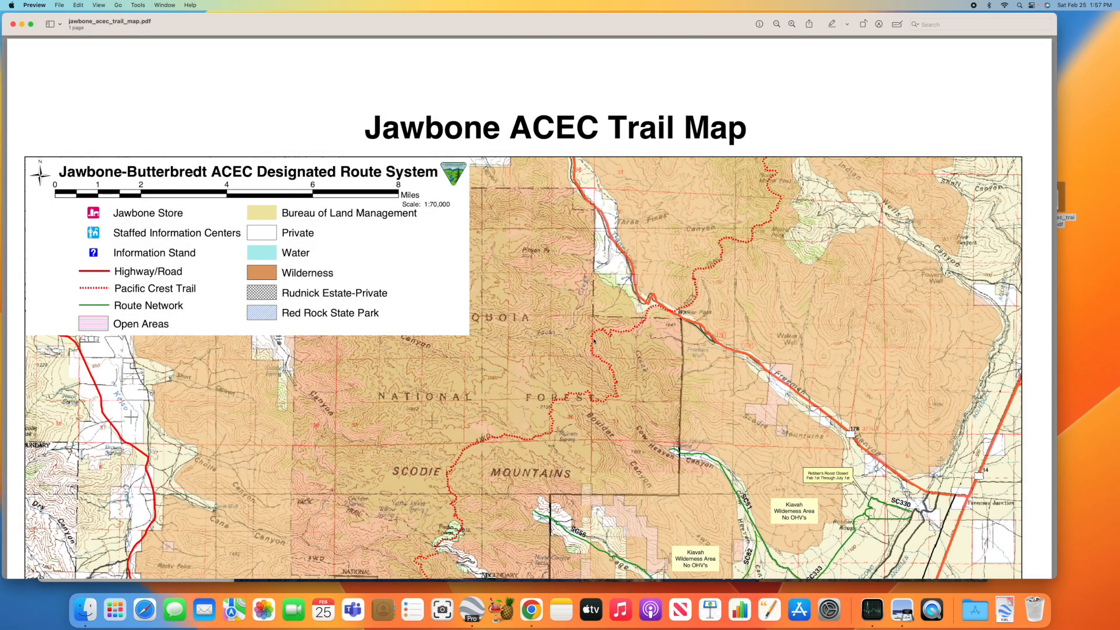
pyautogui.click(13, 24)
pyautogui.moveTo(1096, 26); pyautogui.dragTo(1037, 262)
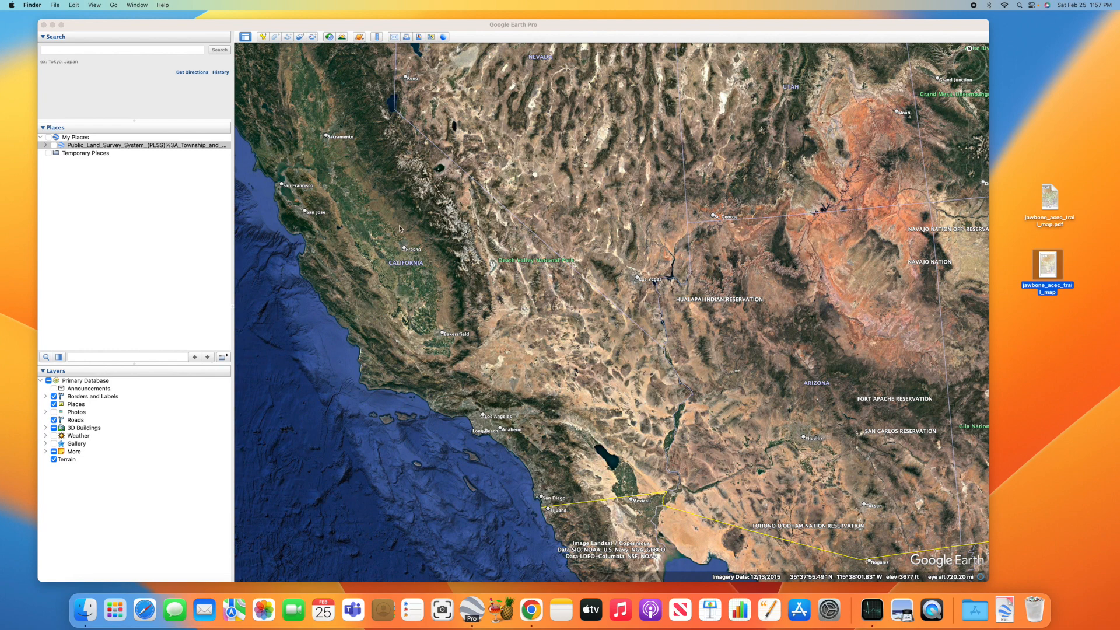
# Step: Search for Jawbone Canyon OHV Area, California, and frame the surrounding area covered by the trail map
pyautogui.click(100, 51)
pyautogui.click(95, 51)
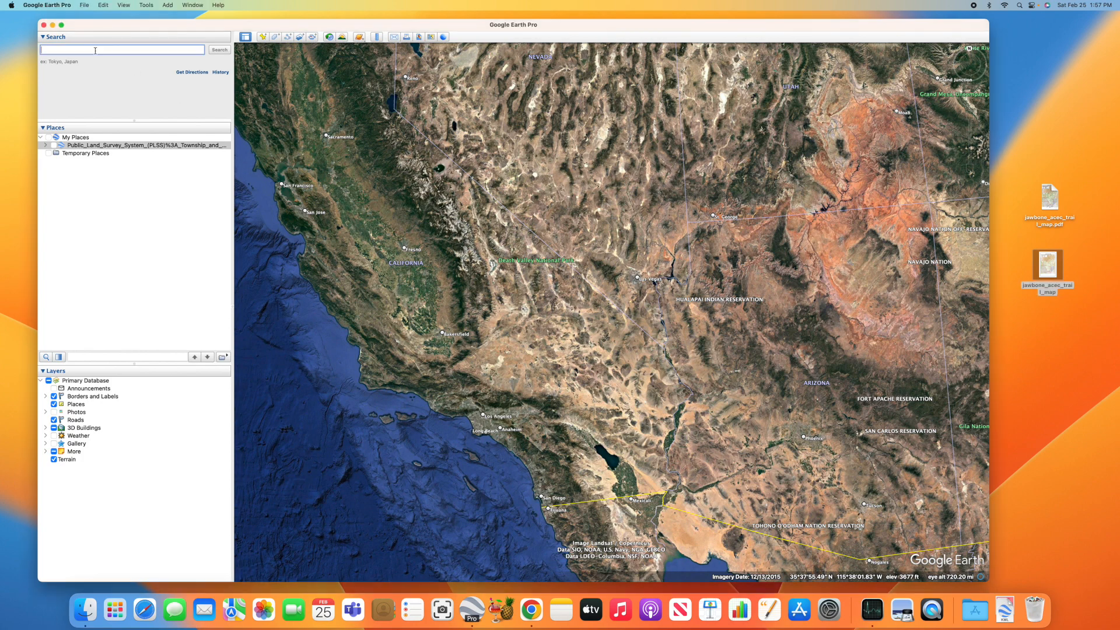
pyautogui.write('jawbone')
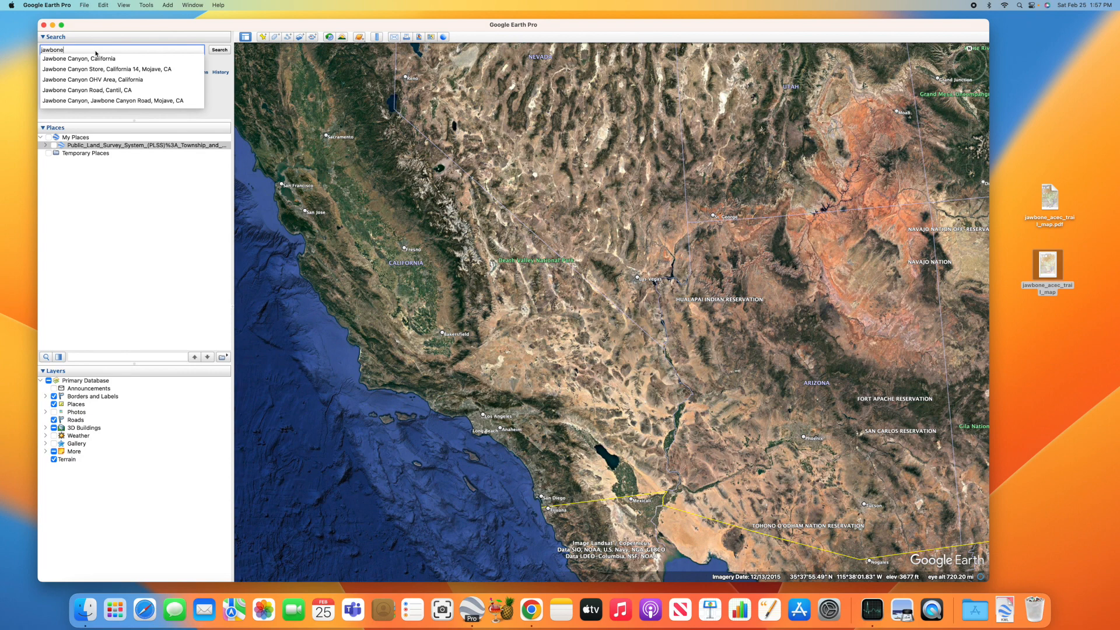
pyautogui.click(106, 81)
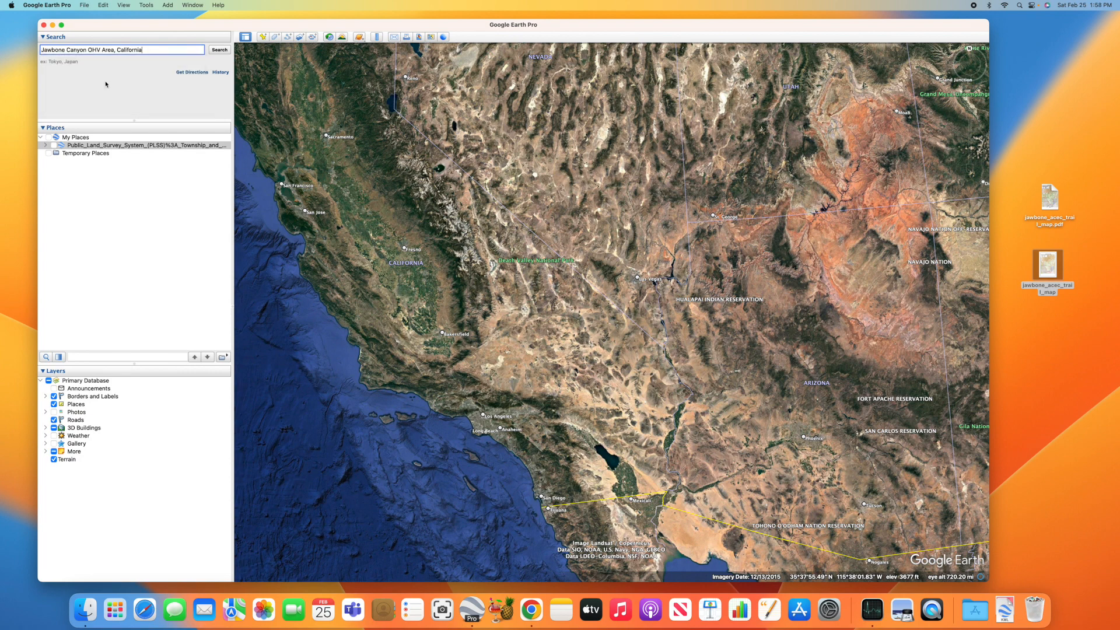
pyautogui.click(213, 51)
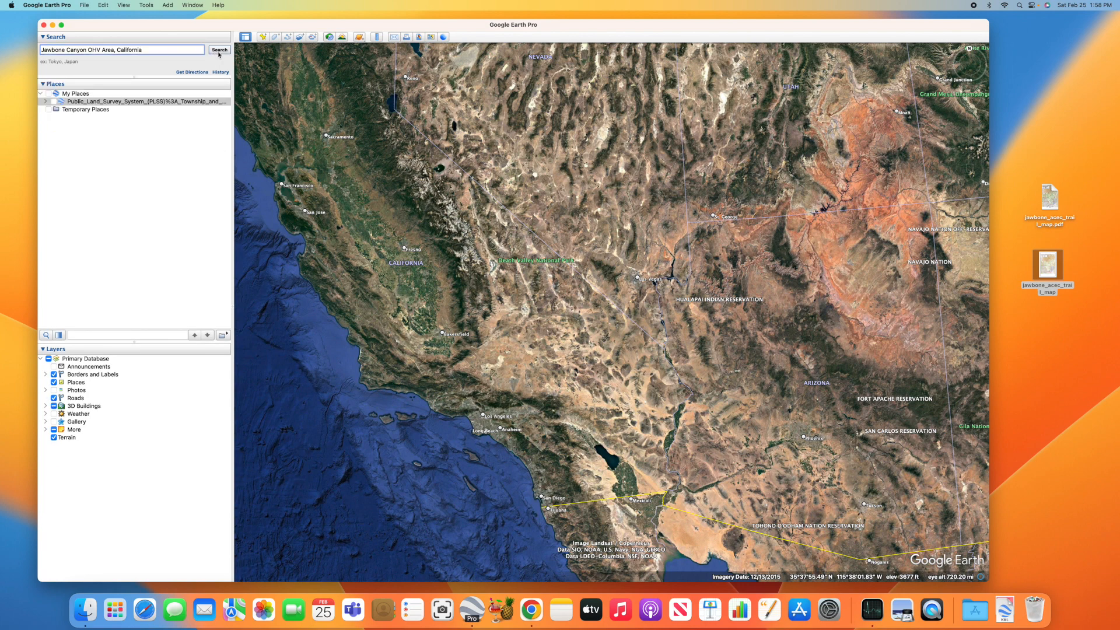
pyautogui.press('Return')
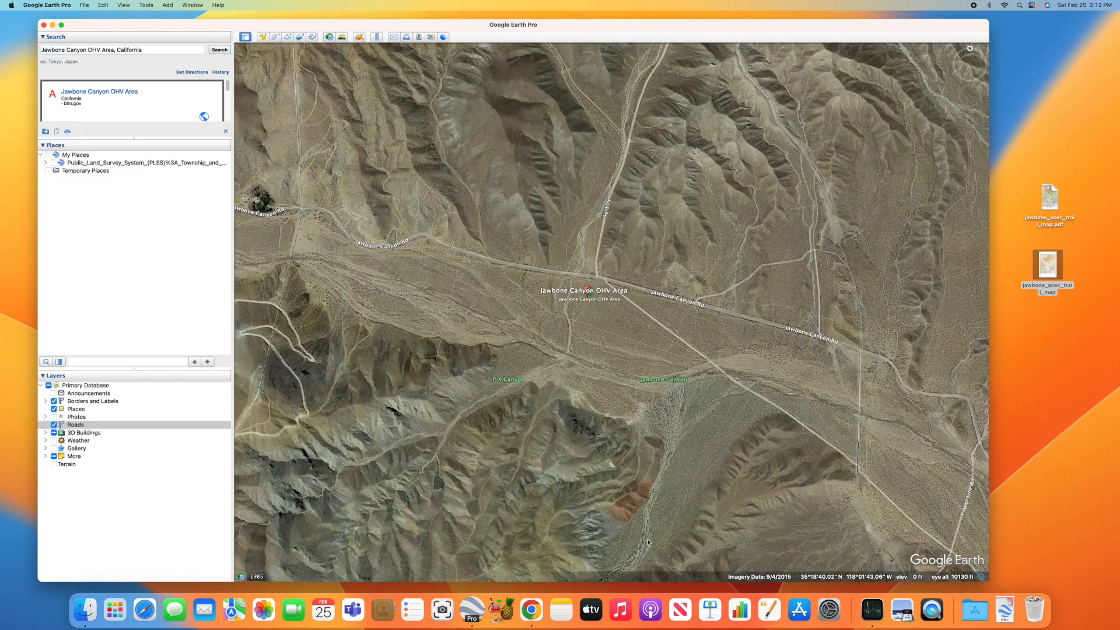
pyautogui.scroll(-3, 615, 363)
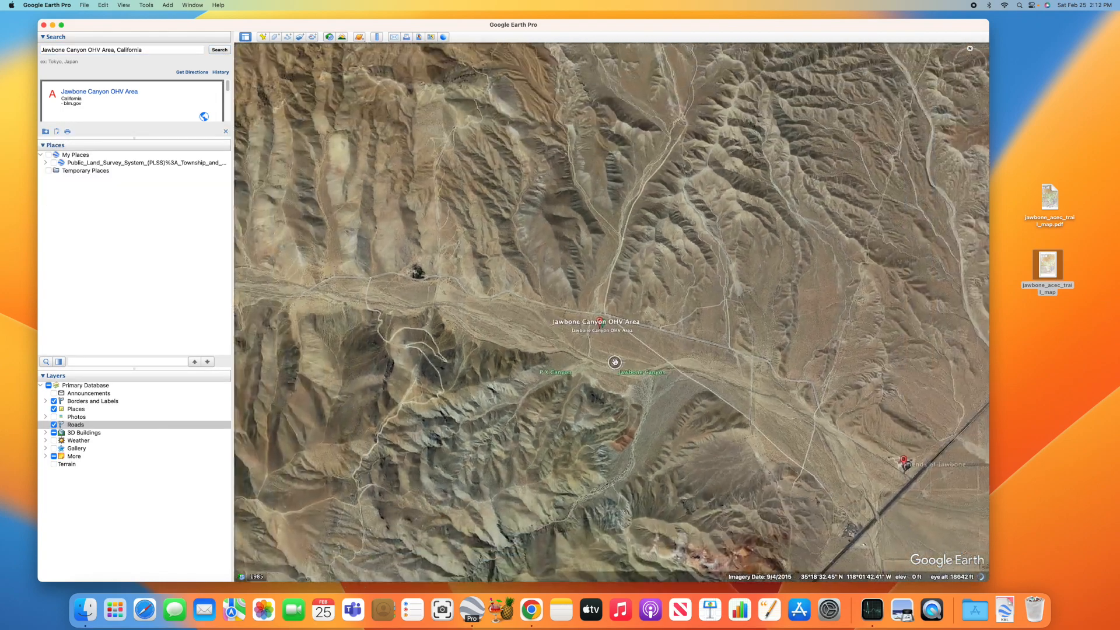
pyautogui.scroll(3, 615, 362)
pyautogui.scroll(-5, 615, 363)
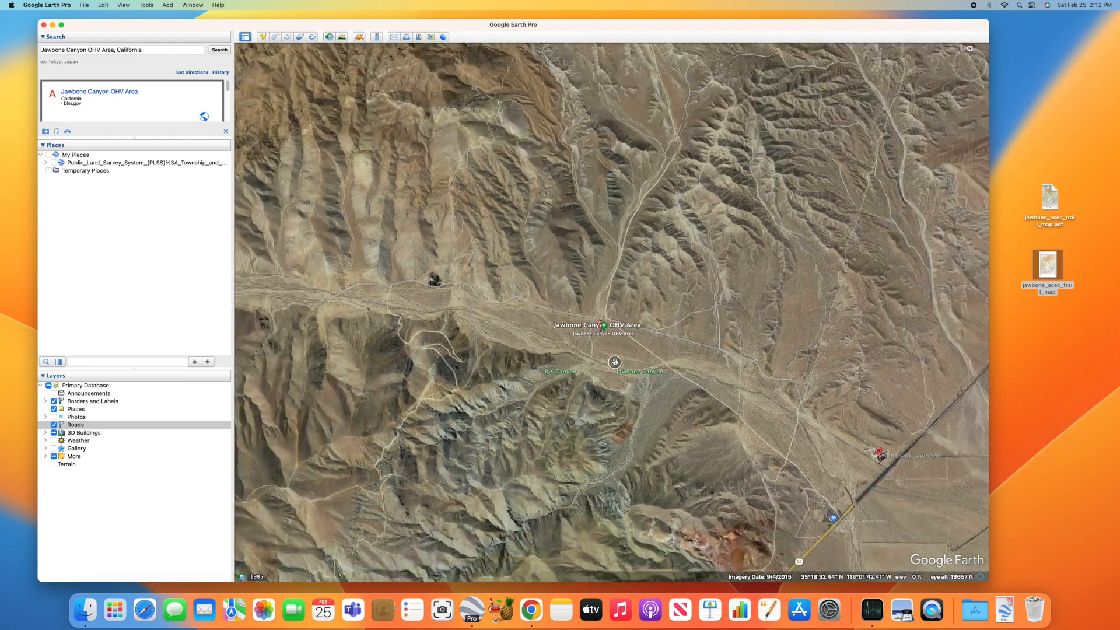
pyautogui.scroll(-2, 614, 362)
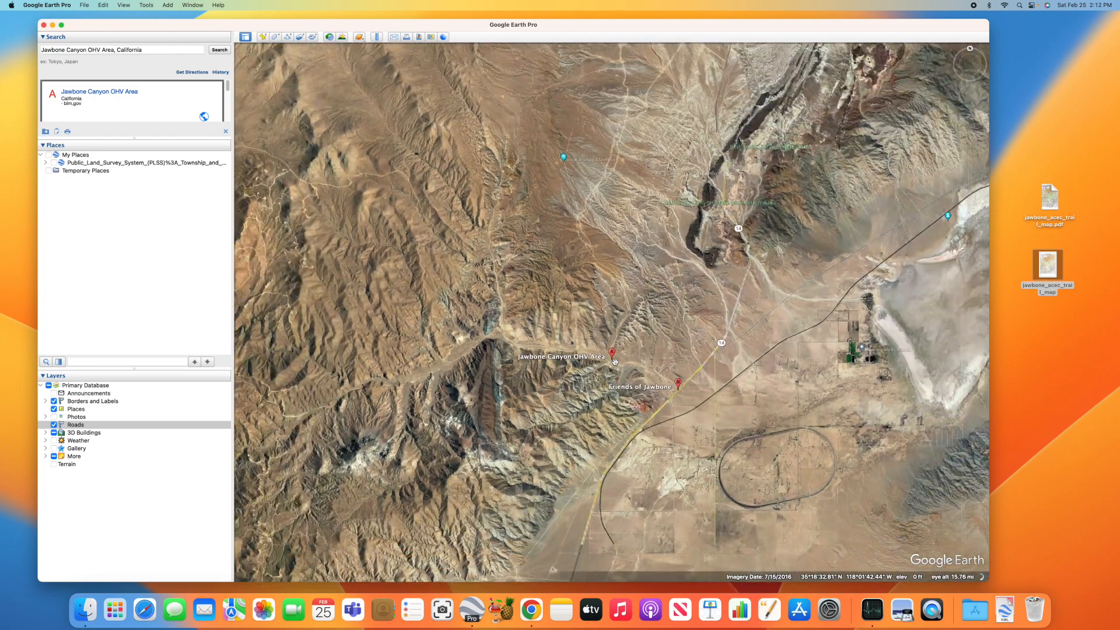
pyautogui.moveTo(598, 376); pyautogui.dragTo(581, 342)
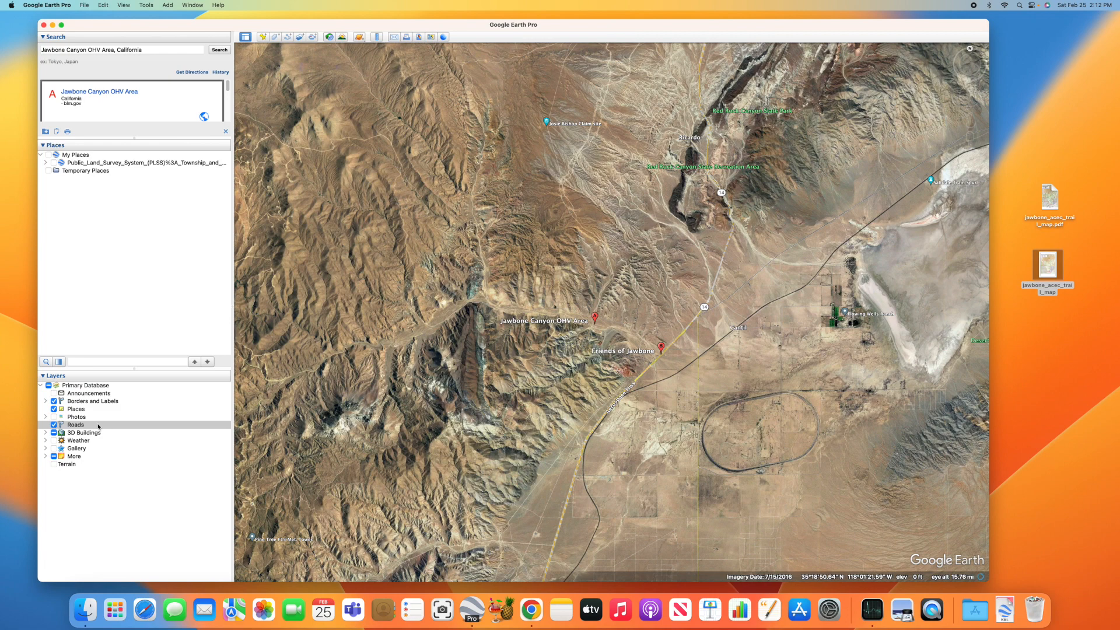
# Step: Check that the Terrain layer is turned off and the Roads layer is turned on
pyautogui.click(54, 464)
pyautogui.click(54, 464)
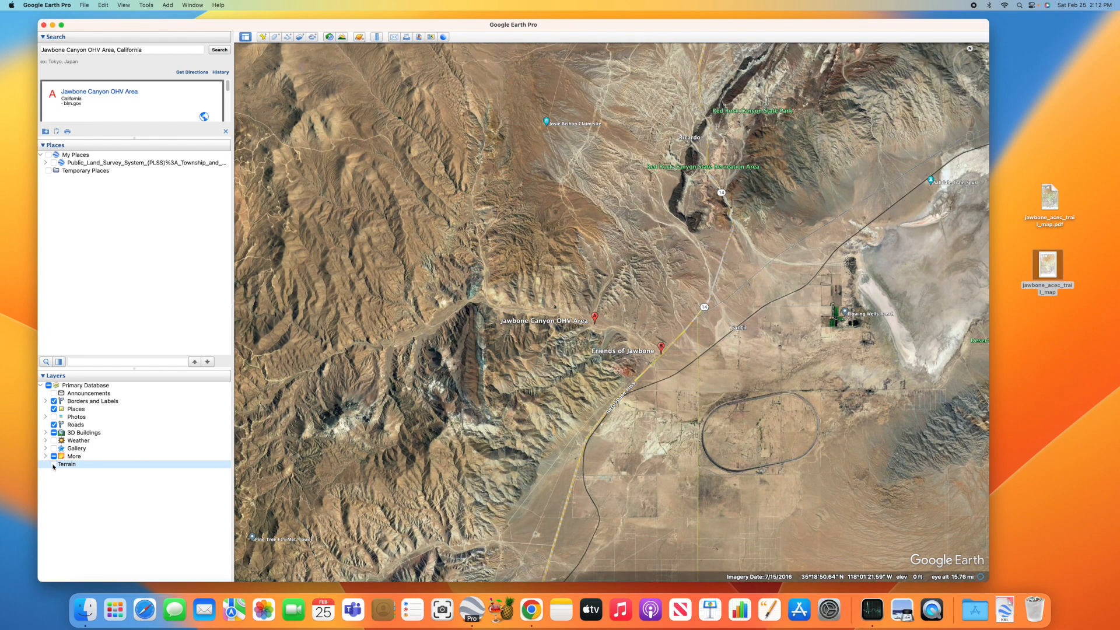
pyautogui.click(54, 425)
pyautogui.click(54, 425)
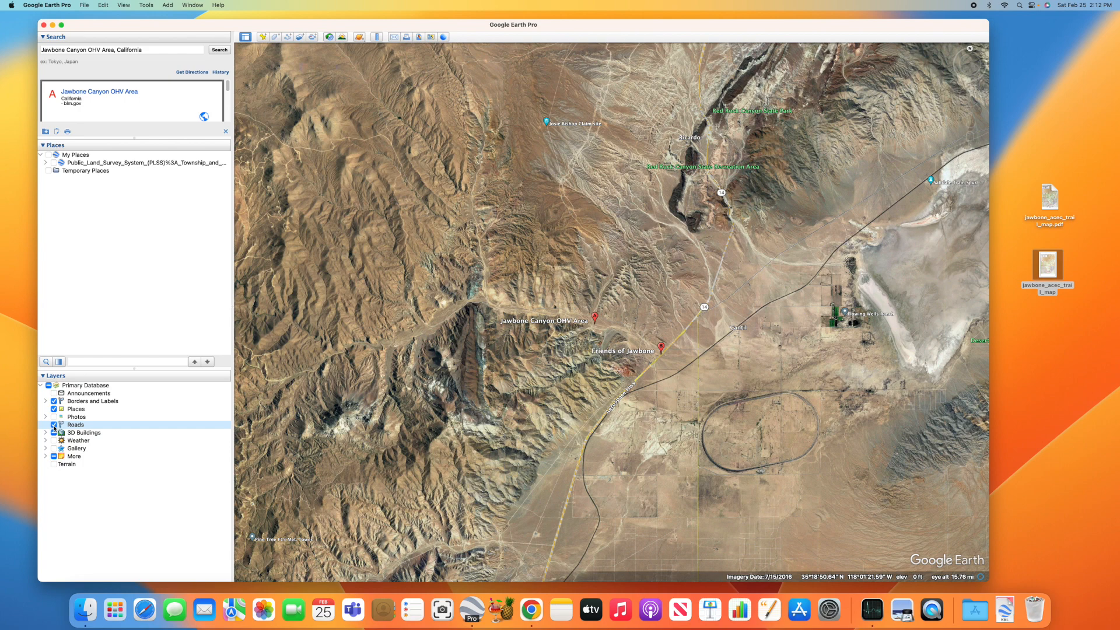
# Step: Start a new image overlay and link it to the jawbone_acec_trail_map JPEG on the Desktop
pyautogui.click(168, 5)
pyautogui.click(188, 101)
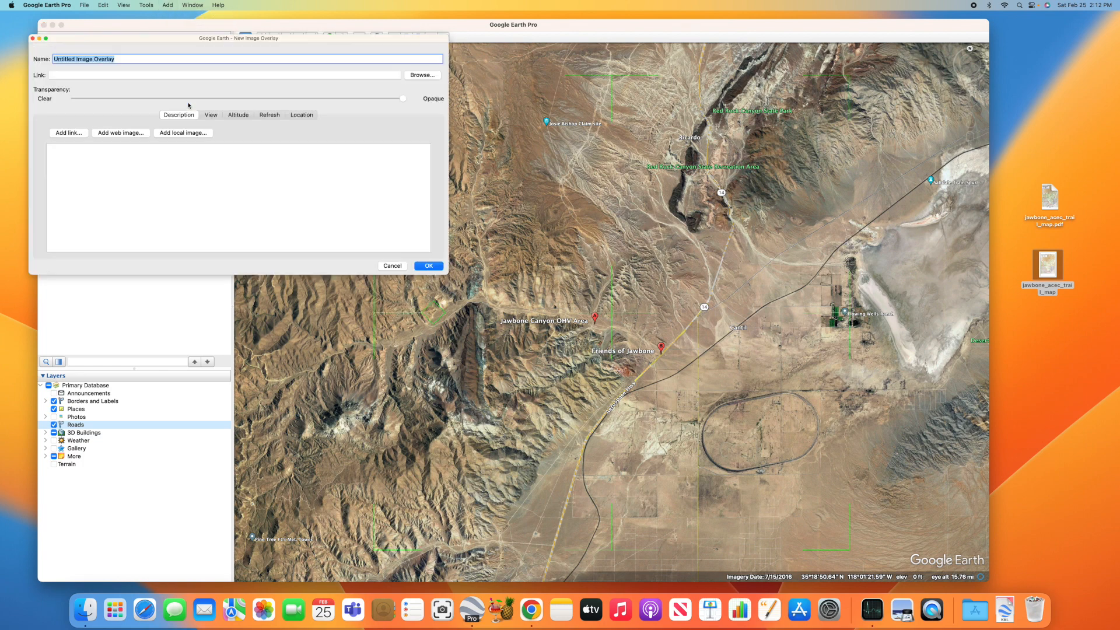
pyautogui.click(423, 76)
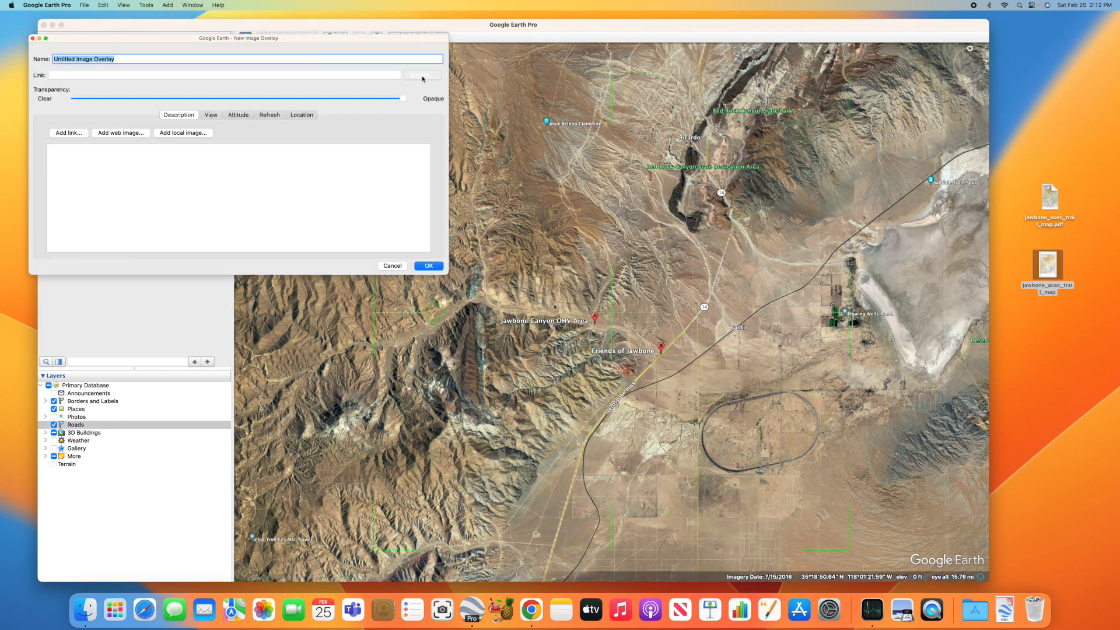
pyautogui.click(494, 165)
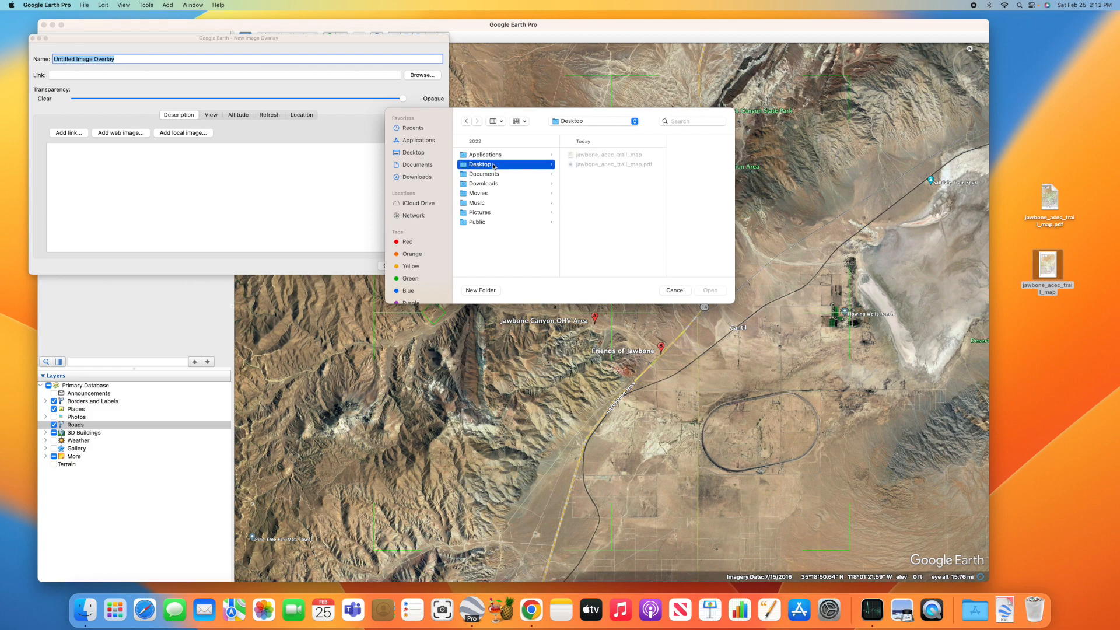
pyautogui.click(583, 155)
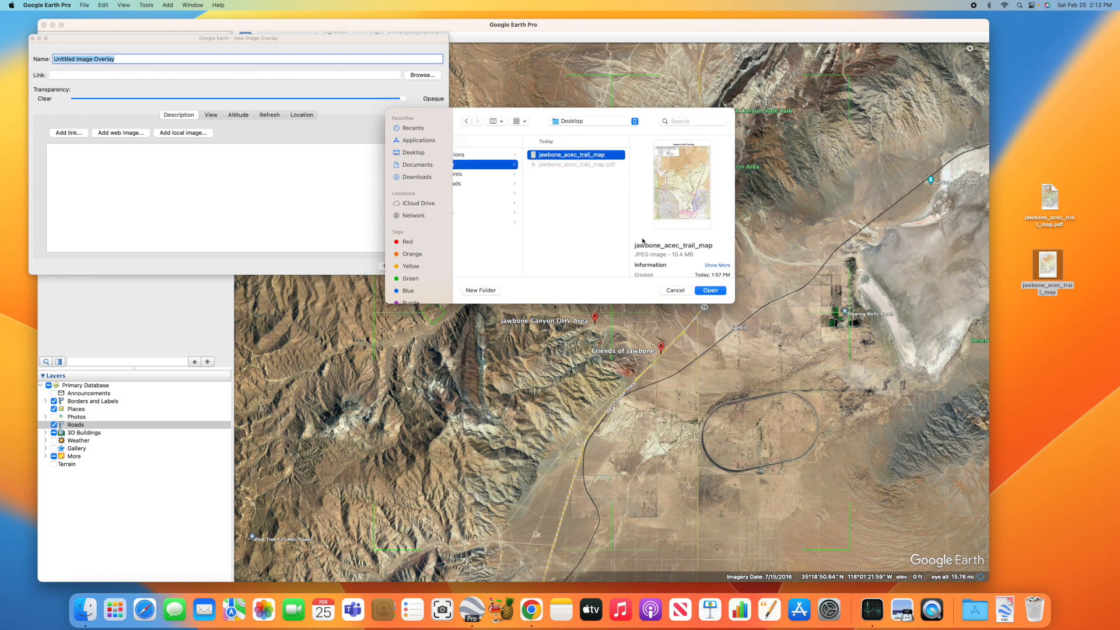
pyautogui.click(710, 291)
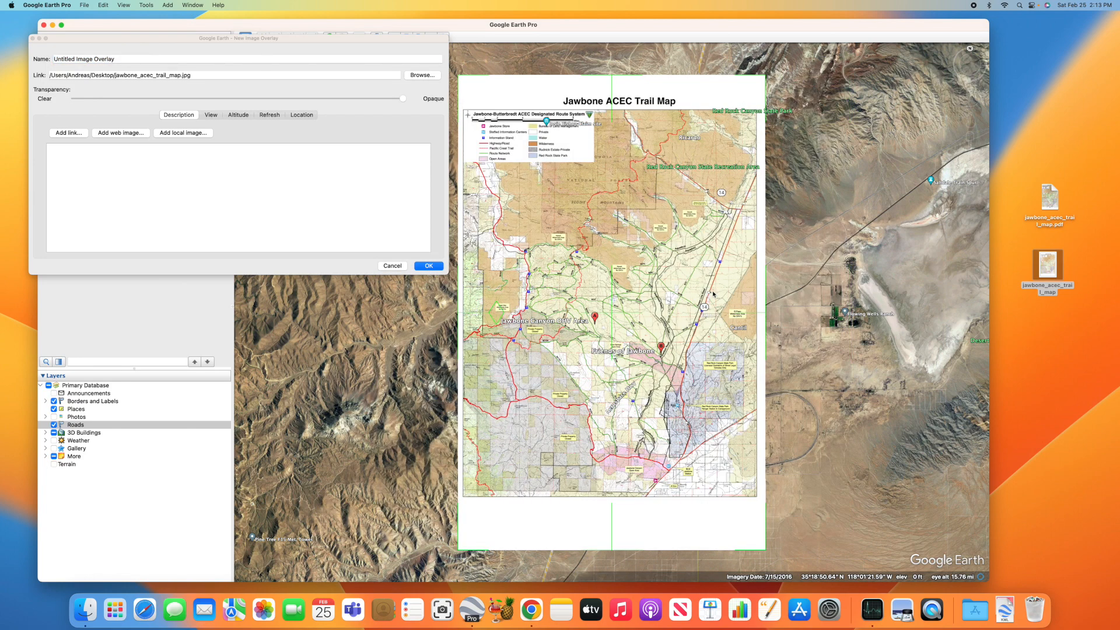
# Step: Name the new image overlay "Jawbone ACEC Trail Map" and save it fully opaque
pyautogui.click(102, 60)
pyautogui.moveTo(102, 60); pyautogui.dragTo(45, 60)
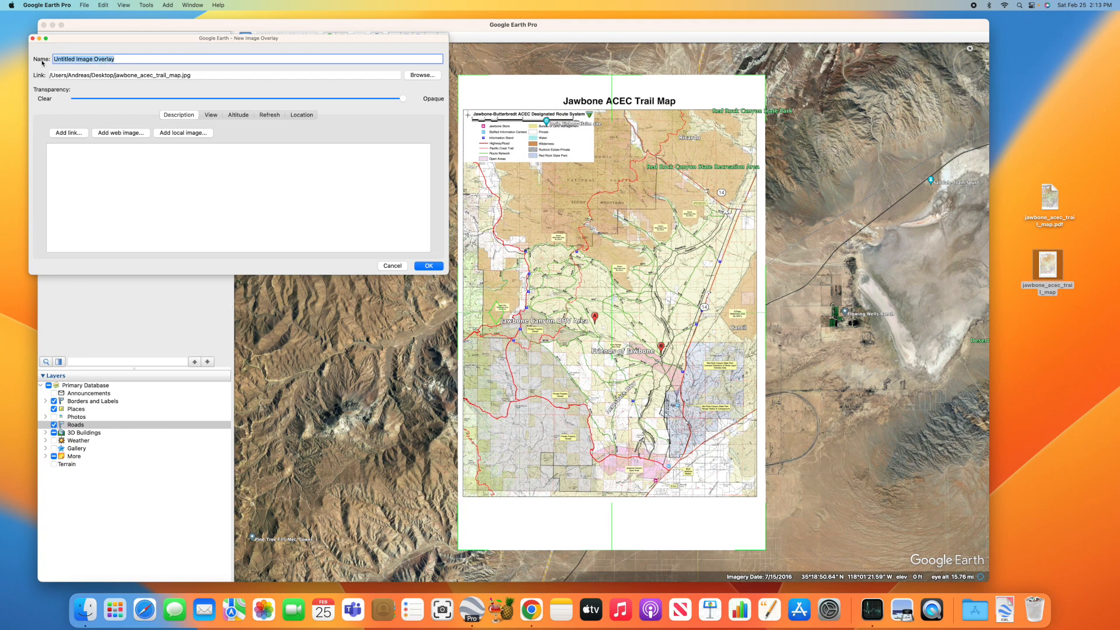
pyautogui.write('Jawbone ACEC Trail Map')
pyautogui.doubleClick(58, 60)
pyautogui.moveTo(402, 100)
pyautogui.mouseDown()
pyautogui.moveTo(150, 100)
pyautogui.moveTo(396, 106)
pyautogui.mouseUp()
pyautogui.moveTo(498, 315)
pyautogui.mouseDown()
pyautogui.moveTo(520, 308)
pyautogui.moveTo(497, 317)
pyautogui.mouseUp()
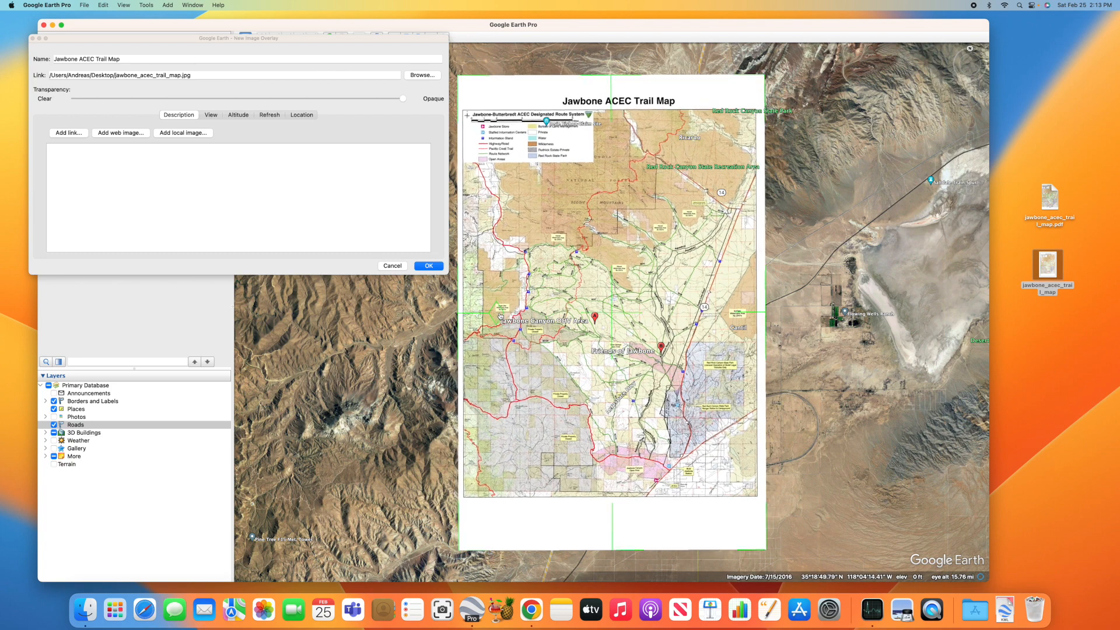
pyautogui.click(428, 266)
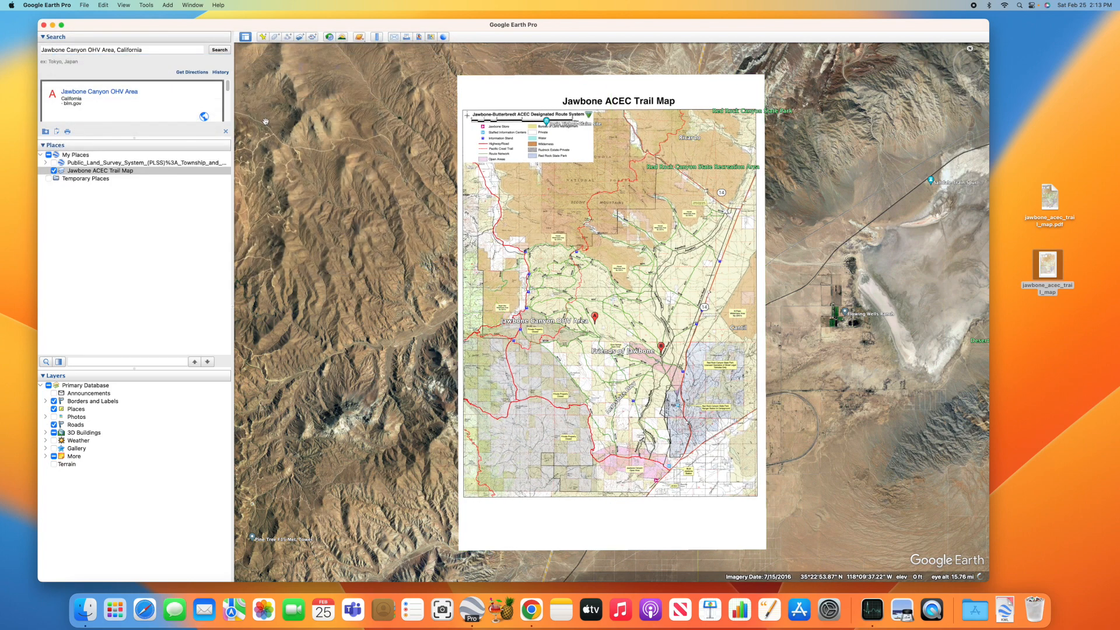
# Step: Clear the search results, and hide and show the Jawbone ACEC Trail Map overlay to compare it with the imagery
pyautogui.click(226, 132)
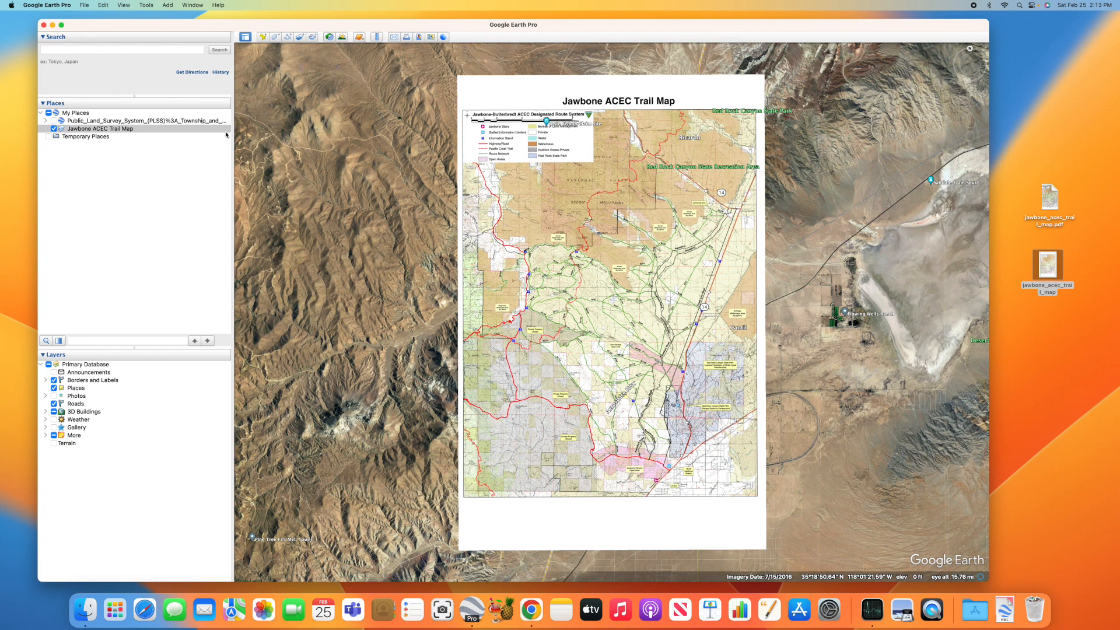
pyautogui.click(54, 128)
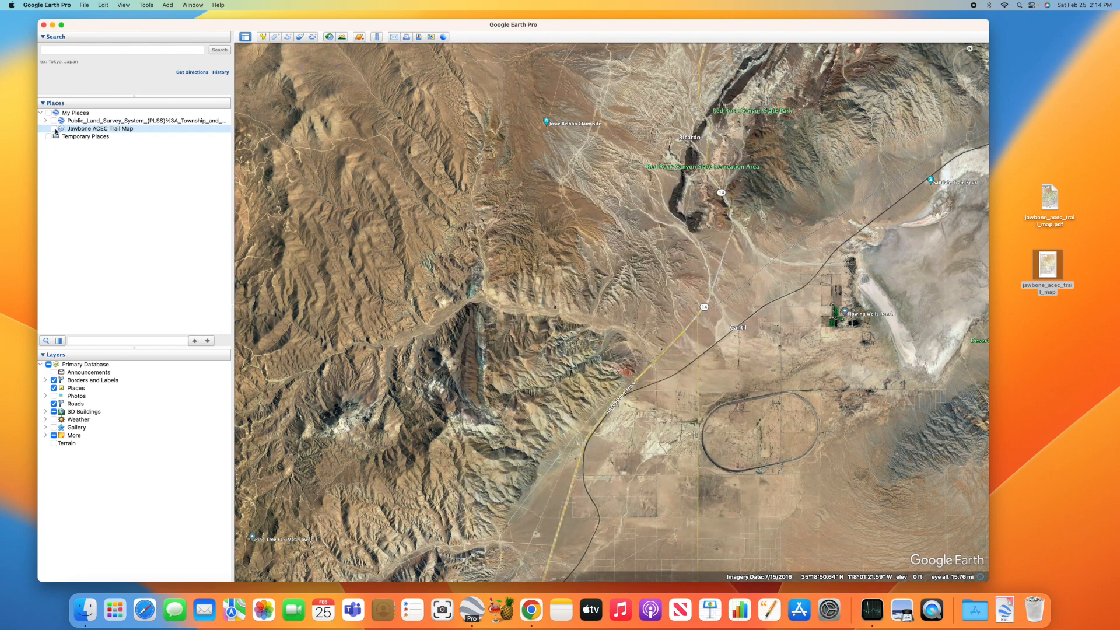
pyautogui.click(54, 129)
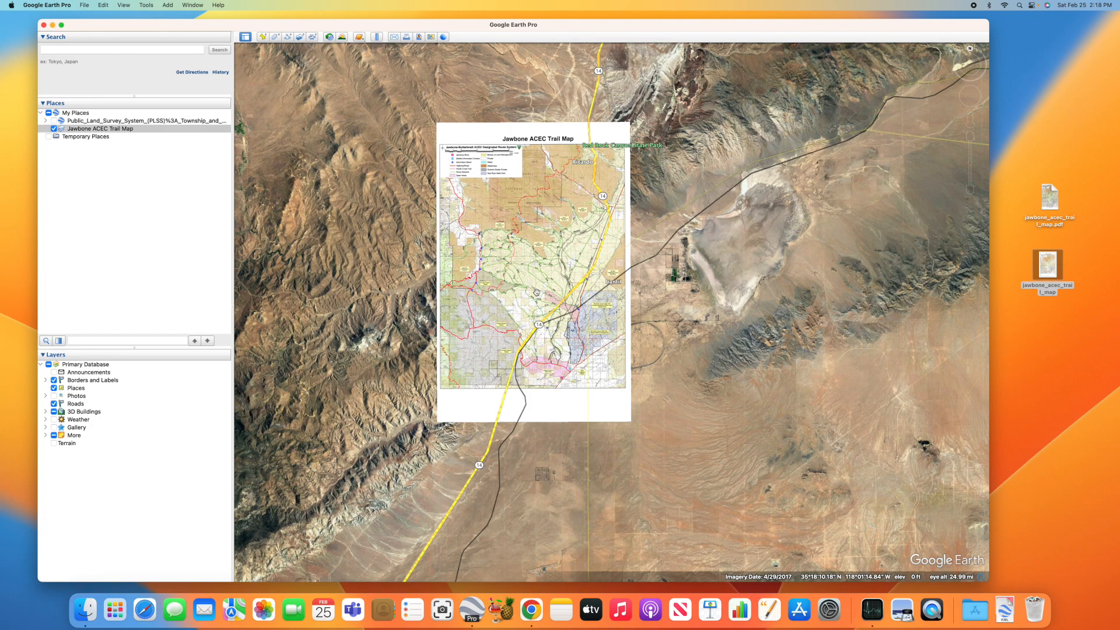
# Step: Examine the overlay around Red Rock Canyon State Park and BLM Jawbone Station for roads to match with Highway 14
pyautogui.scroll(5, 536, 292)
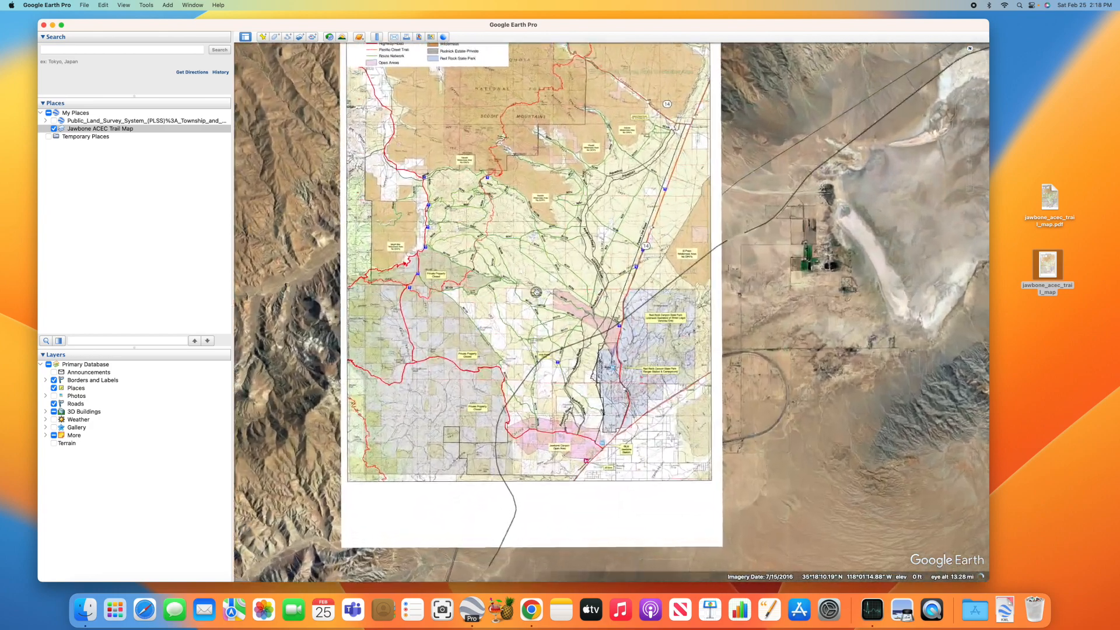
pyautogui.scroll(3, 535, 292)
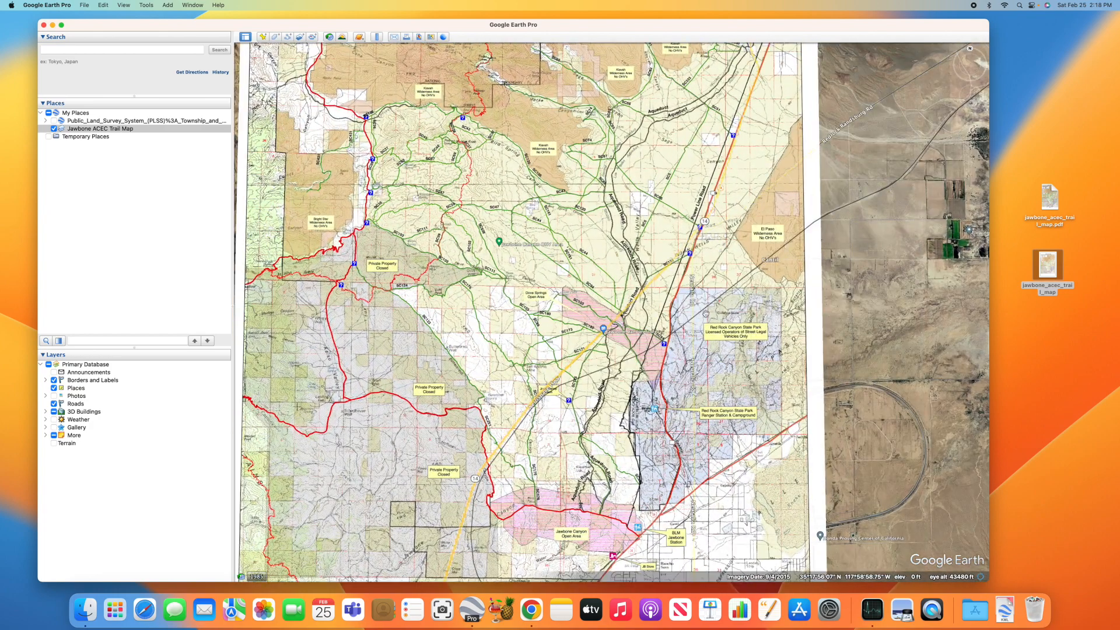
pyautogui.scroll(2, 630, 425)
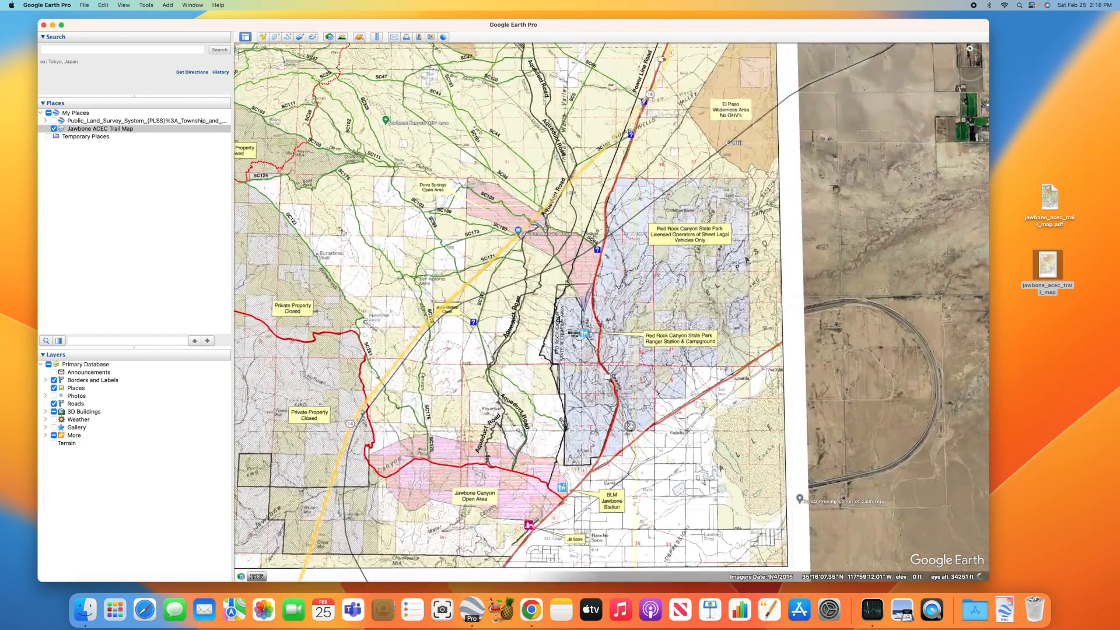
pyautogui.scroll(4, 630, 426)
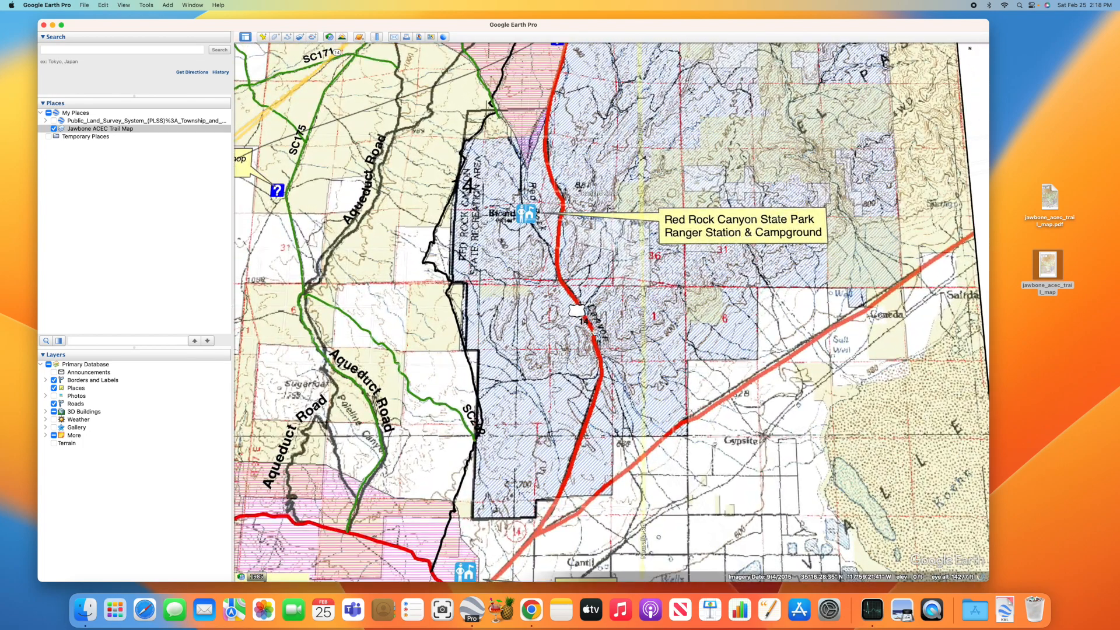
pyautogui.moveTo(619, 362); pyautogui.dragTo(594, 312)
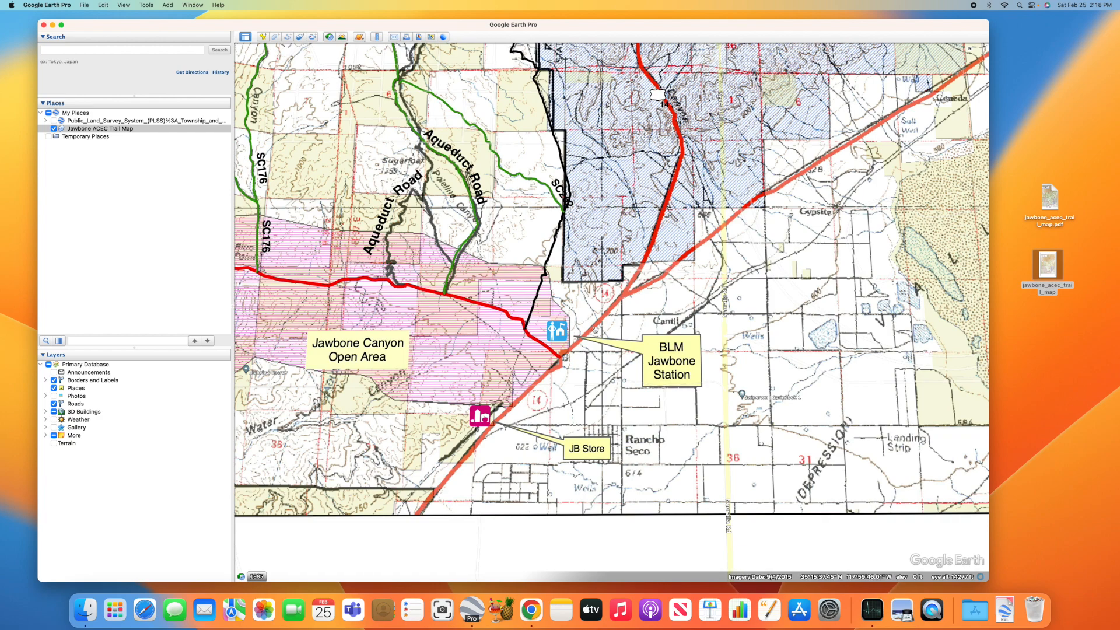
pyautogui.scroll(-5, 539, 299)
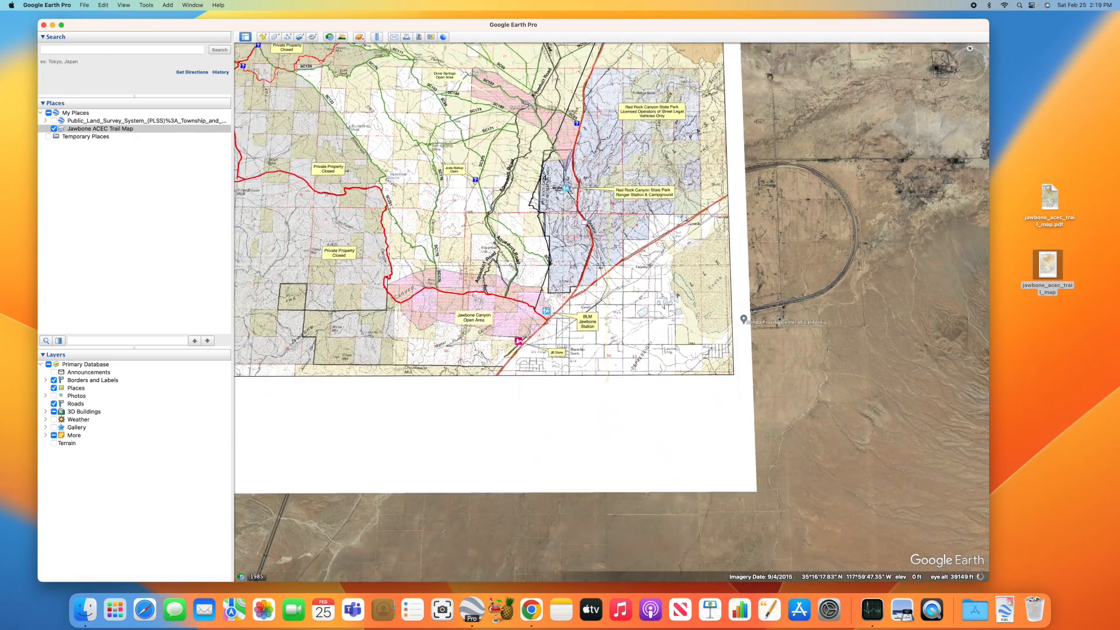
pyautogui.moveTo(569, 129); pyautogui.dragTo(562, 291)
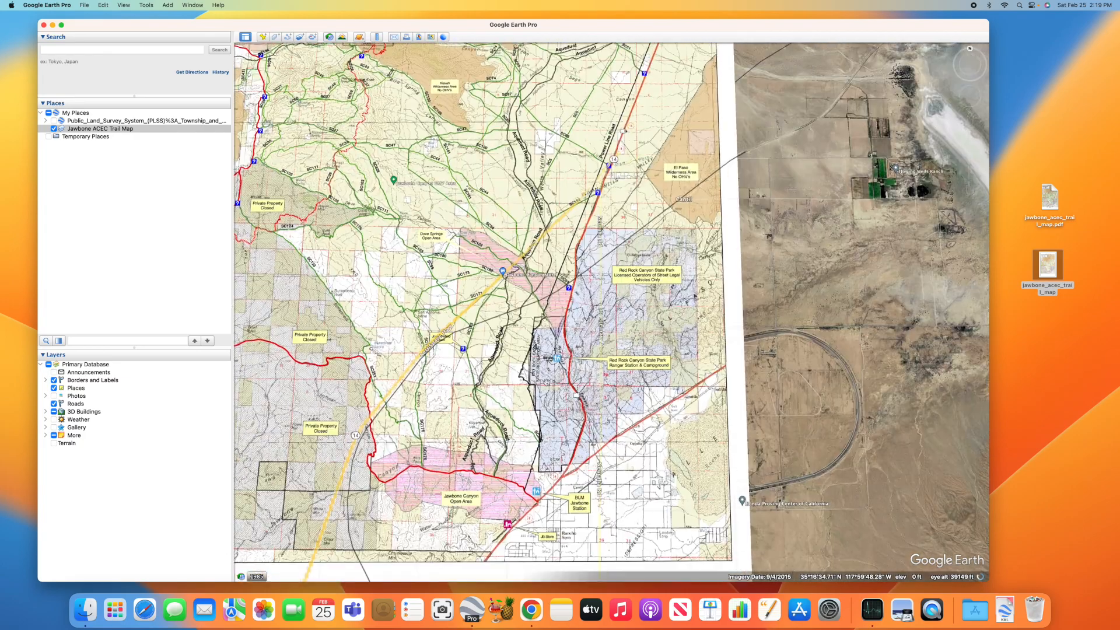
# Step: Compare the overlay's roads with the Roads layer across the trail map, from Jawbone Canyon Open Area to the northern Highway 14 junction
pyautogui.scroll(-1, 597, 198)
pyautogui.scroll(5, 598, 198)
pyautogui.moveTo(633, 181); pyautogui.dragTo(560, 477)
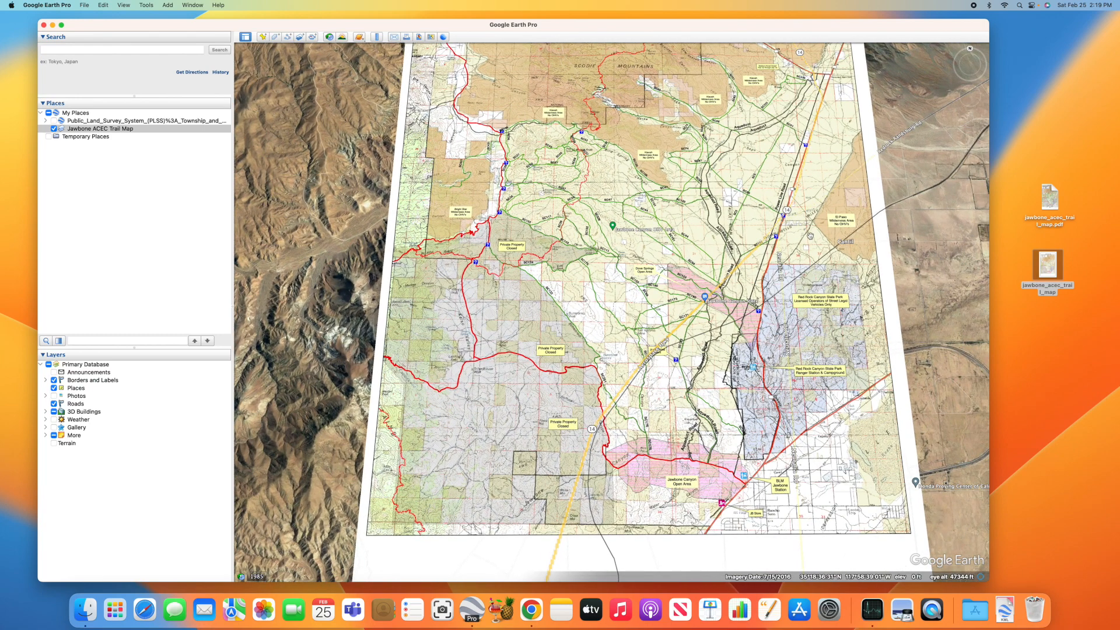
pyautogui.moveTo(687, 225); pyautogui.dragTo(638, 277)
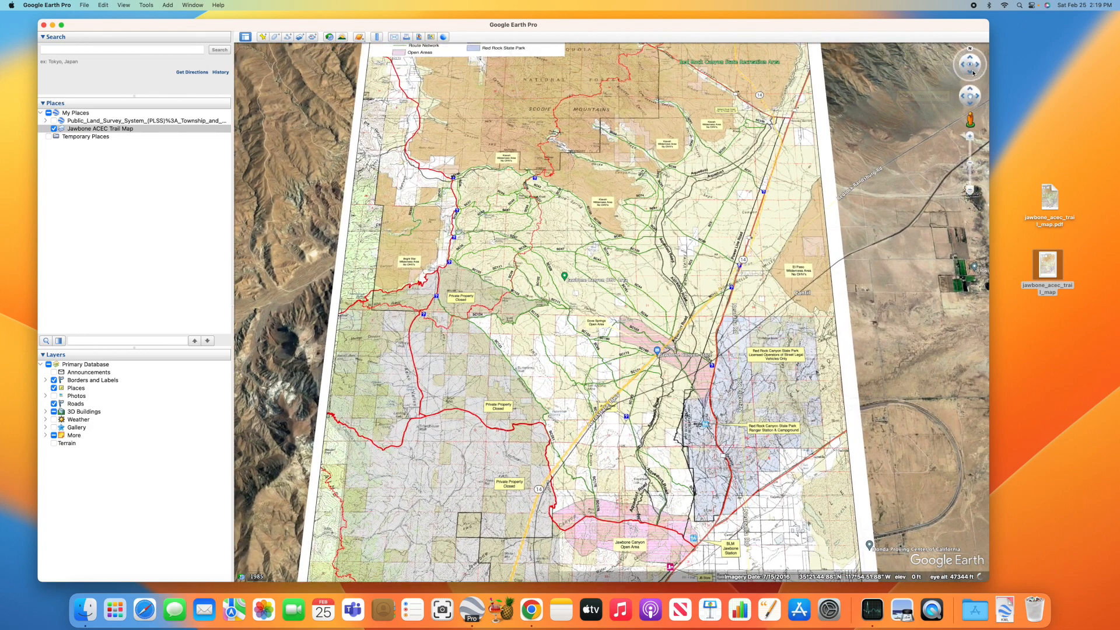
pyautogui.click(972, 75)
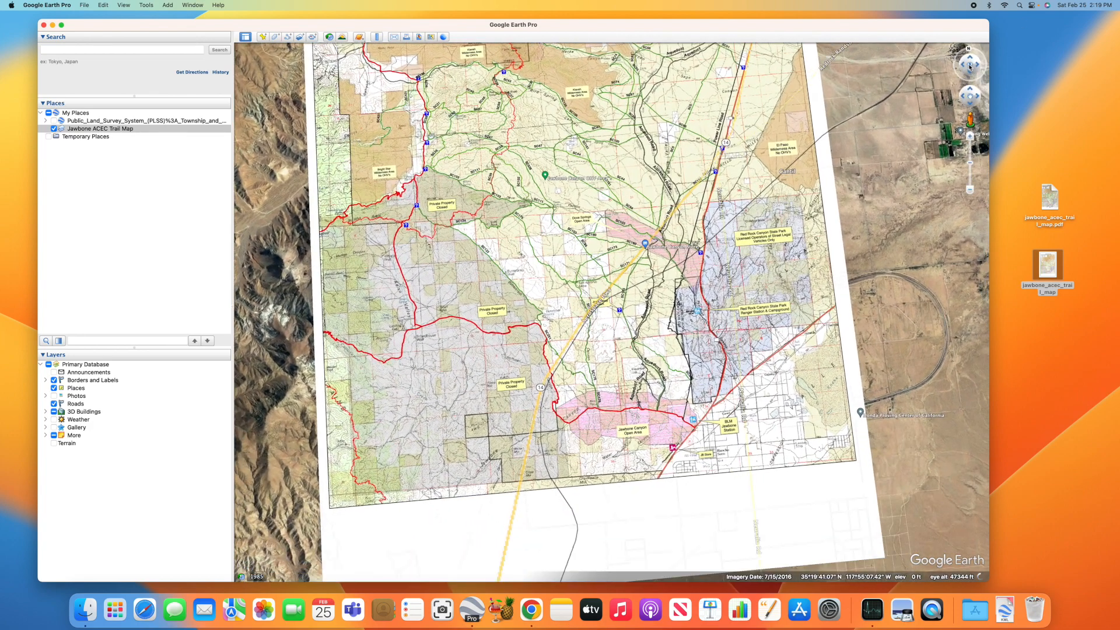
pyautogui.click(970, 51)
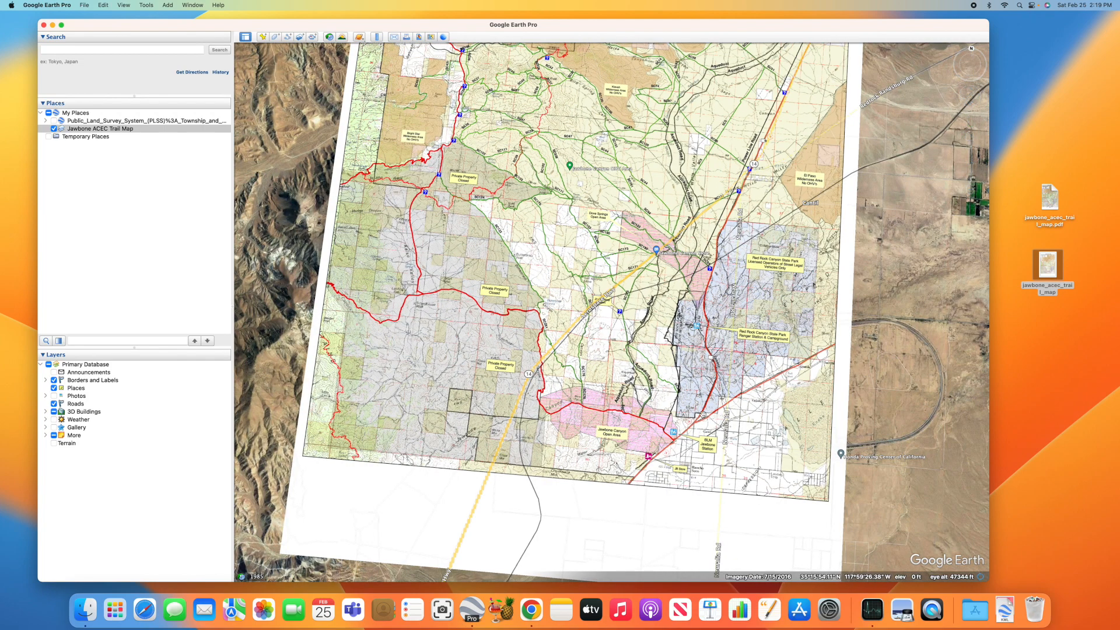
pyautogui.scroll(5, 698, 421)
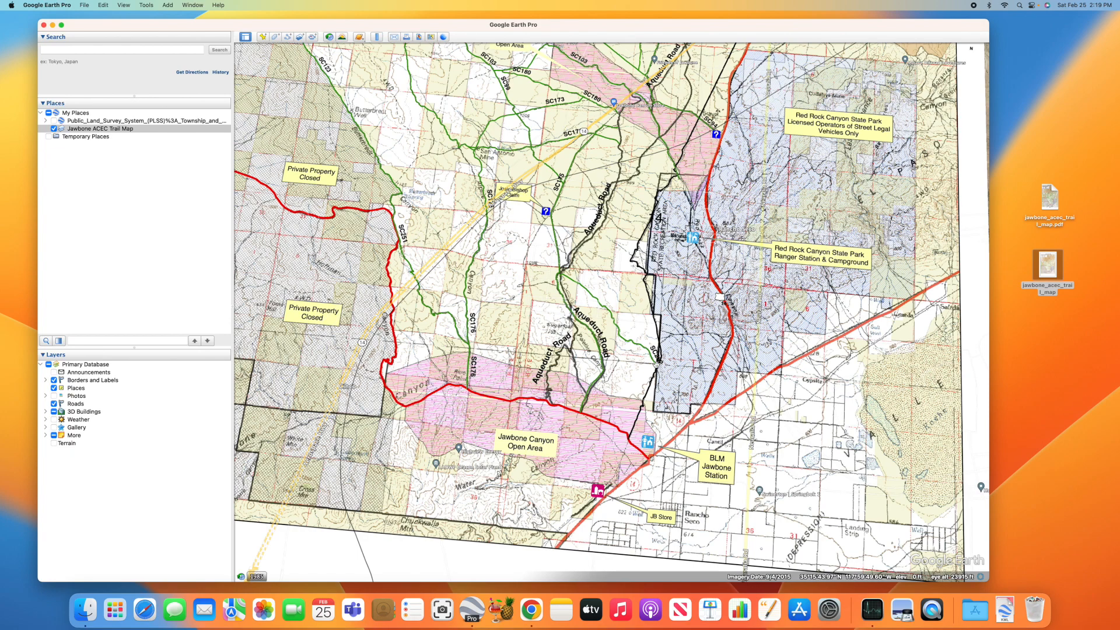
pyautogui.moveTo(634, 182); pyautogui.dragTo(624, 393)
pyautogui.moveTo(723, 137); pyautogui.dragTo(676, 412)
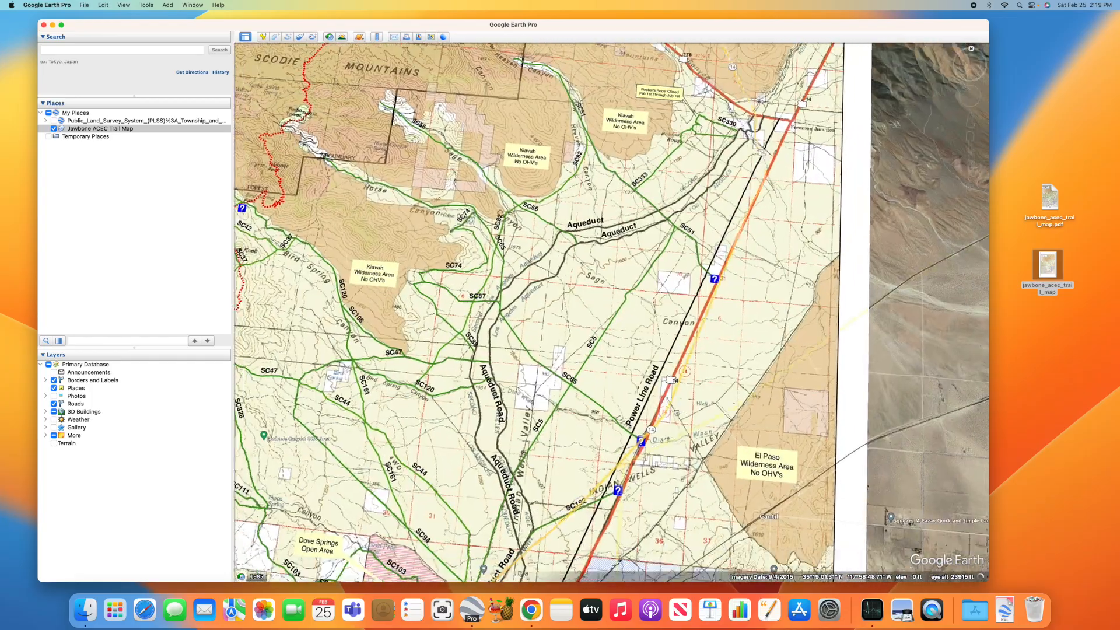
# Step: Hide the Jawbone ACEC Trail Map overlay and locate the junction of Highway 14 and Redrock Randsburg Rd in the imagery
pyautogui.scroll(-5, 677, 412)
pyautogui.scroll(-3, 681, 348)
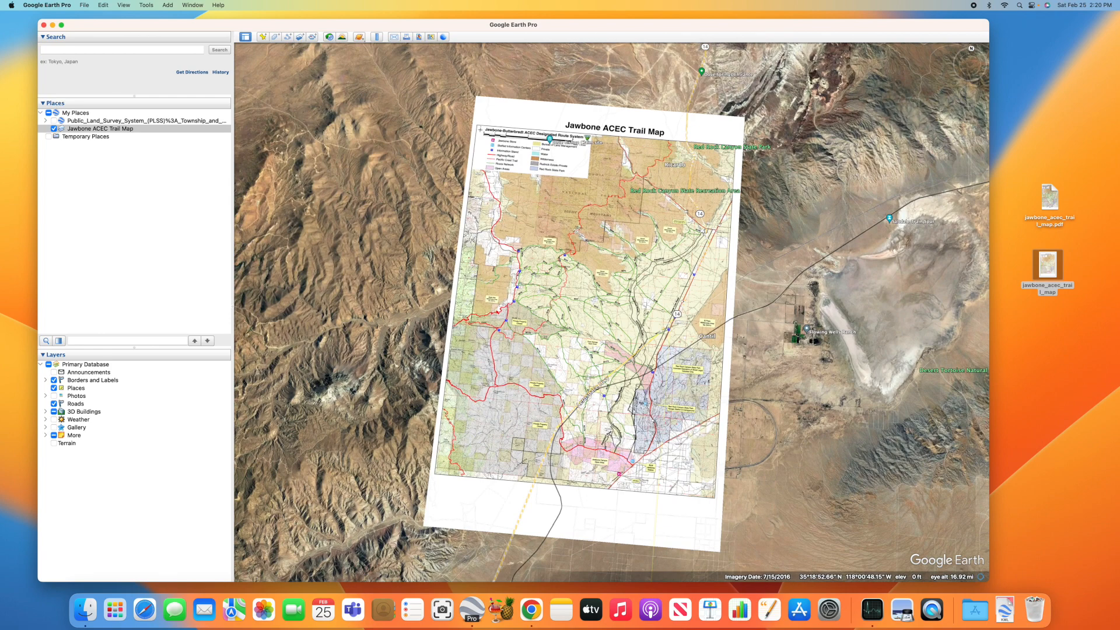
pyautogui.click(55, 128)
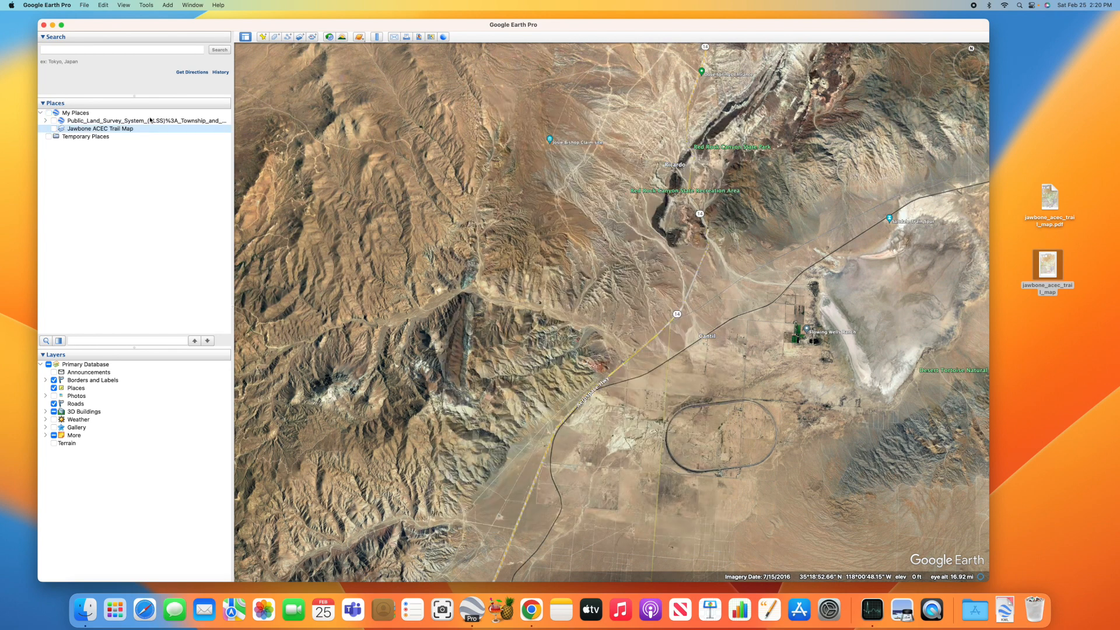
pyautogui.doubleClick(690, 320)
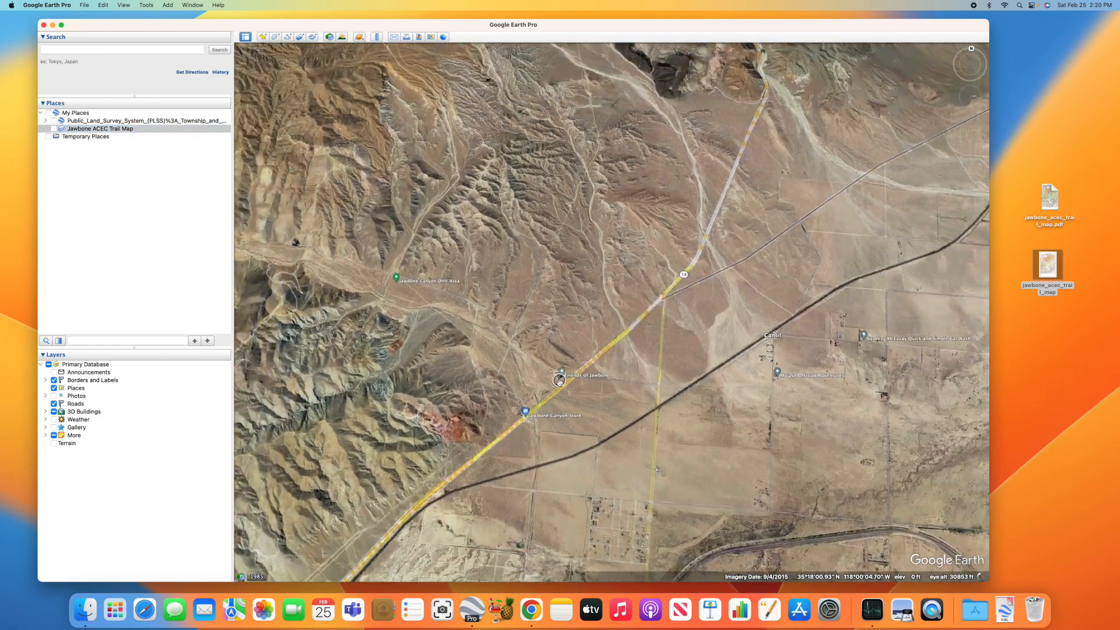
pyautogui.doubleClick(559, 380)
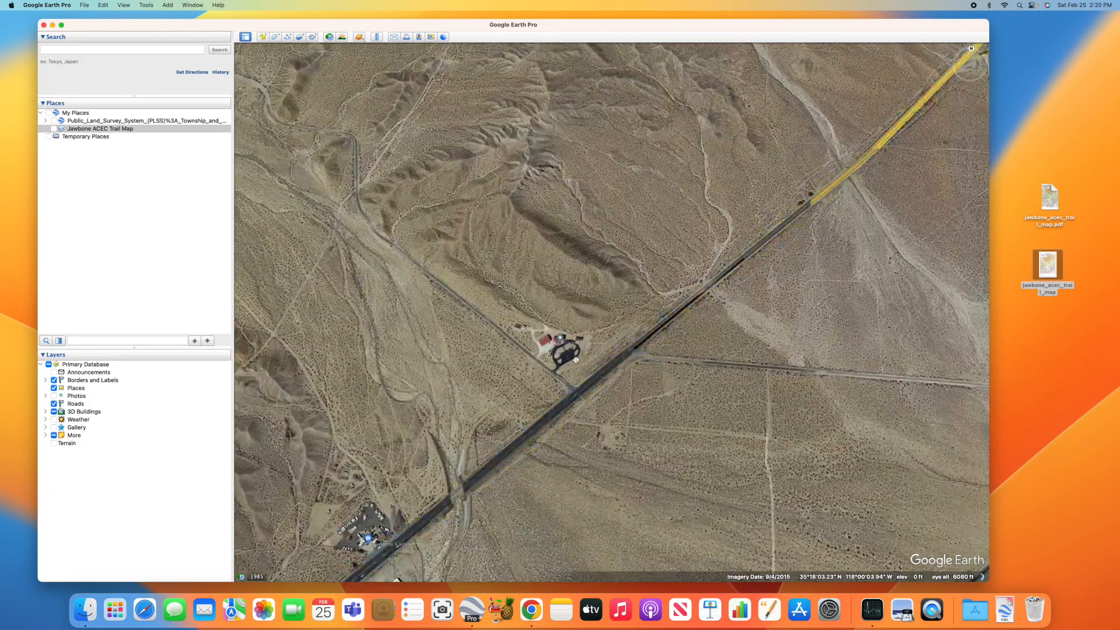
pyautogui.moveTo(719, 194); pyautogui.dragTo(453, 428)
pyautogui.scroll(-5, 726, 218)
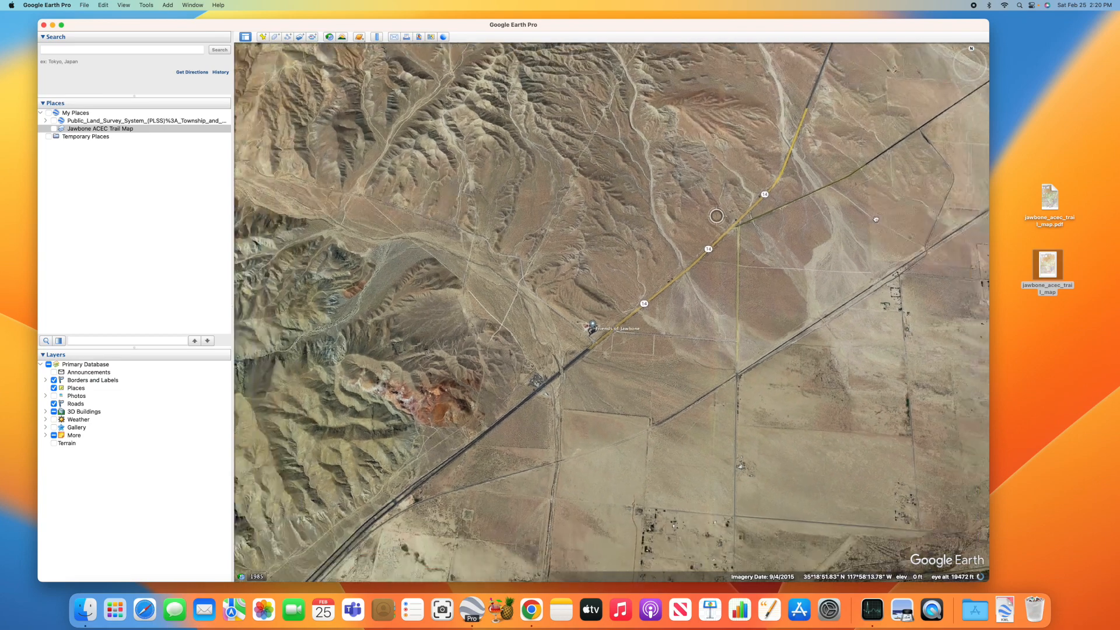
pyautogui.moveTo(875, 219); pyautogui.dragTo(597, 411)
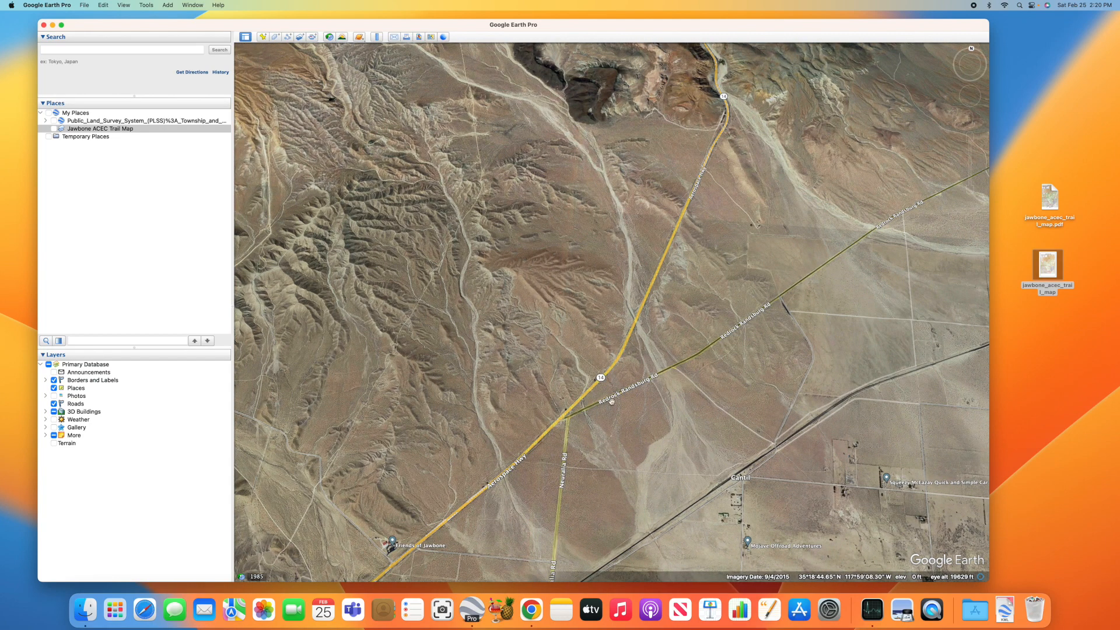
# Step: Create a new placemark and name it "14/redrock"
pyautogui.click(262, 38)
pyautogui.click(143, 59)
pyautogui.doubleClick(102, 58)
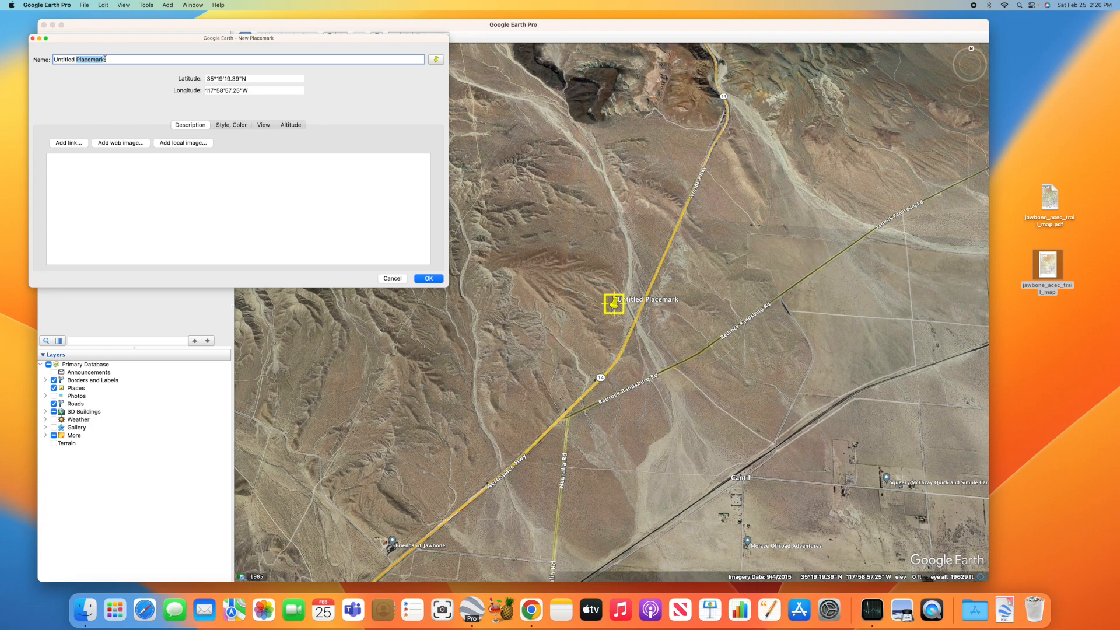
pyautogui.press('BackSpace')
pyautogui.press('BackSpace')
pyautogui.press('BackSpace')
pyautogui.press('BackSpace')
pyautogui.press('BackSpace')
pyautogui.press('BackSpace')
pyautogui.write('14/redrock')
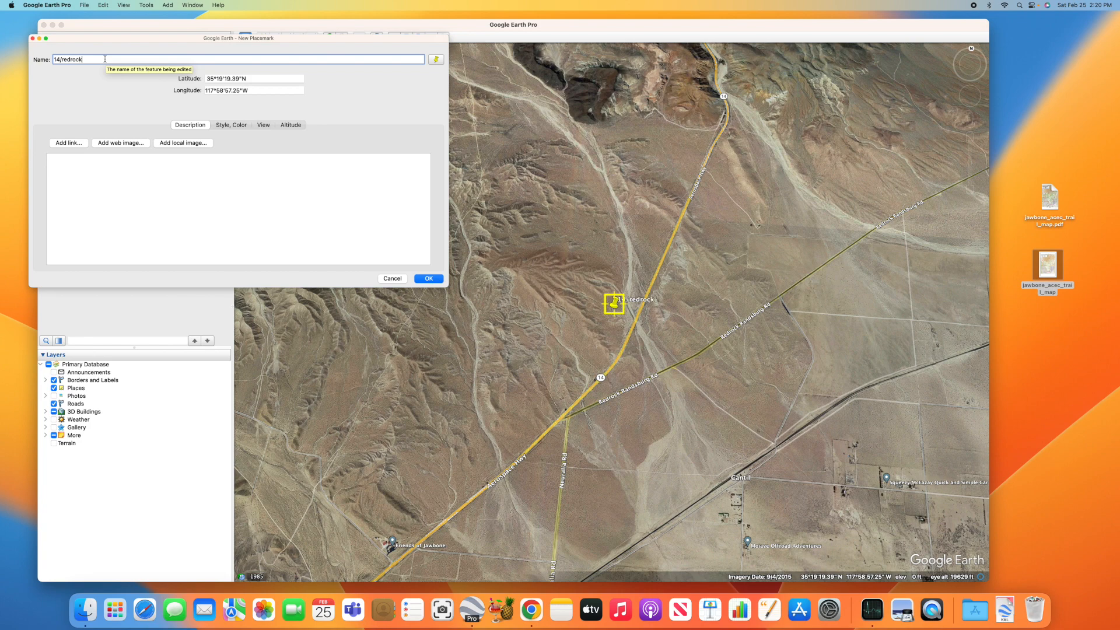
# Step: Move the 14/redrock placemark onto the junction of Highway 14 and Redrock Randsburg Rd and save it
pyautogui.click(617, 303)
pyautogui.moveTo(599, 361); pyautogui.dragTo(562, 421)
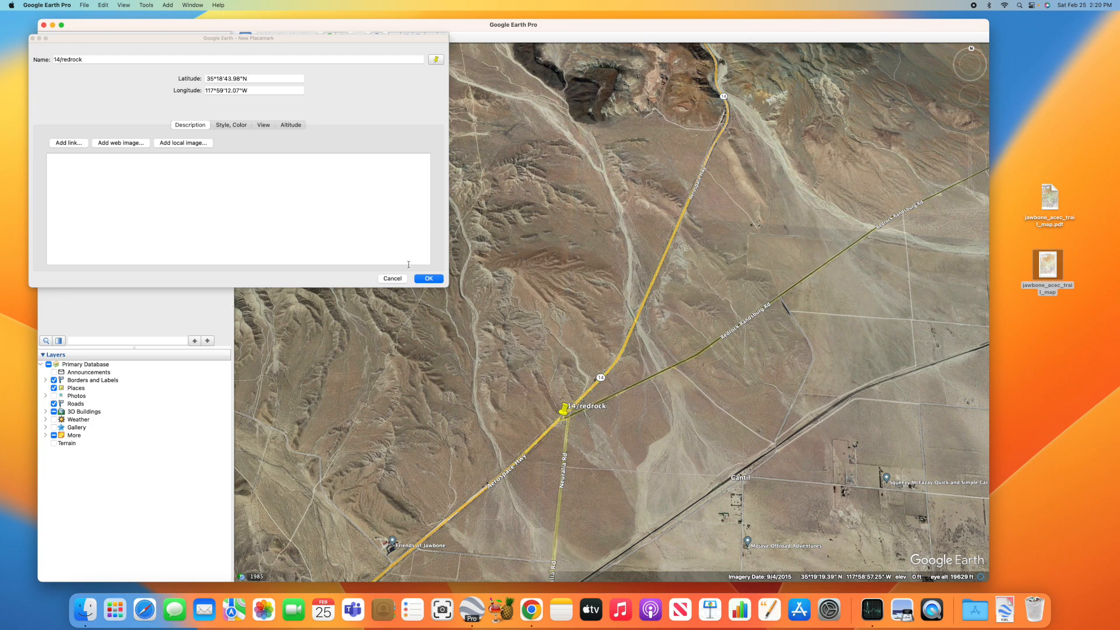
pyautogui.click(438, 280)
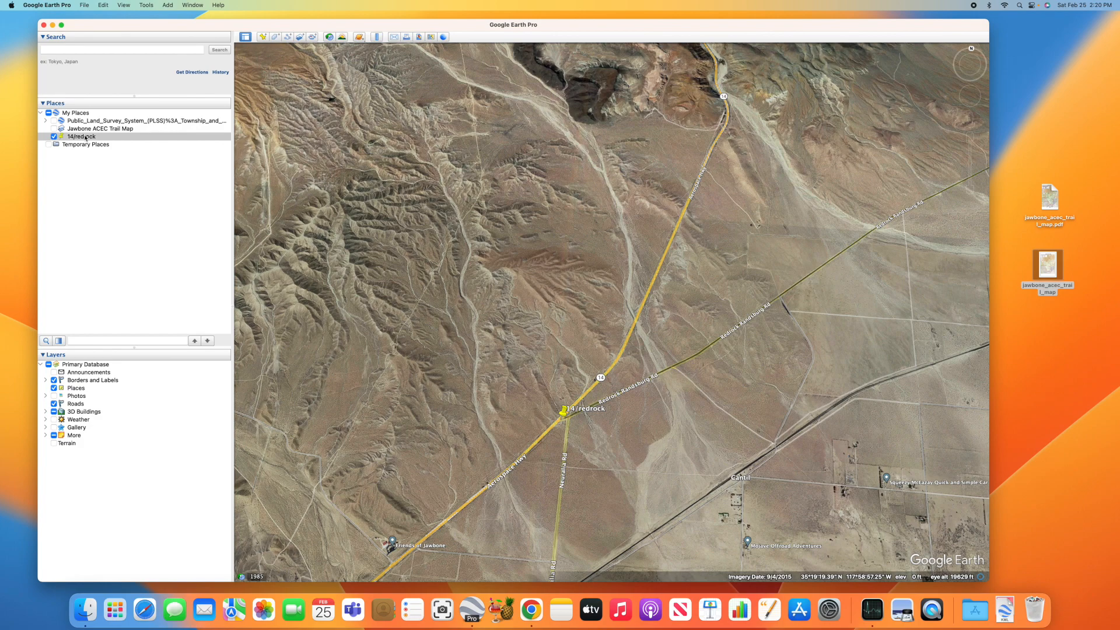
# Step: Find the junction of Highways 178 and 14 to the north and create a placemark there named "178/14"
pyautogui.scroll(-10, 634, 308)
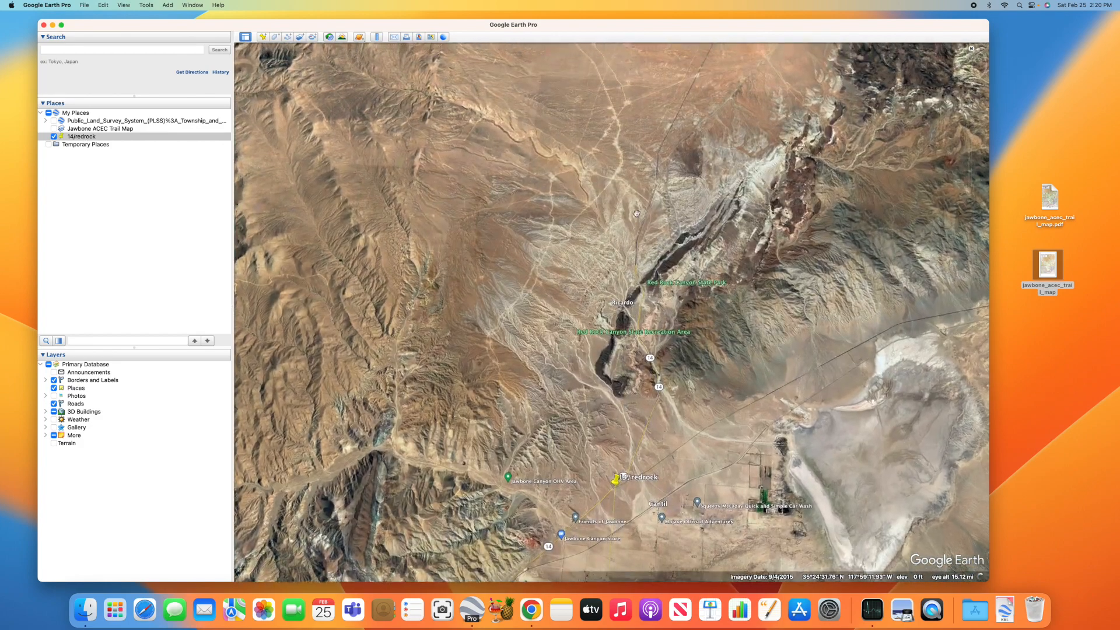
pyautogui.moveTo(698, 71); pyautogui.dragTo(647, 279)
pyautogui.scroll(-8, 646, 279)
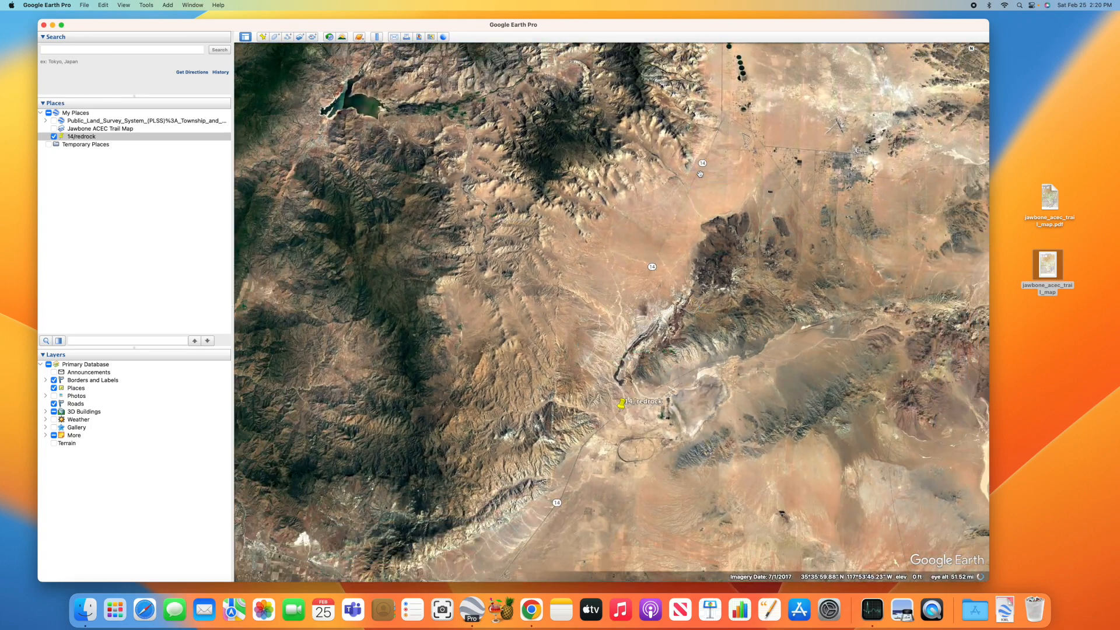
pyautogui.moveTo(699, 173); pyautogui.dragTo(698, 226)
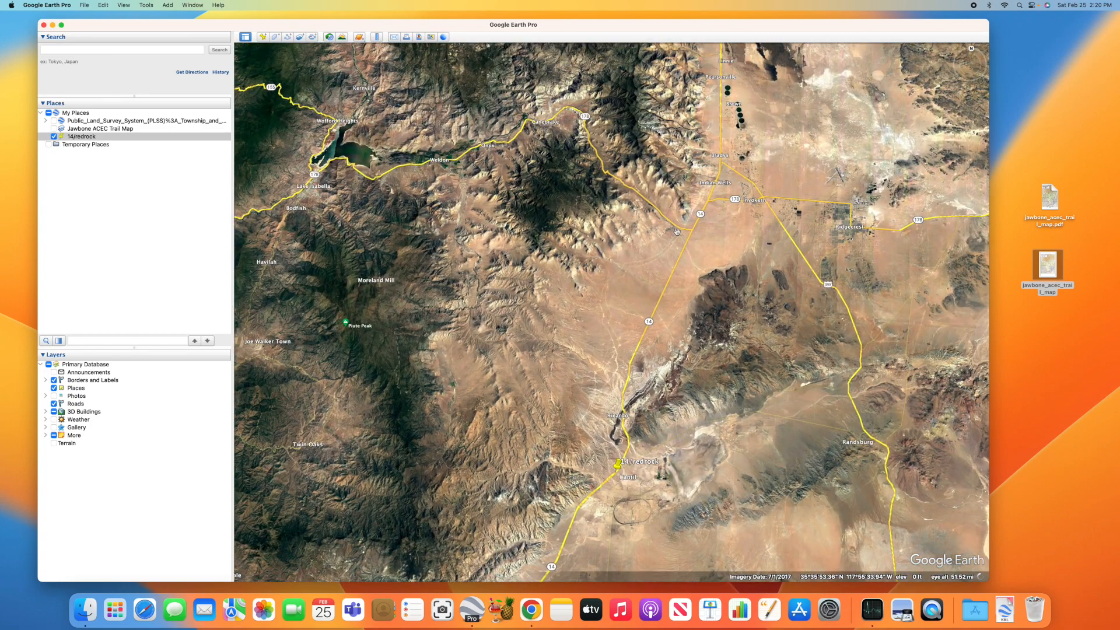
pyautogui.scroll(6, 677, 231)
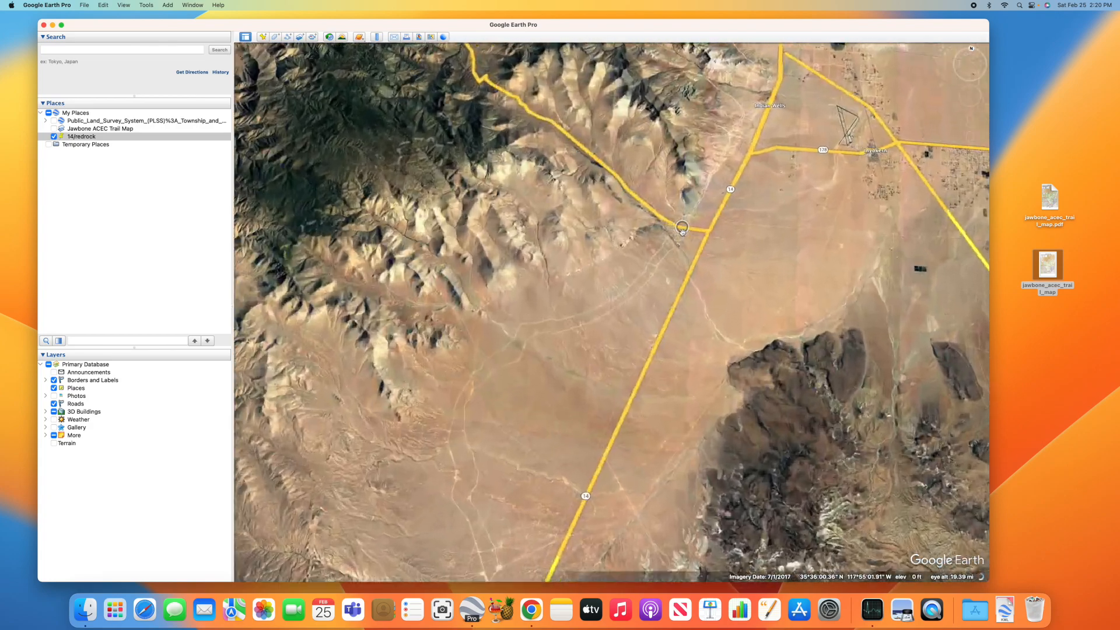
pyautogui.scroll(5, 681, 232)
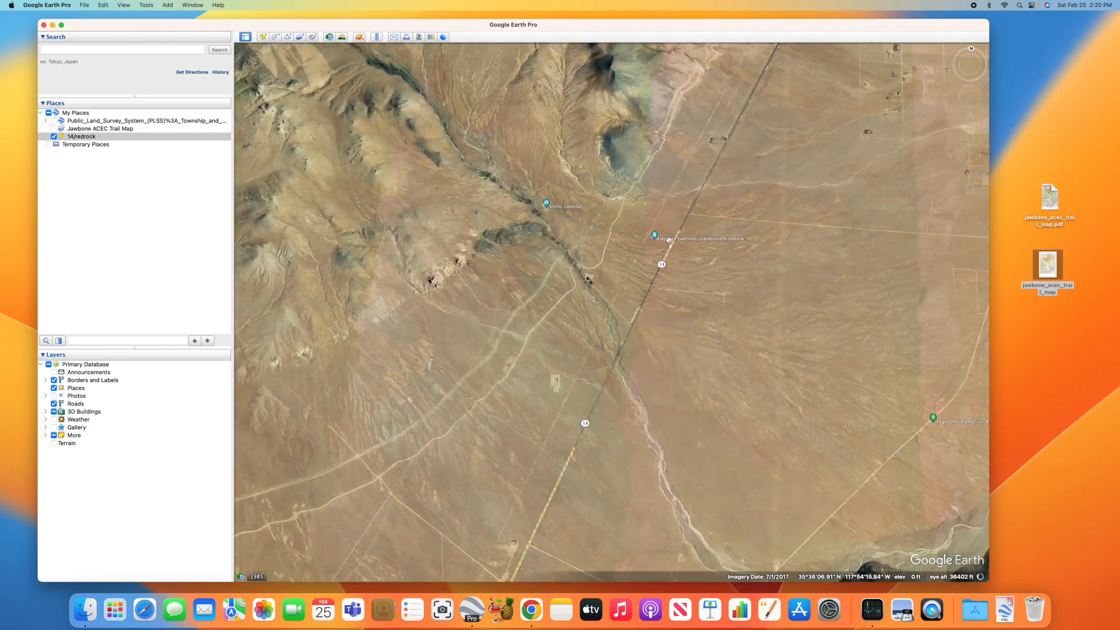
pyautogui.scroll(5, 668, 239)
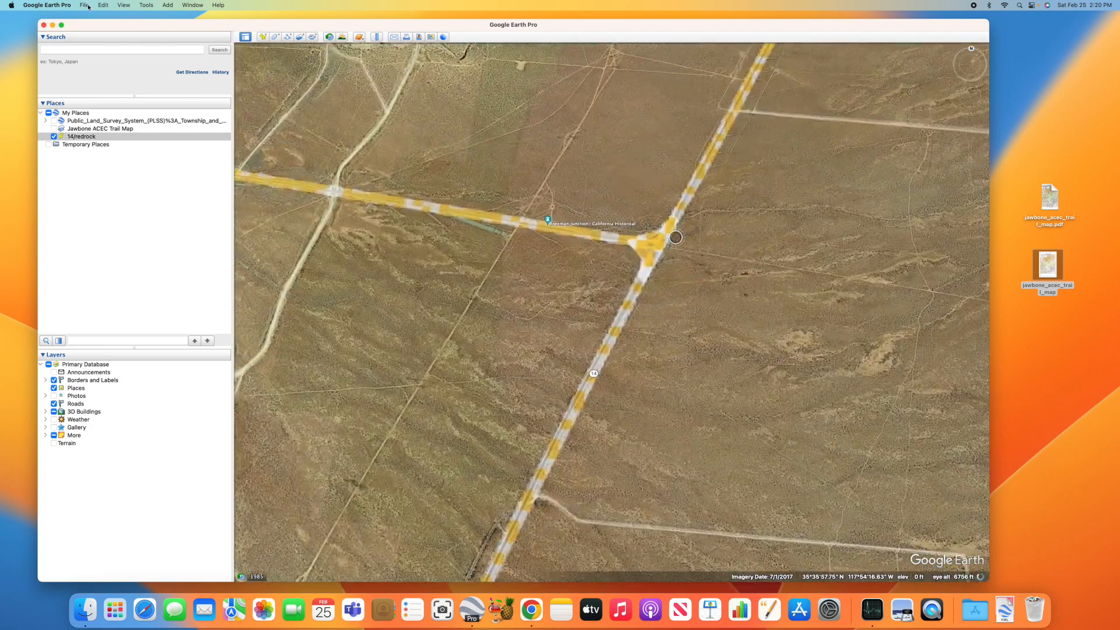
pyautogui.click(263, 36)
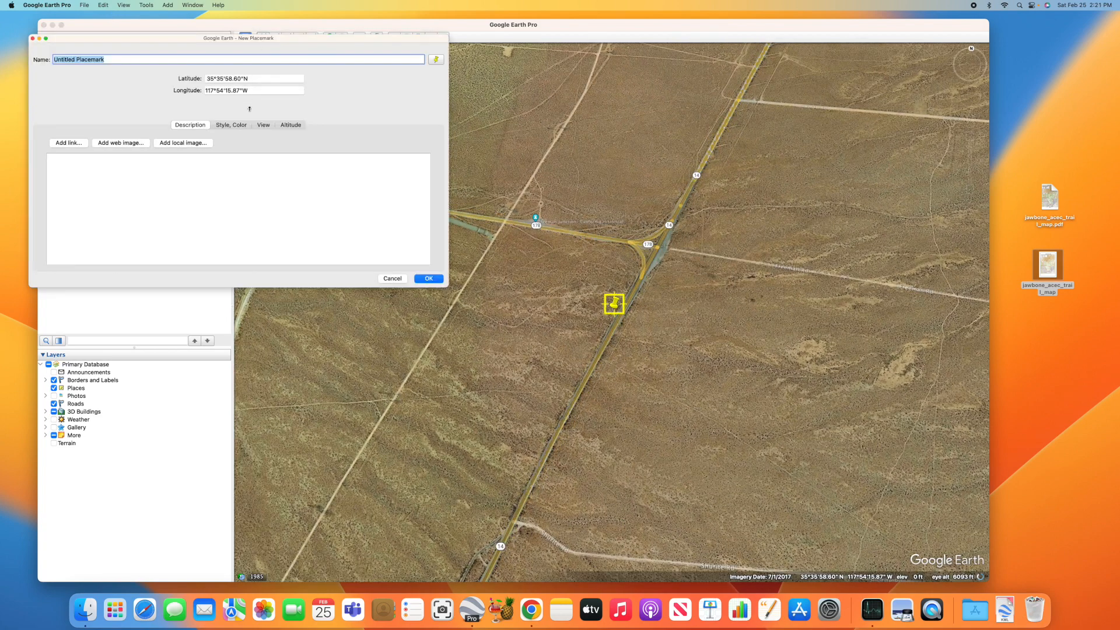
pyautogui.write('178/14')
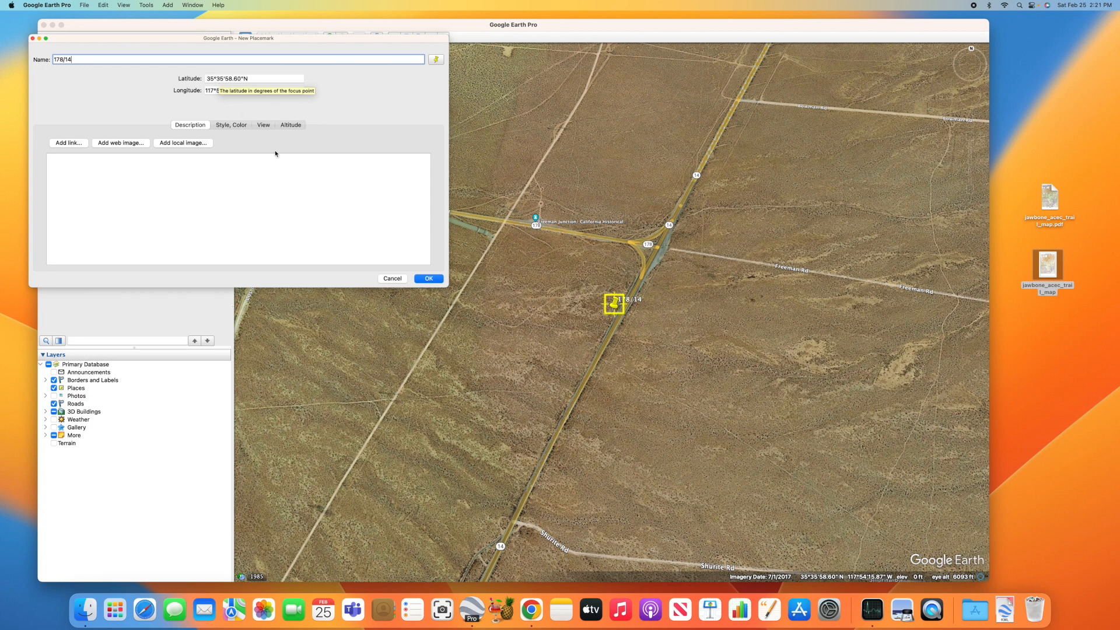
# Step: Position the 178/14 placemark exactly on the intersection of Highway 178 and Highway 14 and save it
pyautogui.click(614, 307)
pyautogui.moveTo(641, 272); pyautogui.dragTo(659, 252)
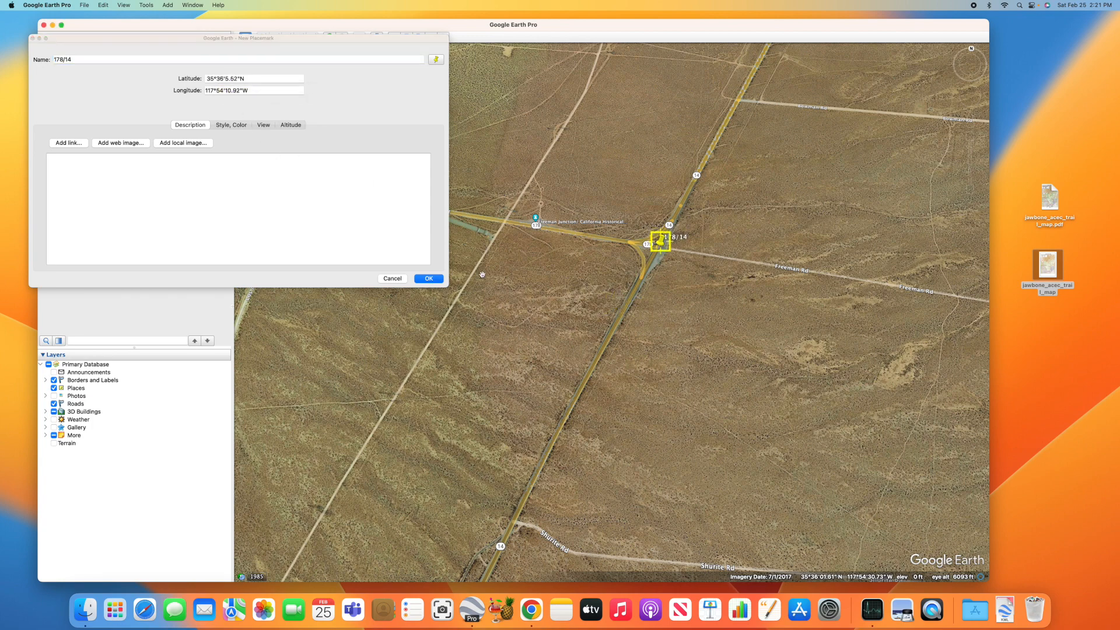
pyautogui.click(435, 281)
pyautogui.click(435, 279)
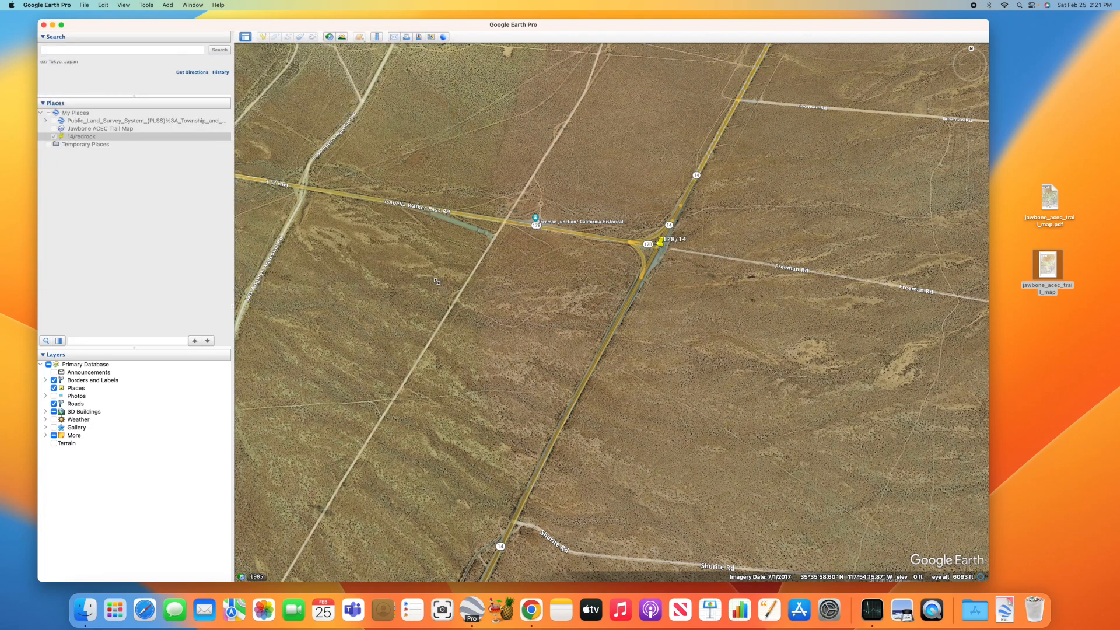
# Step: Examine both placemarks together along Highway 14, adjusting the view so the whole stretch between the two junctions is in sight
pyautogui.scroll(3, 567, 242)
pyautogui.scroll(-5, 566, 242)
pyautogui.scroll(-10, 567, 242)
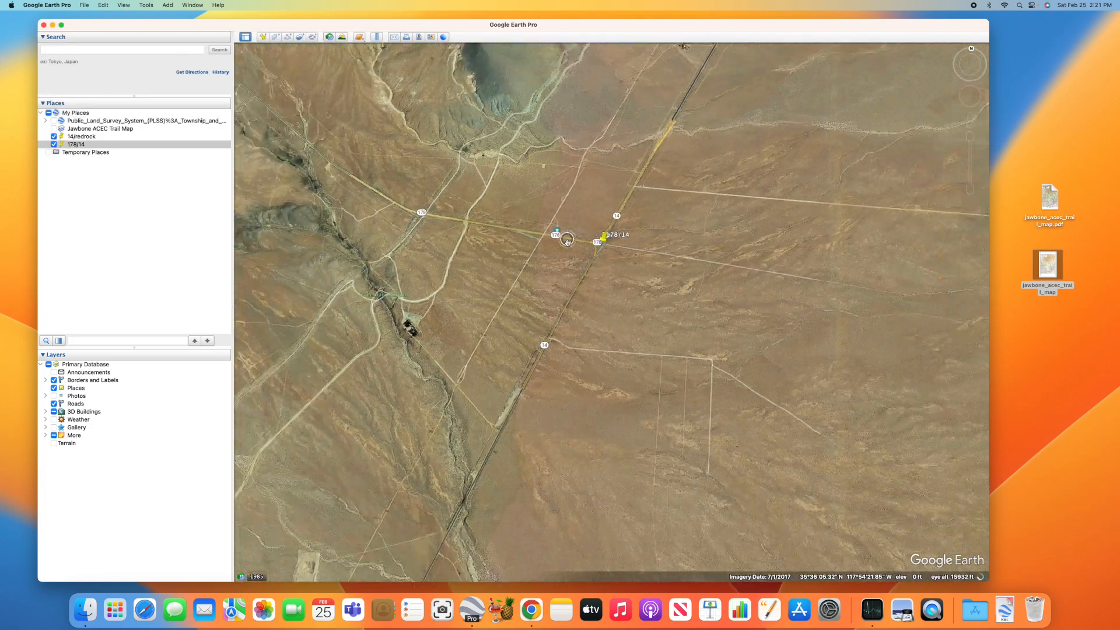
pyautogui.scroll(-10, 499, 331)
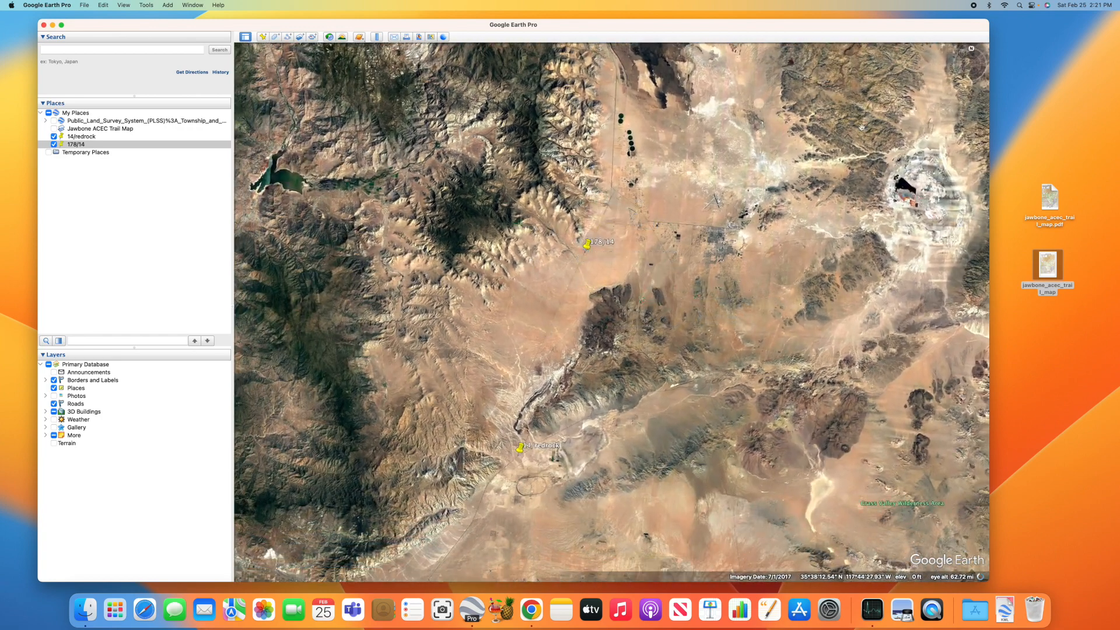
pyautogui.moveTo(971, 75)
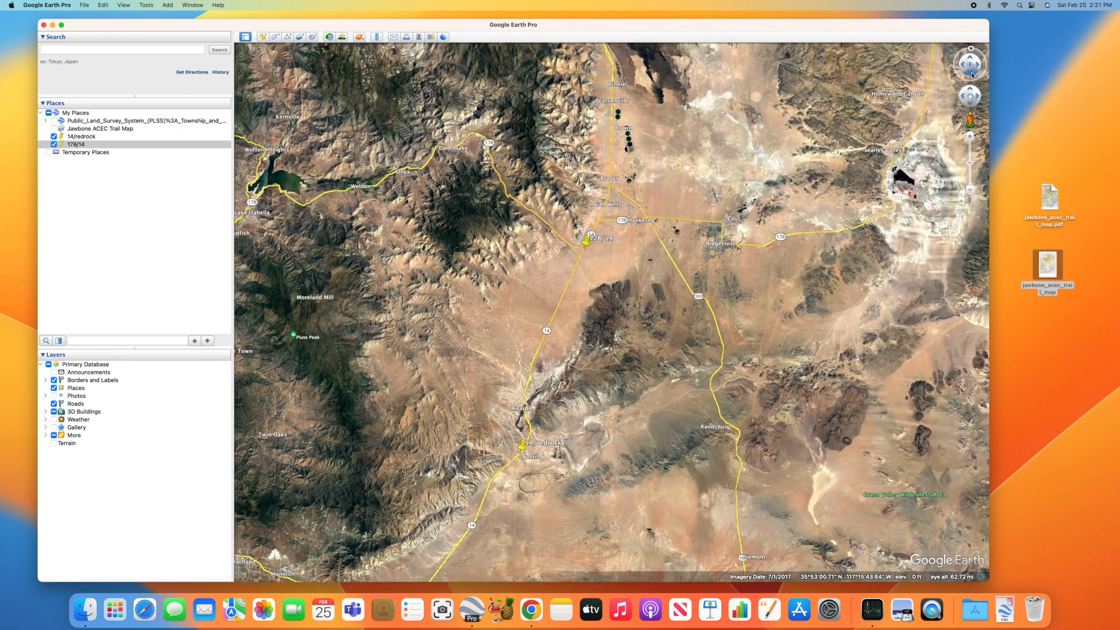
pyautogui.click(971, 74)
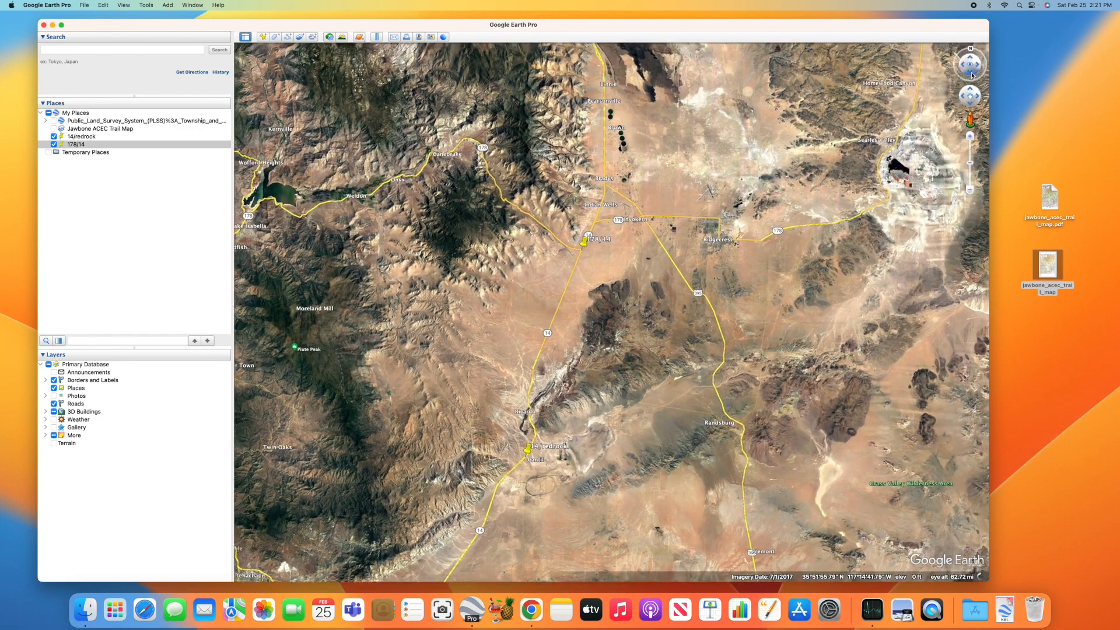
pyautogui.click(971, 75)
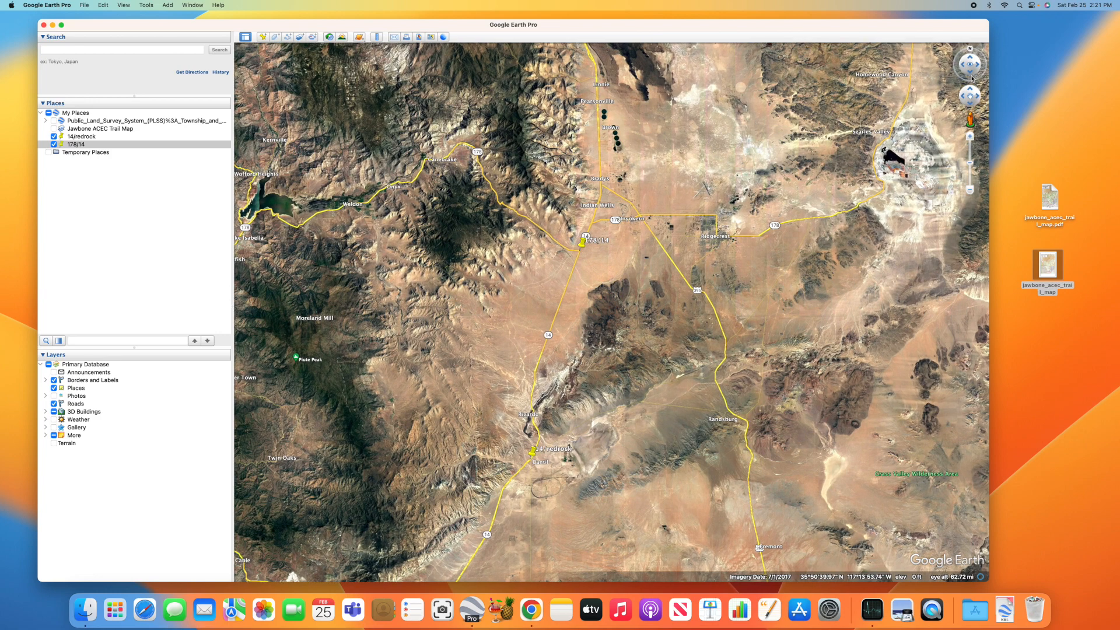
pyautogui.click(971, 75)
pyautogui.click(971, 75)
pyautogui.click(971, 78)
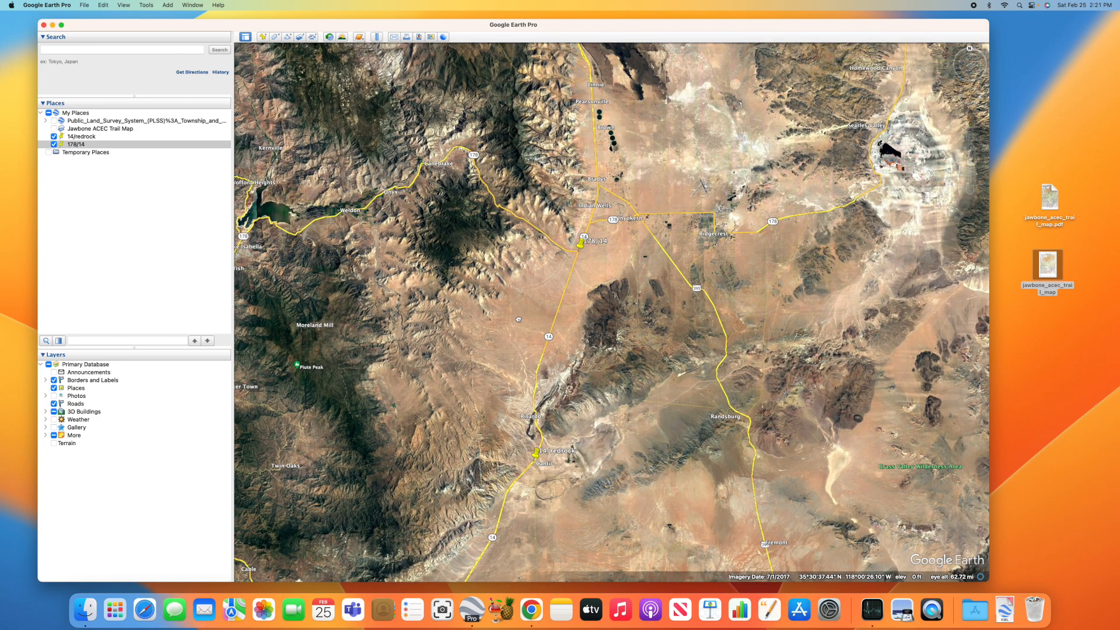
pyautogui.moveTo(519, 318); pyautogui.dragTo(600, 263)
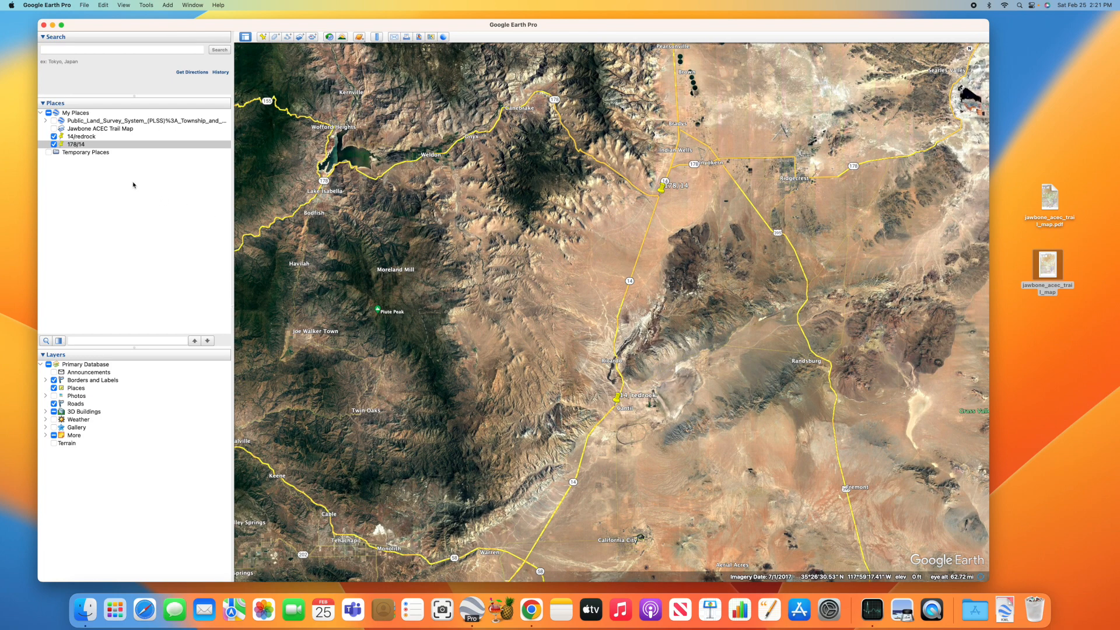
# Step: Show the Jawbone ACEC Trail Map overlay, open its properties and make it partly transparent, about 70% opaque
pyautogui.click(54, 128)
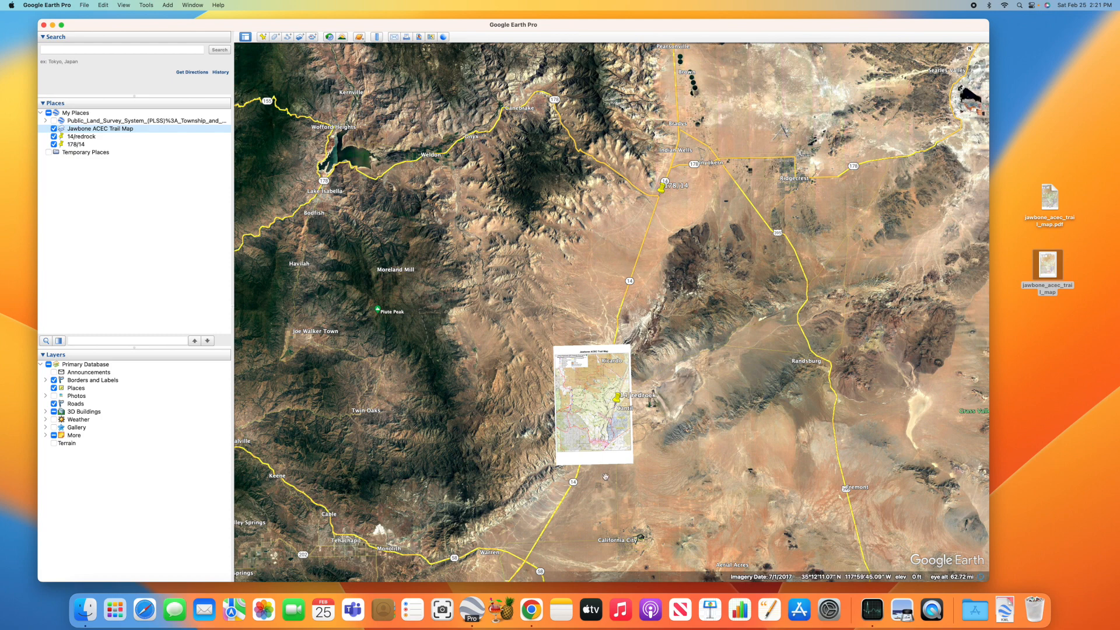
pyautogui.rightClick(107, 129)
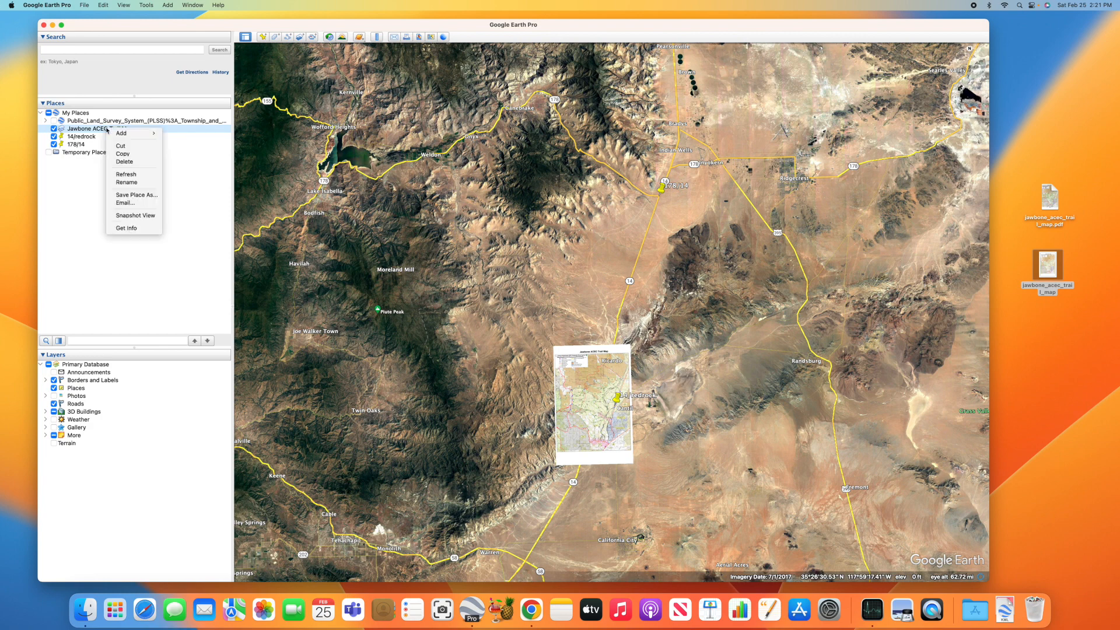
pyautogui.click(133, 228)
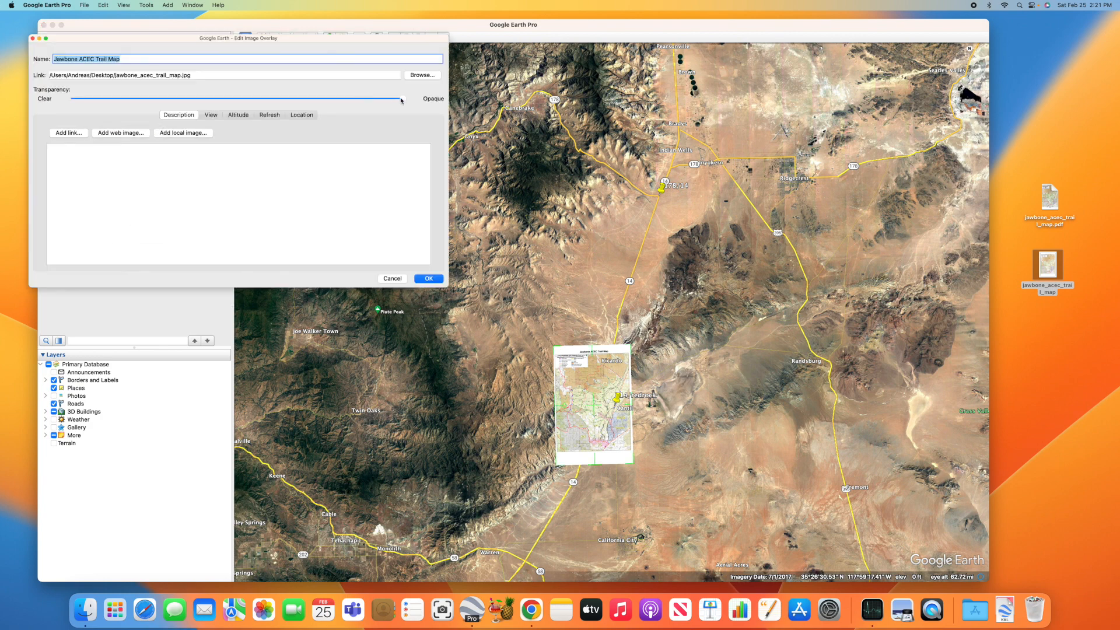
pyautogui.moveTo(388, 101); pyautogui.dragTo(291, 99)
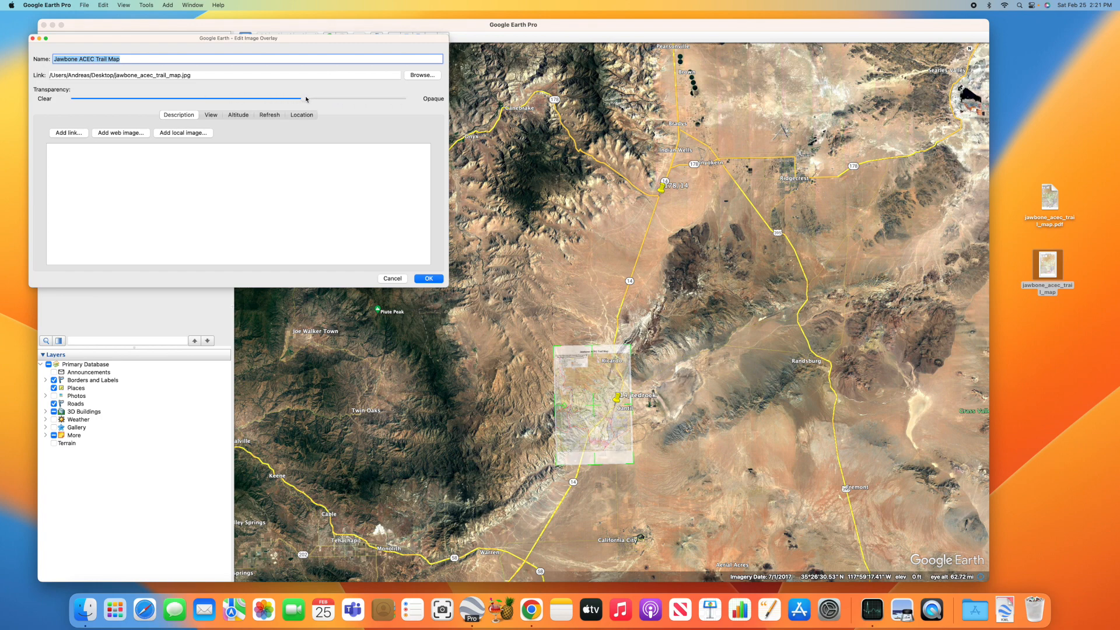
# Step: Narrow the Edit Image Overlay window to uncover more of the map, and save the overlay's changes
pyautogui.scroll(5, 570, 348)
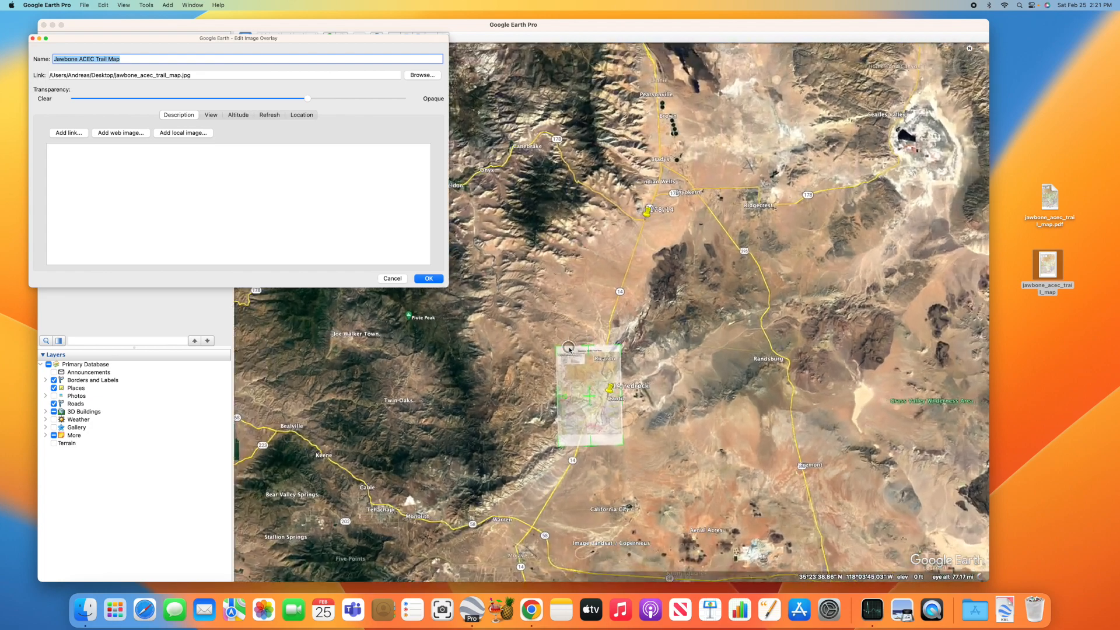
pyautogui.scroll(4, 570, 350)
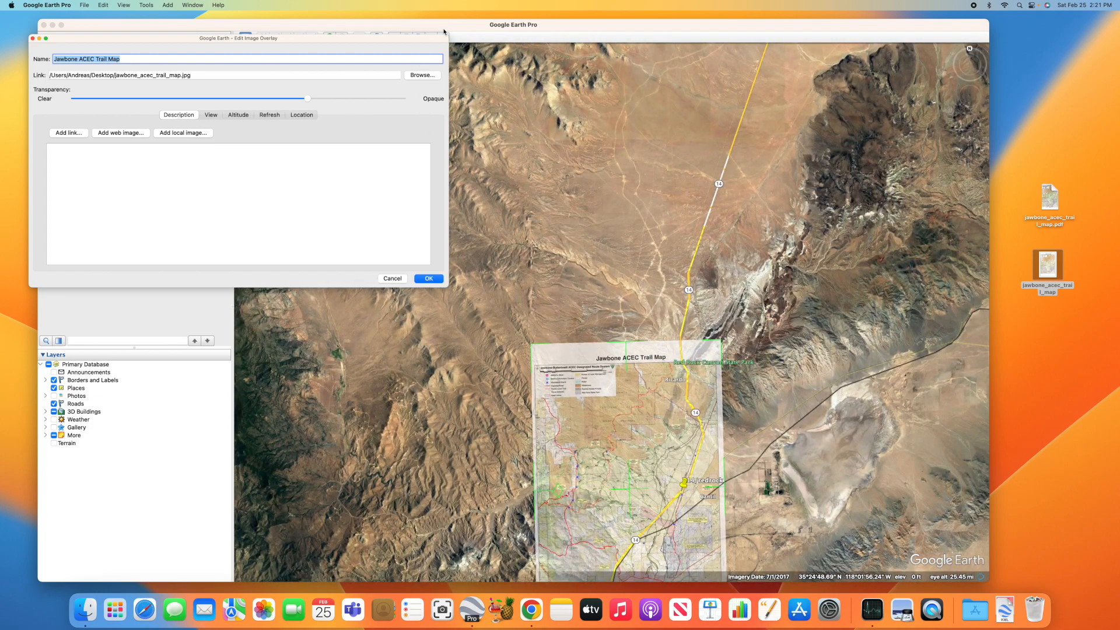
pyautogui.moveTo(447, 38); pyautogui.dragTo(259, 51)
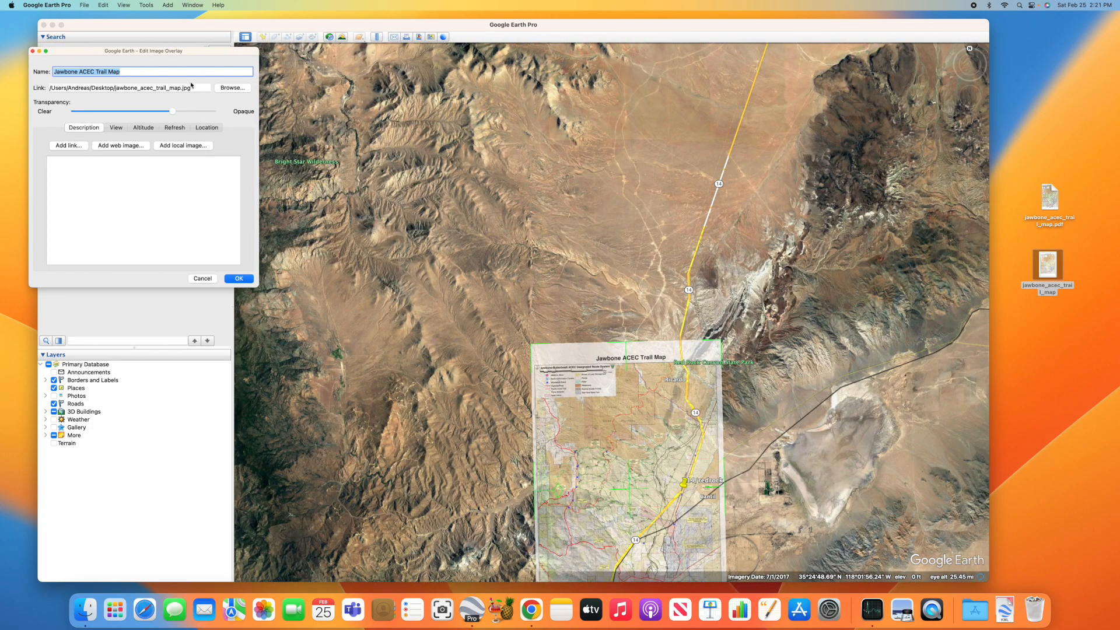
pyautogui.press('Return')
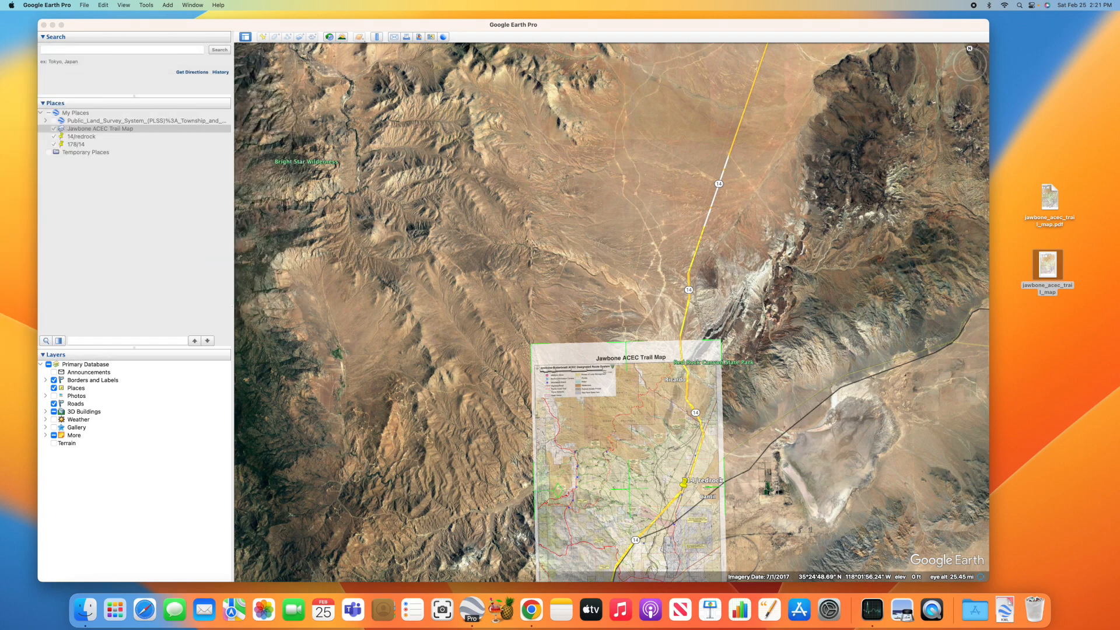
# Step: Reopen the Jawbone ACEC Trail Map overlay's properties, move the dialog clear of the map and maximize the window with the whole overlay in view
pyautogui.press('super+i')
pyautogui.moveTo(230, 130); pyautogui.dragTo(173, 170)
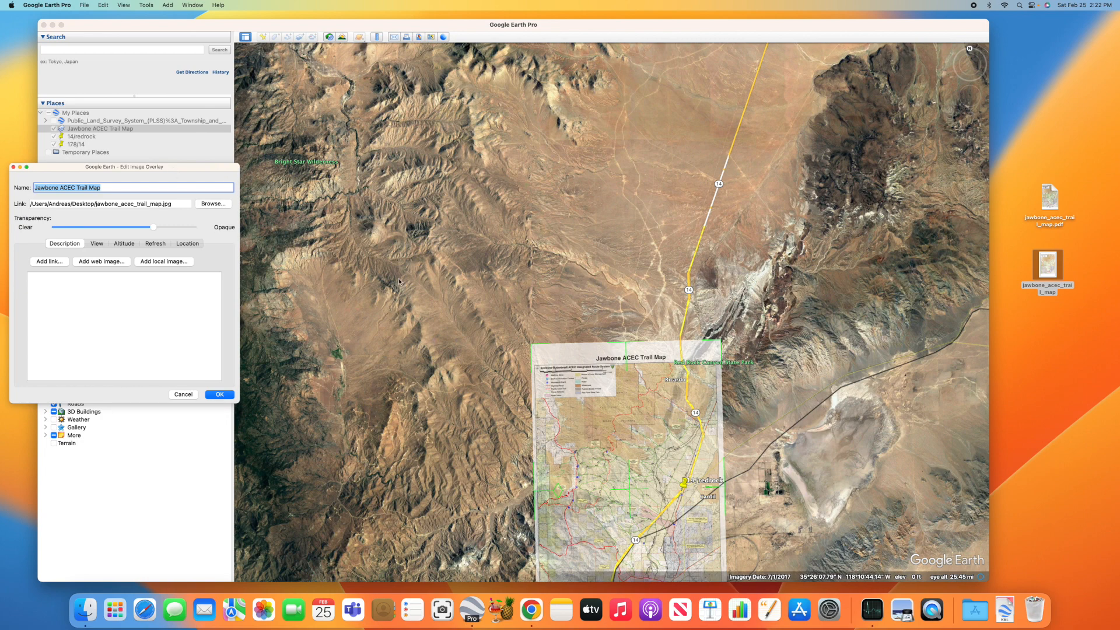
pyautogui.scroll(-5, 394, 289)
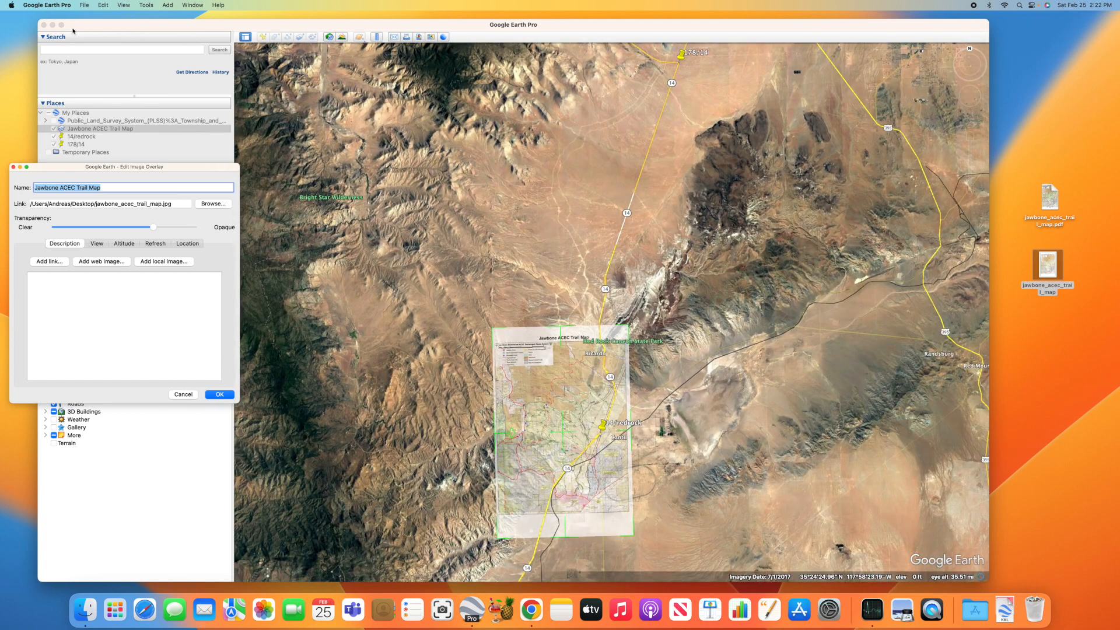
pyautogui.click(61, 26)
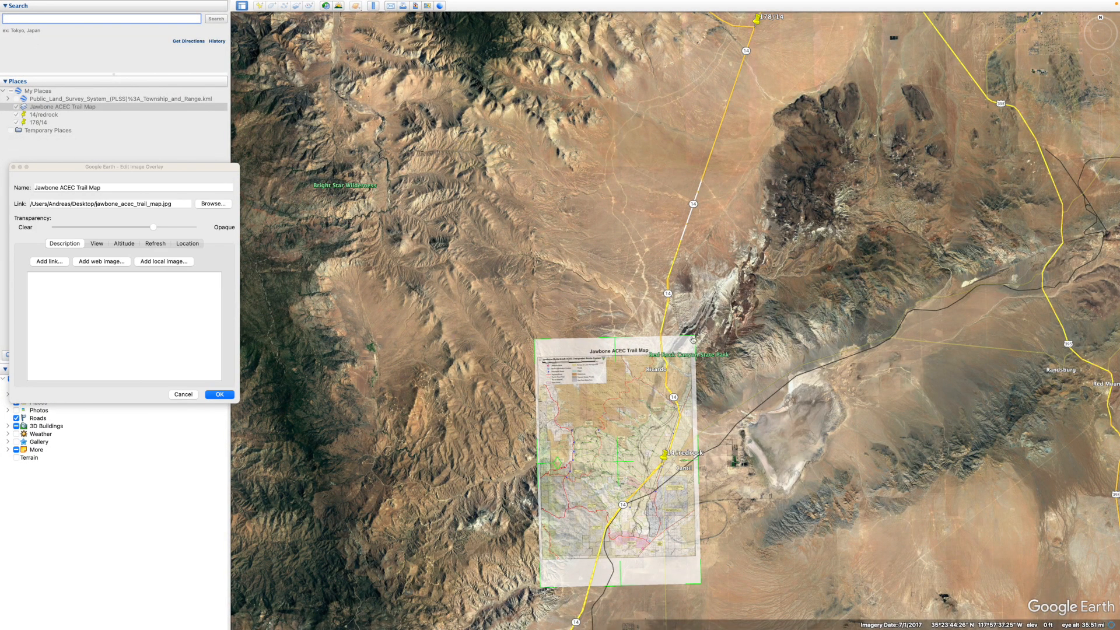
# Step: Enlarge the overlay from its northeast corner and move it so its Highway 14 and Redrock junction lies close to the 14/redrock placemark
pyautogui.moveTo(694, 338); pyautogui.dragTo(751, 233)
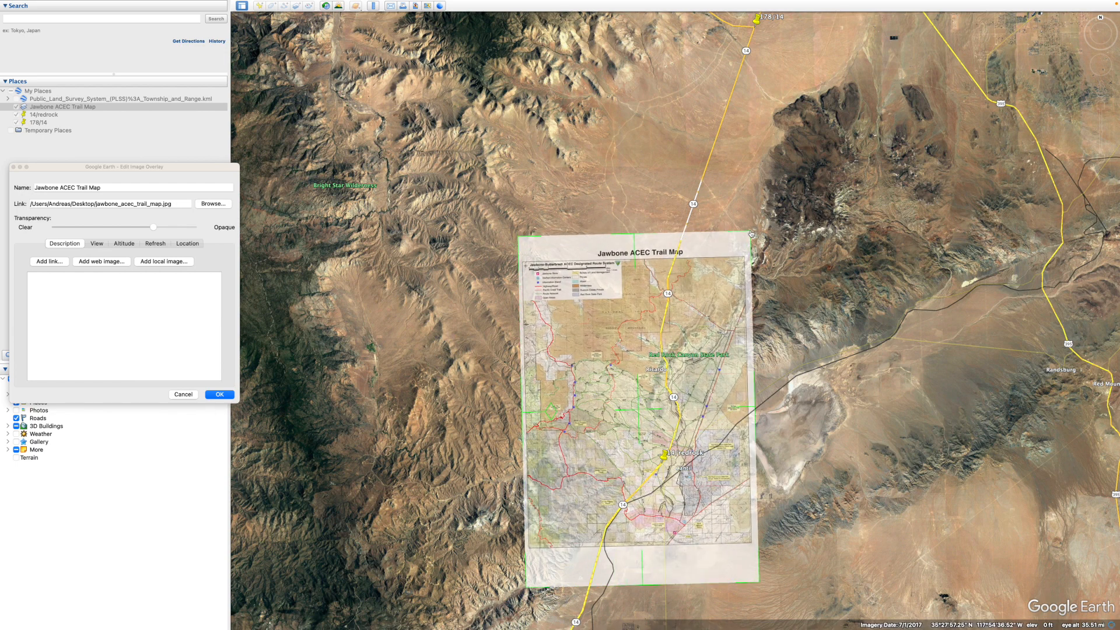
pyautogui.moveTo(751, 233); pyautogui.dragTo(763, 227)
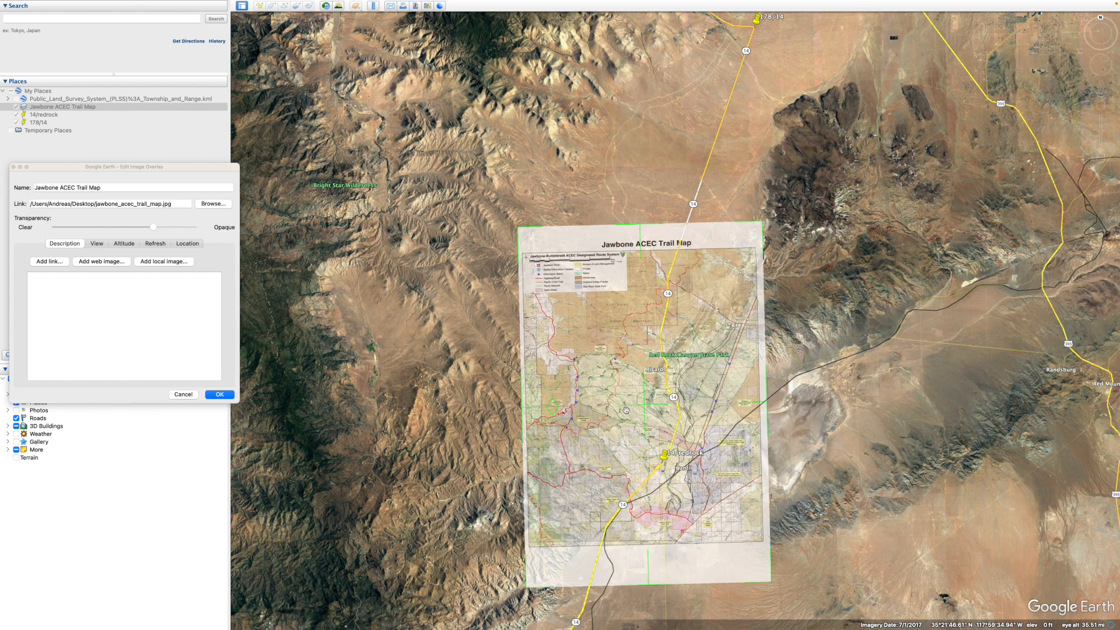
pyautogui.moveTo(643, 410); pyautogui.dragTo(575, 342)
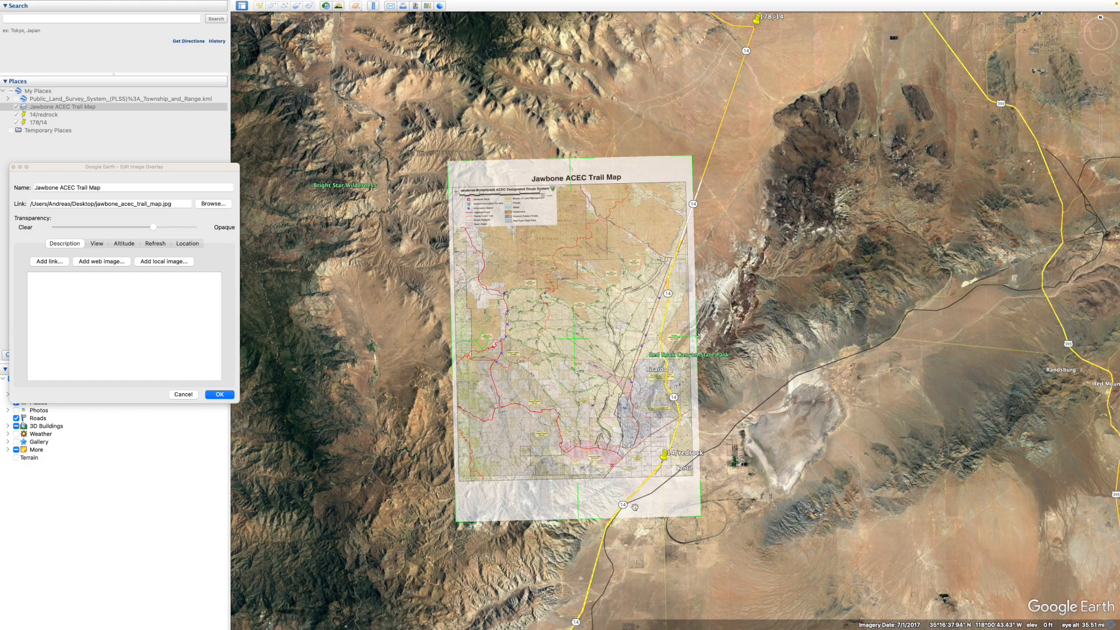
pyautogui.scroll(5, 635, 444)
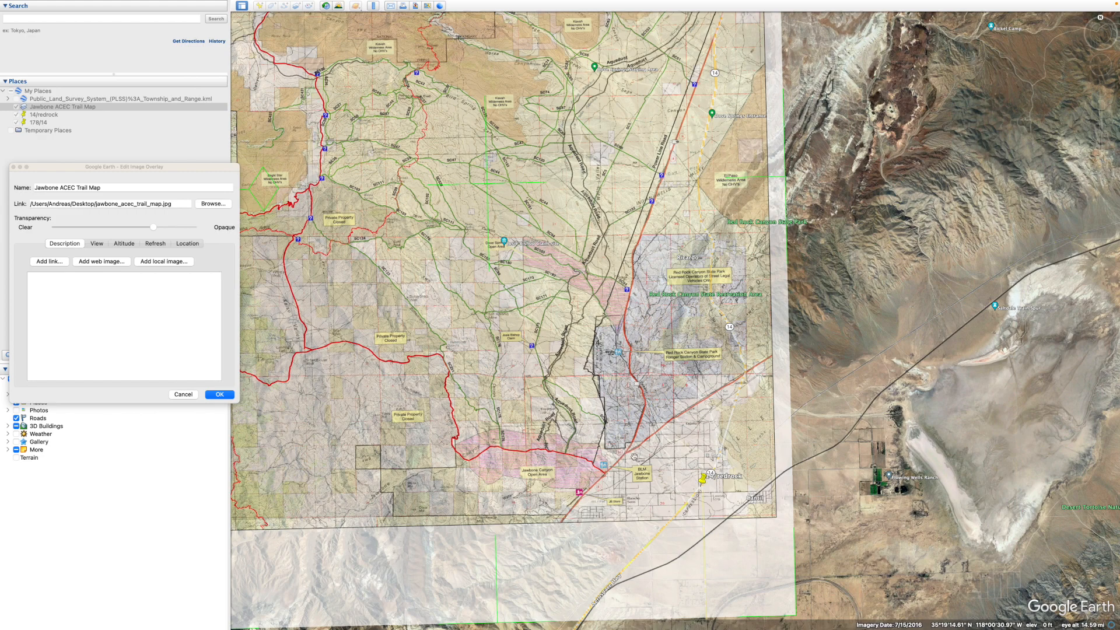
pyautogui.moveTo(486, 185); pyautogui.dragTo(559, 224)
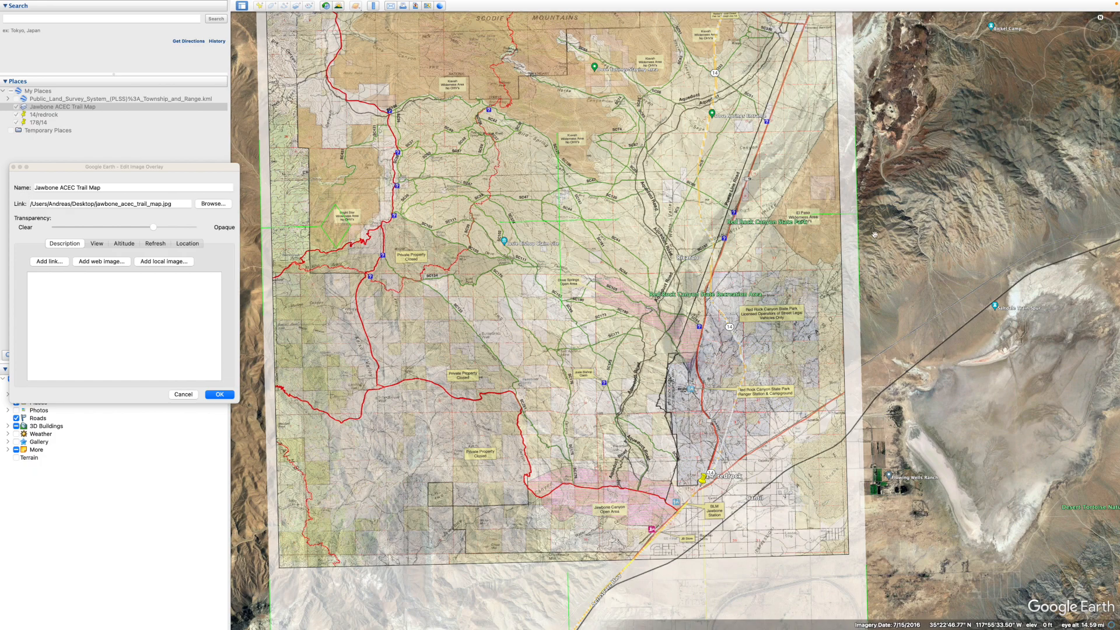
# Step: Stretch the overlay's northern corners well beyond the 178/14 placemark so the map spans both Highway 14 junctions
pyautogui.scroll(-5, 749, 181)
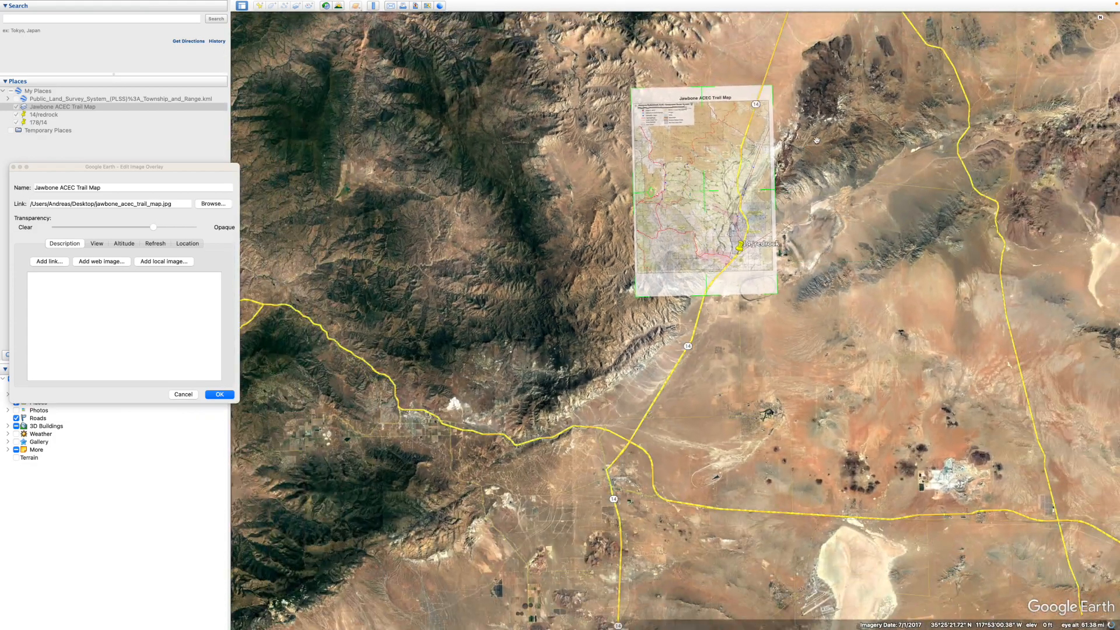
pyautogui.moveTo(757, 181); pyautogui.dragTo(701, 276)
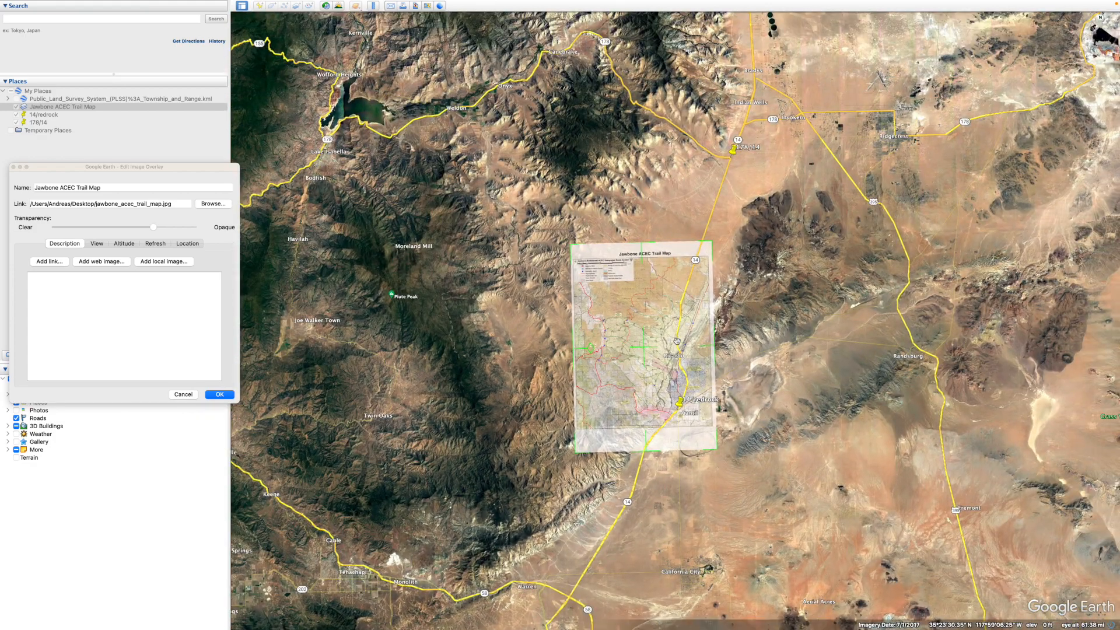
pyautogui.moveTo(712, 245); pyautogui.dragTo(793, 53)
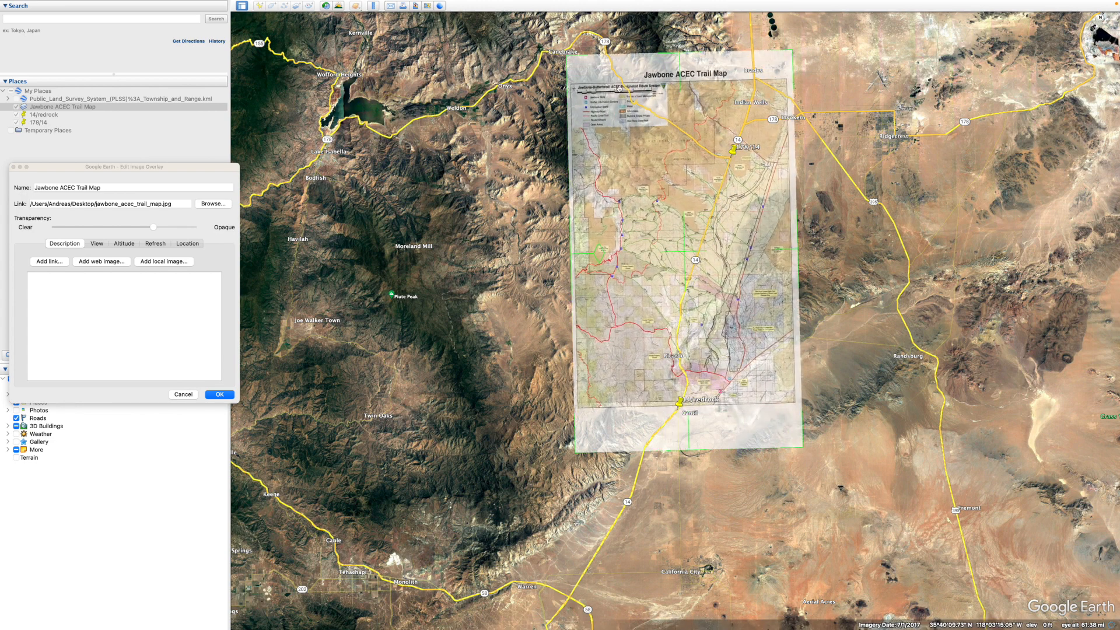
pyautogui.moveTo(569, 60); pyautogui.dragTo(531, 36)
# Step: Pull the overlay's east edge inward and lower its northeast corner to bring the printed Highway 14 and 178 junction onto the 178/14 placemark
pyautogui.scroll(5, 721, 203)
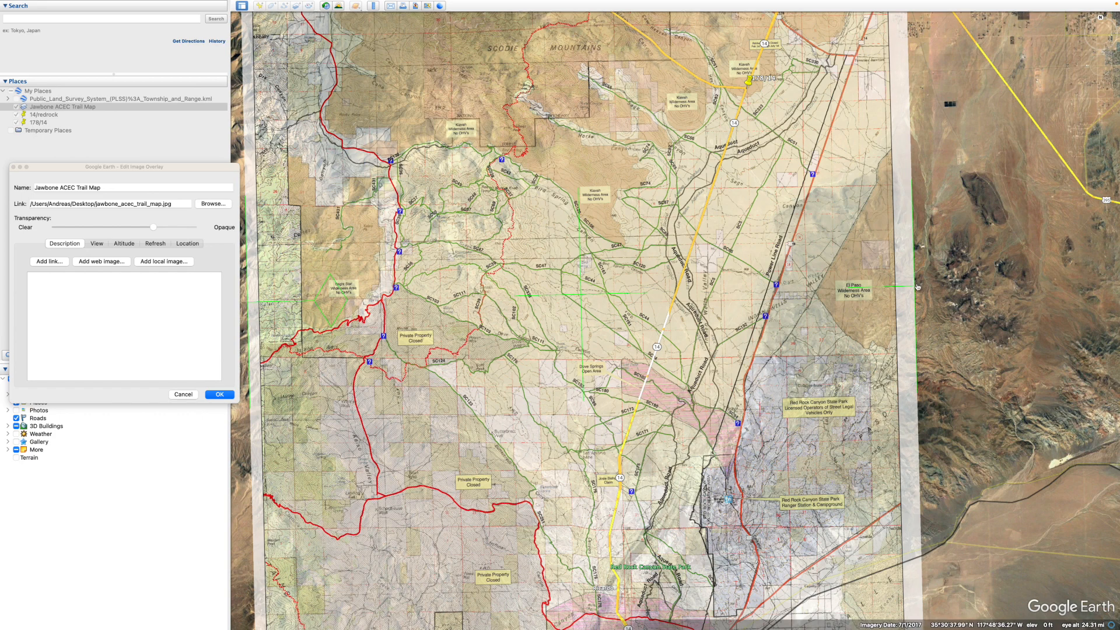
pyautogui.moveTo(917, 286); pyautogui.dragTo(803, 301)
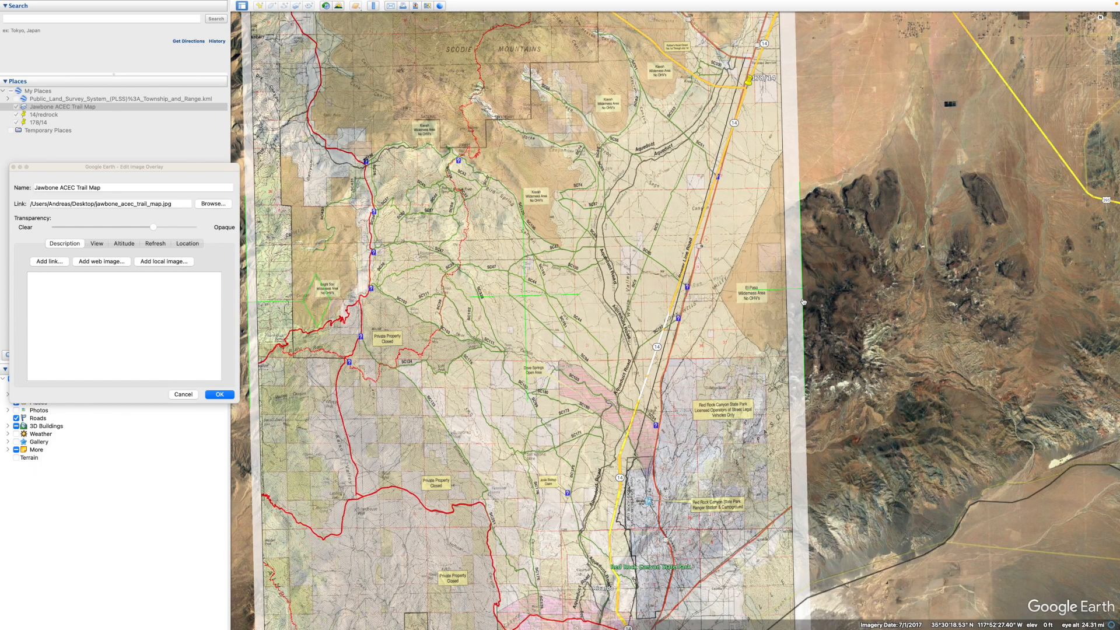
pyautogui.moveTo(890, 203); pyautogui.dragTo(890, 468)
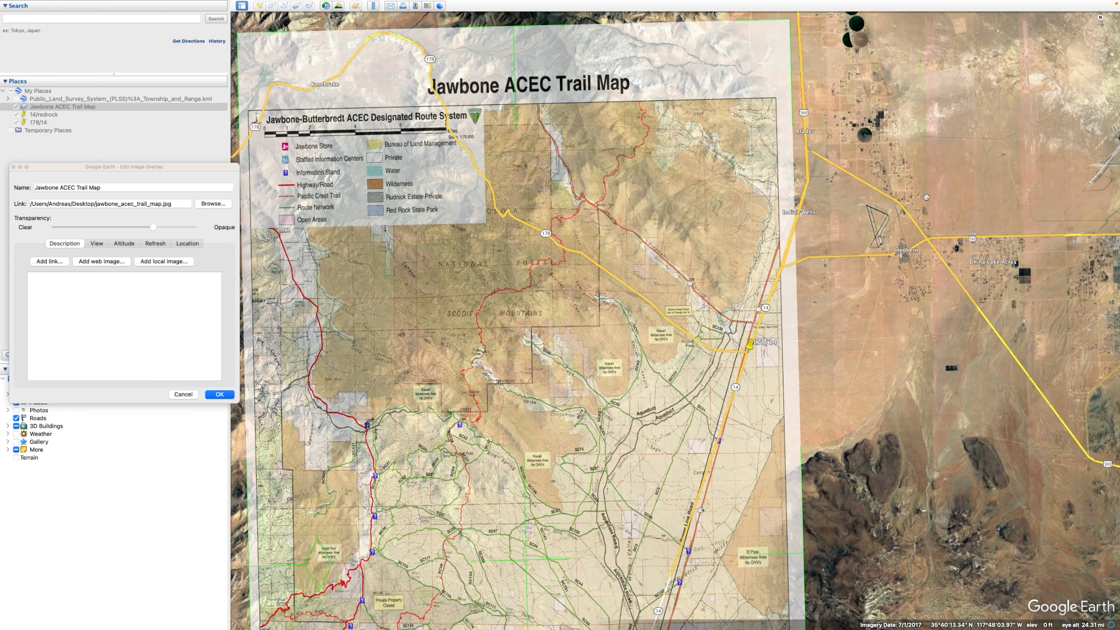
pyautogui.moveTo(929, 193); pyautogui.dragTo(959, 244)
pyautogui.moveTo(821, 70); pyautogui.dragTo(814, 115)
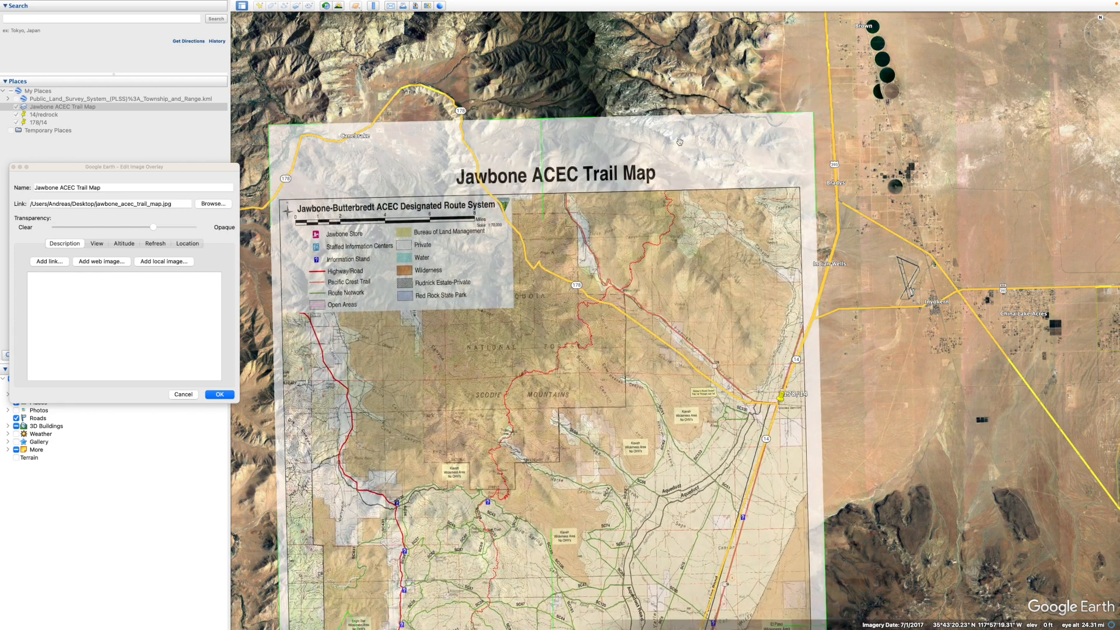
# Step: Widen the overlay on its west side and reshape its northwest corner, keeping the printed 178/14 junction near its placemark
pyautogui.moveTo(849, 470); pyautogui.dragTo(905, 335)
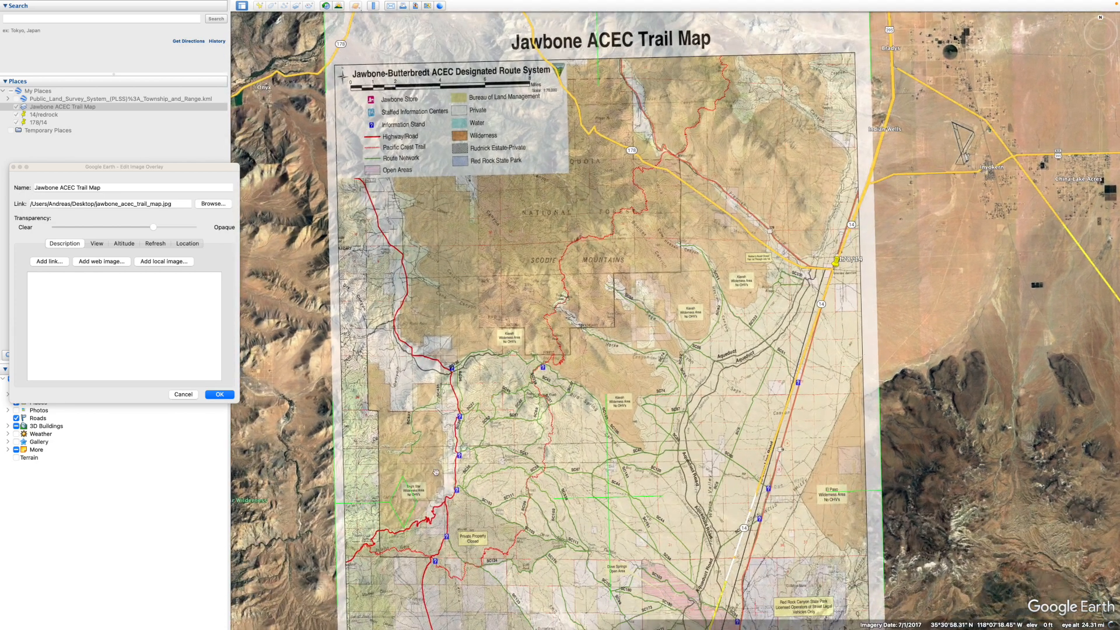
pyautogui.moveTo(408, 501); pyautogui.dragTo(295, 505)
pyautogui.moveTo(549, 277); pyautogui.dragTo(584, 385)
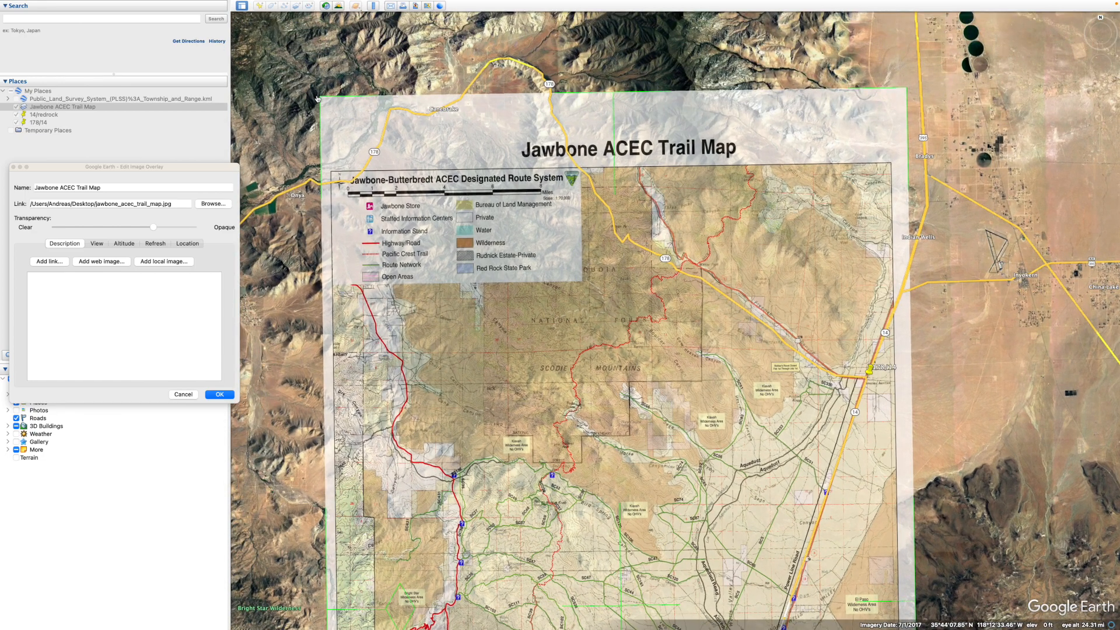
pyautogui.moveTo(323, 99); pyautogui.dragTo(243, 51)
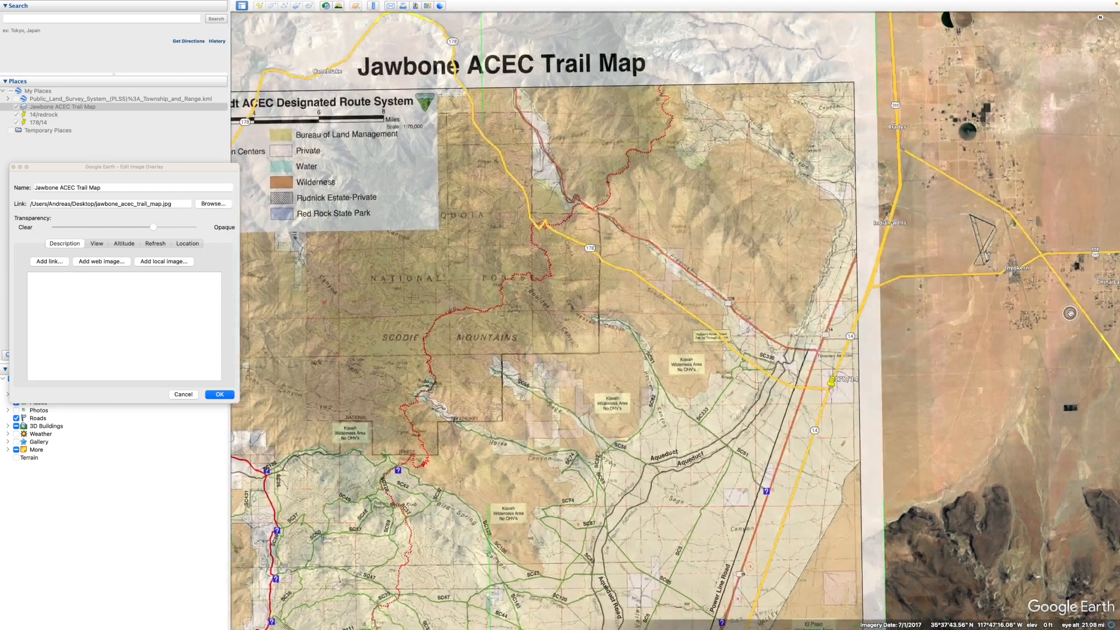
pyautogui.scroll(5, 1070, 313)
pyautogui.scroll(-7, 1070, 313)
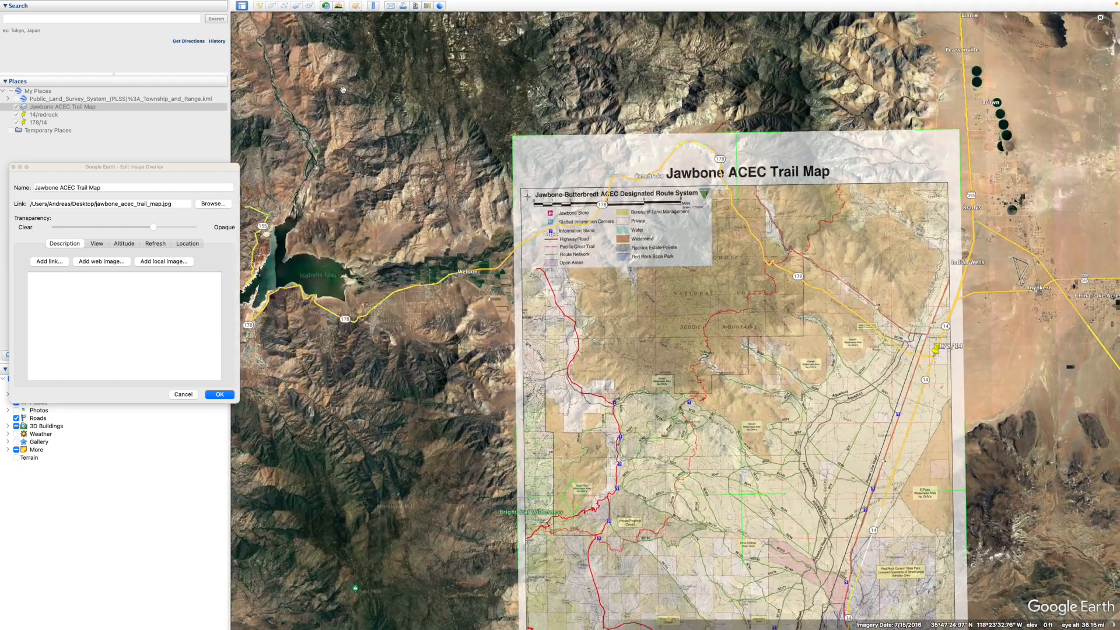
pyautogui.moveTo(512, 138); pyautogui.dragTo(466, 157)
# Step: Extend the overlay's southeast corner southward until the printed Highway 14 and Redrock junction meets the 14/redrock placemark
pyautogui.moveTo(860, 283); pyautogui.dragTo(644, 122)
pyautogui.moveTo(874, 213); pyautogui.dragTo(908, 91)
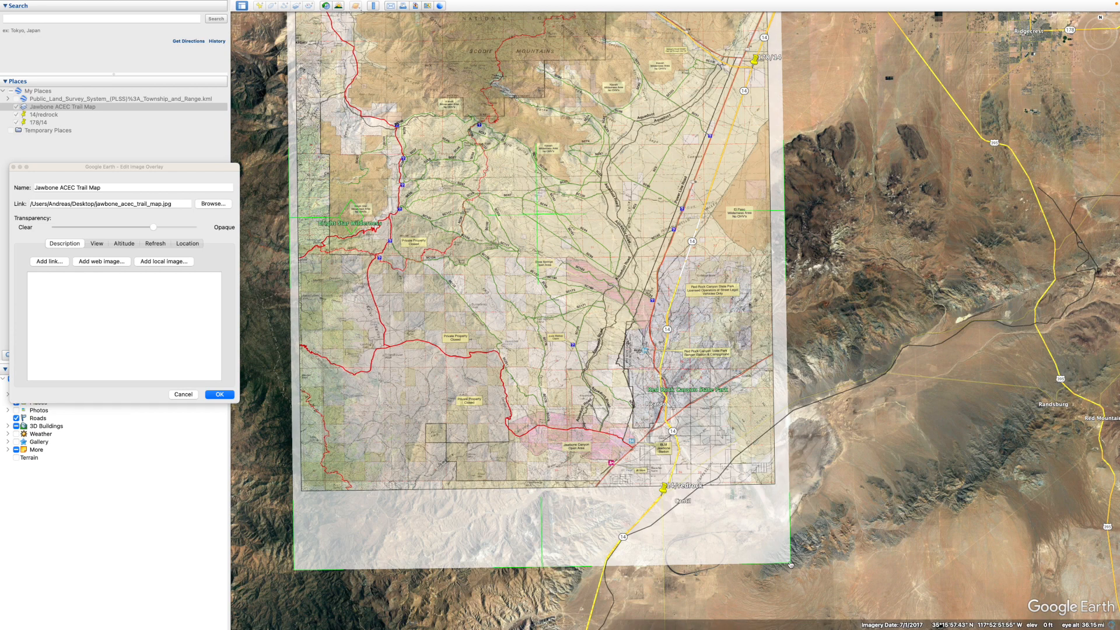
pyautogui.moveTo(783, 563); pyautogui.dragTo(812, 629)
pyautogui.moveTo(862, 455); pyautogui.dragTo(859, 237)
pyautogui.moveTo(809, 412); pyautogui.dragTo(802, 424)
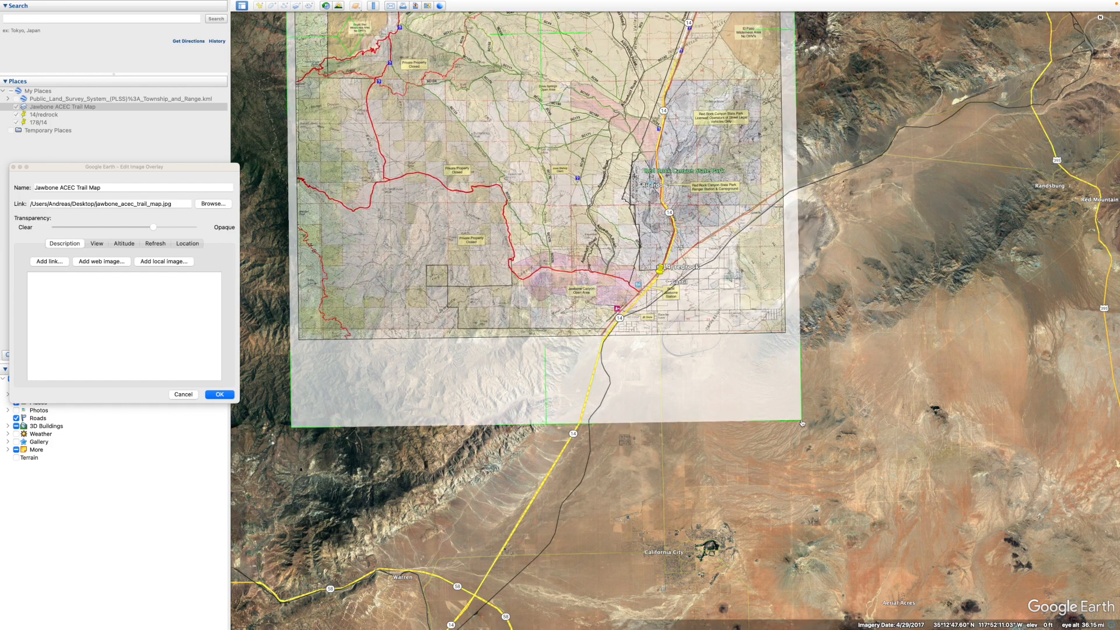
# Step: Fade the overlay to fully clear to compare the underlying roads, and set it to about one third opaque
pyautogui.moveTo(278, 223); pyautogui.dragTo(427, 434)
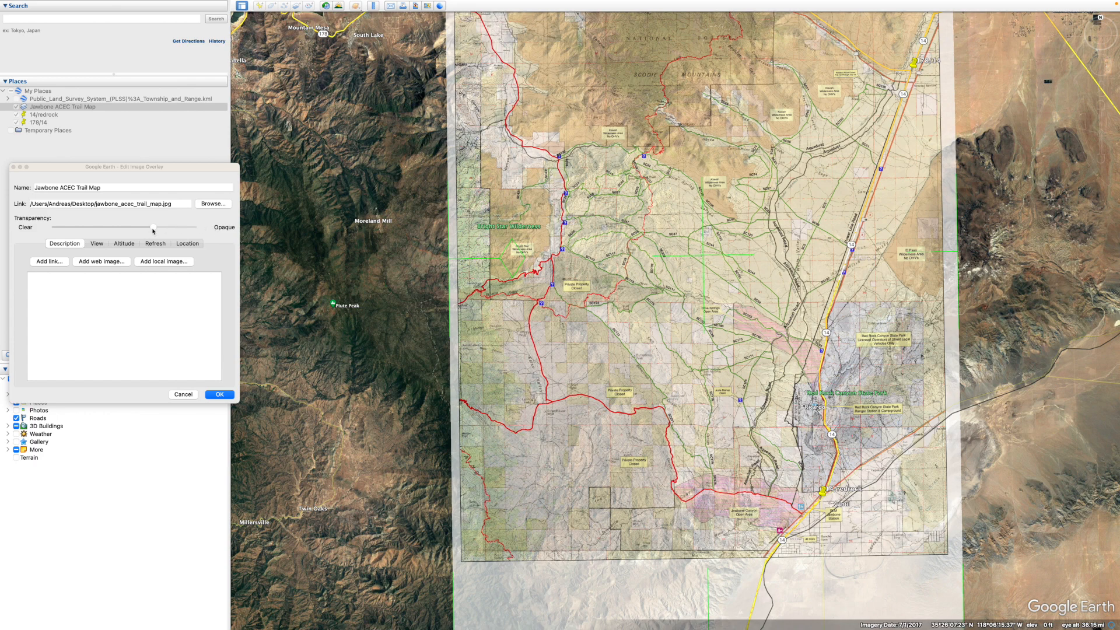
pyautogui.moveTo(100, 232); pyautogui.dragTo(52, 231)
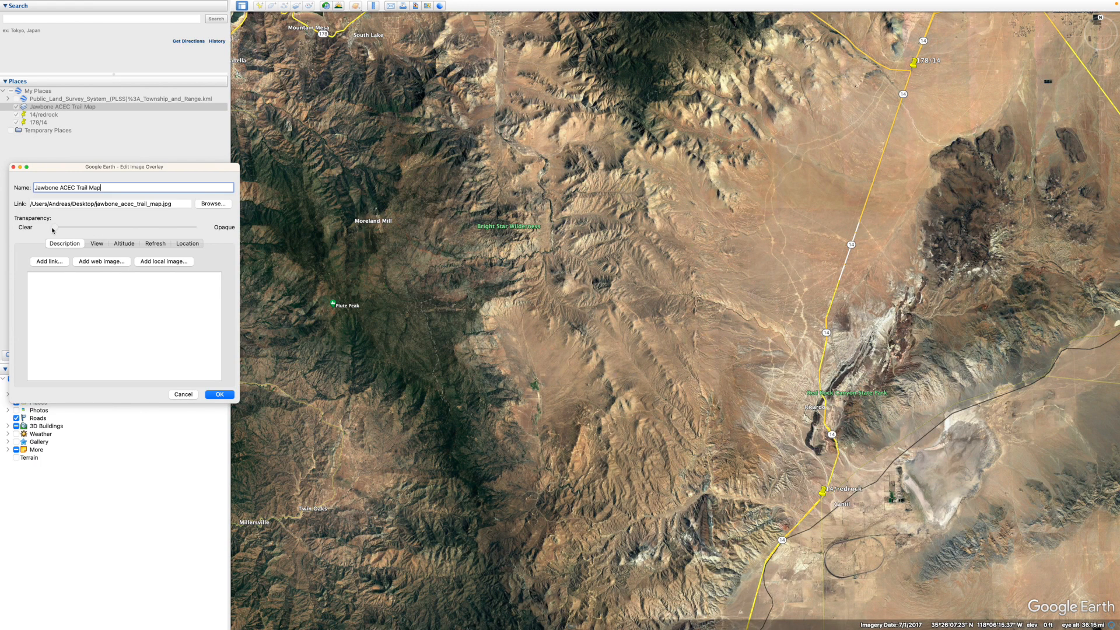
pyautogui.moveTo(52, 231); pyautogui.dragTo(105, 232)
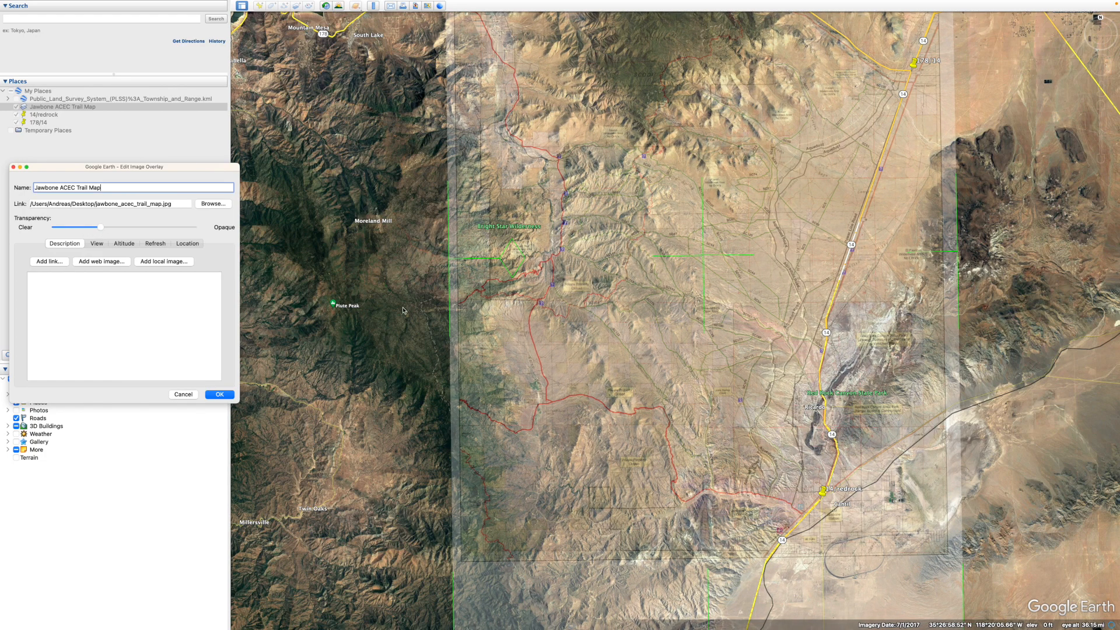
# Step: Examine how the red roads in the western part of the trail map line up with the roads in the satellite imagery
pyautogui.scroll(-5, 547, 359)
pyautogui.scroll(10, 547, 359)
pyautogui.scroll(8, 547, 359)
pyautogui.scroll(-5, 548, 360)
pyautogui.scroll(4, 548, 360)
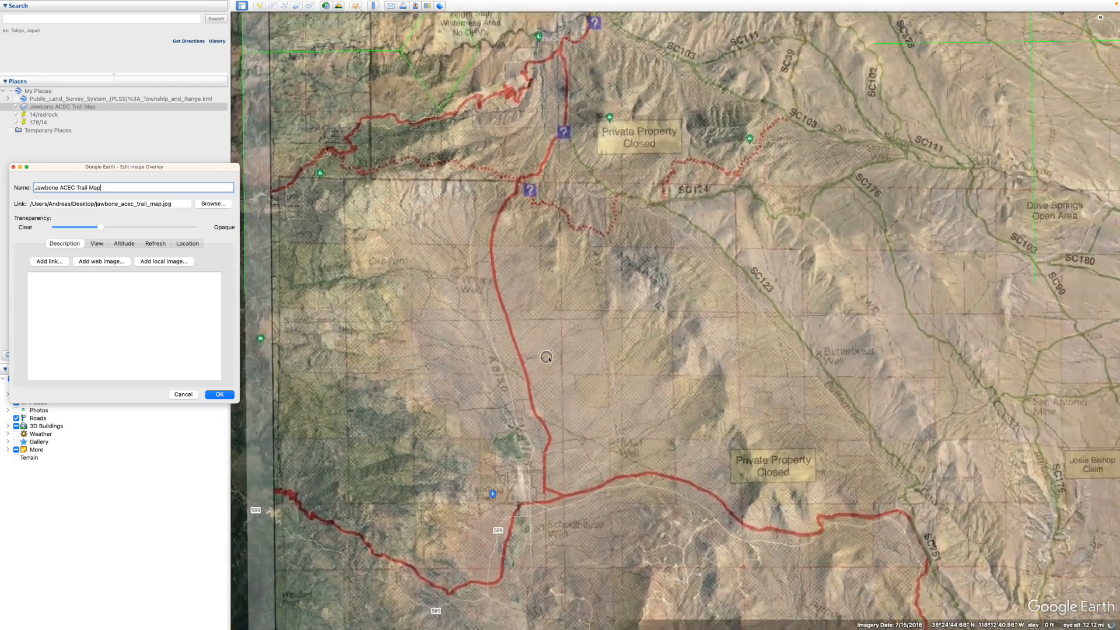
pyautogui.scroll(2, 548, 359)
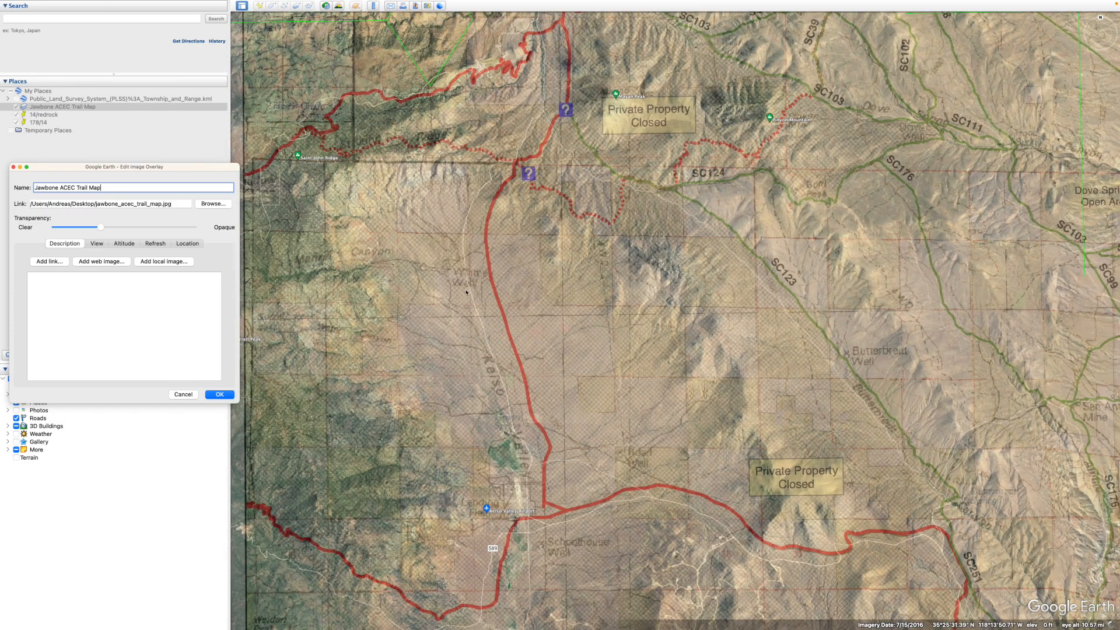
pyautogui.scroll(-5, 391, 264)
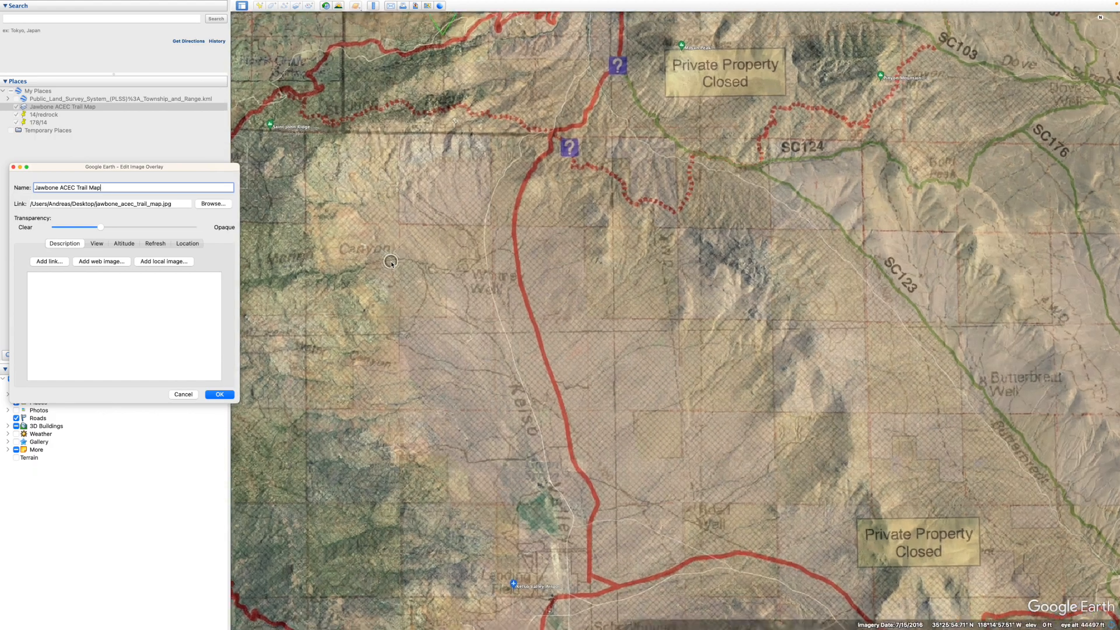
pyautogui.scroll(-5, 394, 263)
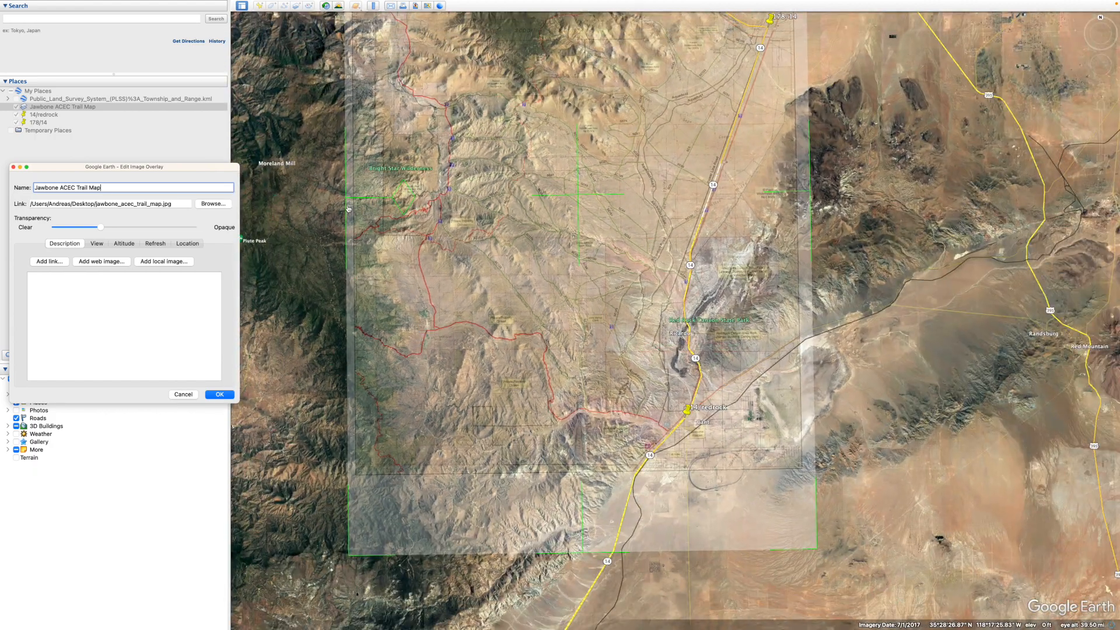
# Step: Shift the overlay's west edge slightly westward so the red roads near Bright Star Wilderness follow the roads in the imagery
pyautogui.click(346, 202)
pyautogui.moveTo(347, 203); pyautogui.dragTo(339, 204)
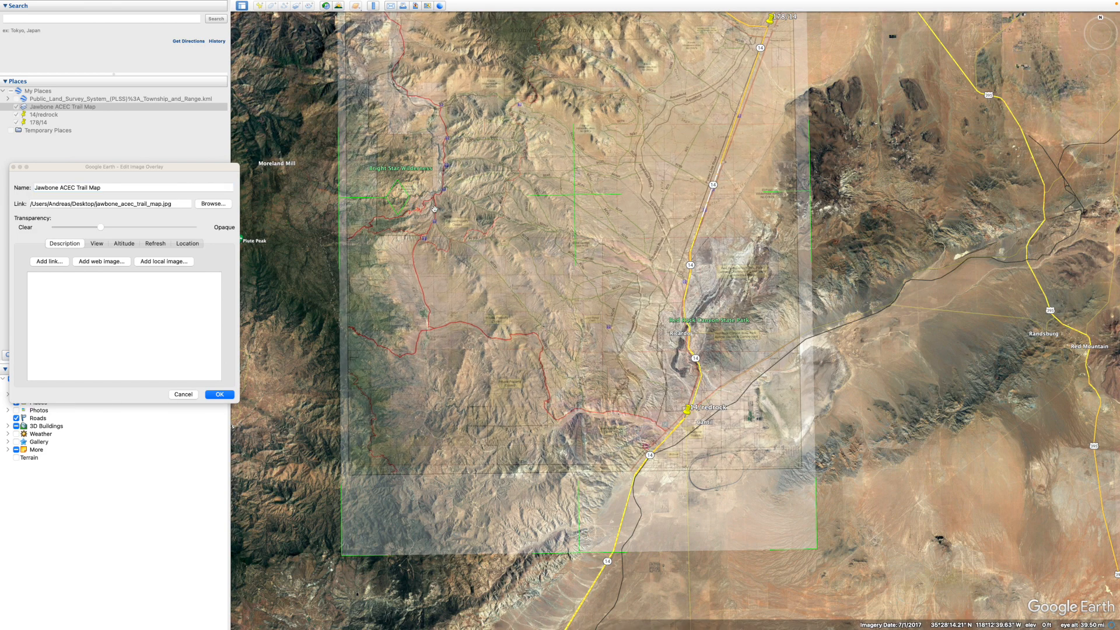
pyautogui.scroll(5, 433, 208)
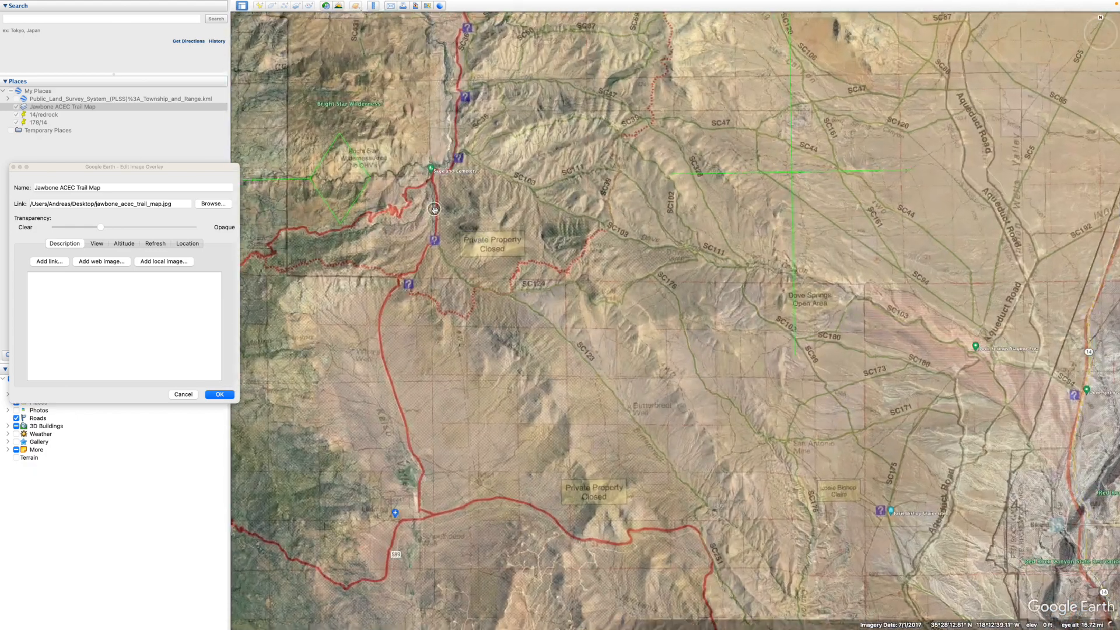
pyautogui.scroll(4, 433, 209)
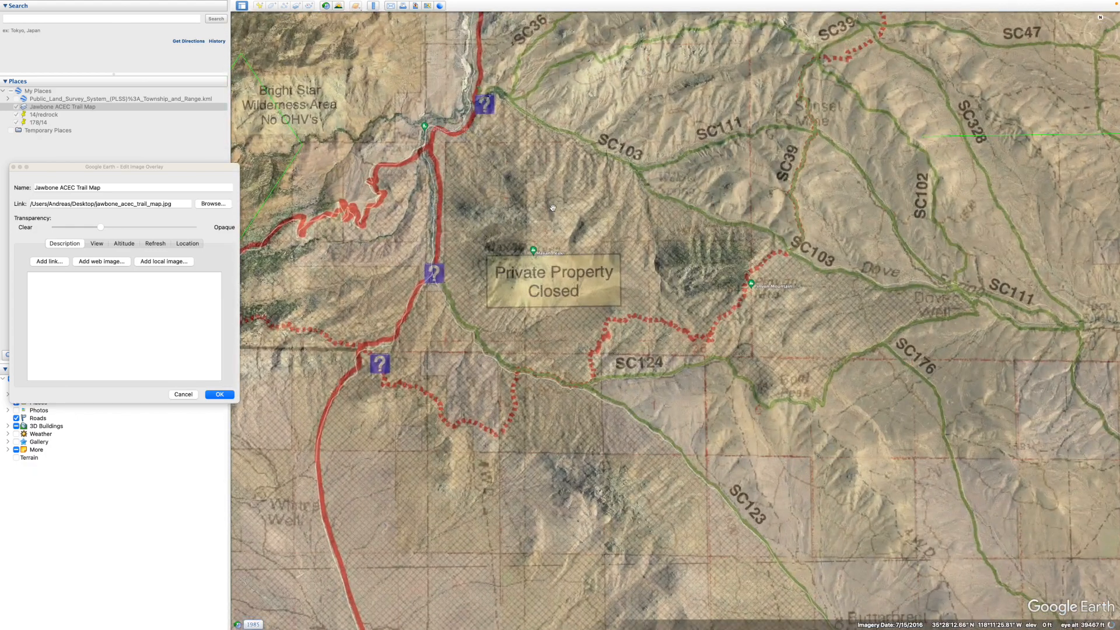
pyautogui.moveTo(552, 208); pyautogui.dragTo(913, 229)
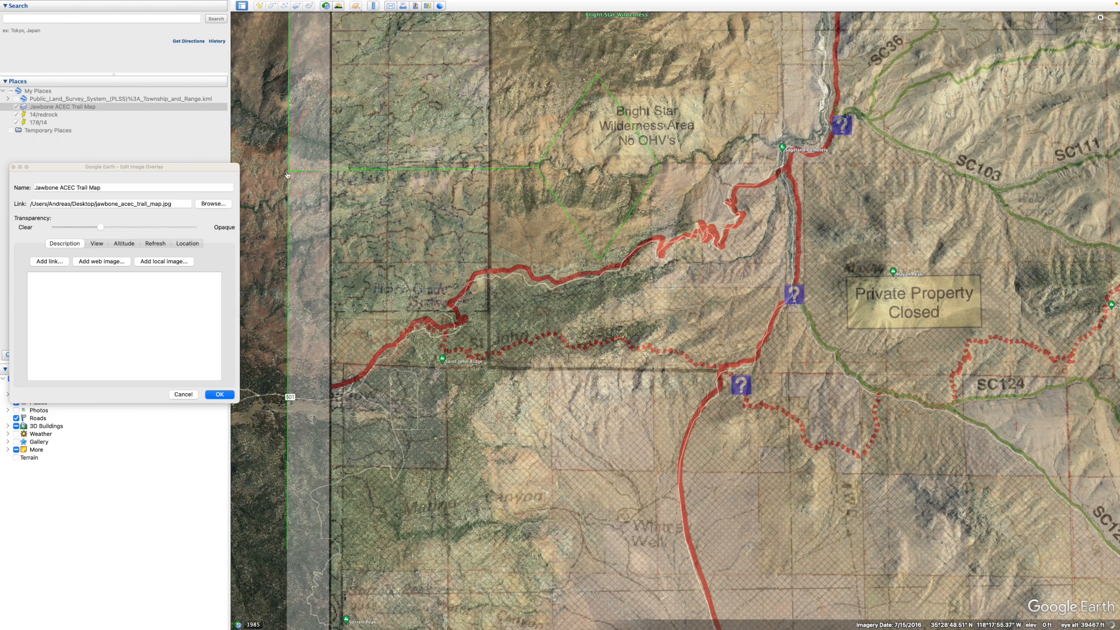
pyautogui.moveTo(291, 173); pyautogui.dragTo(284, 175)
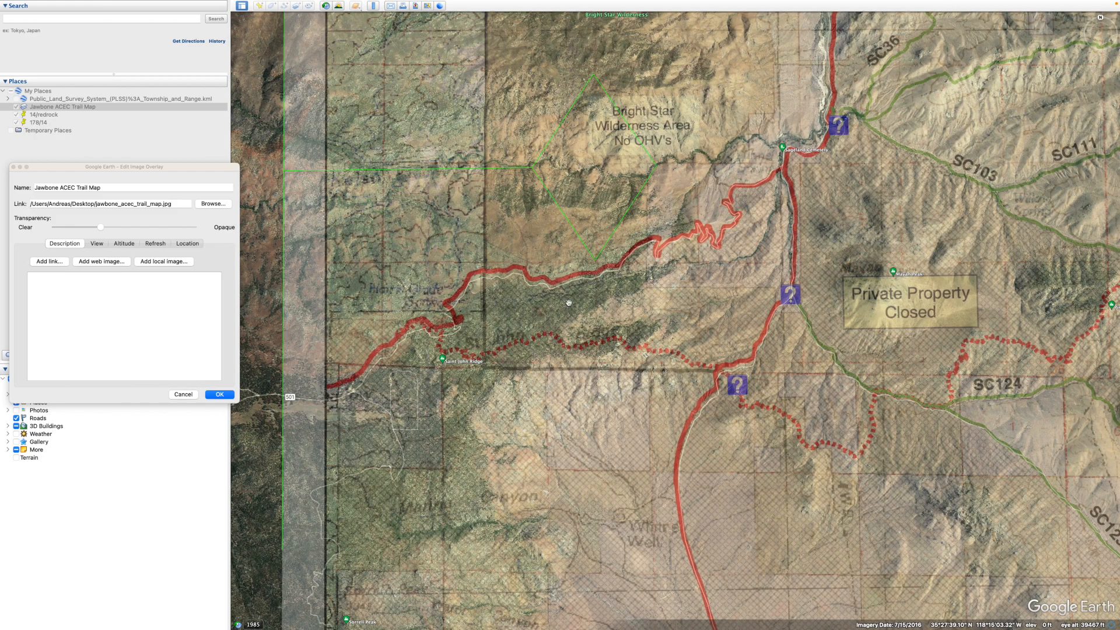
# Step: Stretch the overlay's northwest corner outward and fine-tune its north edge to keep the printed 178/14 junction near its placemark
pyautogui.scroll(-5, 646, 297)
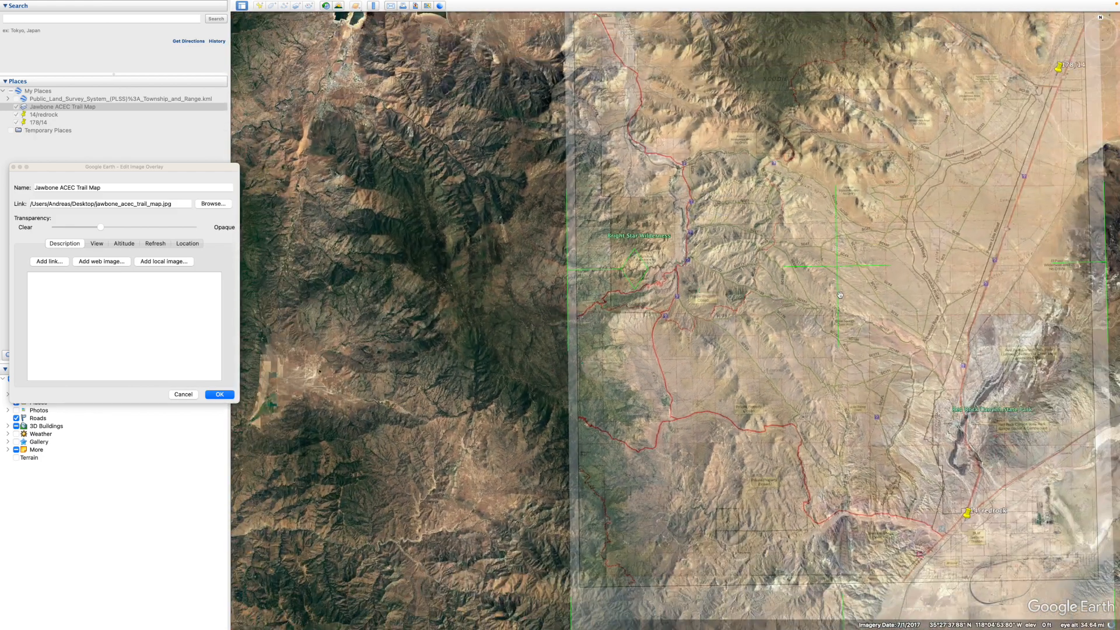
pyautogui.moveTo(840, 294); pyautogui.dragTo(573, 373)
pyautogui.moveTo(544, 138); pyautogui.dragTo(556, 255)
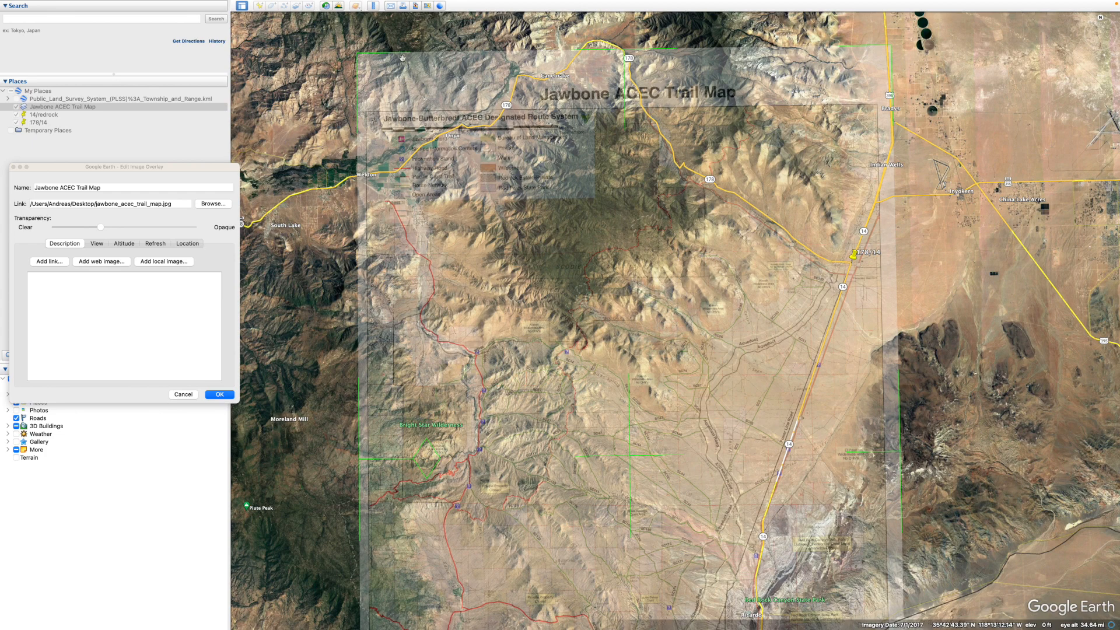
pyautogui.moveTo(359, 54); pyautogui.dragTo(349, 38)
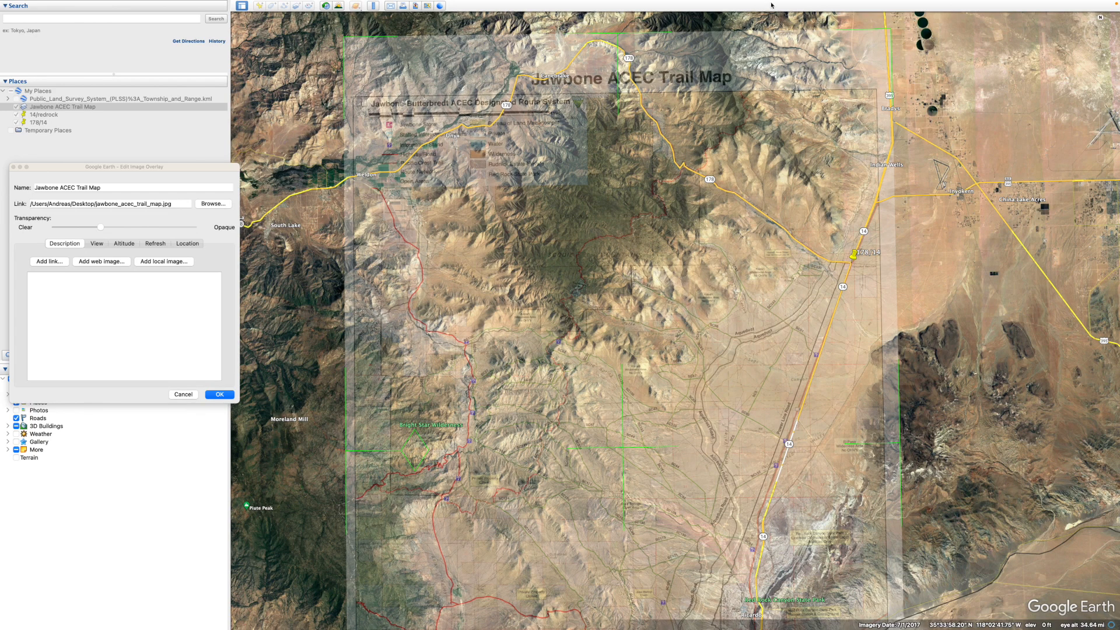
pyautogui.moveTo(621, 93); pyautogui.dragTo(619, 38)
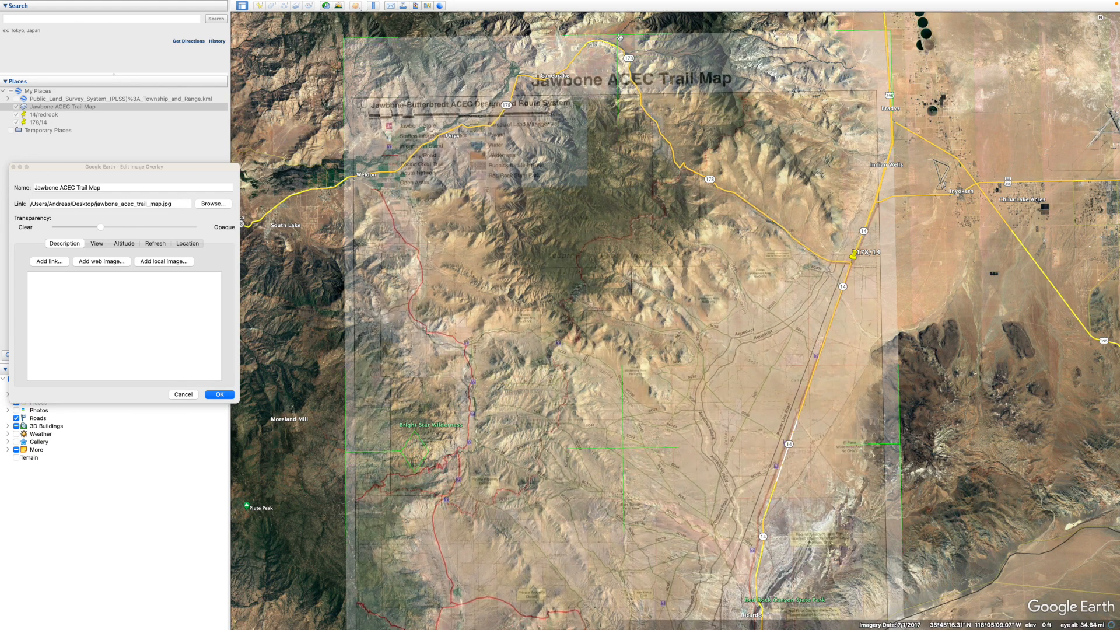
pyautogui.moveTo(976, 362); pyautogui.dragTo(984, 176)
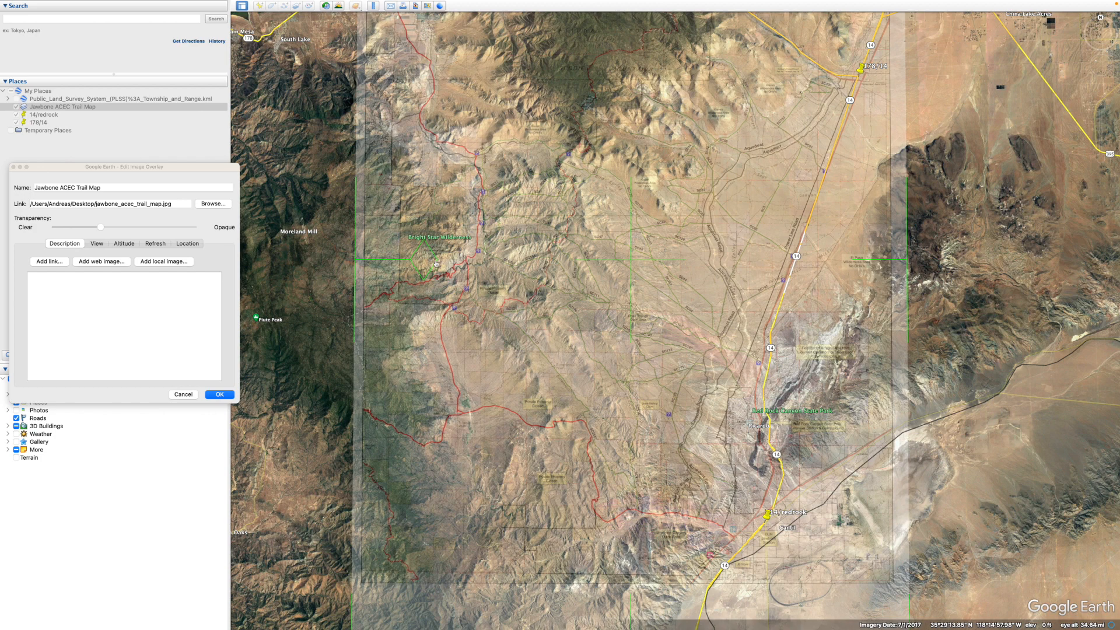
pyautogui.moveTo(633, 267); pyautogui.dragTo(640, 265)
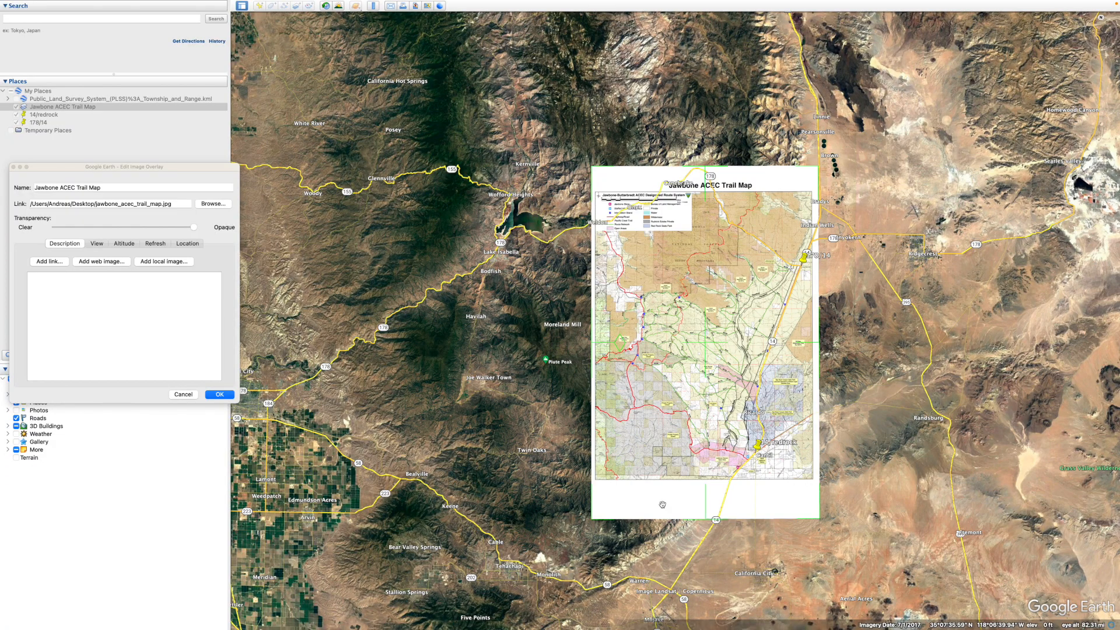
# Step: Set the overlay to about half opaque to compare the red and green trails around the Private Property area with the imagery
pyautogui.scroll(-2, 649, 340)
pyautogui.scroll(5, 648, 341)
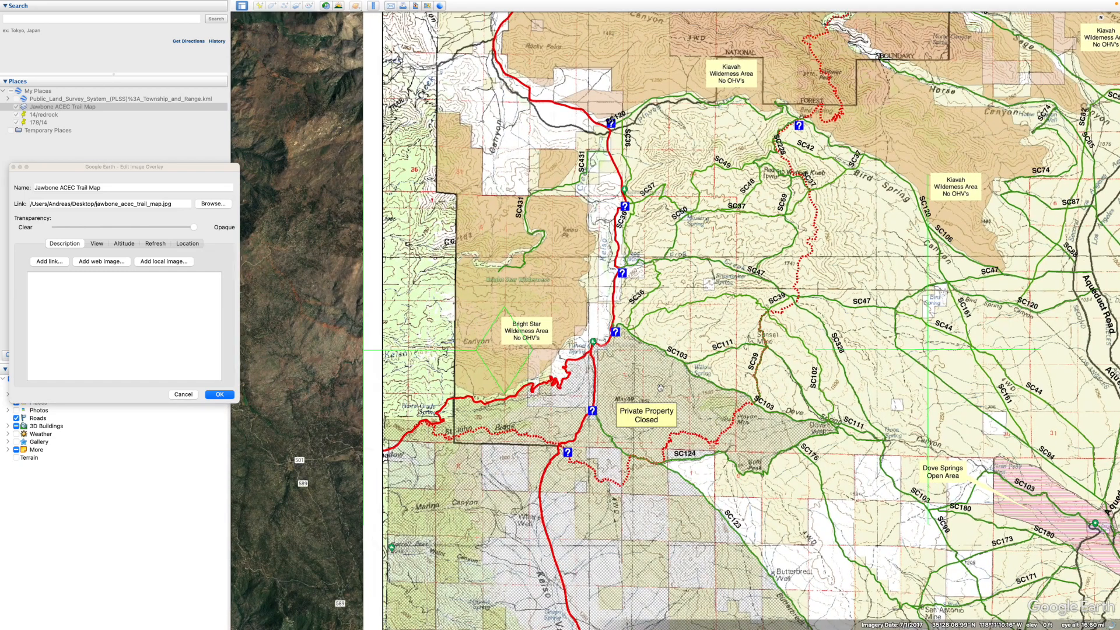
pyautogui.scroll(3, 648, 341)
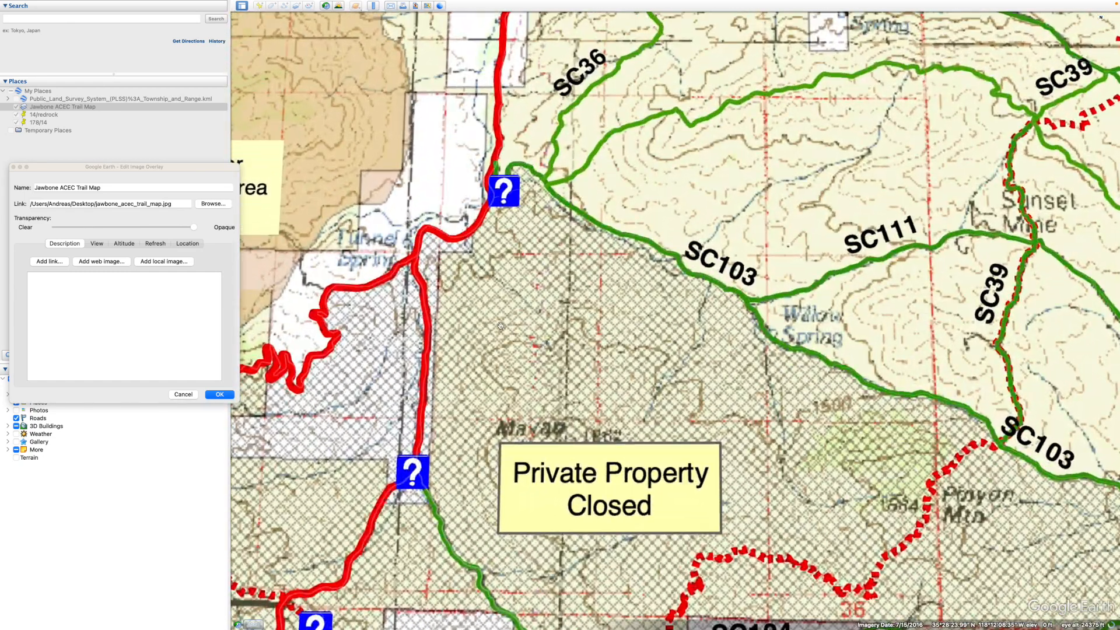
pyautogui.click(193, 227)
pyautogui.moveTo(160, 229); pyautogui.dragTo(126, 232)
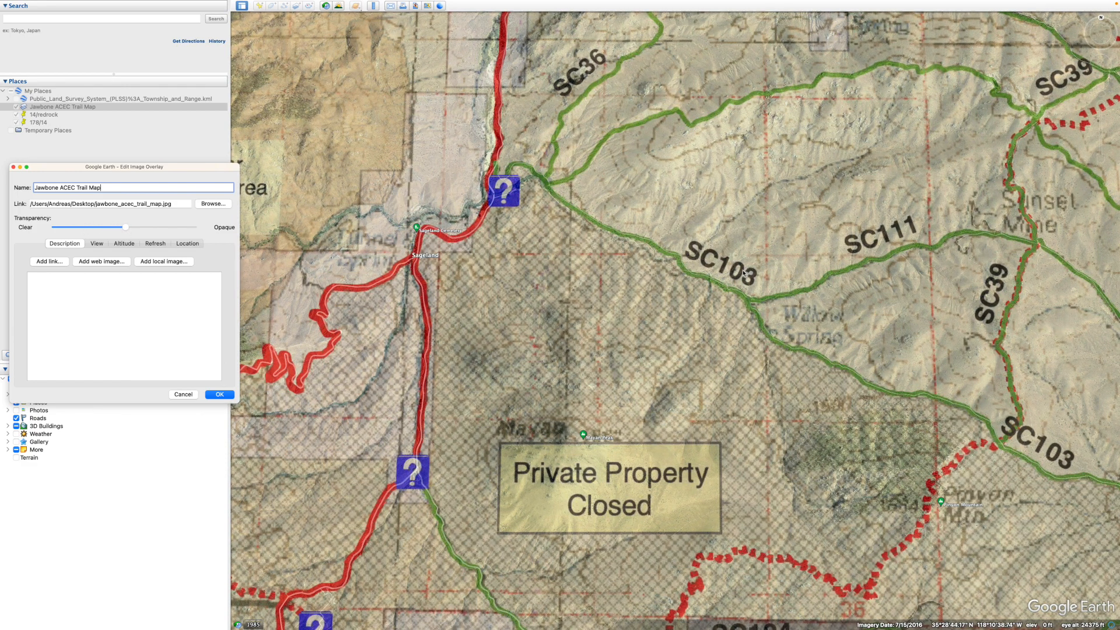
# Step: Examine how the overlay's roads line up with the imagery, including the red road through Kelso Valley and the Highway 14 corridor
pyautogui.scroll(-5, 742, 272)
pyautogui.scroll(-5, 742, 272)
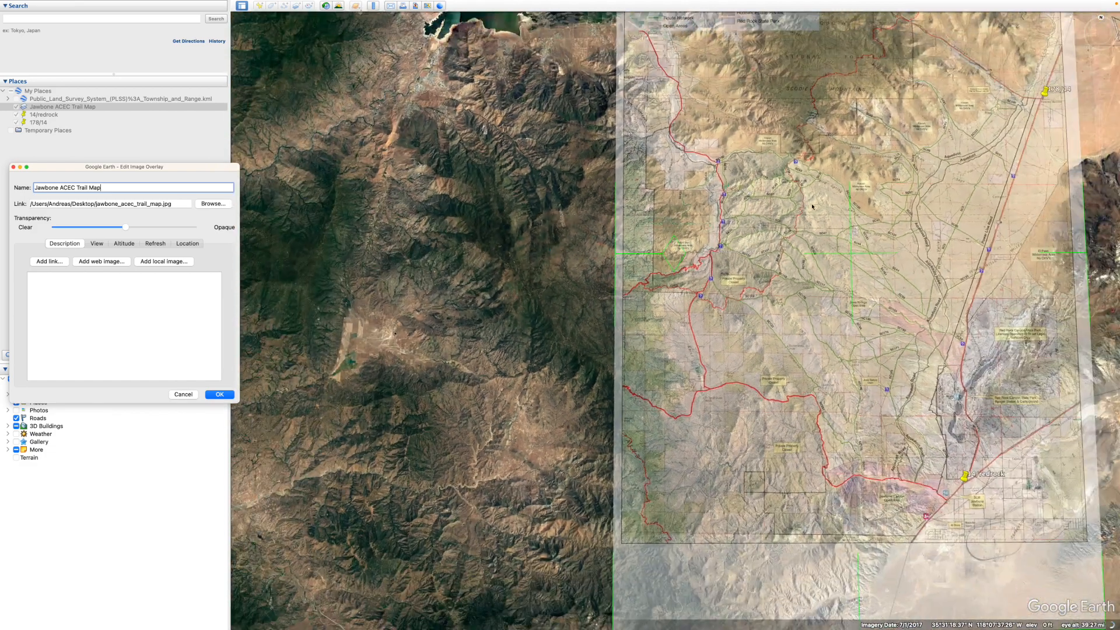
pyautogui.click(769, 199)
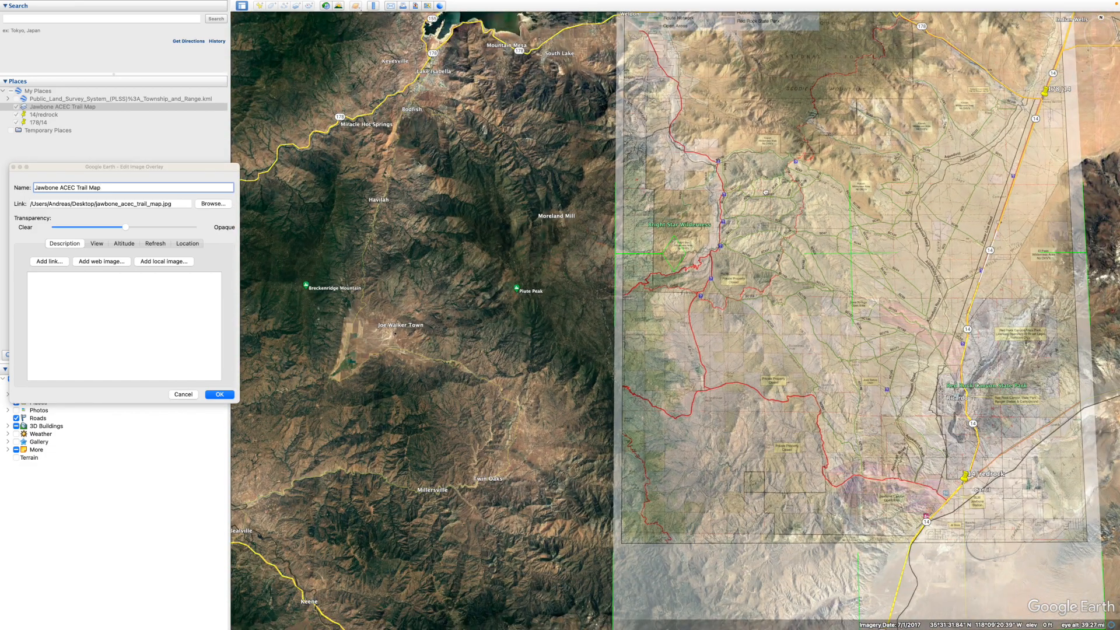
pyautogui.moveTo(773, 175); pyautogui.dragTo(762, 197)
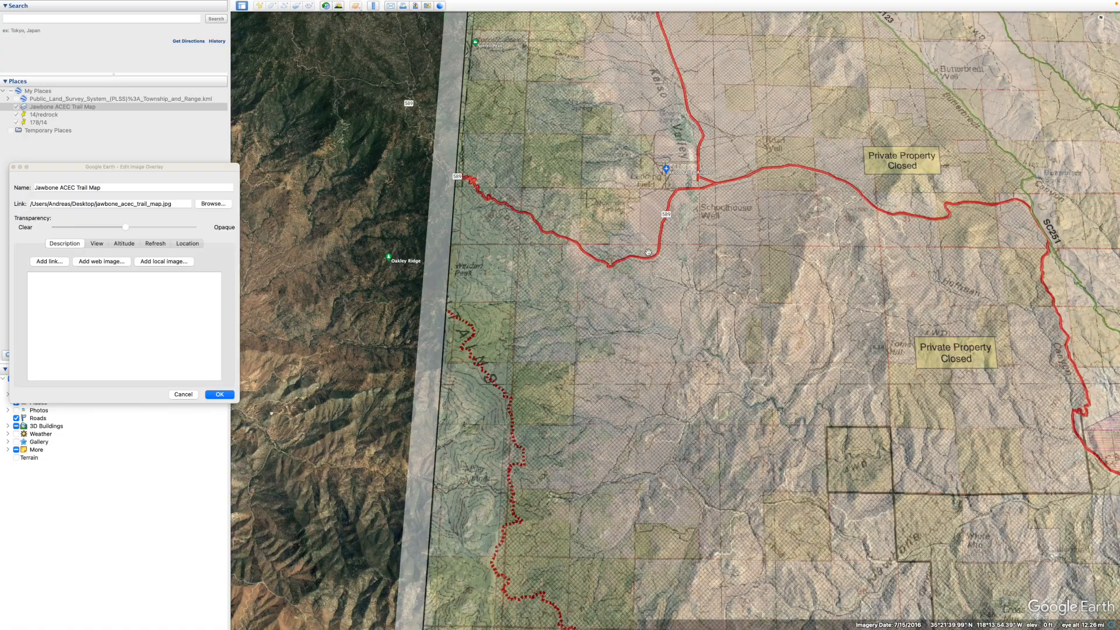
pyautogui.scroll(5, 647, 250)
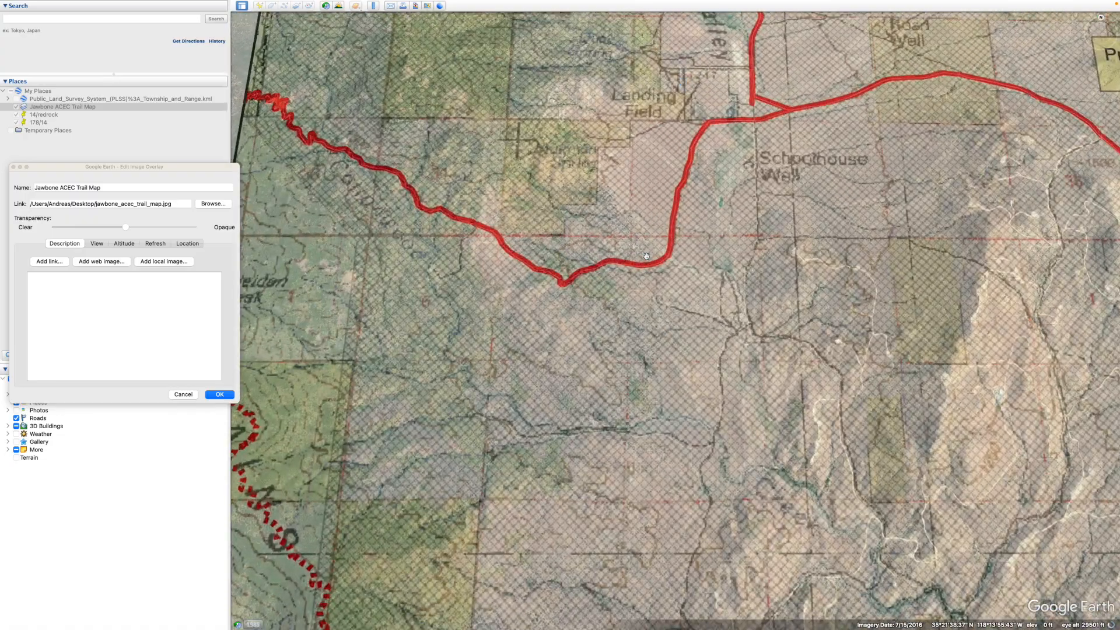
pyautogui.scroll(-10, 646, 256)
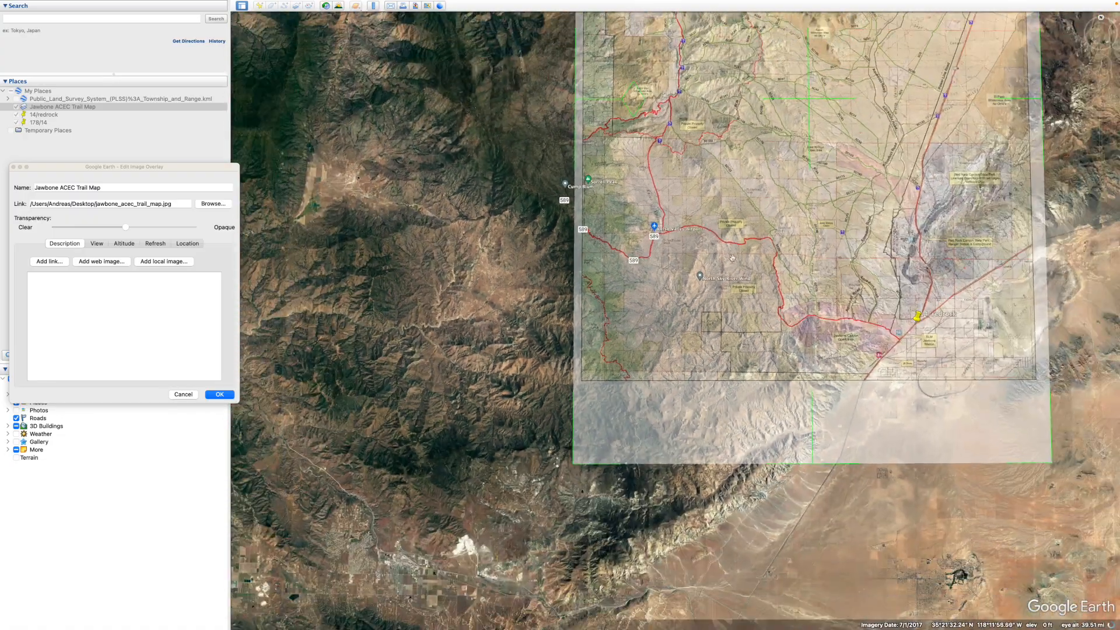
pyautogui.moveTo(795, 197); pyautogui.dragTo(638, 297)
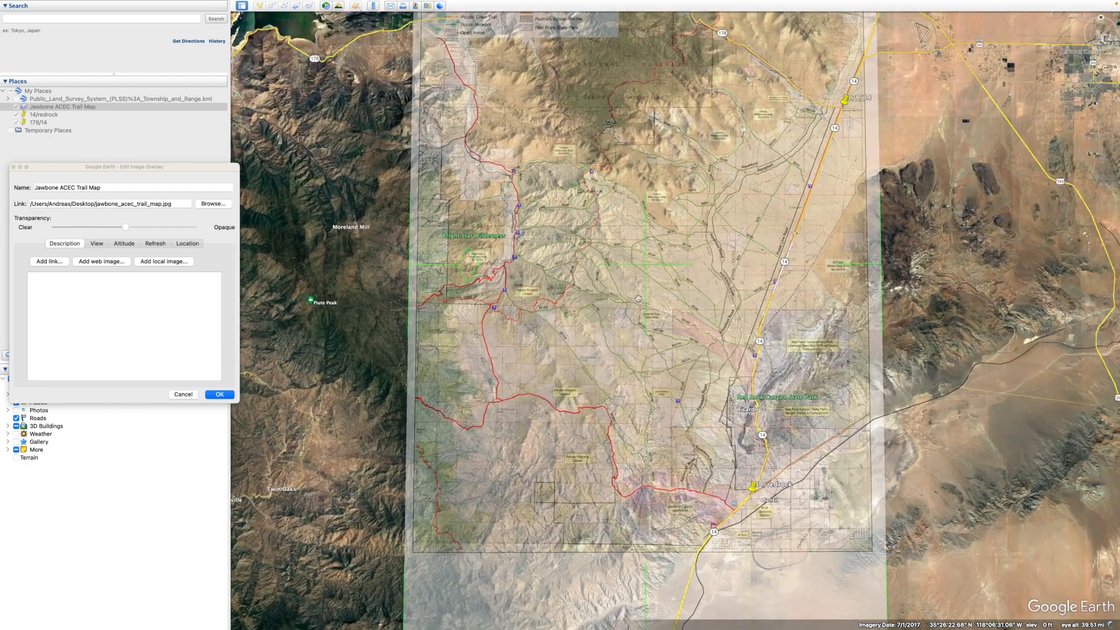
pyautogui.scroll(-3, 638, 297)
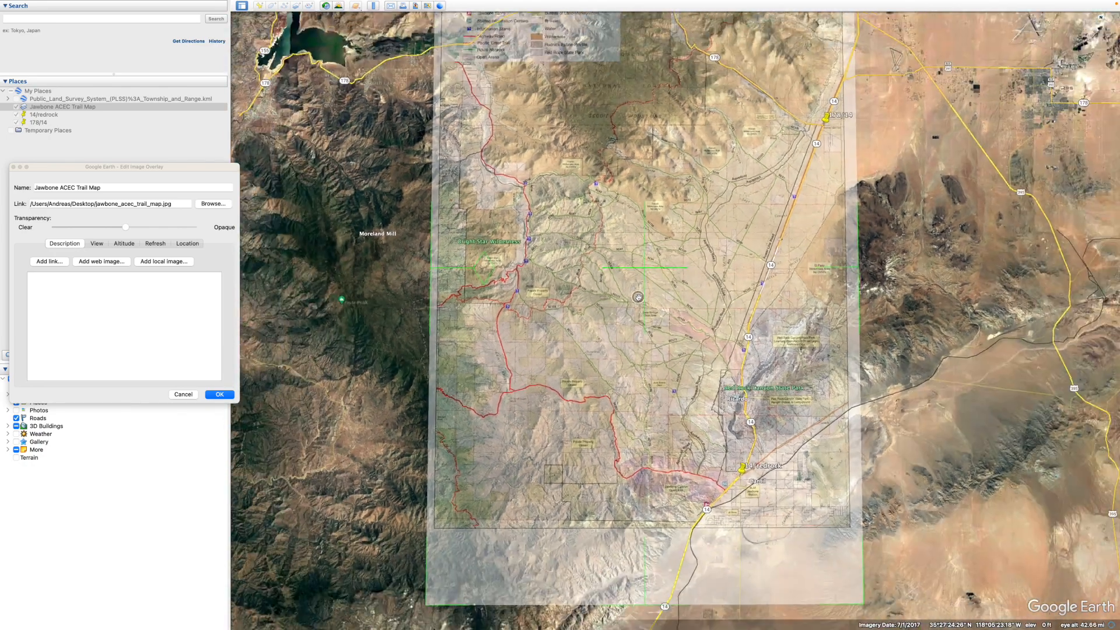
# Step: Make the trail map overlay fully opaque and accept its adjusted placement
pyautogui.scroll(-3, 638, 297)
pyautogui.click(127, 229)
pyautogui.click(136, 229)
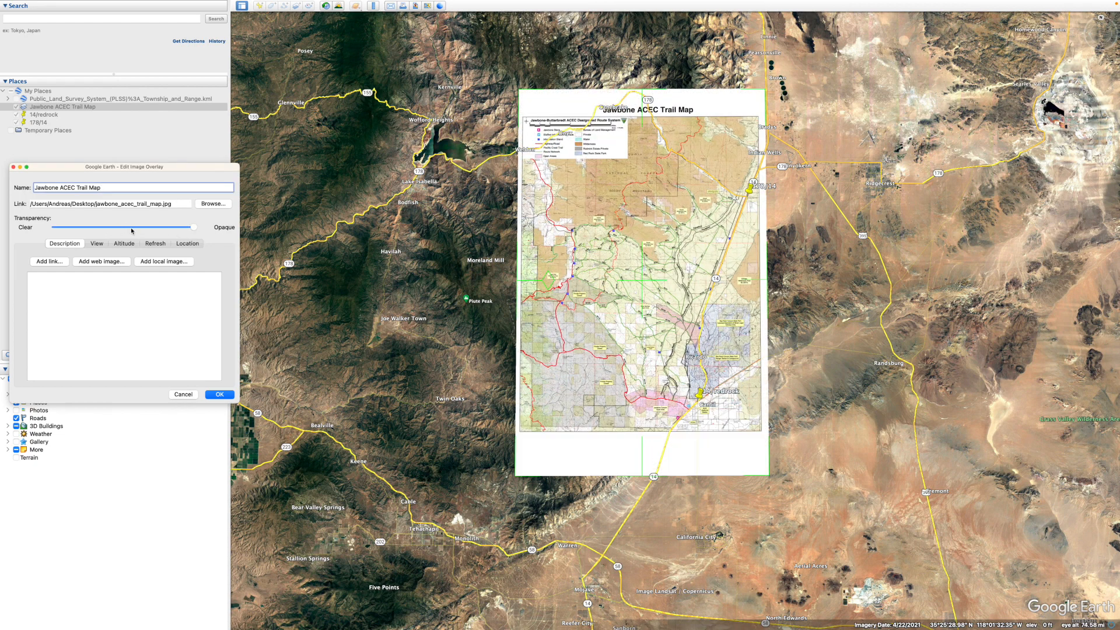
pyautogui.click(220, 395)
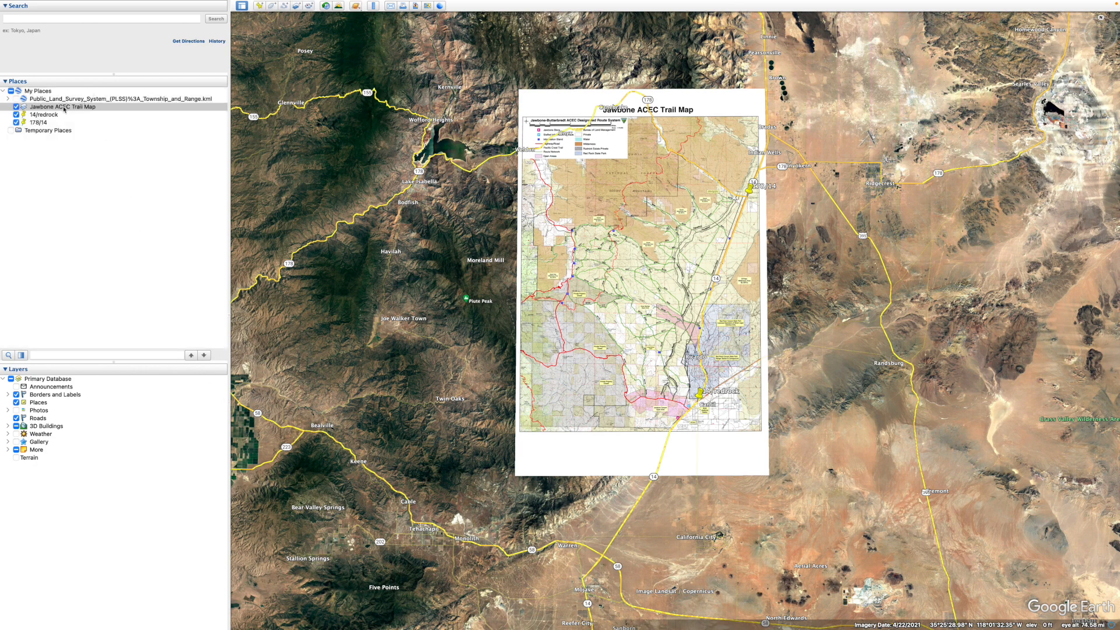
# Step: Save the Jawbone ACEC Trail Map overlay as a KMZ file under the same name
pyautogui.rightClick(64, 109)
pyautogui.click(85, 175)
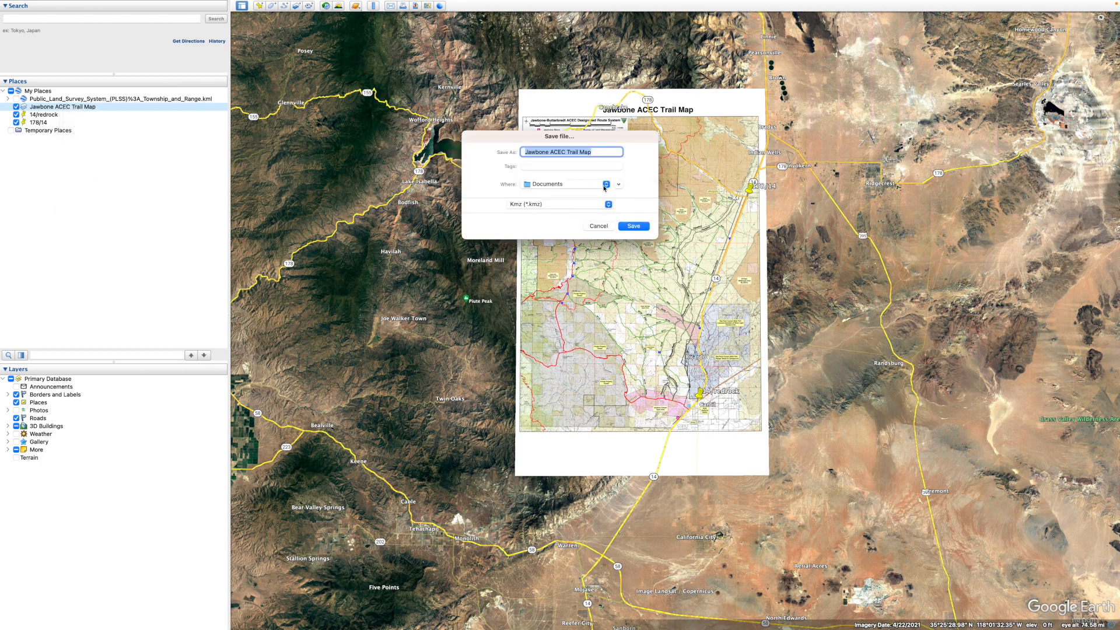
pyautogui.click(634, 227)
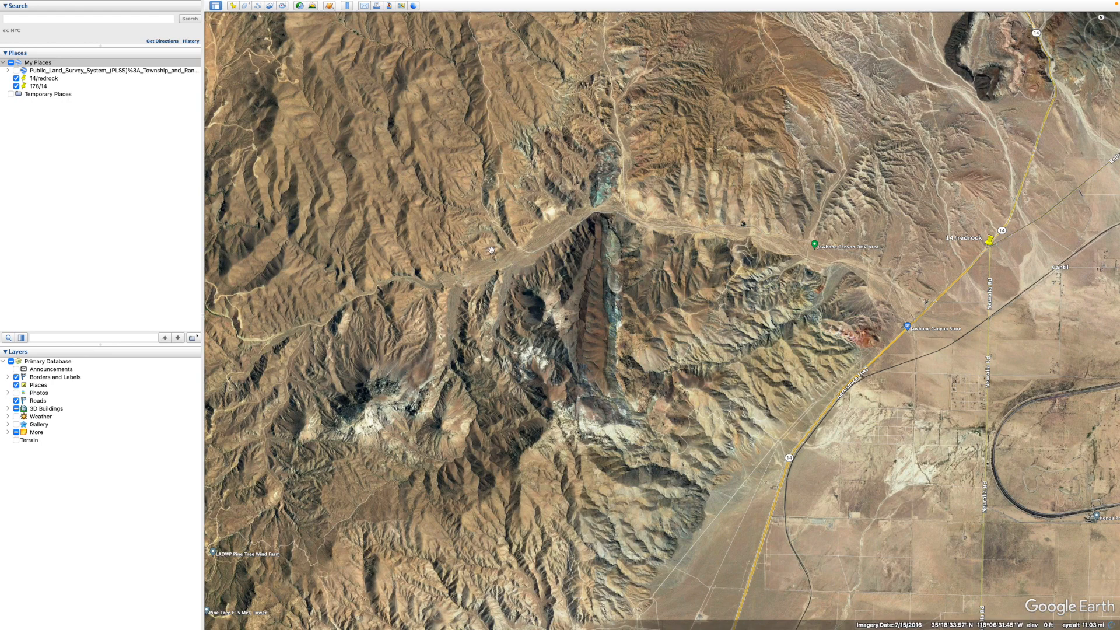
pyautogui.scroll(-2, 491, 249)
pyautogui.scroll(-8, 490, 250)
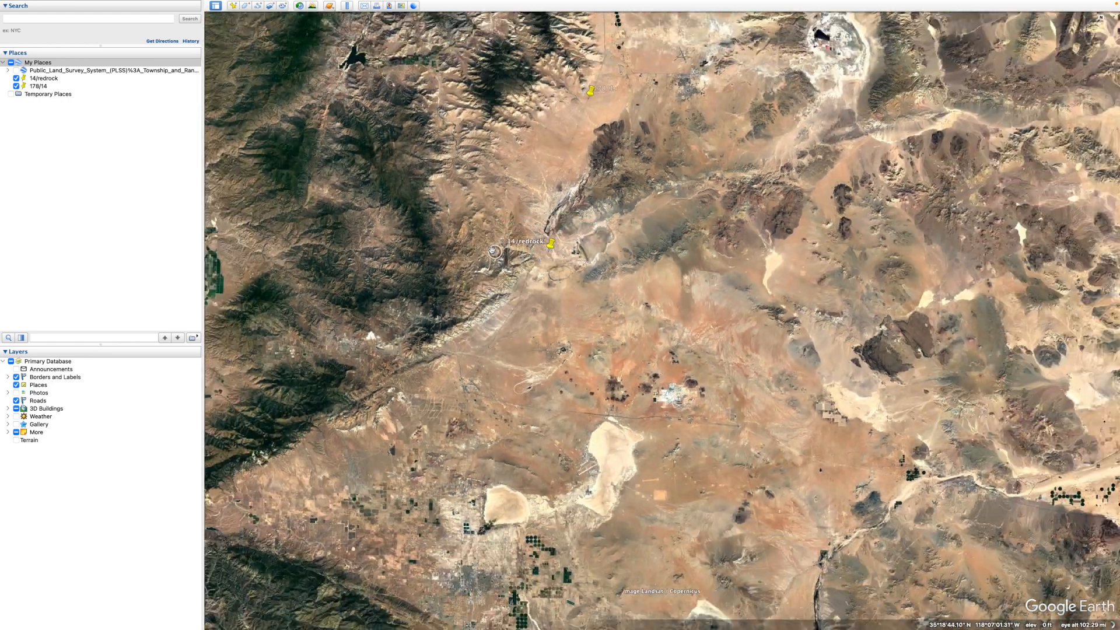
pyautogui.scroll(-5, 492, 249)
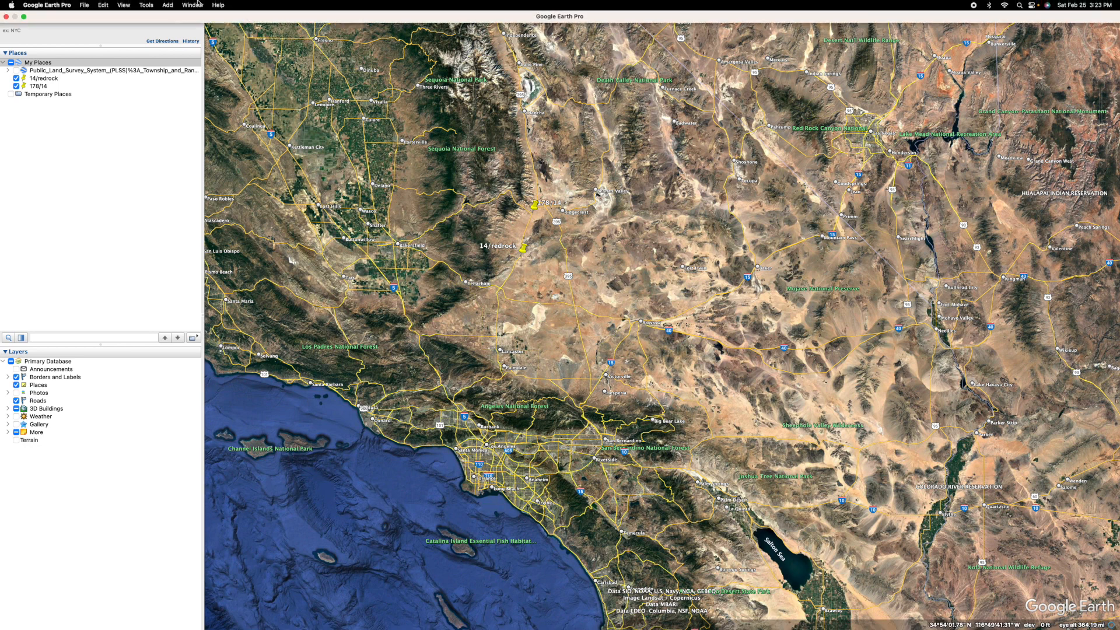
pyautogui.click(169, 5)
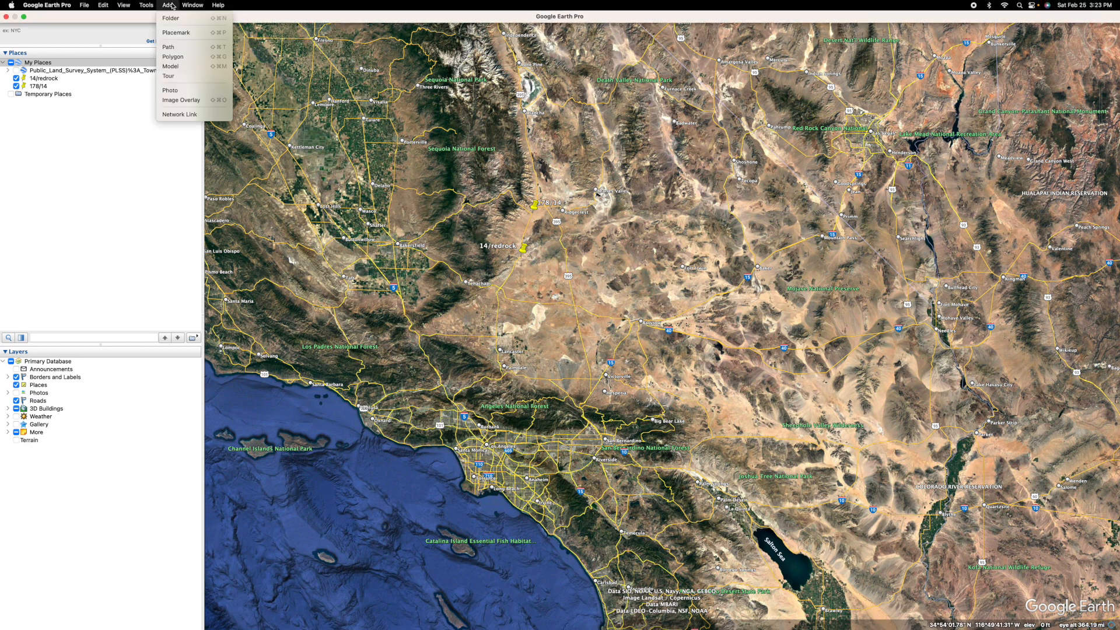
pyautogui.click(181, 100)
pyautogui.click(495, 171)
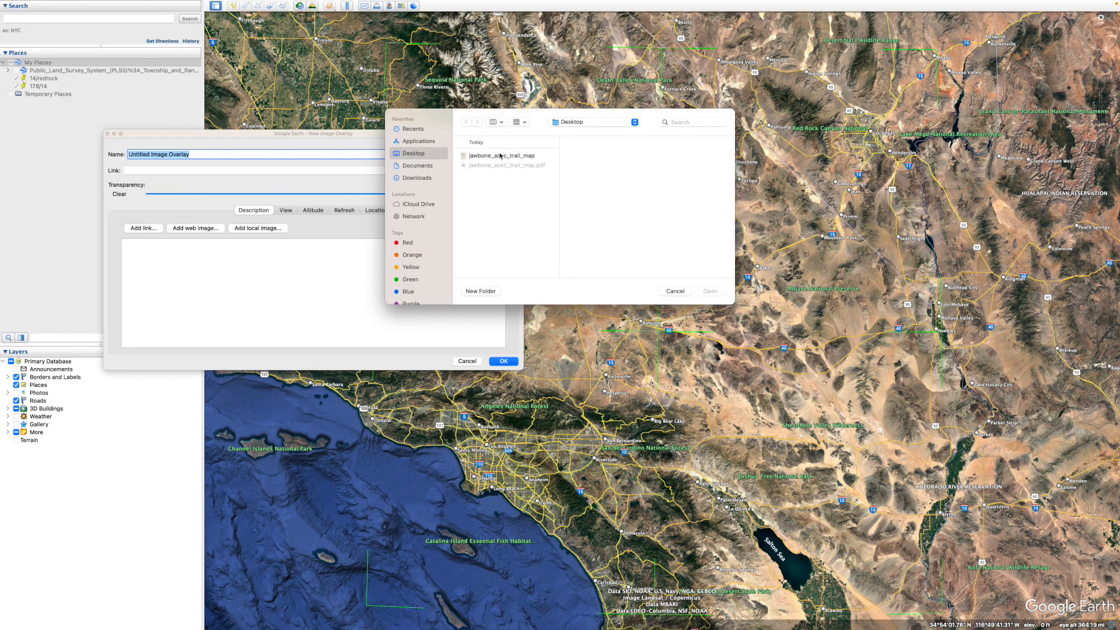
pyautogui.click(500, 155)
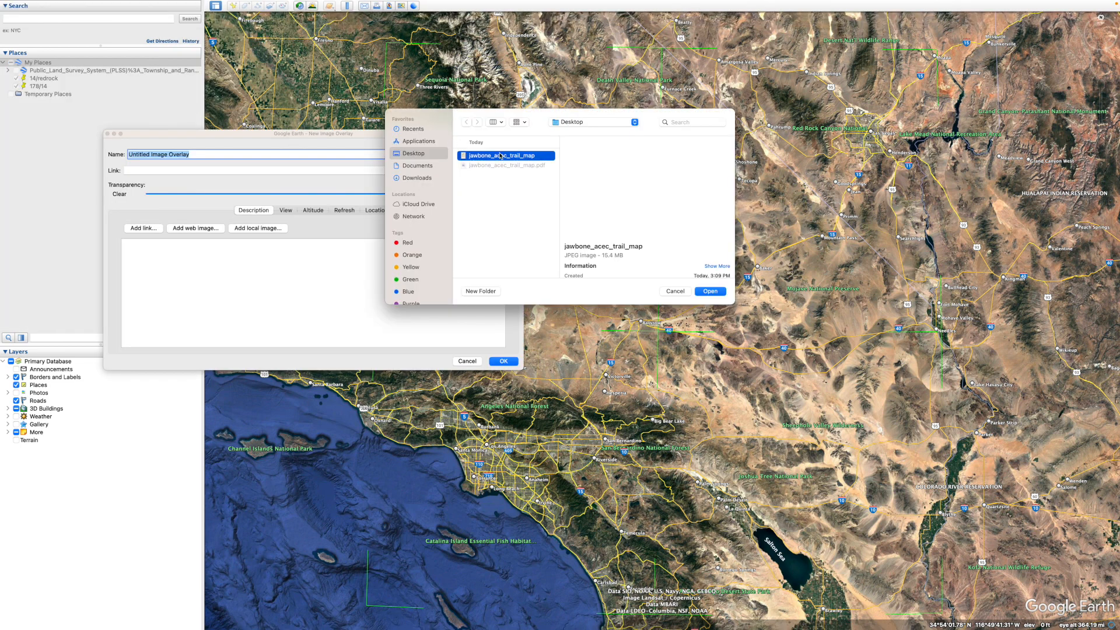
pyautogui.click(706, 291)
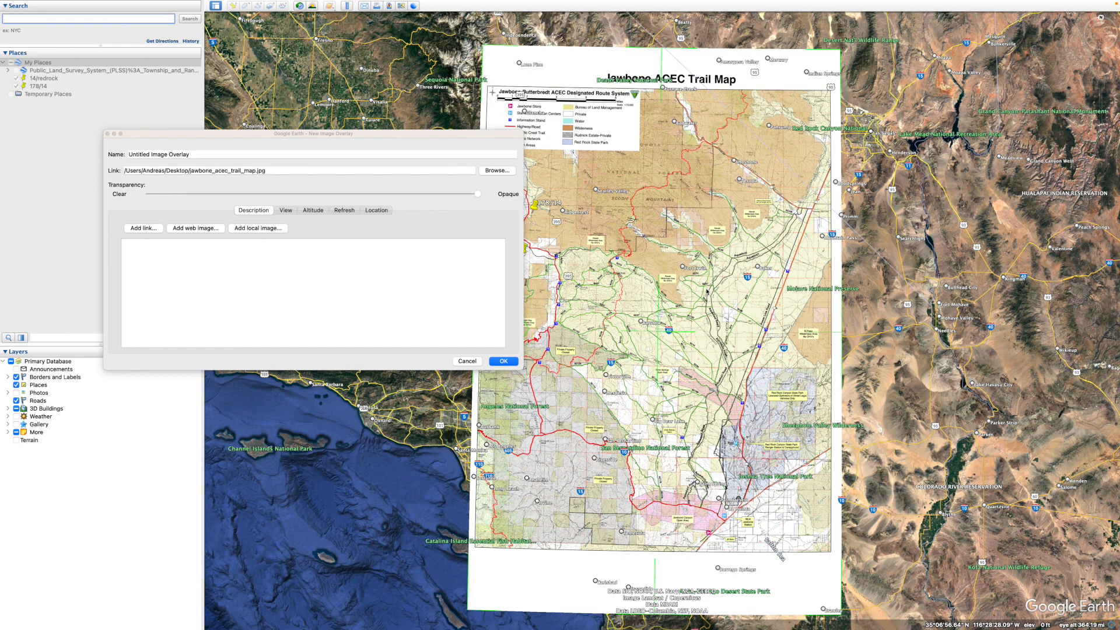
pyautogui.click(461, 362)
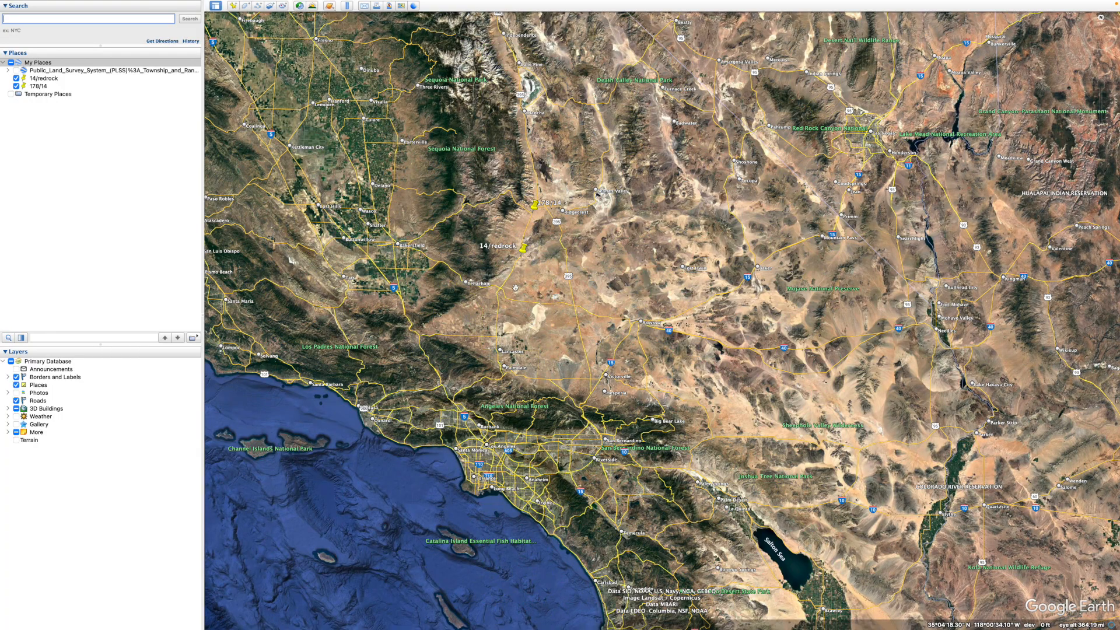
# Step: Add an image overlay from the Desktop file jawbone_acec_trail_map over the Jawbone Canyon area near the 14/redrock placemark
pyautogui.scroll(-5, 515, 287)
pyautogui.scroll(8, 516, 250)
pyautogui.scroll(10, 516, 249)
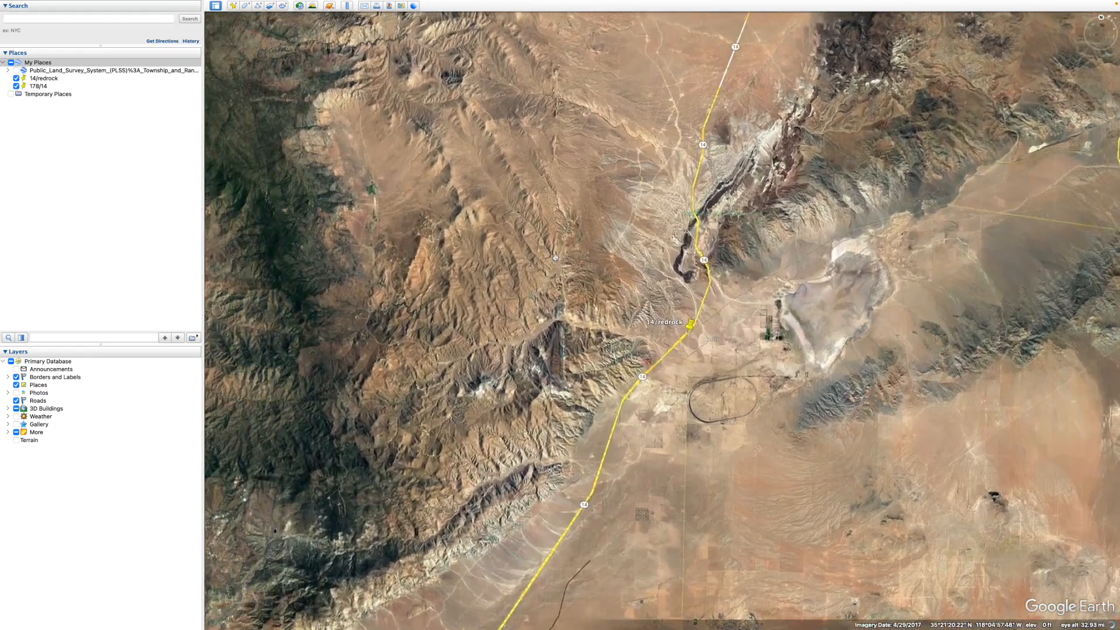
pyautogui.scroll(6, 555, 255)
pyautogui.scroll(-2, 548, 98)
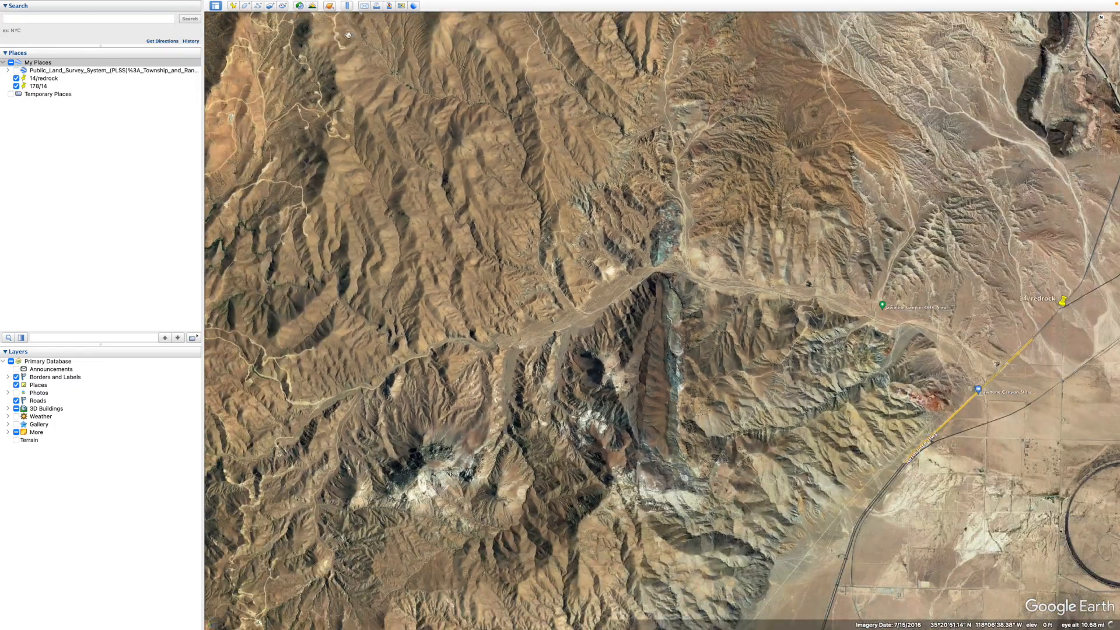
pyautogui.moveTo(130, 3)
pyautogui.click(167, 5)
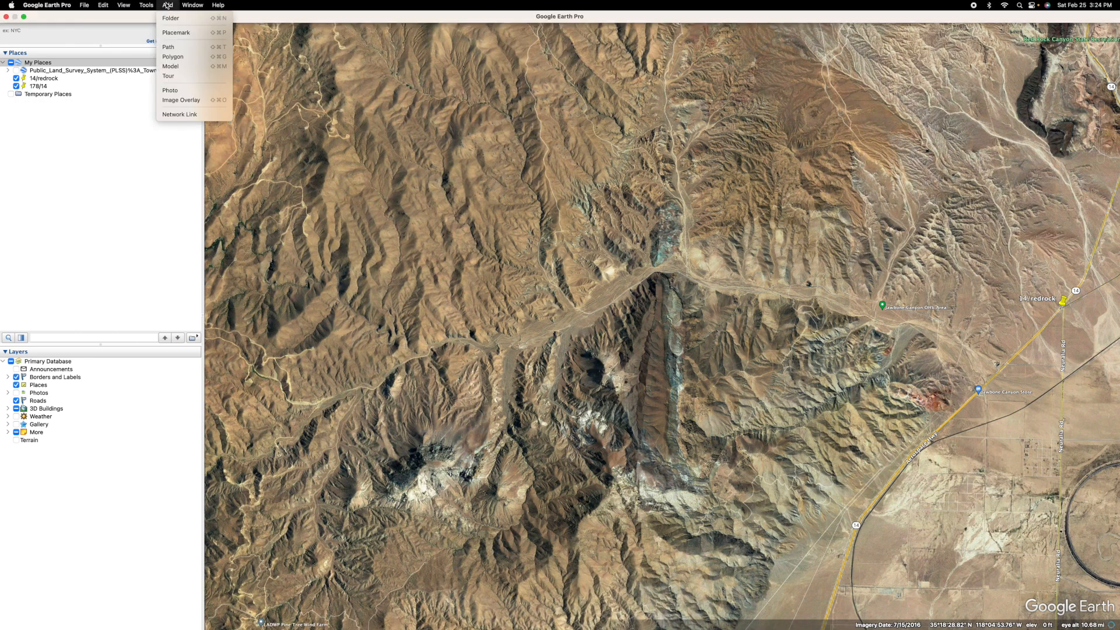
pyautogui.click(190, 100)
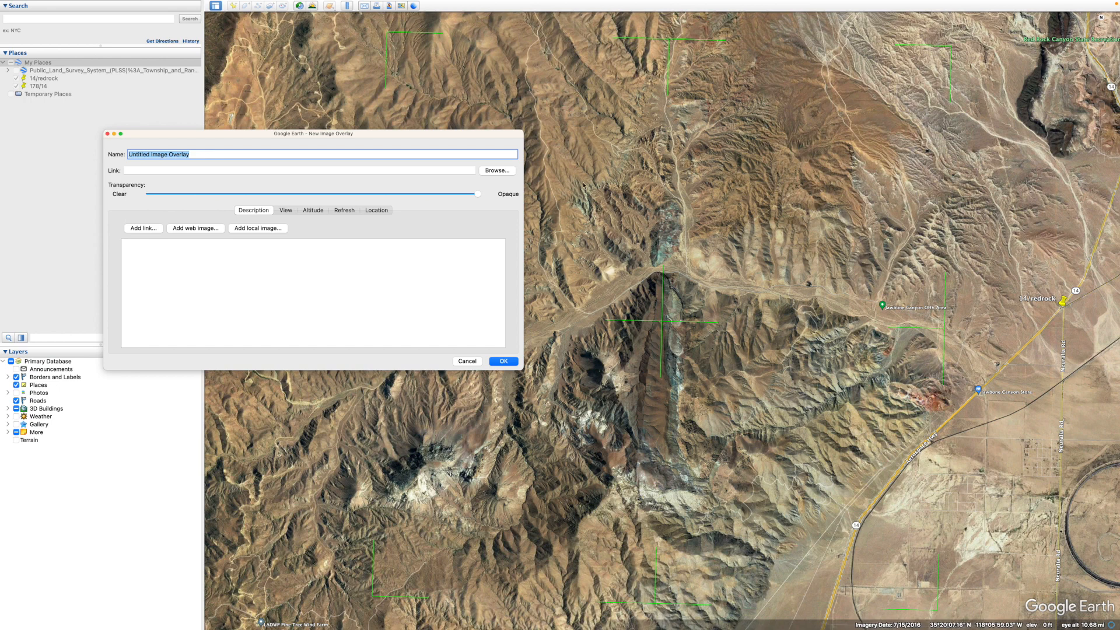
pyautogui.click(497, 170)
pyautogui.click(511, 156)
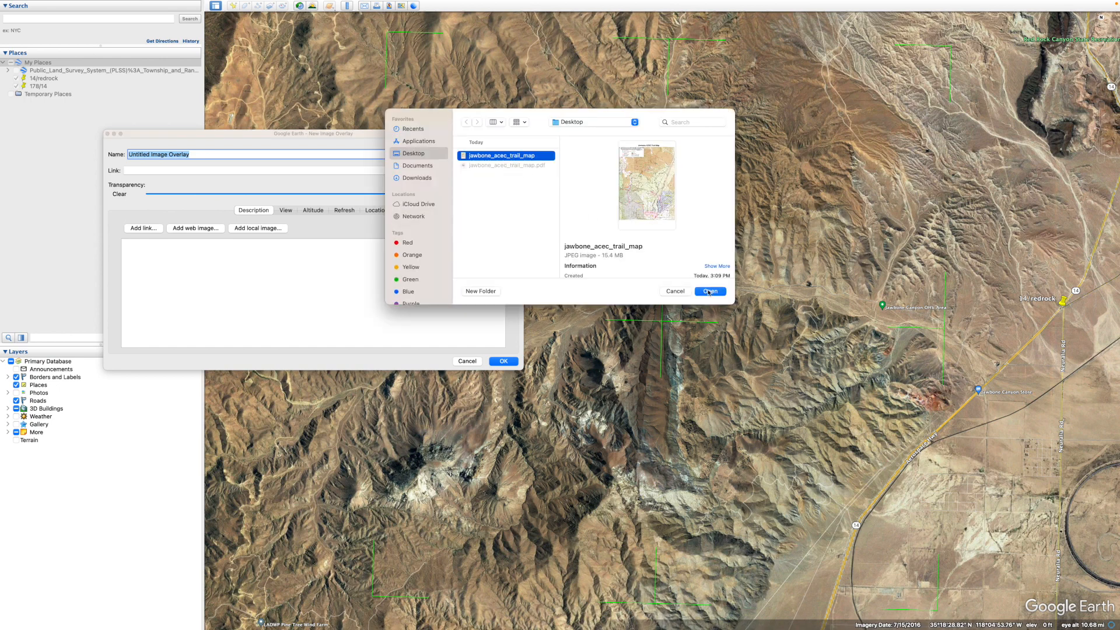
pyautogui.click(709, 291)
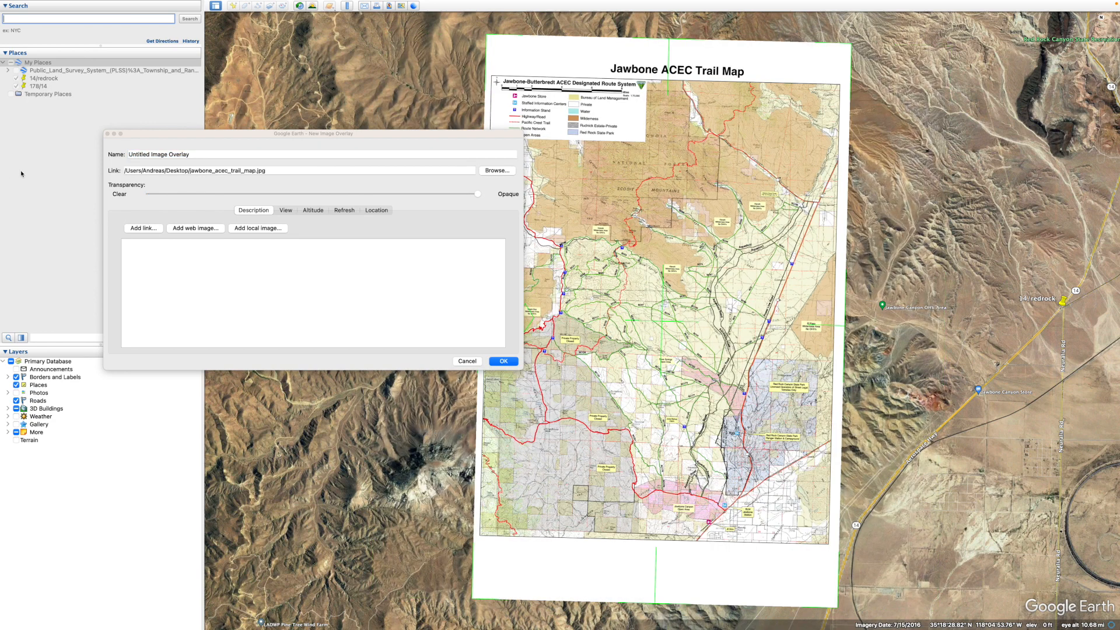
# Step: Name the new overlay Jawbone ACEC Trail Map and narrow its properties dialog to uncover more of the map
pyautogui.click(215, 155)
pyautogui.press('super+a')
pyautogui.press('BackSpace')
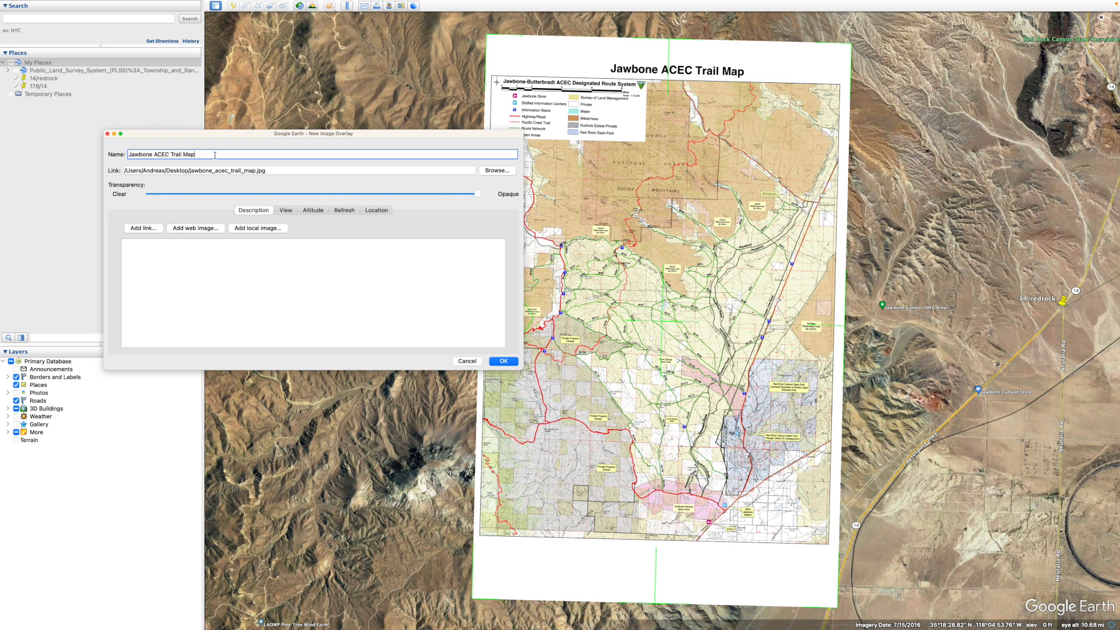
pyautogui.moveTo(523, 158); pyautogui.dragTo(334, 158)
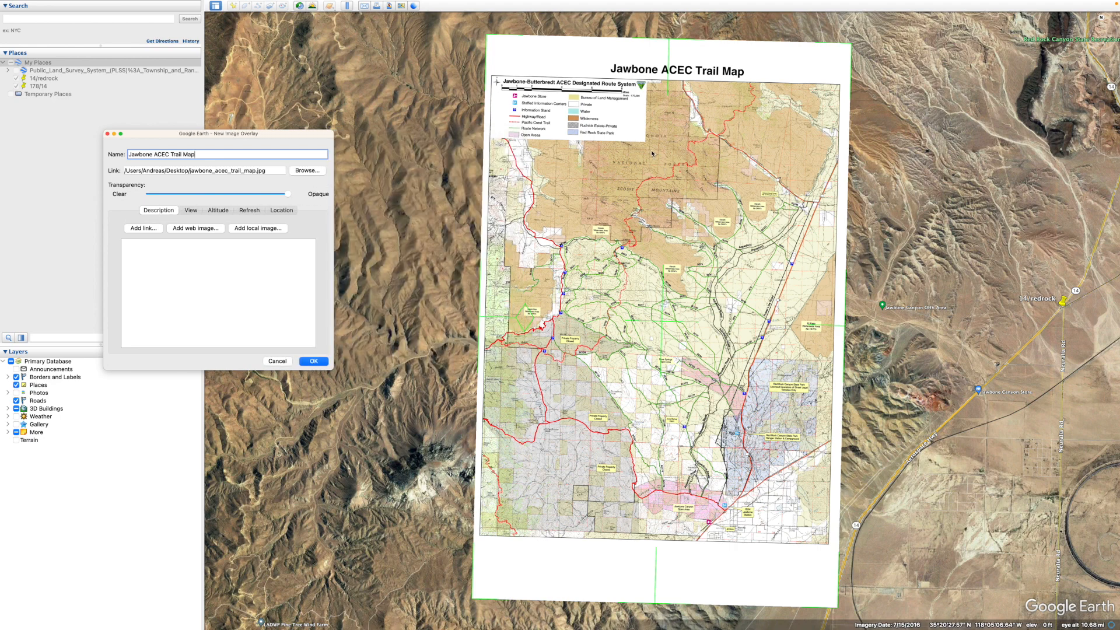
# Step: Slightly enlarge the trail map overlay with its proportions kept and accept its placement
pyautogui.scroll(3, 652, 154)
pyautogui.scroll(-5, 652, 153)
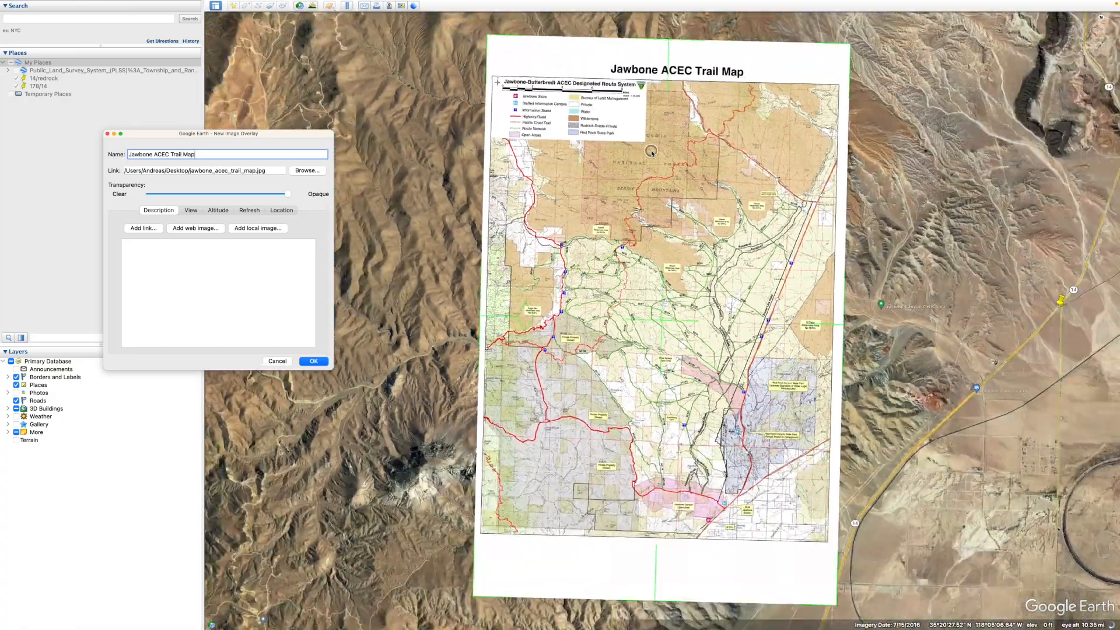
pyautogui.scroll(-4, 651, 153)
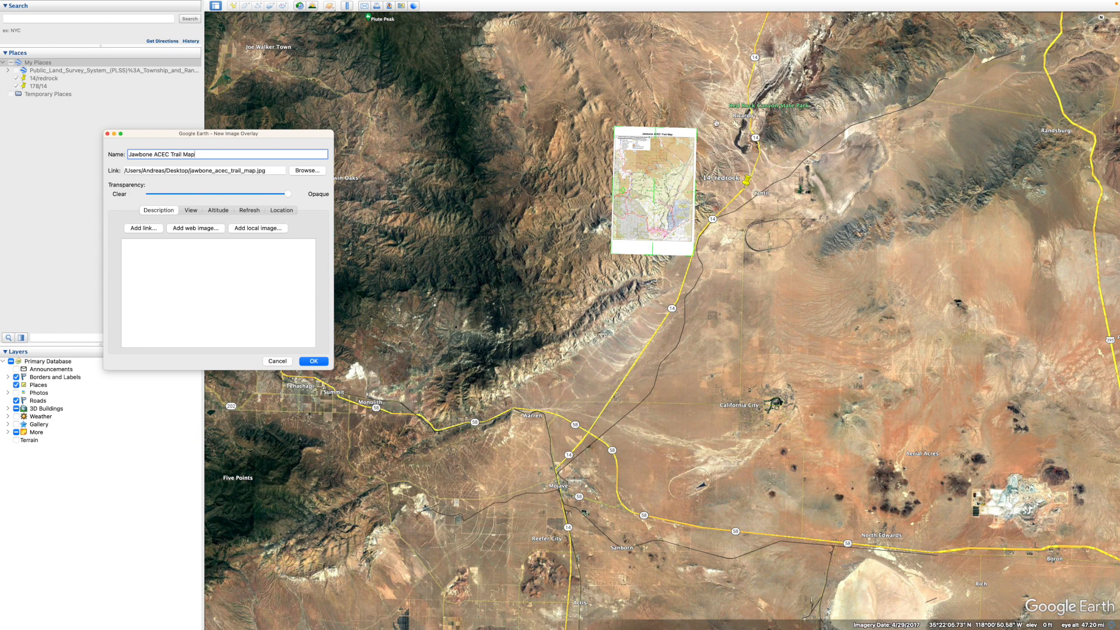
pyautogui.click(697, 132)
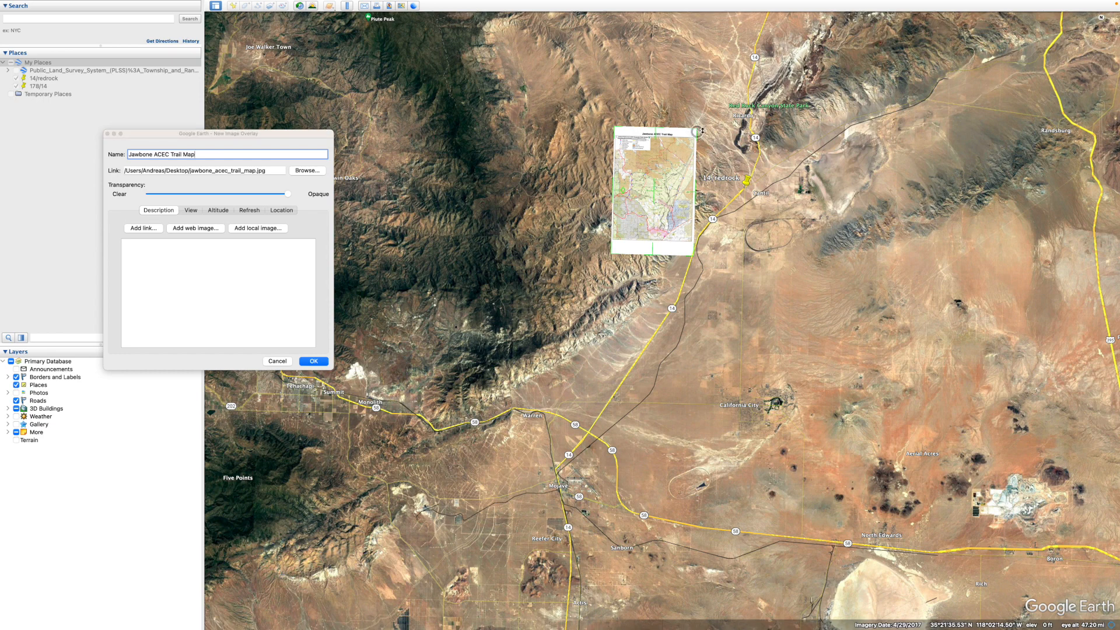
pyautogui.moveTo(702, 131); pyautogui.dragTo(698, 135, button='right')
pyautogui.keyDown('shift'); pyautogui.moveTo(698, 133); pyautogui.dragTo(729, 157); pyautogui.keyUp('shift')
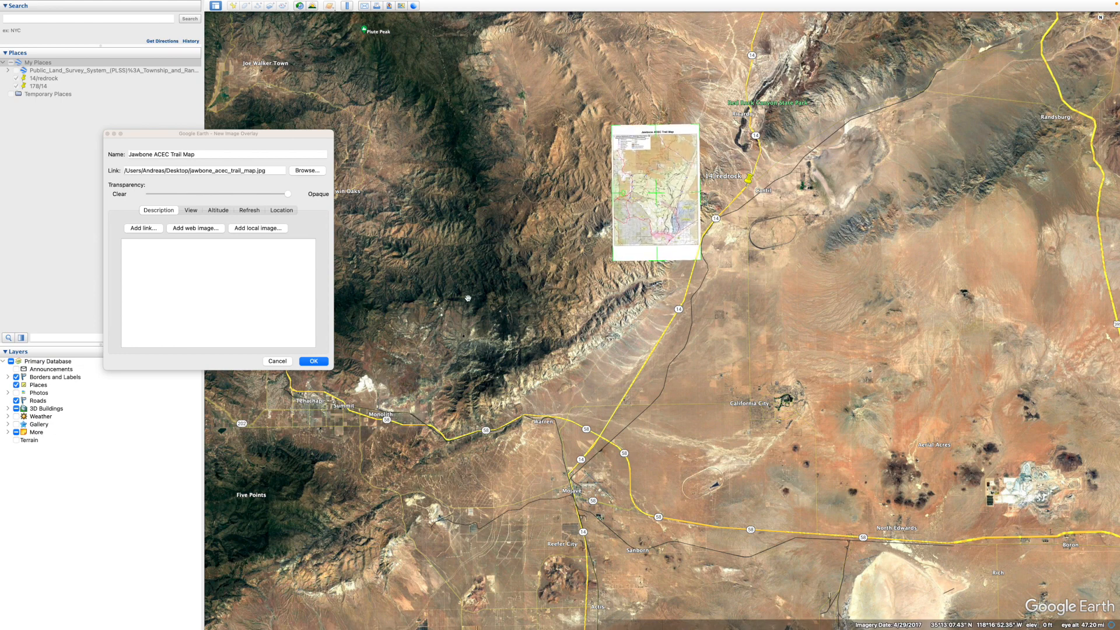
pyautogui.click(314, 362)
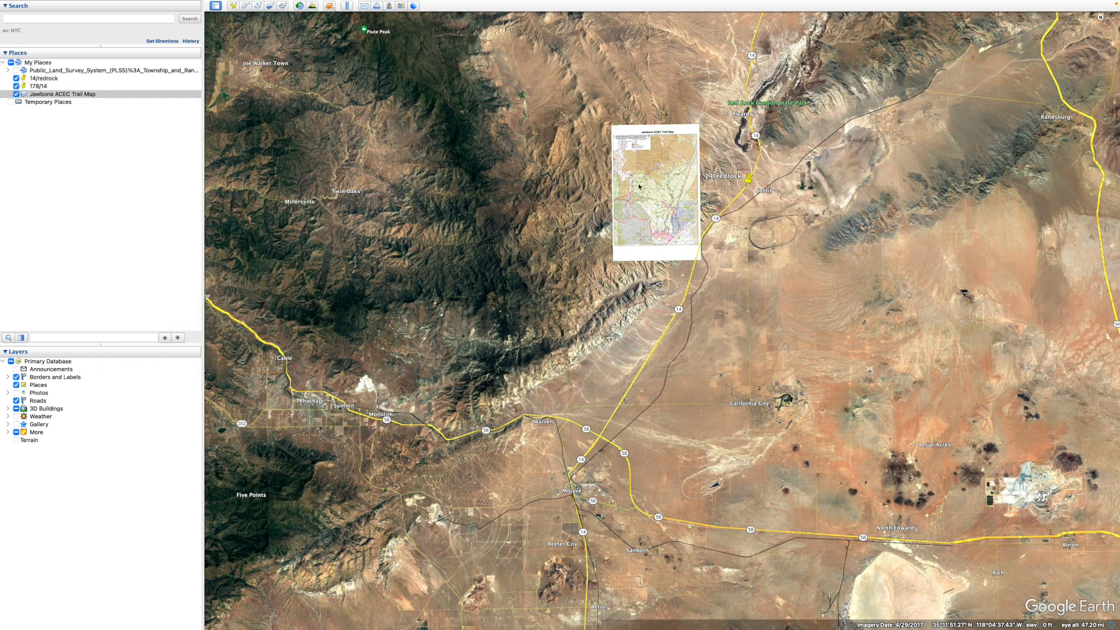
# Step: Examine the mile scale bar in the trail map's legend and rotate the view so the overlay sits level
pyautogui.scroll(5, 639, 186)
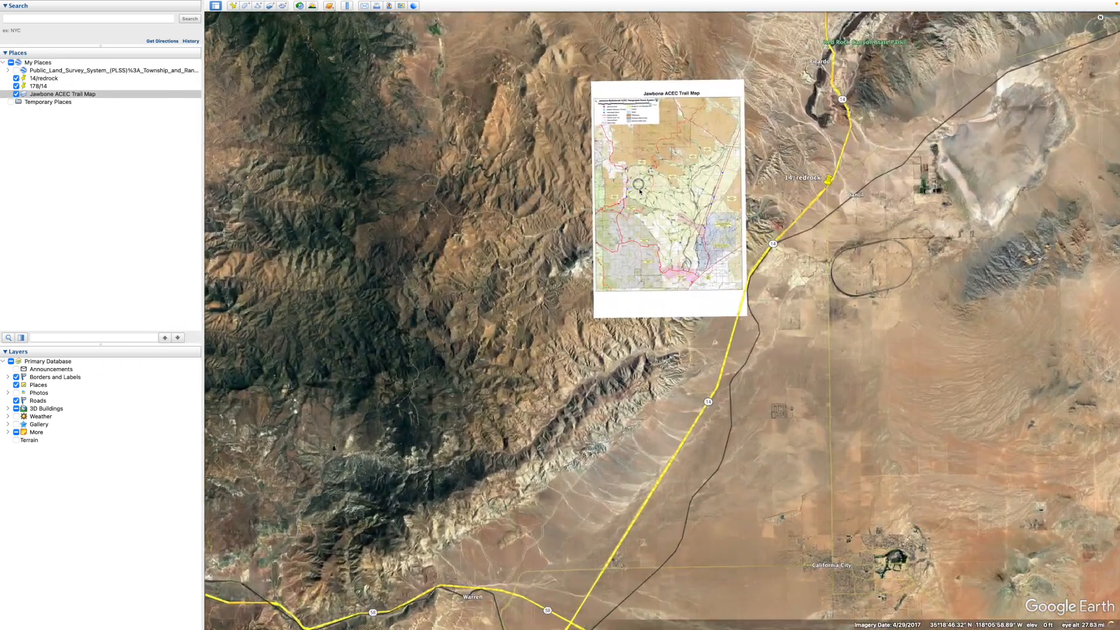
pyautogui.scroll(4, 640, 191)
pyautogui.moveTo(611, 65); pyautogui.dragTo(600, 212)
pyautogui.scroll(10, 601, 212)
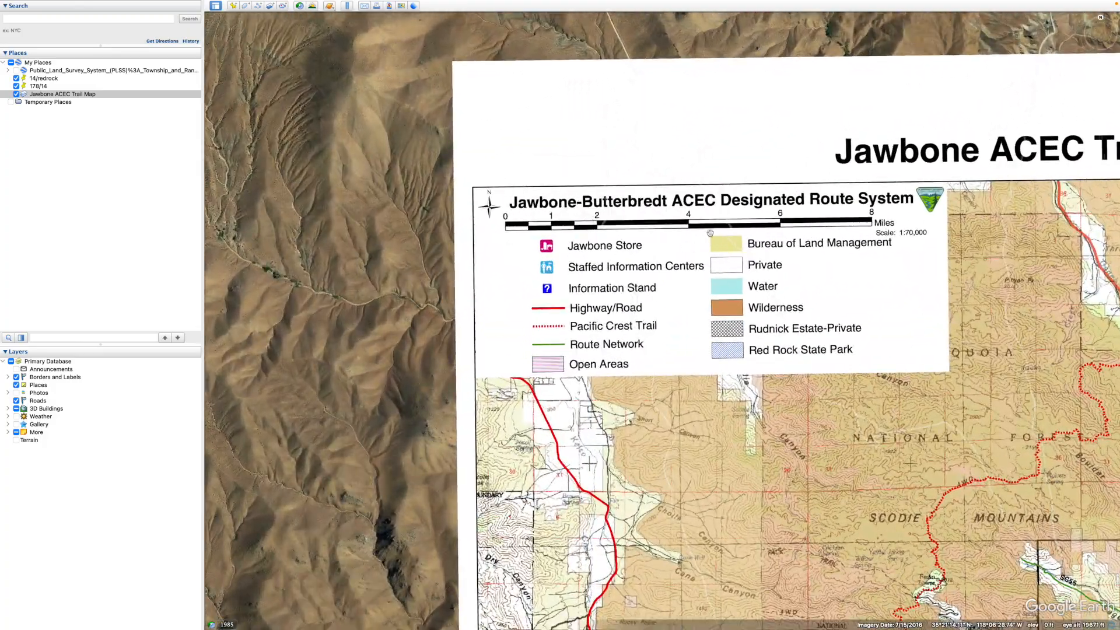
pyautogui.moveTo(559, 251); pyautogui.dragTo(509, 198)
pyautogui.scroll(-5, 653, 255)
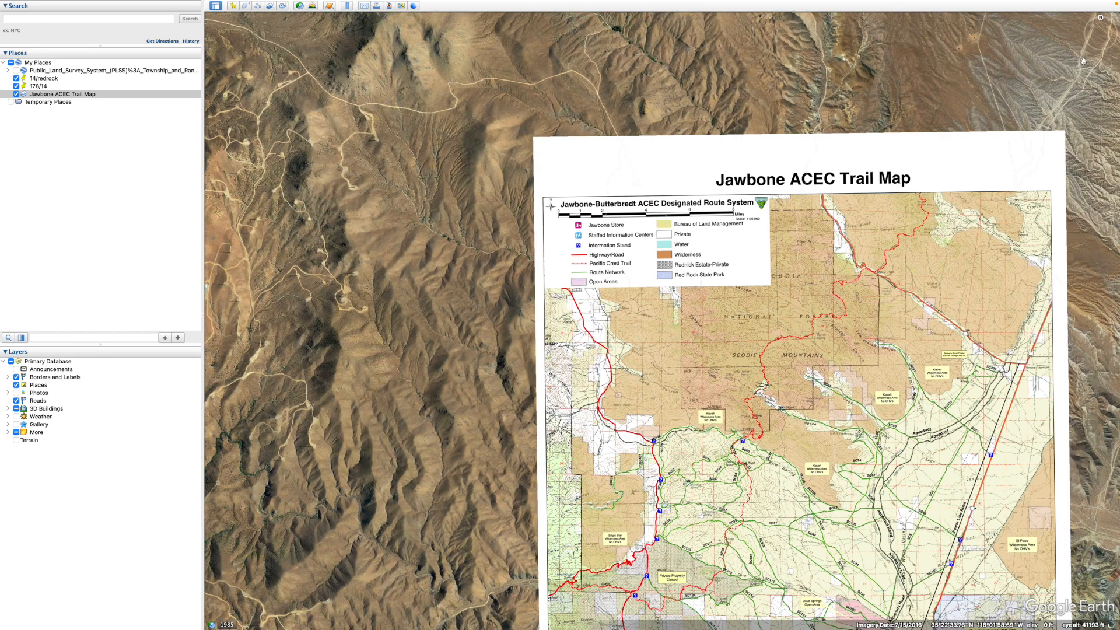
pyautogui.moveTo(1099, 46)
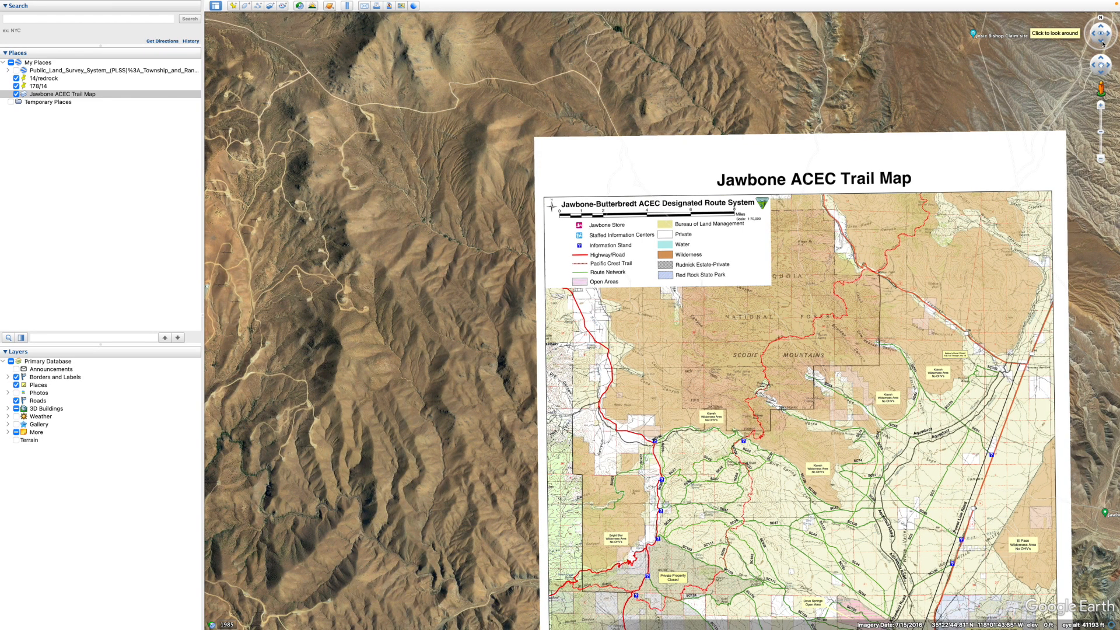
pyautogui.click(1102, 44)
pyautogui.click(1094, 36)
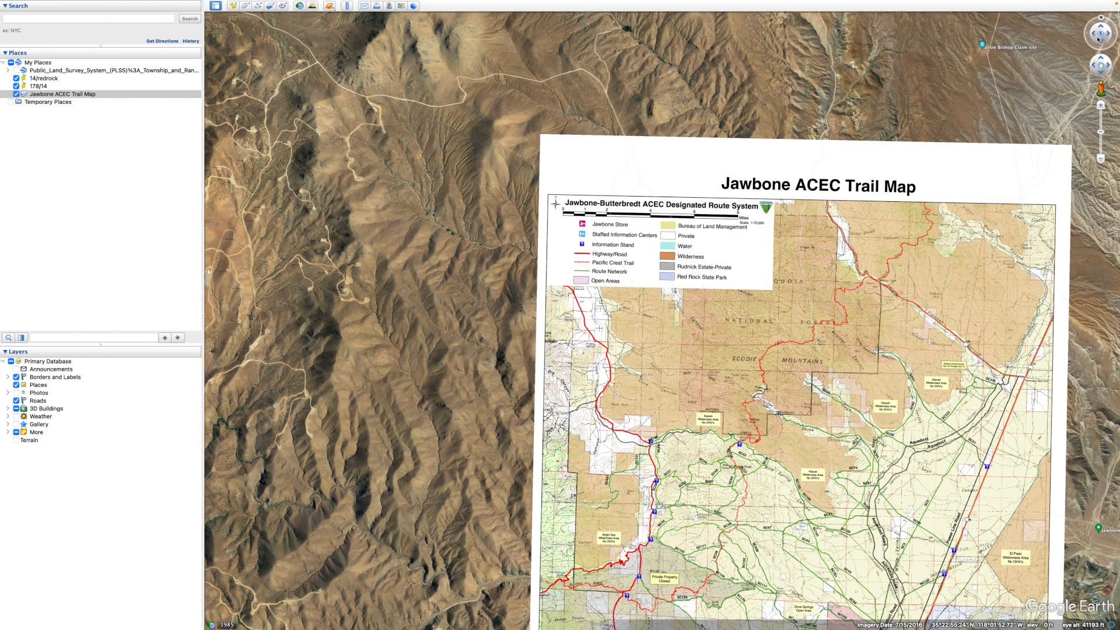
pyautogui.click(1099, 41)
pyautogui.click(1096, 35)
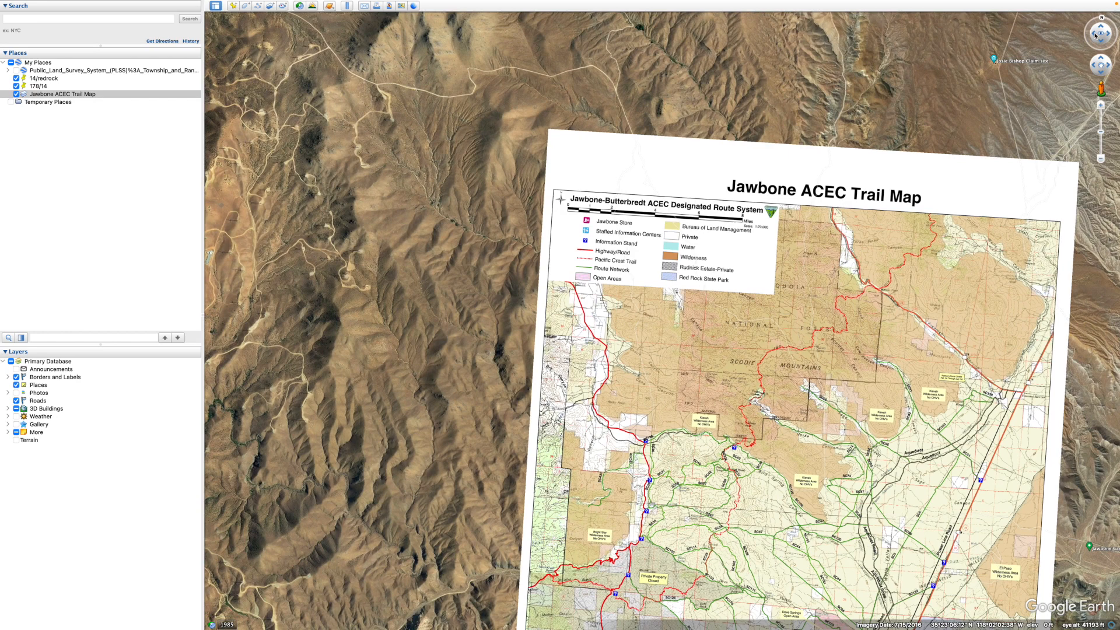
pyautogui.click(1108, 35)
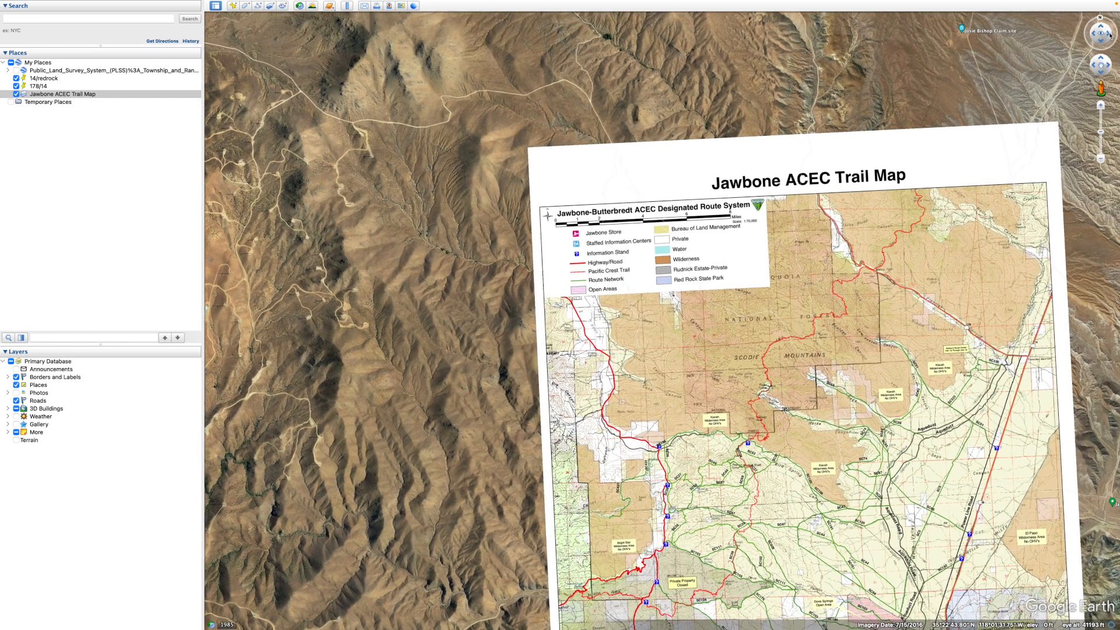
pyautogui.click(1093, 35)
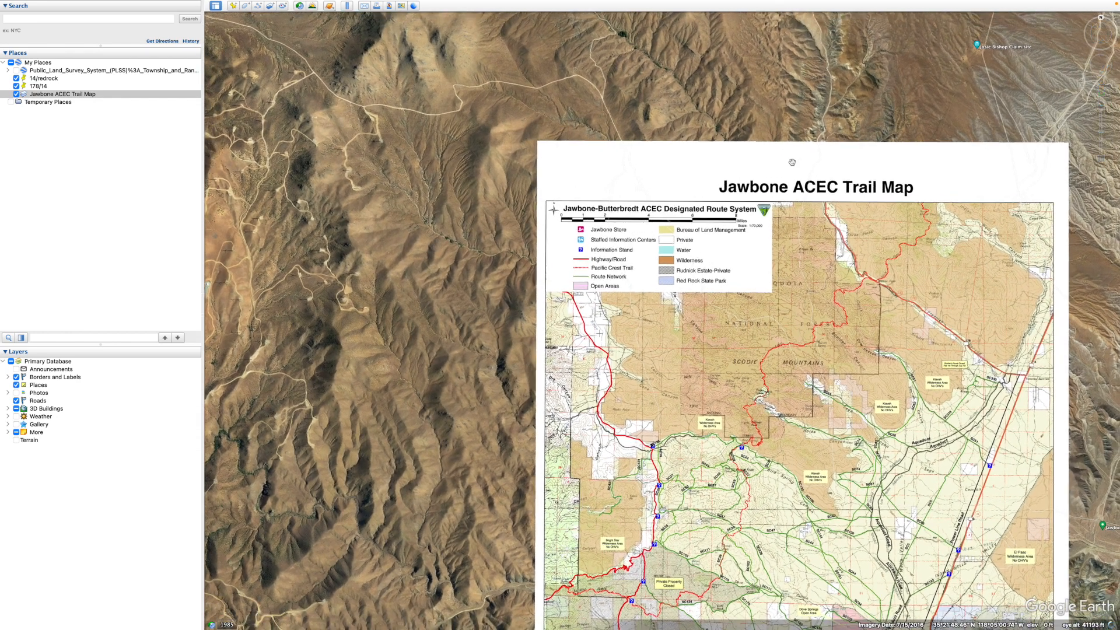
# Step: Measure a 1.00 mile horizontal line starting at the zero mark, just below the trail map's scale bar
pyautogui.moveTo(791, 135); pyautogui.dragTo(592, 130)
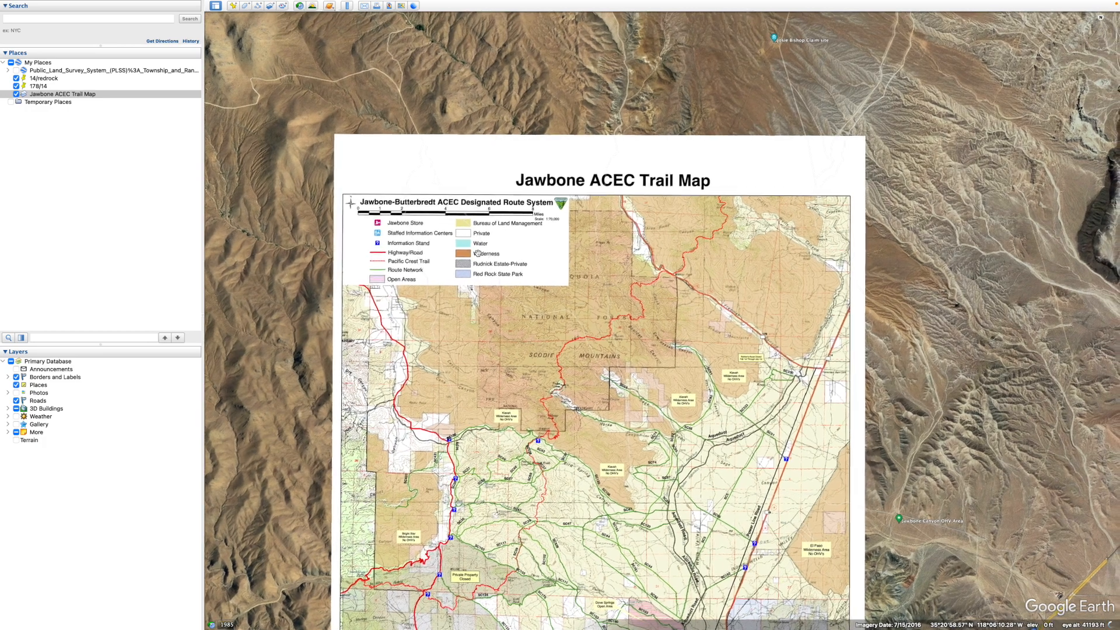
pyautogui.scroll(2, 478, 253)
pyautogui.scroll(5, 477, 253)
pyautogui.moveTo(504, 354); pyautogui.dragTo(618, 386)
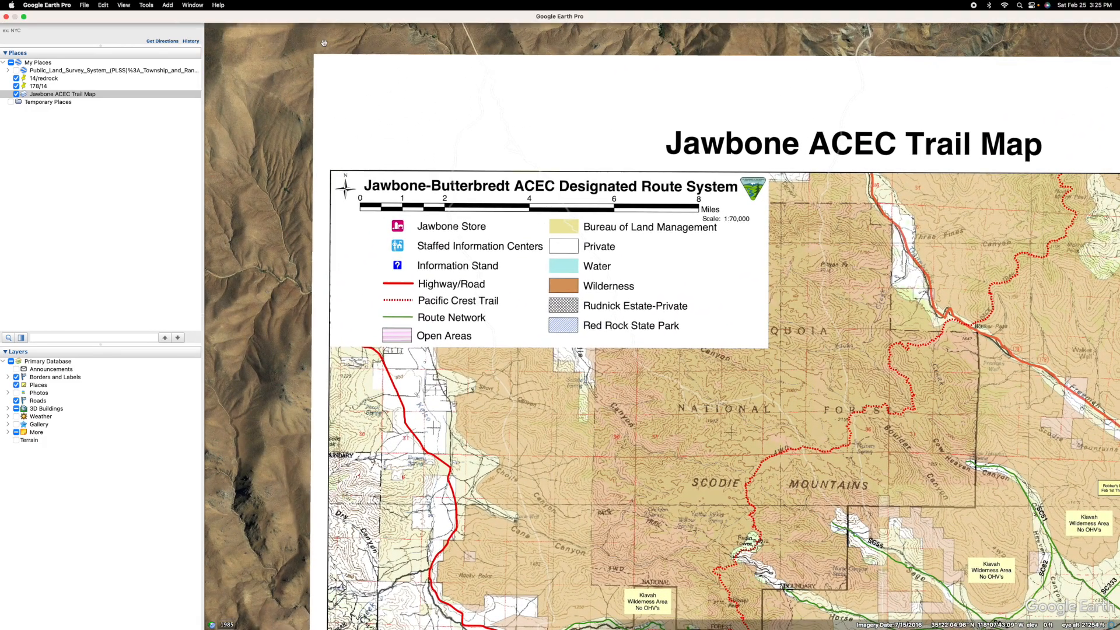
pyautogui.click(347, 6)
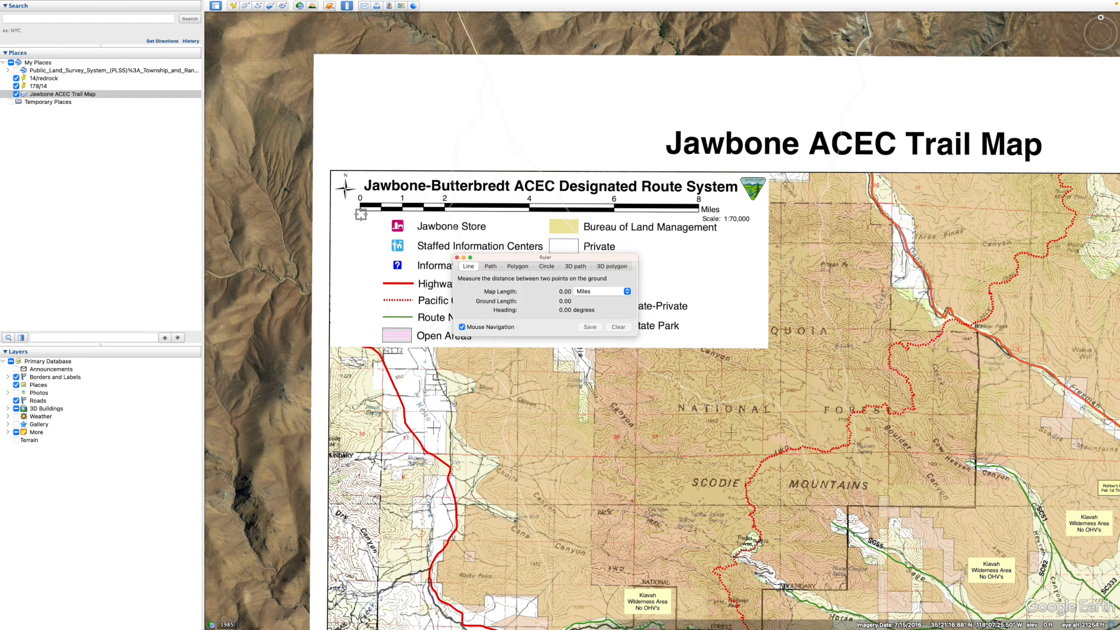
pyautogui.click(361, 214)
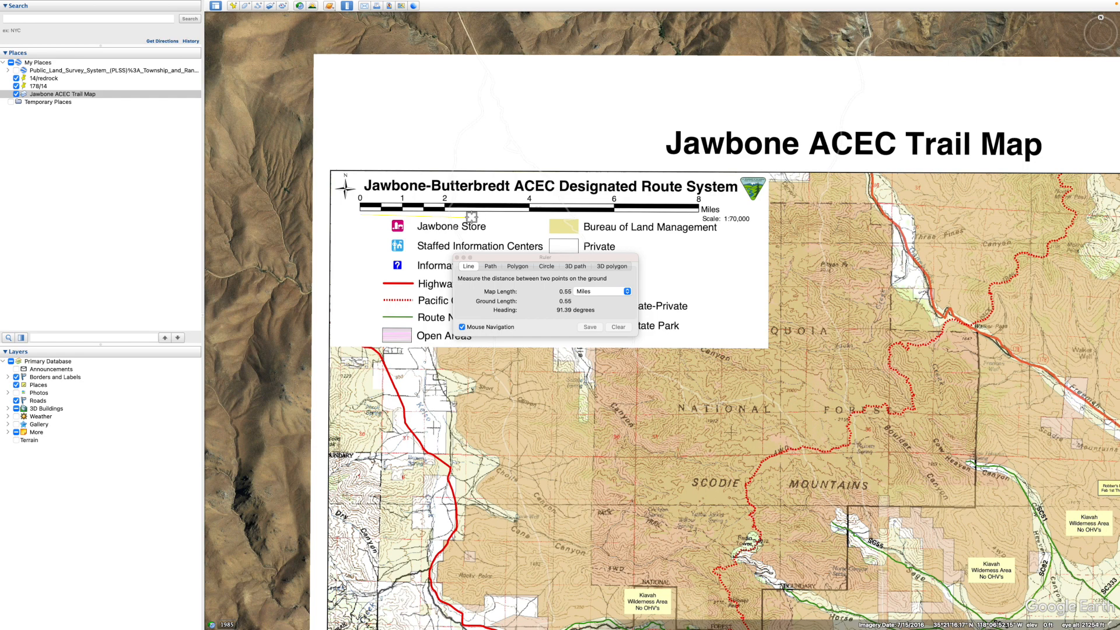
pyautogui.click(558, 215)
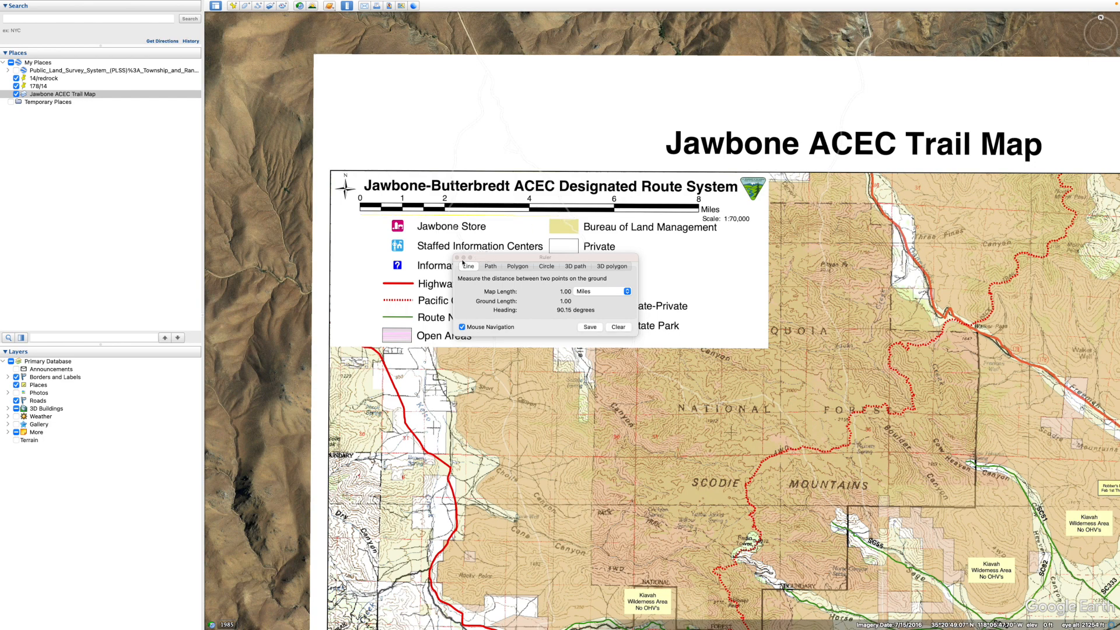
# Step: Save the measured line as a path named 1 Mile line
pyautogui.click(589, 327)
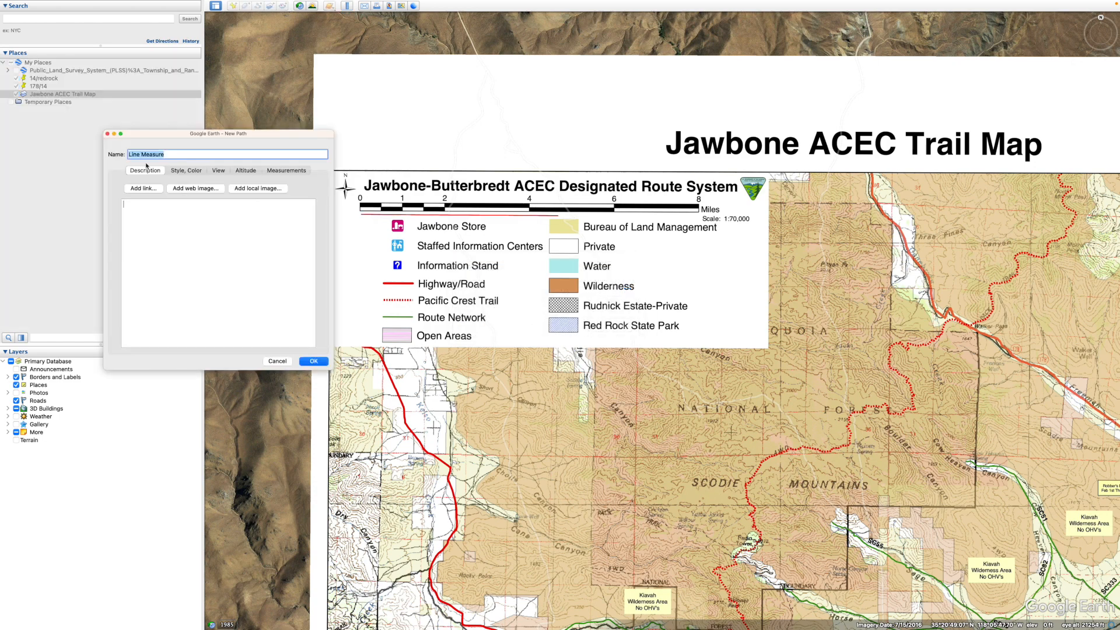
pyautogui.write('1 Mile line')
pyautogui.click(316, 358)
pyautogui.click(317, 359)
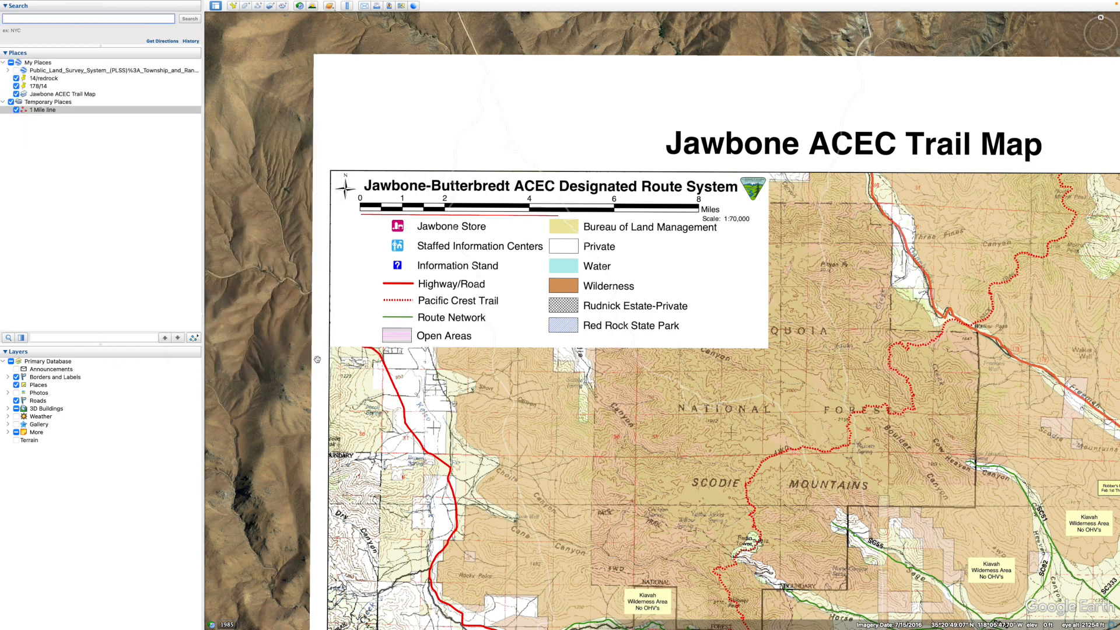
# Step: Compare the 1 Mile line with the map's scale bar and reopen the Jawbone ACEC Trail Map overlay for editing
pyautogui.scroll(-5, 539, 327)
pyautogui.scroll(5, 539, 326)
pyautogui.scroll(-3, 538, 327)
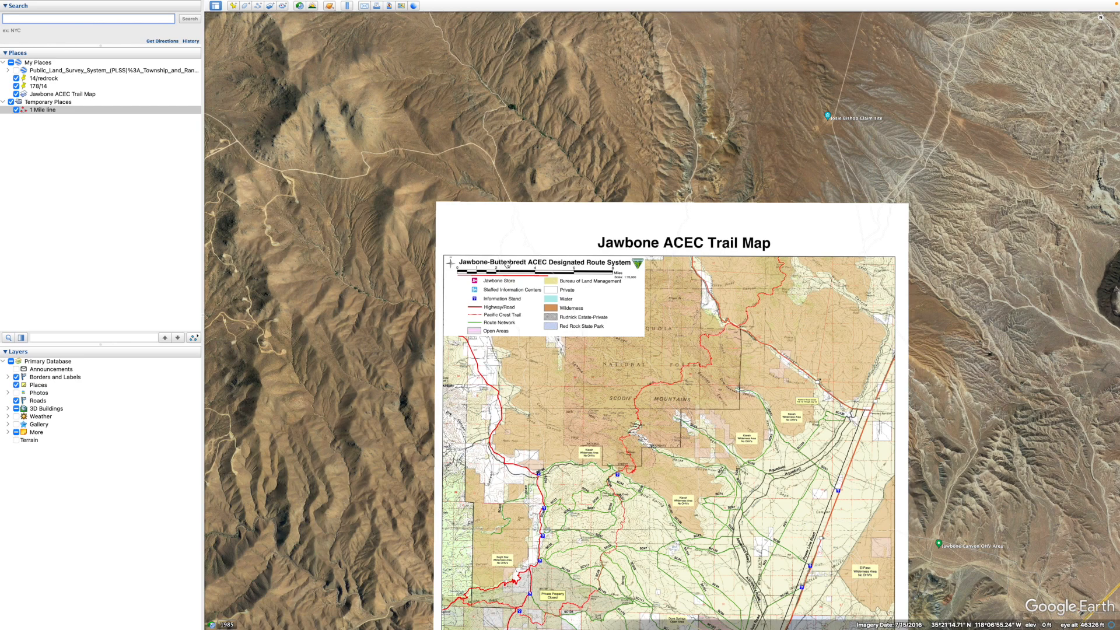
pyautogui.scroll(2, 507, 264)
pyautogui.scroll(2, 507, 264)
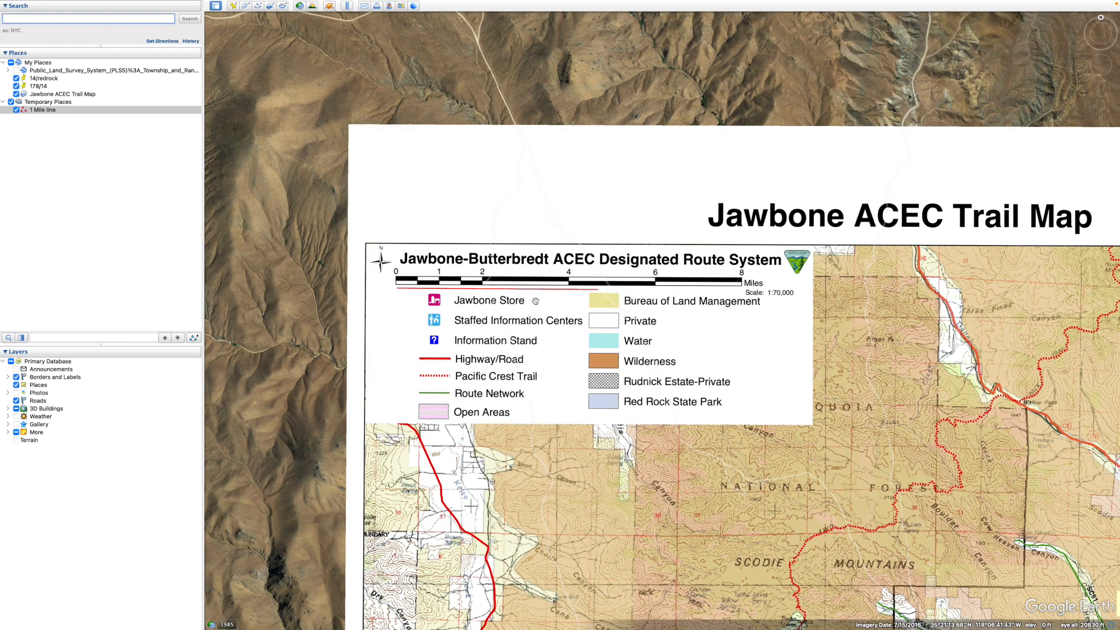
pyautogui.scroll(-6, 535, 302)
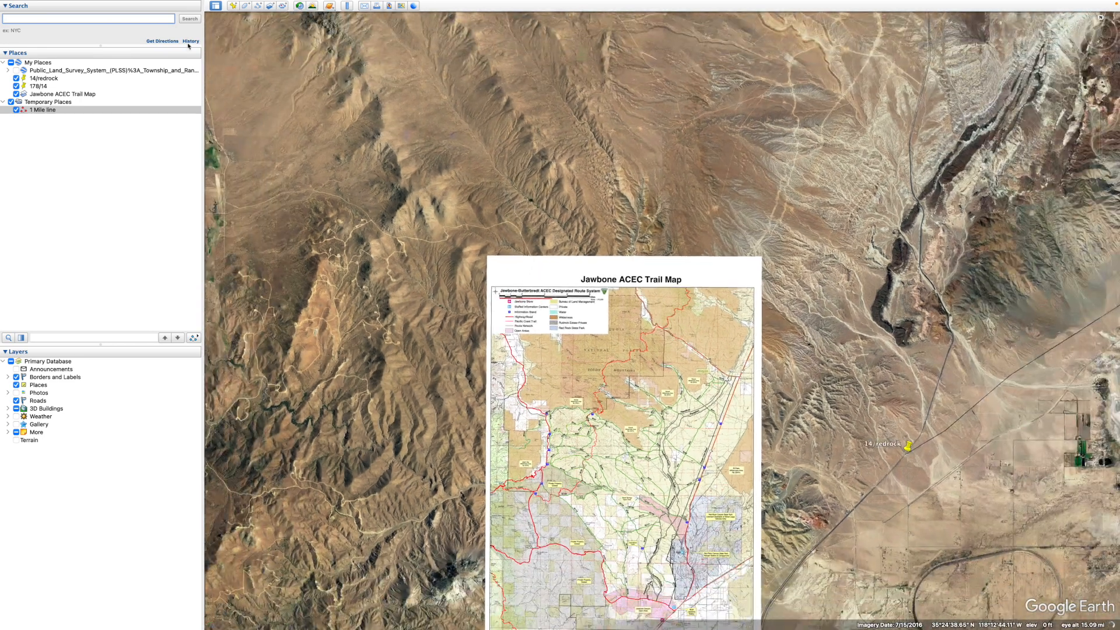
pyautogui.click(76, 95)
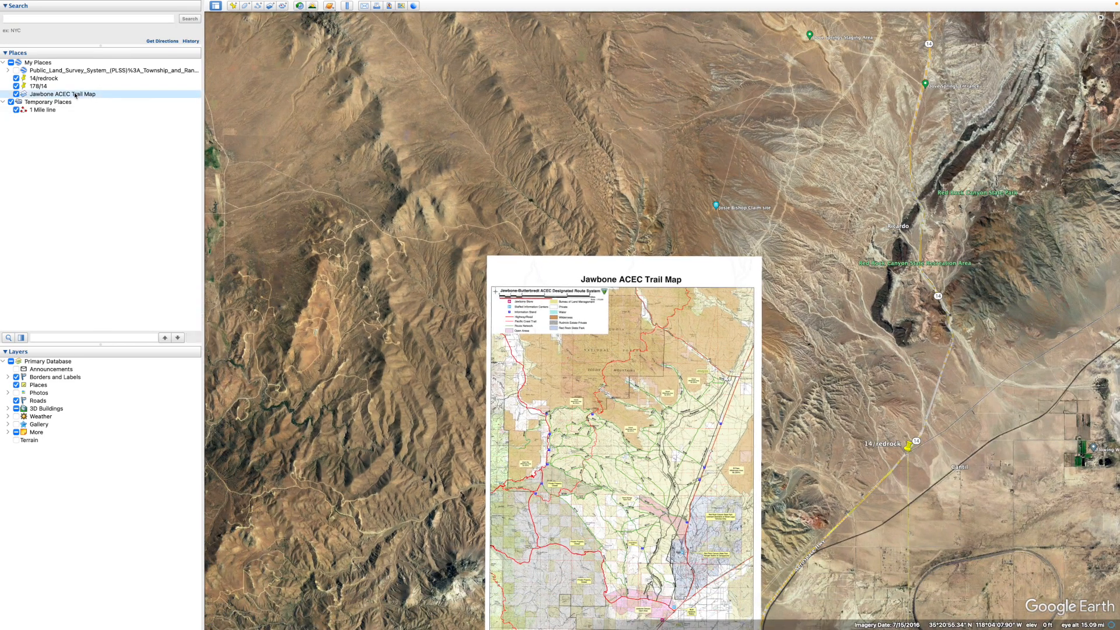
pyautogui.rightClick(75, 94)
pyautogui.click(105, 193)
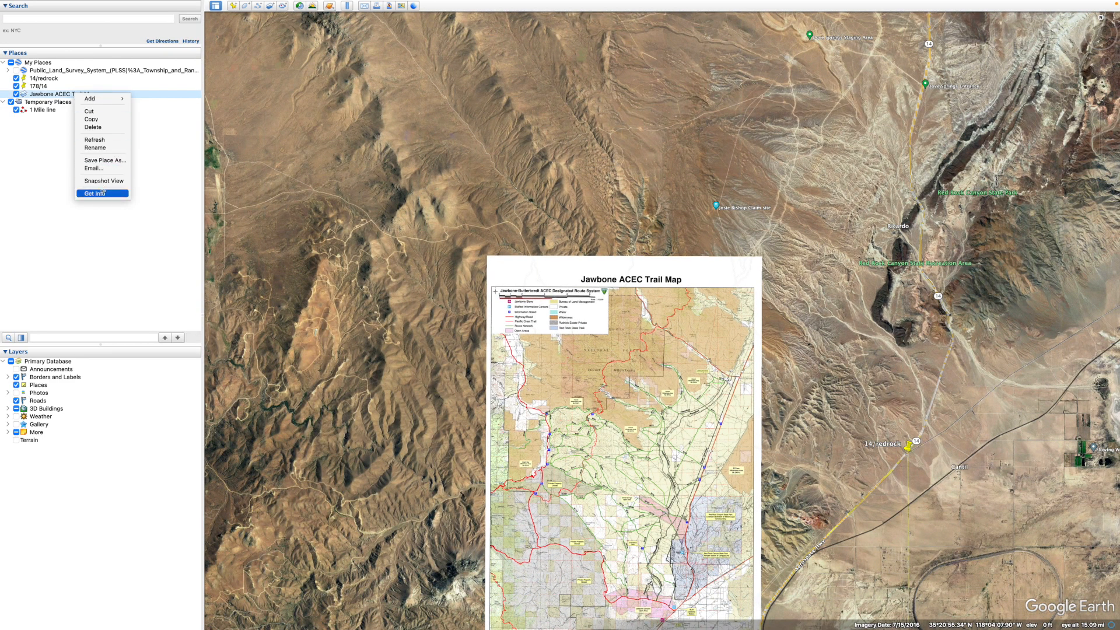
pyautogui.moveTo(291, 140); pyautogui.dragTo(238, 172)
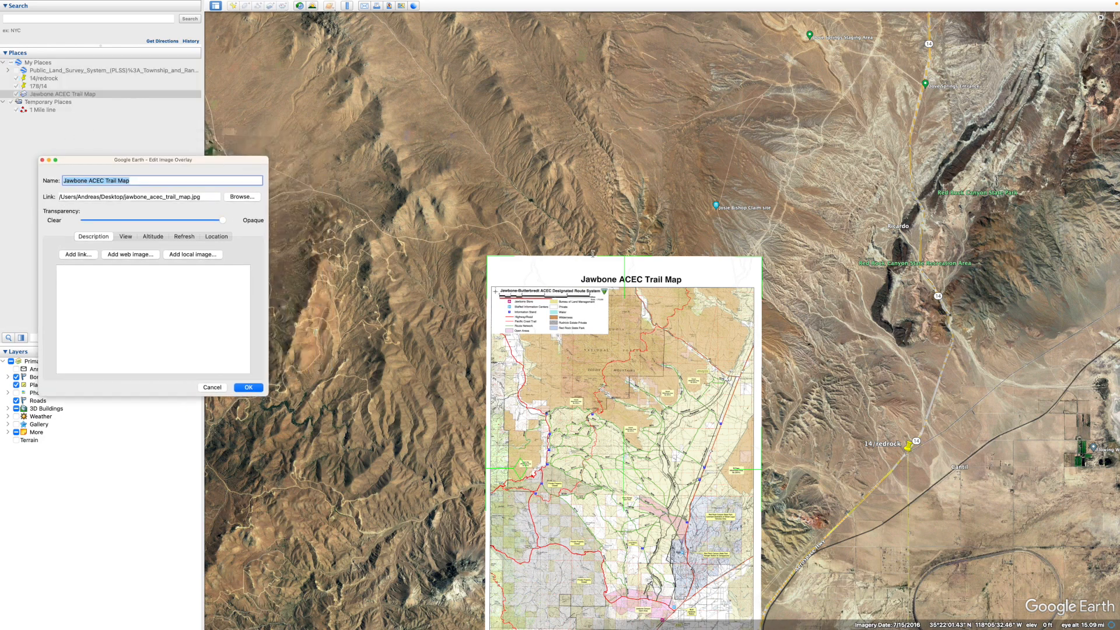
# Step: Enlarge the overlay proportionally and move it so its scale bar's zero mark lines up with the start of the 1 Mile line
pyautogui.scroll(5, 582, 306)
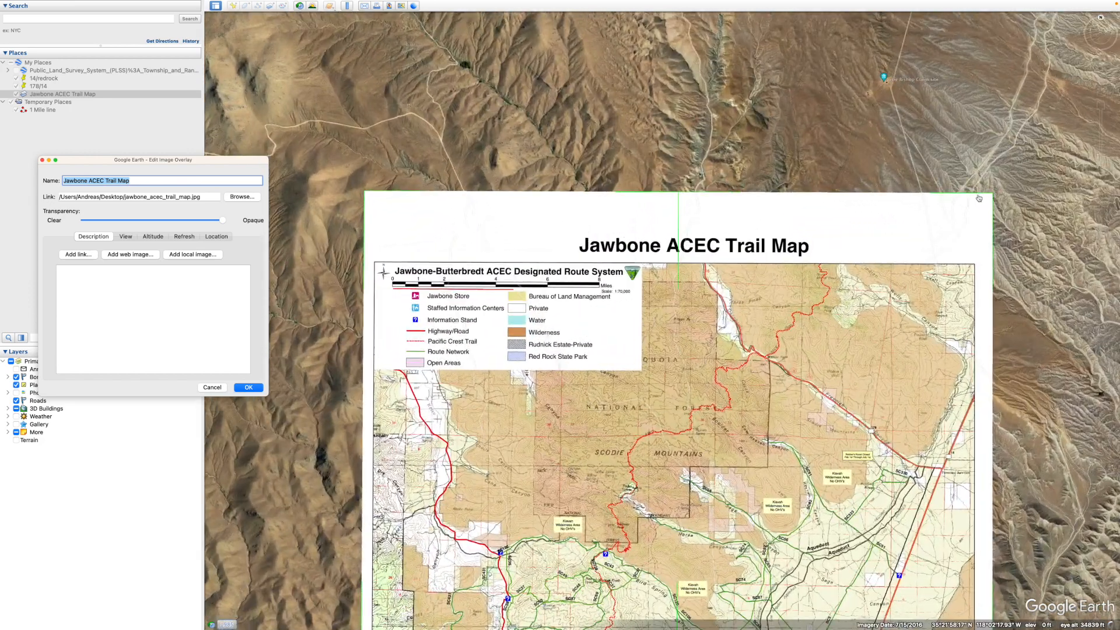
pyautogui.click(993, 196)
pyautogui.moveTo(1009, 191); pyautogui.dragTo(1015, 165)
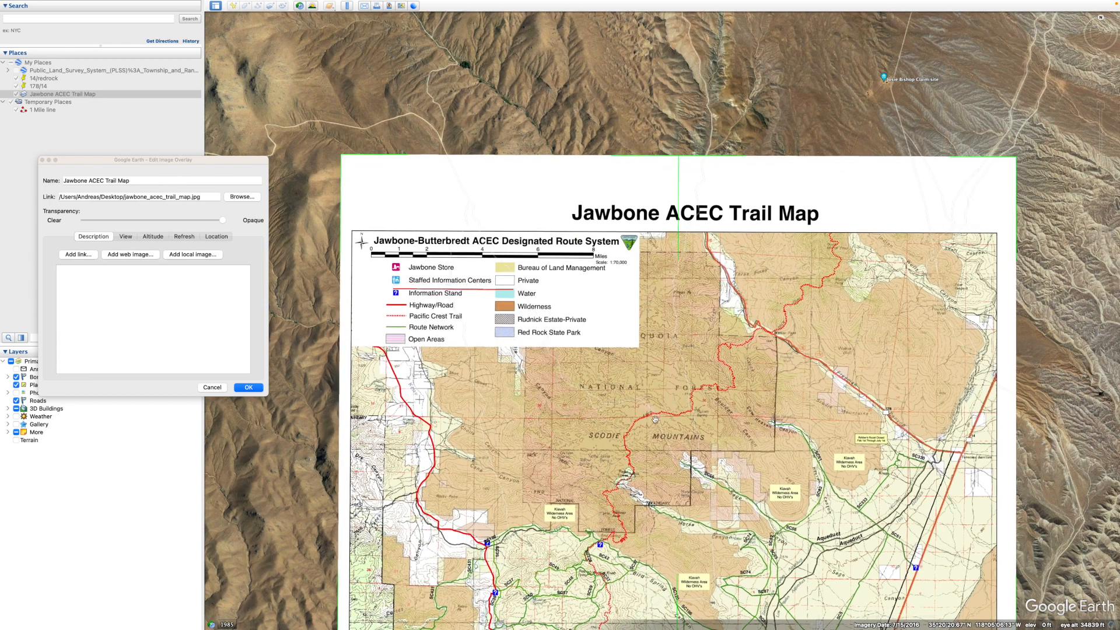
pyautogui.keyDown('shift'); pyautogui.moveTo(345, 157); pyautogui.dragTo(301, 126); pyautogui.keyUp('shift')
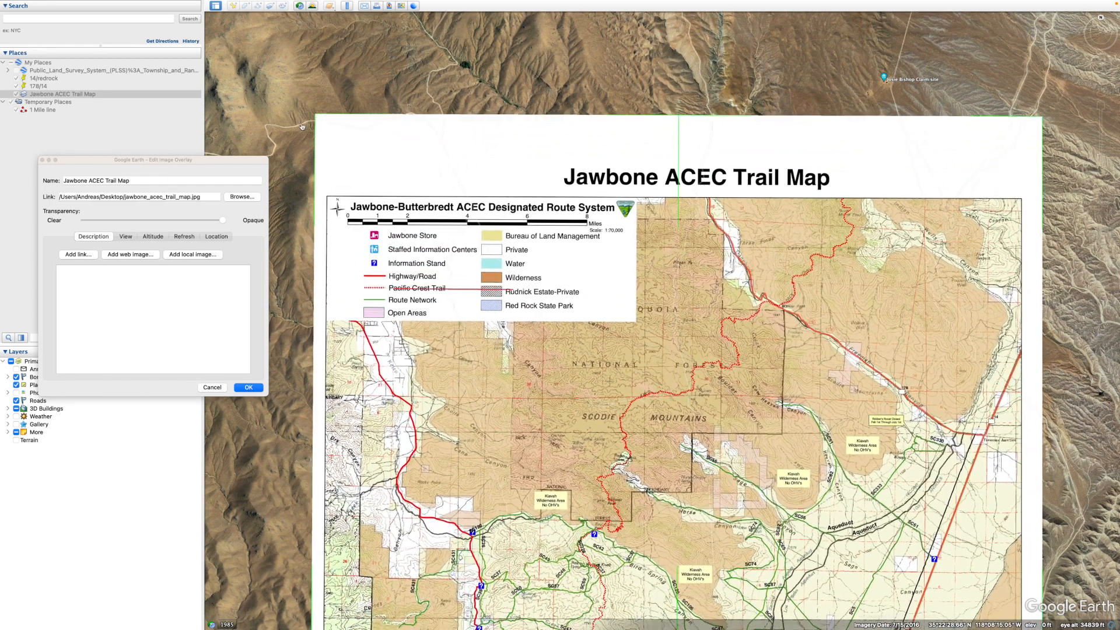
pyautogui.moveTo(1076, 291); pyautogui.dragTo(1057, 133)
pyautogui.moveTo(656, 523); pyautogui.dragTo(703, 586)
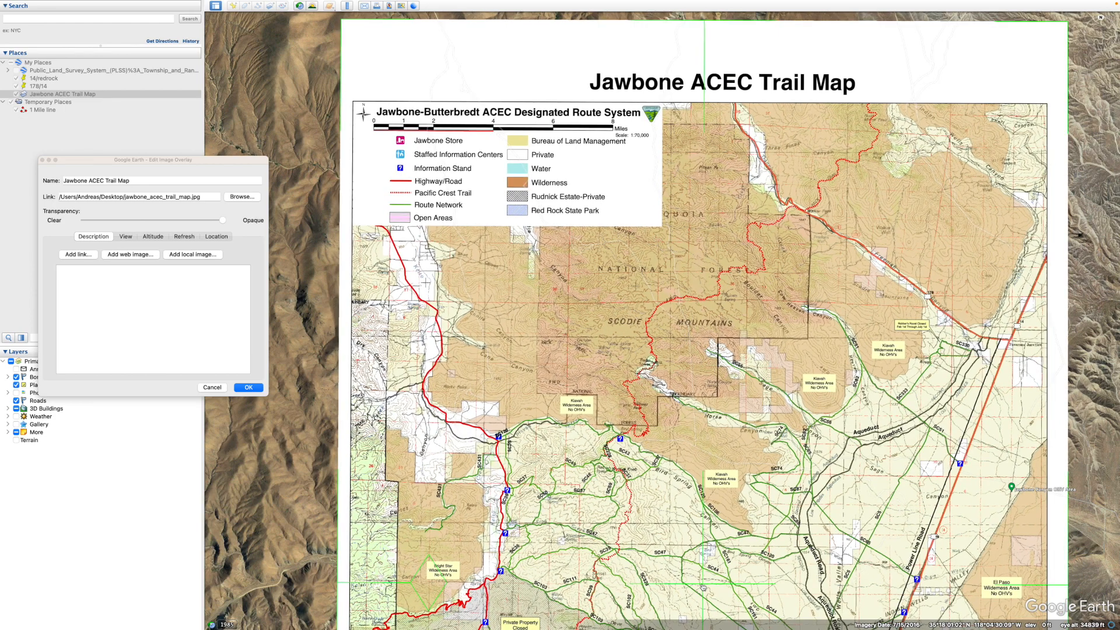
# Step: Enlarge the trail map overlay proportionally and reposition it with the scale bar's zero mark at the start of the 1 Mile line
pyautogui.scroll(-5, 707, 503)
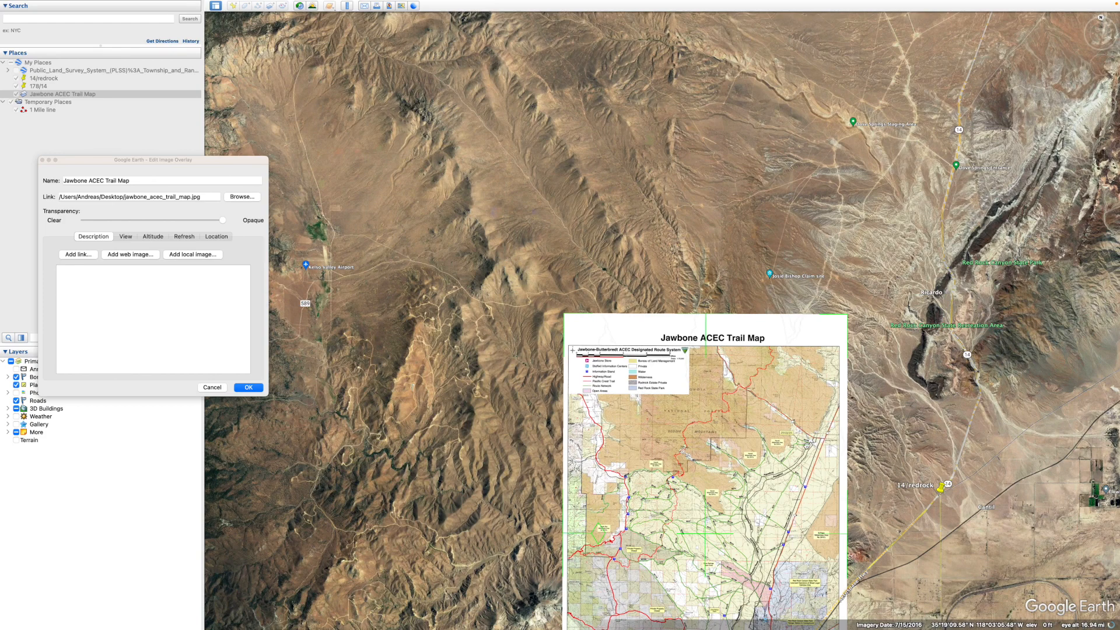
pyautogui.moveTo(881, 301); pyautogui.dragTo(922, 275)
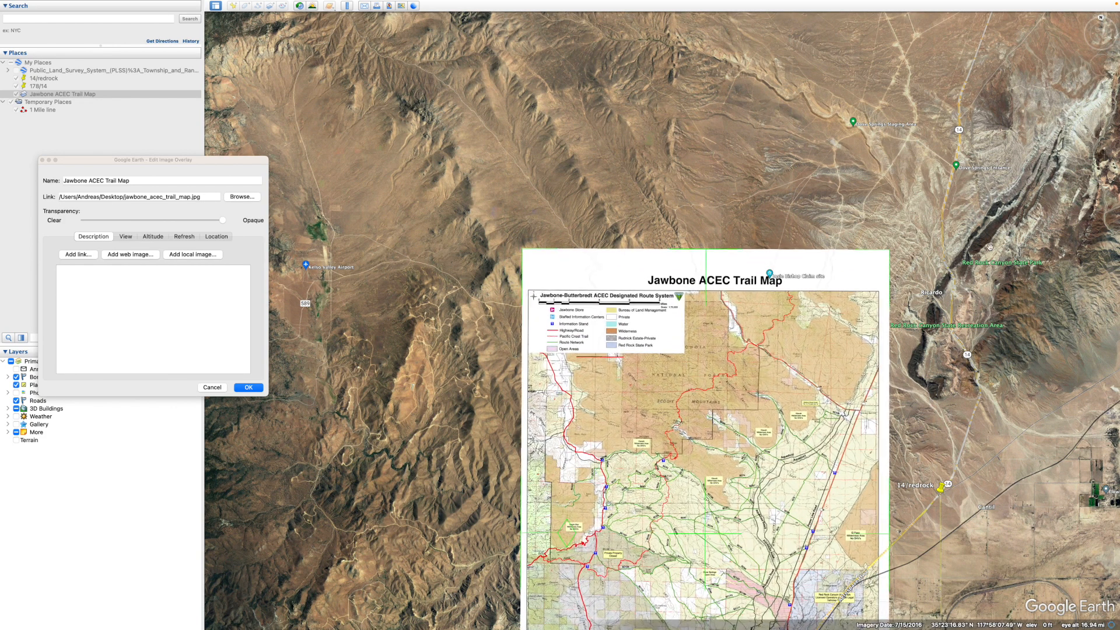
pyautogui.keyDown('shift'); pyautogui.moveTo(889, 254); pyautogui.dragTo(961, 198); pyautogui.keyUp('shift')
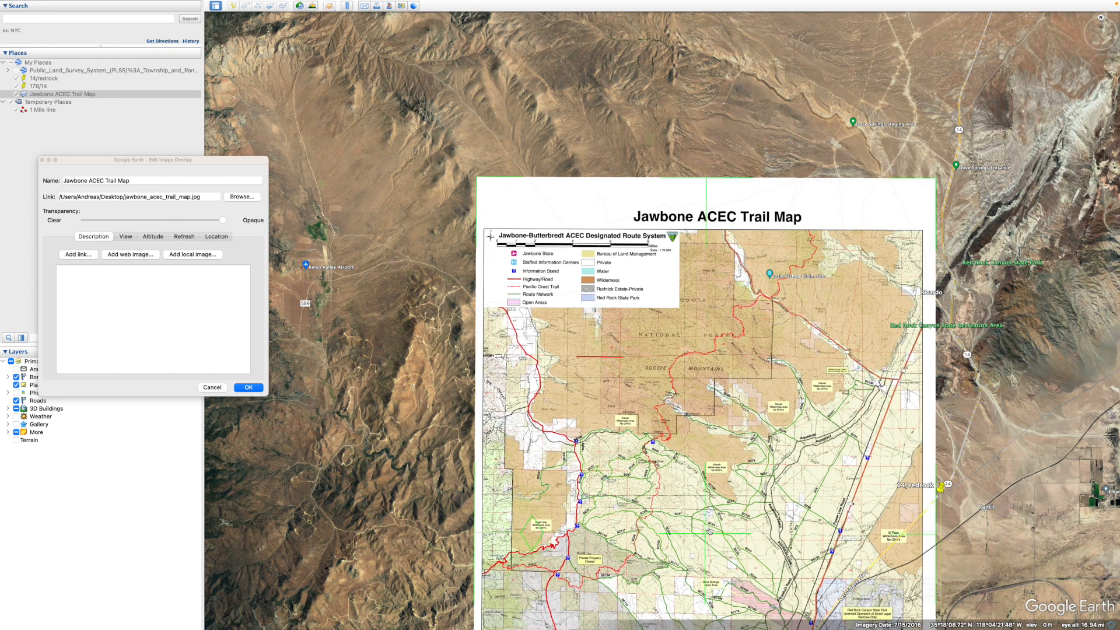
pyautogui.moveTo(706, 532); pyautogui.dragTo(782, 628)
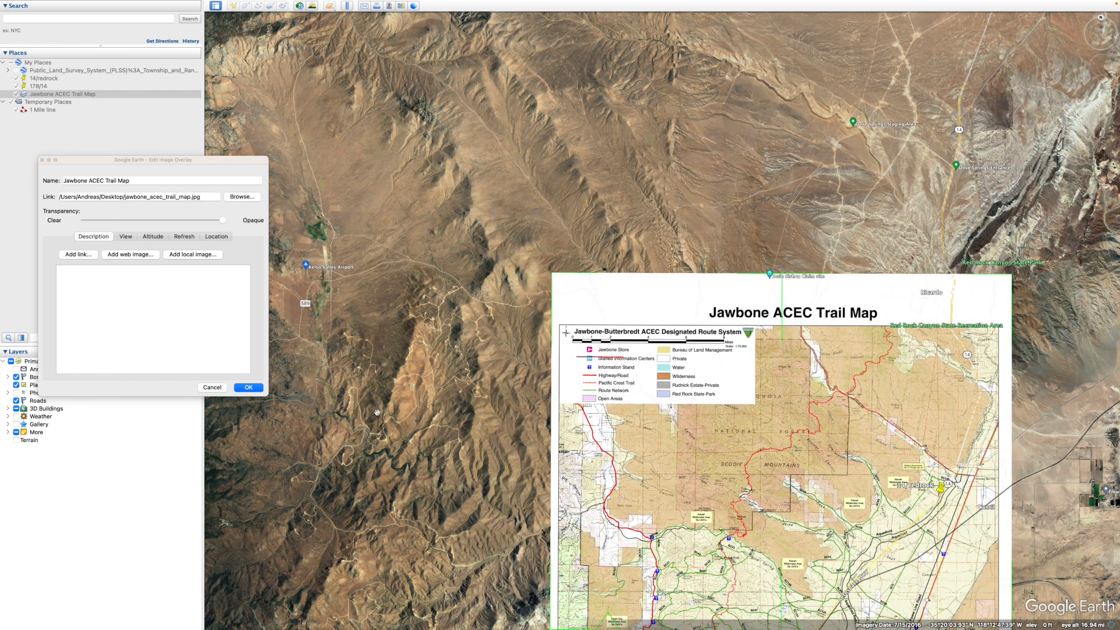
pyautogui.moveTo(434, 392); pyautogui.dragTo(374, 153)
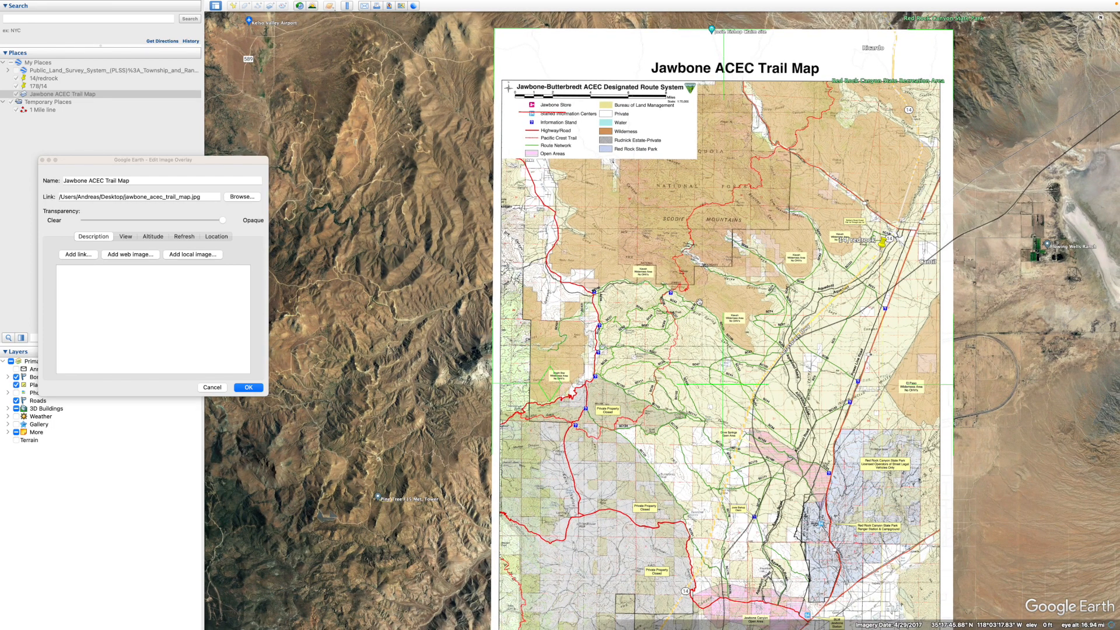
pyautogui.moveTo(728, 385); pyautogui.dragTo(728, 402)
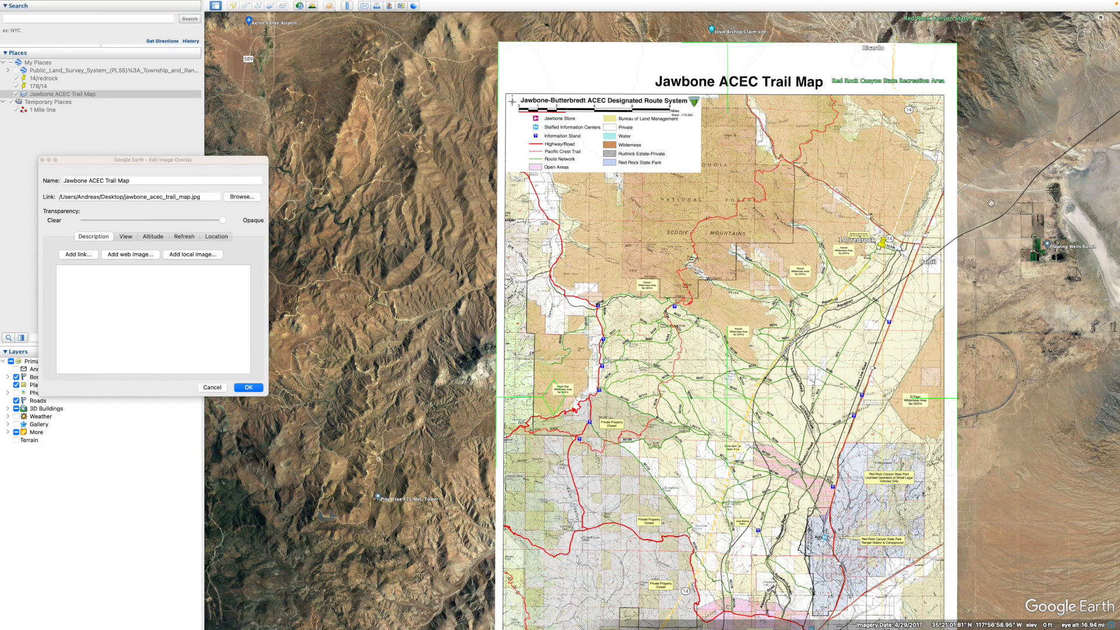
# Step: Scale the overlay up further proportionally, then move it southeast to bring its scale bar back toward the 1 Mile line
pyautogui.scroll(3, 1005, 299)
pyautogui.scroll(-6, 1005, 295)
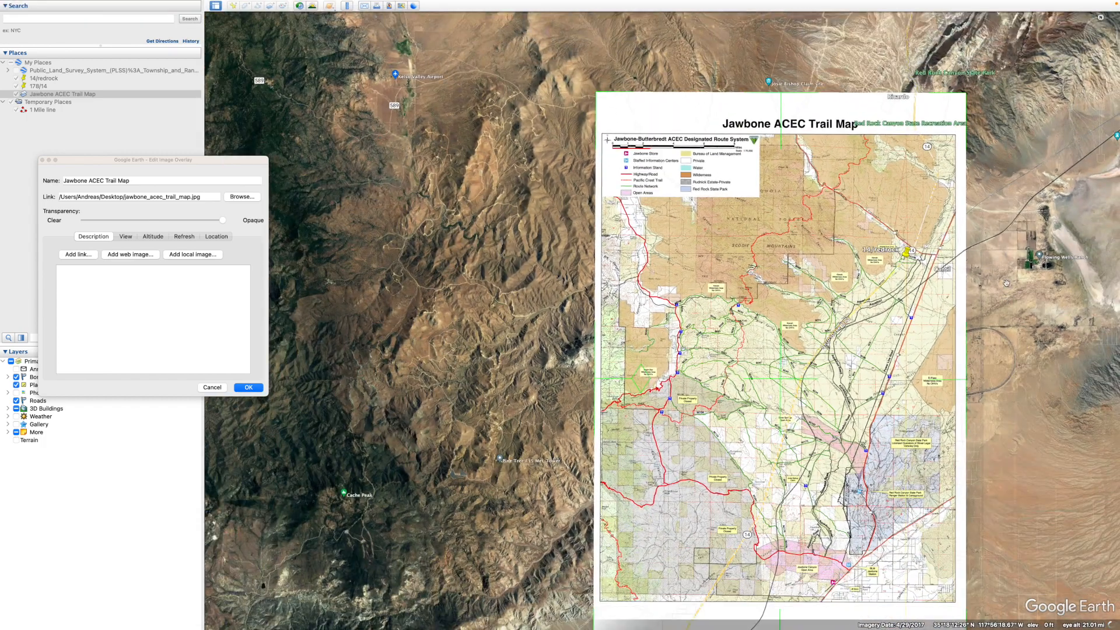
pyautogui.scroll(-5, 1005, 284)
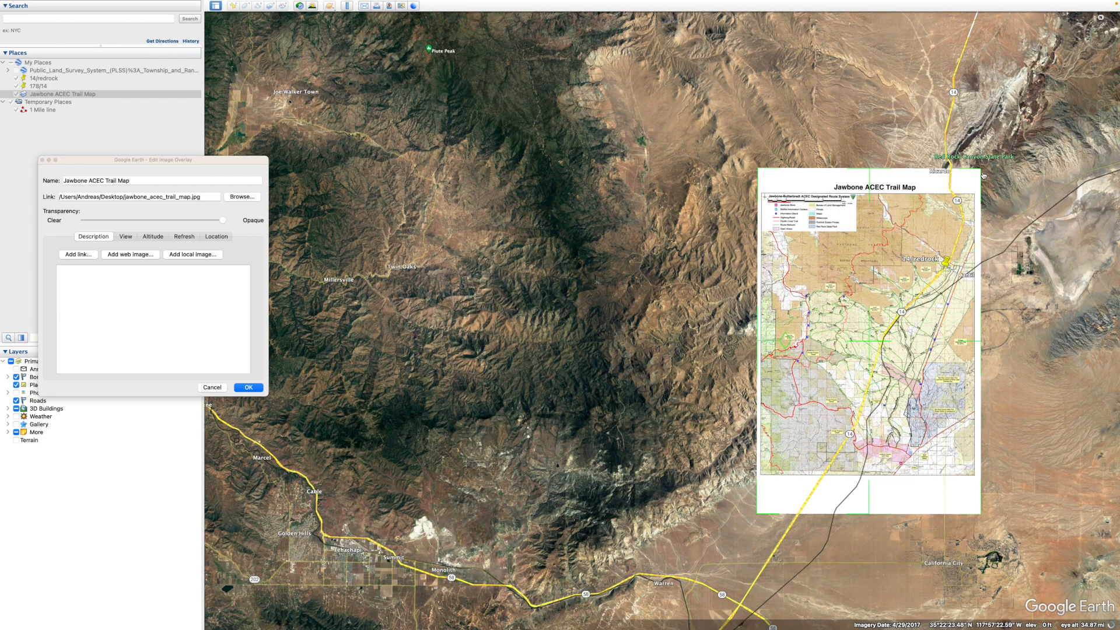
pyautogui.keyDown('shift'); pyautogui.moveTo(981, 170); pyautogui.dragTo(1017, 112); pyautogui.keyUp('shift')
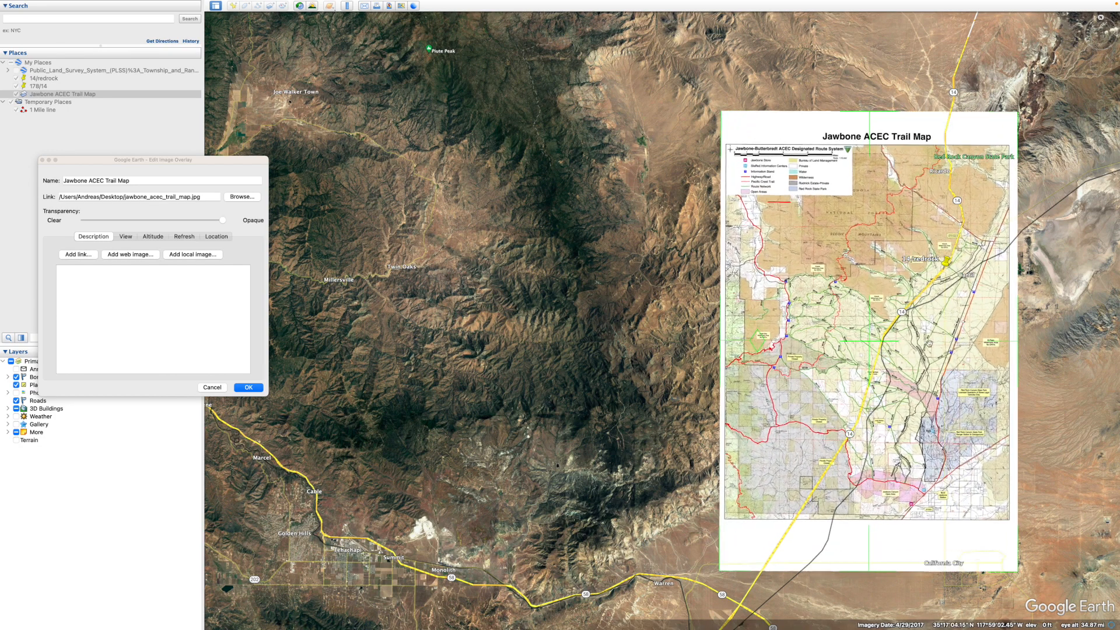
pyautogui.moveTo(875, 342); pyautogui.dragTo(904, 389)
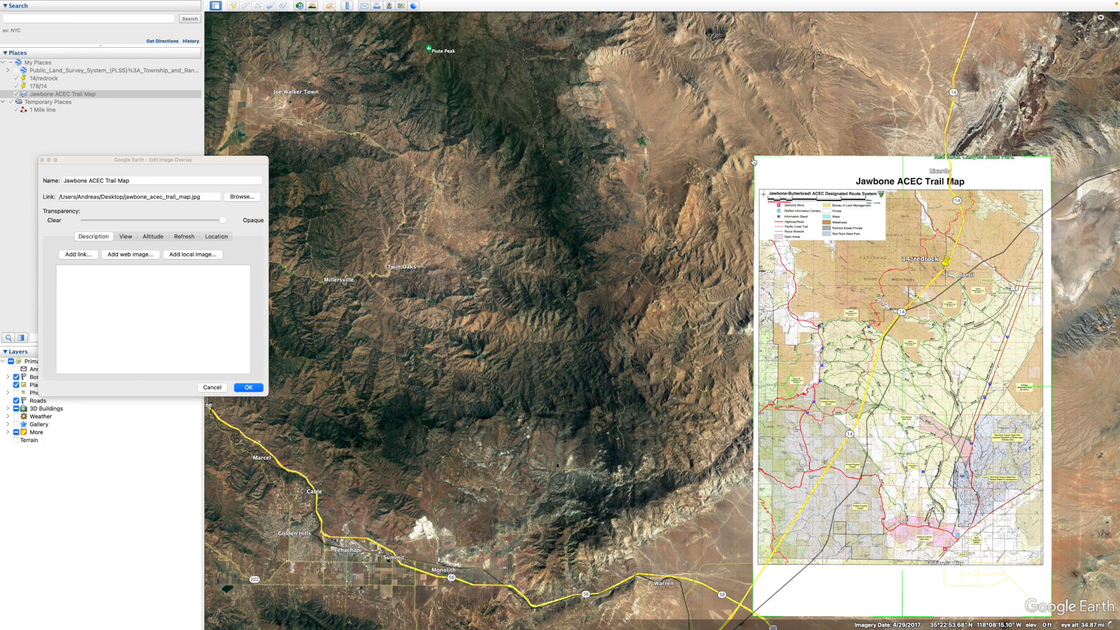
# Step: Enlarge the overlay in two more rounds, shifting it southeast after each so the scale bar returns to the 1 Mile line
pyautogui.moveTo(756, 157); pyautogui.dragTo(693, 62)
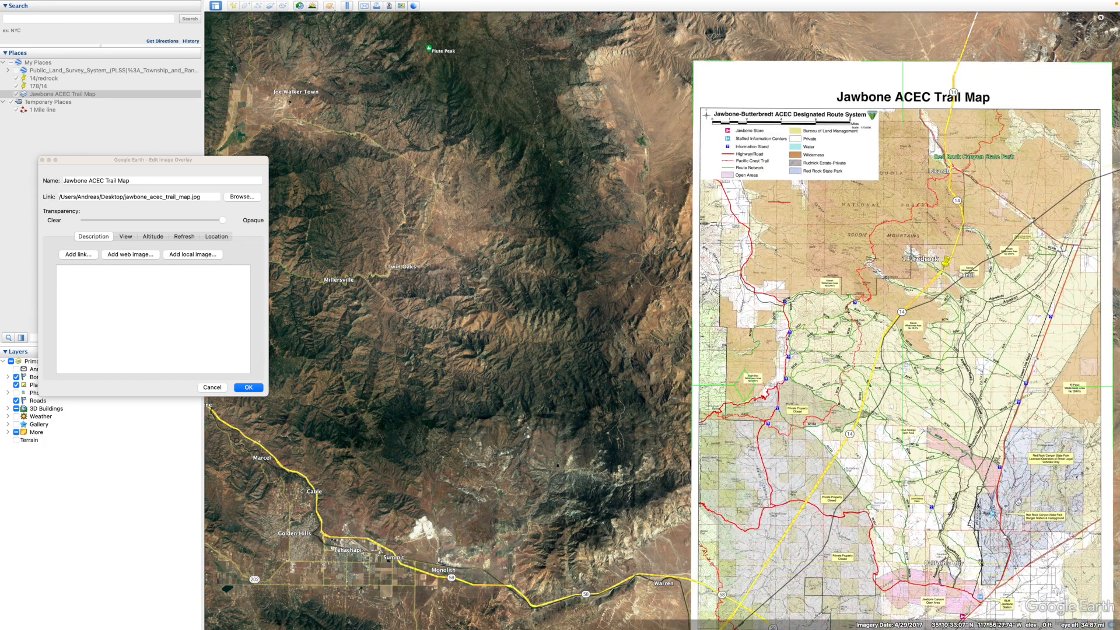
pyautogui.moveTo(901, 385); pyautogui.dragTo(959, 465)
pyautogui.scroll(-3, 843, 312)
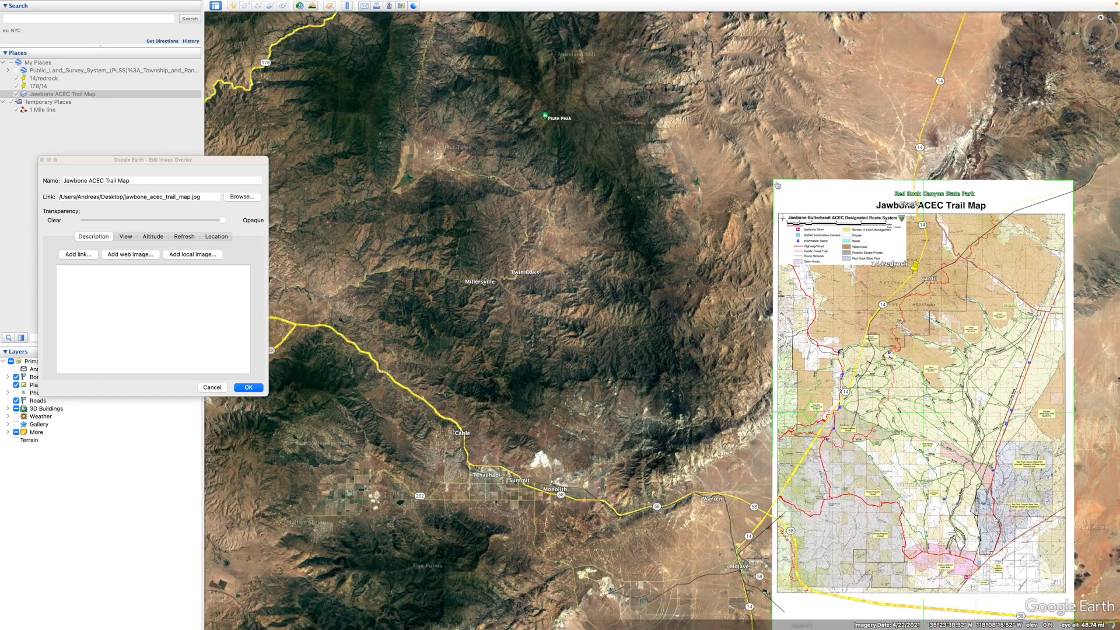
pyautogui.moveTo(774, 180); pyautogui.dragTo(731, 161)
pyautogui.moveTo(923, 417); pyautogui.dragTo(954, 455)
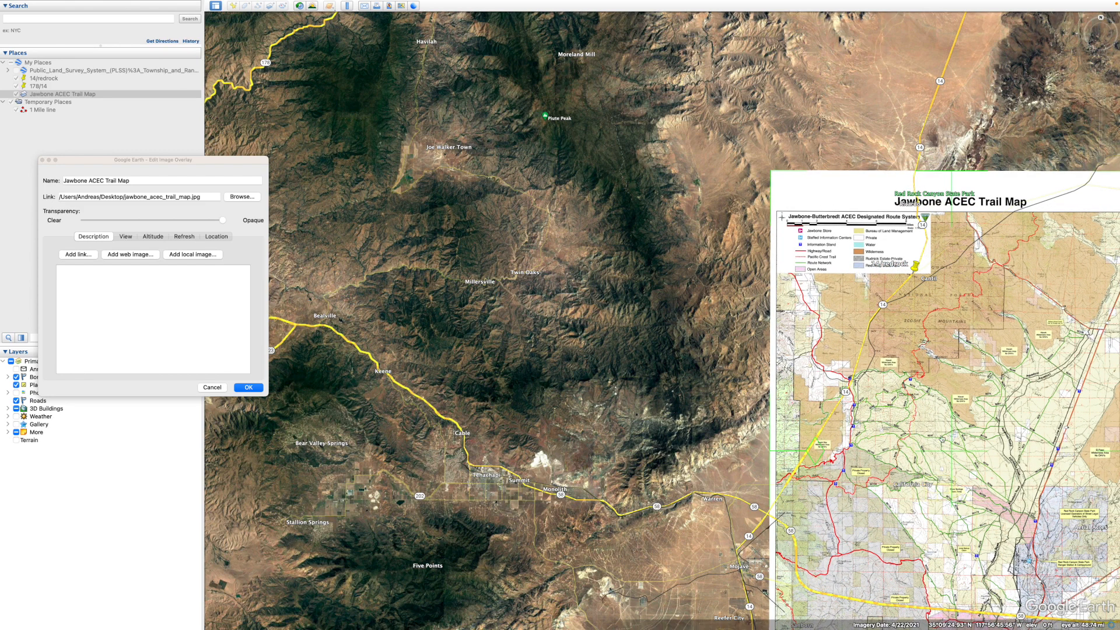
# Step: Fine-tune the overlay's size and position until its scale bar's 0-to-1 mile segment matches the 1 Mile line, and compare both up close
pyautogui.moveTo(773, 172); pyautogui.dragTo(753, 163)
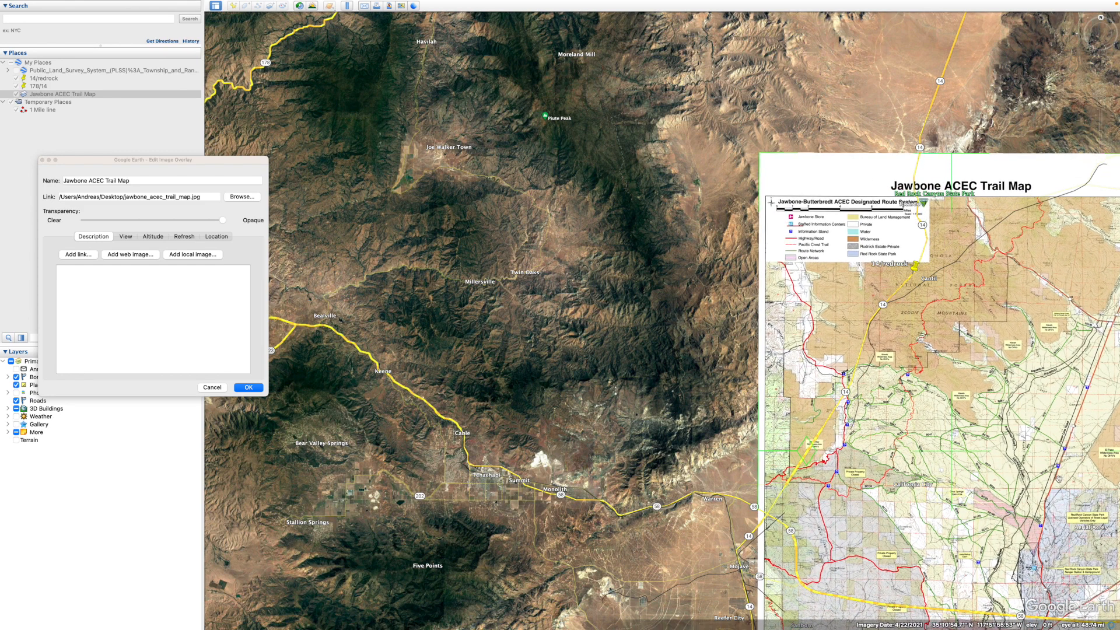
pyautogui.moveTo(955, 455); pyautogui.dragTo(962, 468)
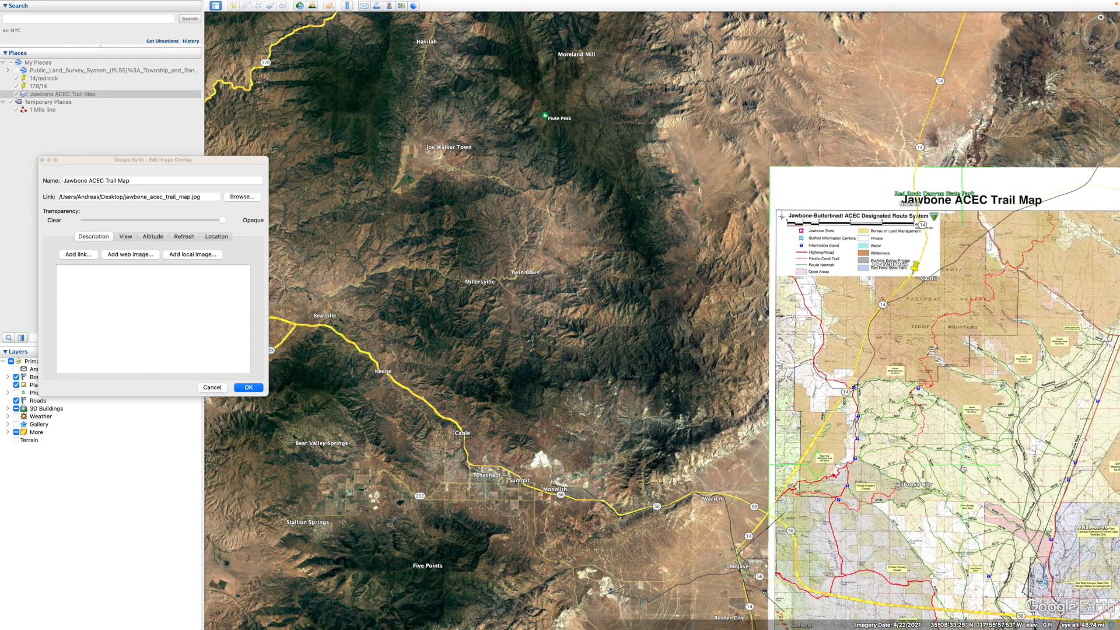
pyautogui.scroll(3, 815, 250)
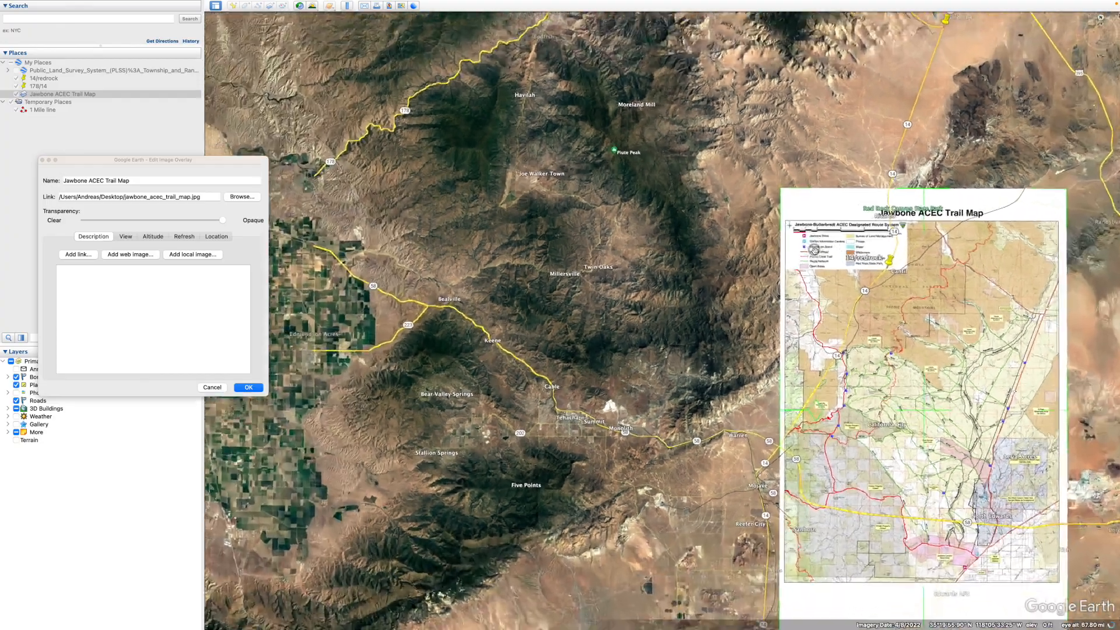
pyautogui.scroll(5, 814, 250)
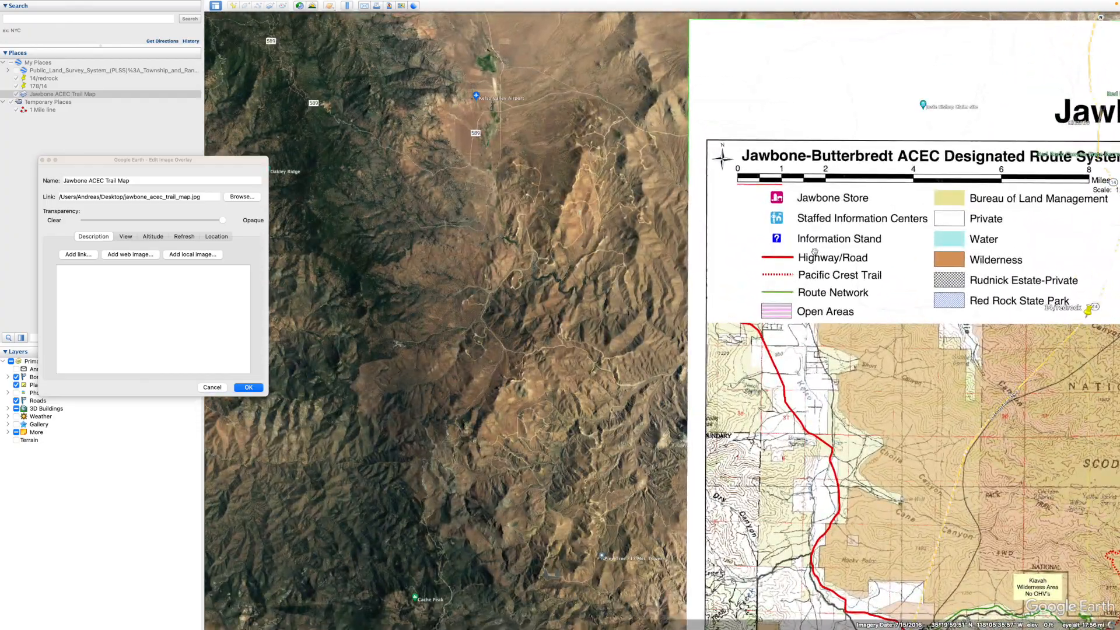
pyautogui.scroll(-3, 814, 251)
pyautogui.scroll(5, 814, 252)
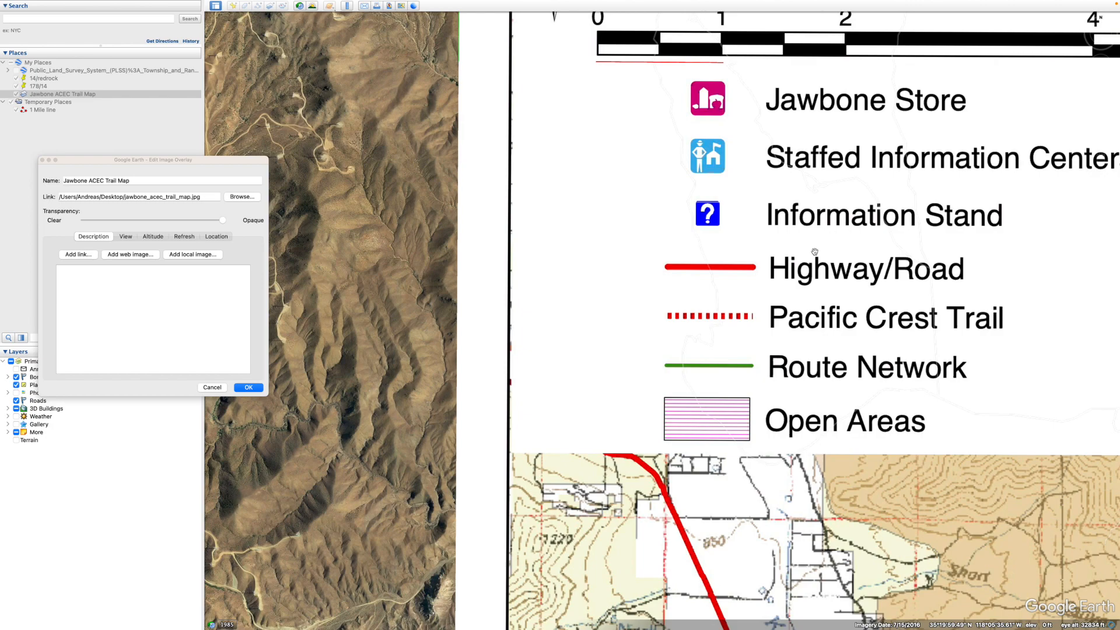
pyautogui.scroll(-5, 814, 251)
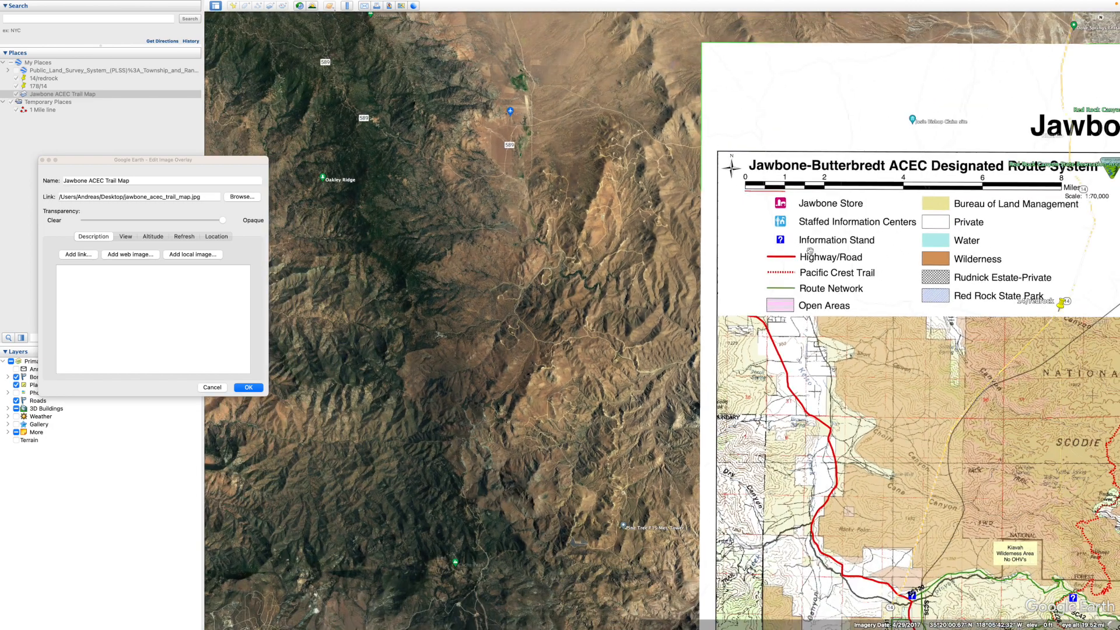
pyautogui.moveTo(702, 46); pyautogui.dragTo(703, 47)
# Step: Examine the scaled overlay's legend, roads and trail network against the terrain and labels underneath
pyautogui.moveTo(1019, 434); pyautogui.dragTo(912, 340)
pyautogui.moveTo(963, 478); pyautogui.dragTo(776, 455)
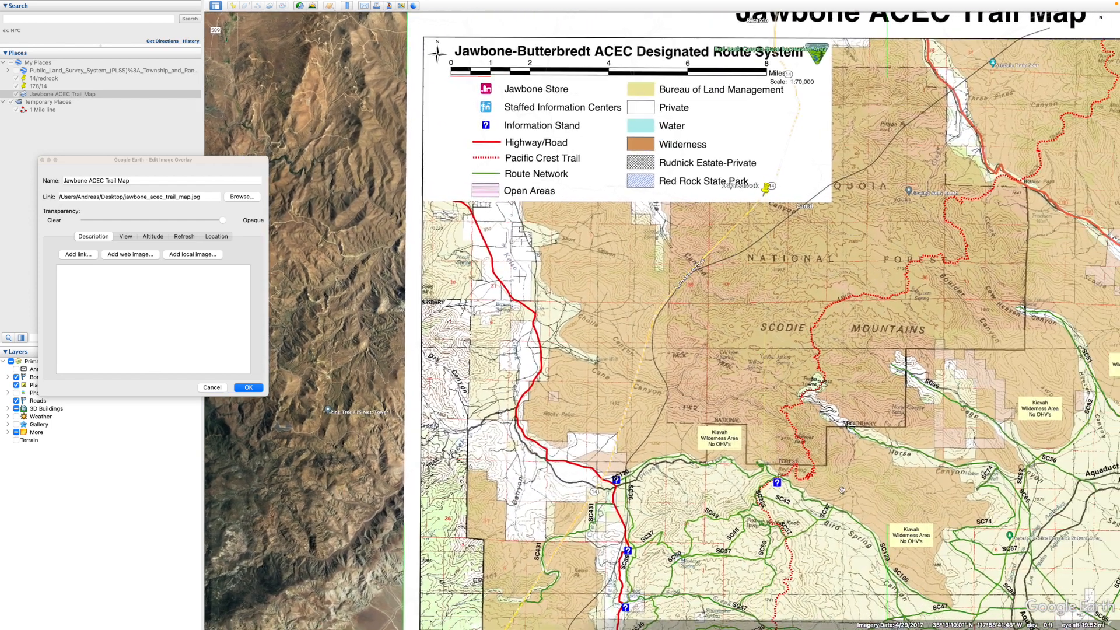
pyautogui.moveTo(845, 543); pyautogui.dragTo(843, 500)
pyautogui.scroll(3, 844, 500)
pyautogui.scroll(-3, 844, 499)
pyautogui.scroll(-2, 843, 500)
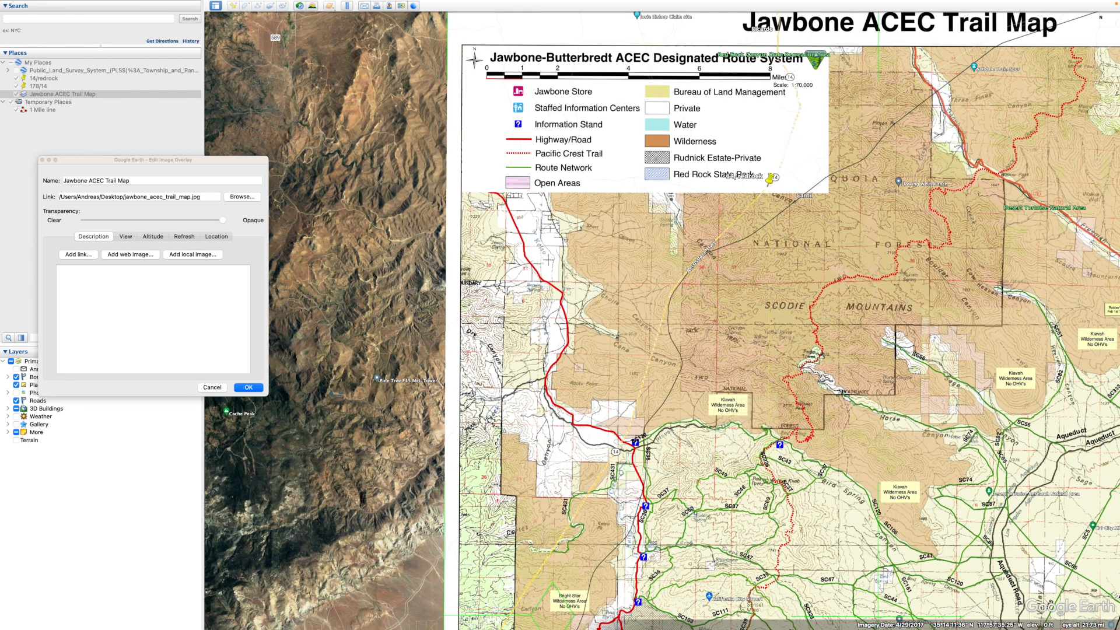
pyautogui.scroll(3, 823, 378)
pyautogui.scroll(-6, 821, 376)
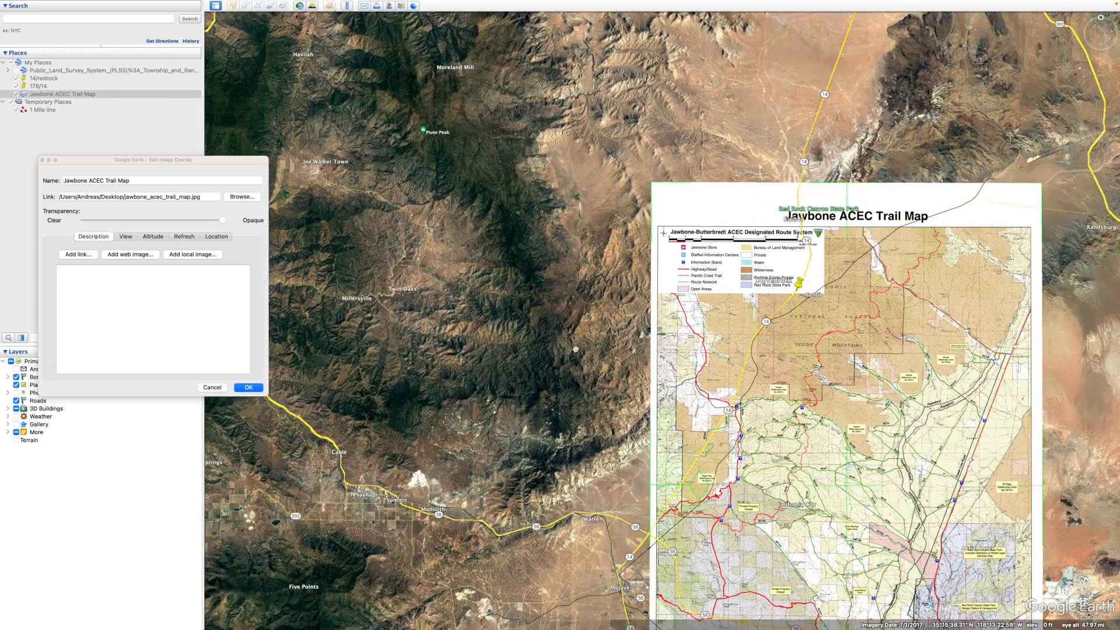
# Step: Move the whole overlay north along Highway 14 so it covers the 178/14 and 14/redrock placemarks
pyautogui.moveTo(575, 349); pyautogui.dragTo(455, 233)
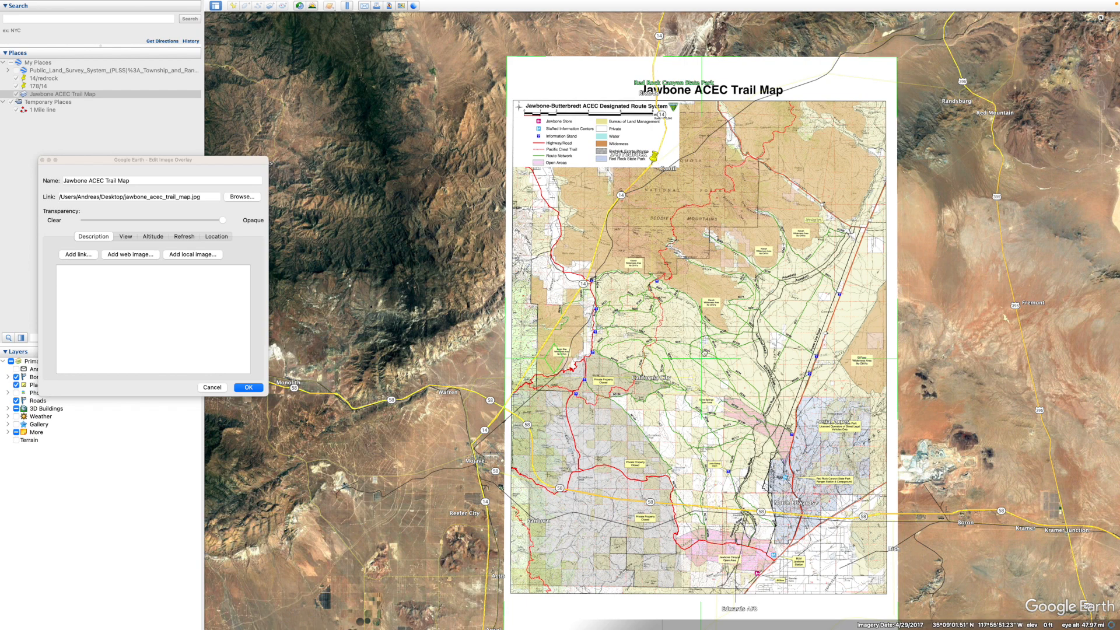
pyautogui.moveTo(702, 363); pyautogui.dragTo(620, 228)
pyautogui.scroll(-5, 905, 264)
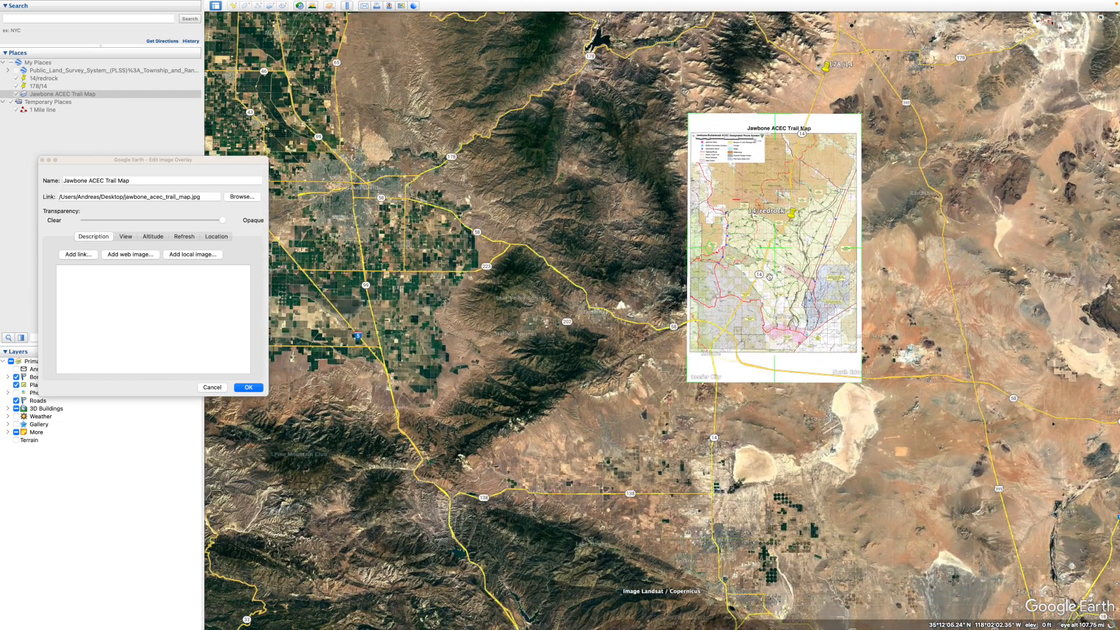
pyautogui.moveTo(775, 250); pyautogui.dragTo(757, 162)
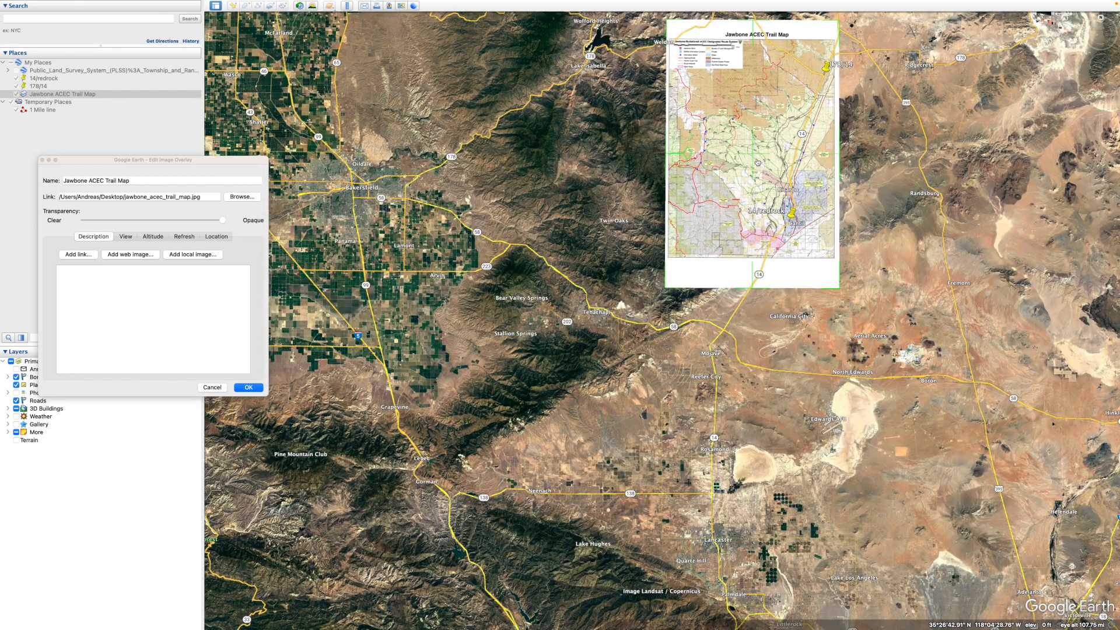
# Step: Shift the overlay until its printed highway junctions line up with the 178/14 and 14/redrock placemarks
pyautogui.moveTo(895, 277); pyautogui.dragTo(859, 251)
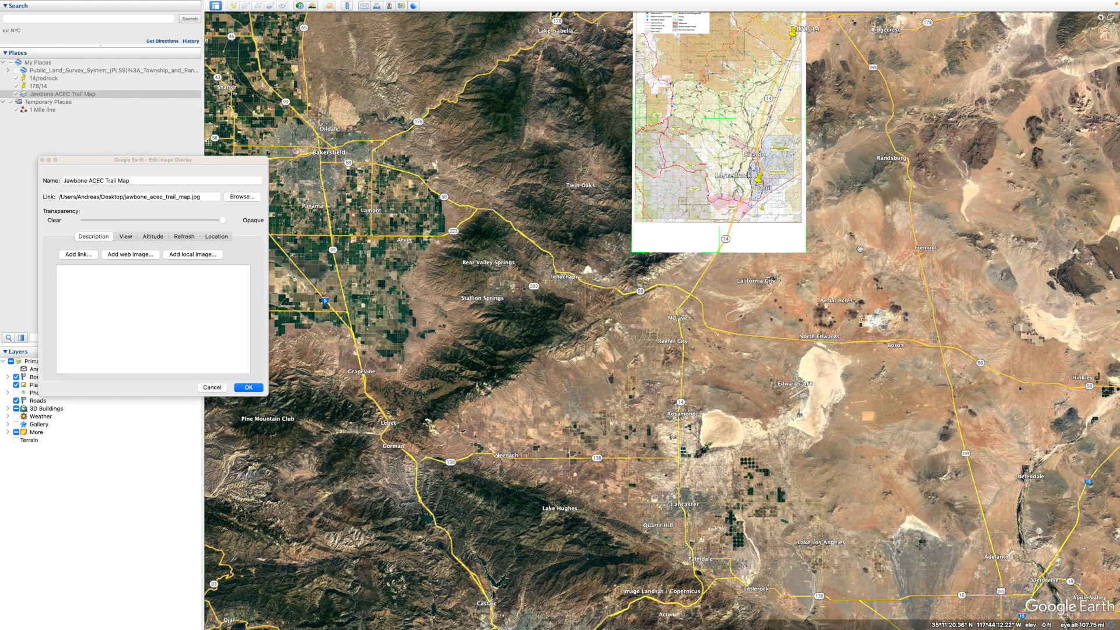
pyautogui.scroll(5, 859, 251)
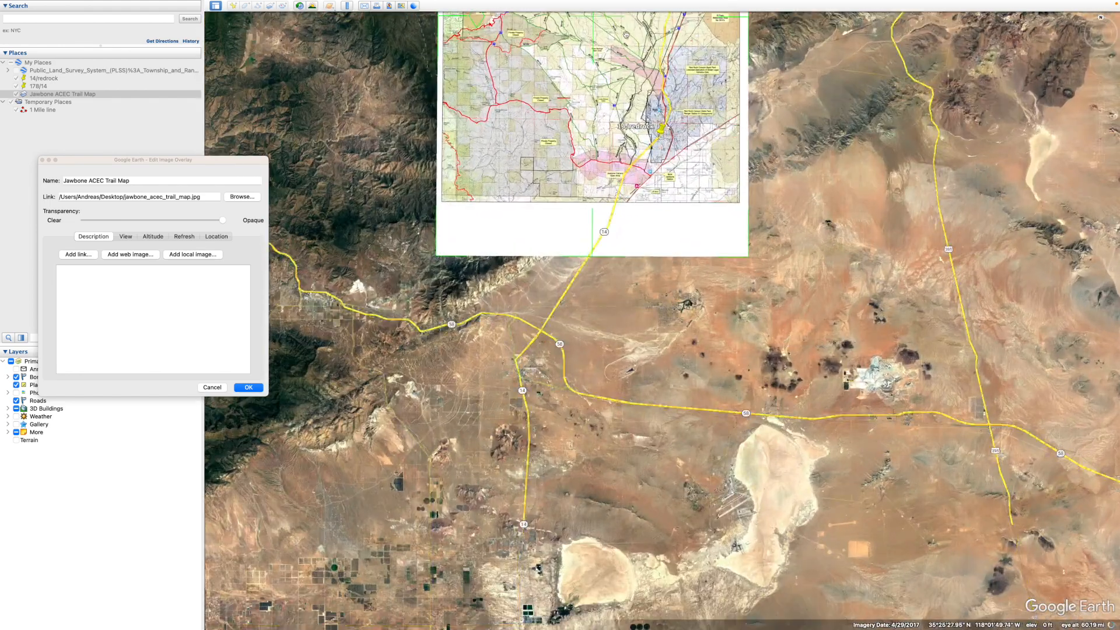
pyautogui.moveTo(816, 84); pyautogui.dragTo(849, 367)
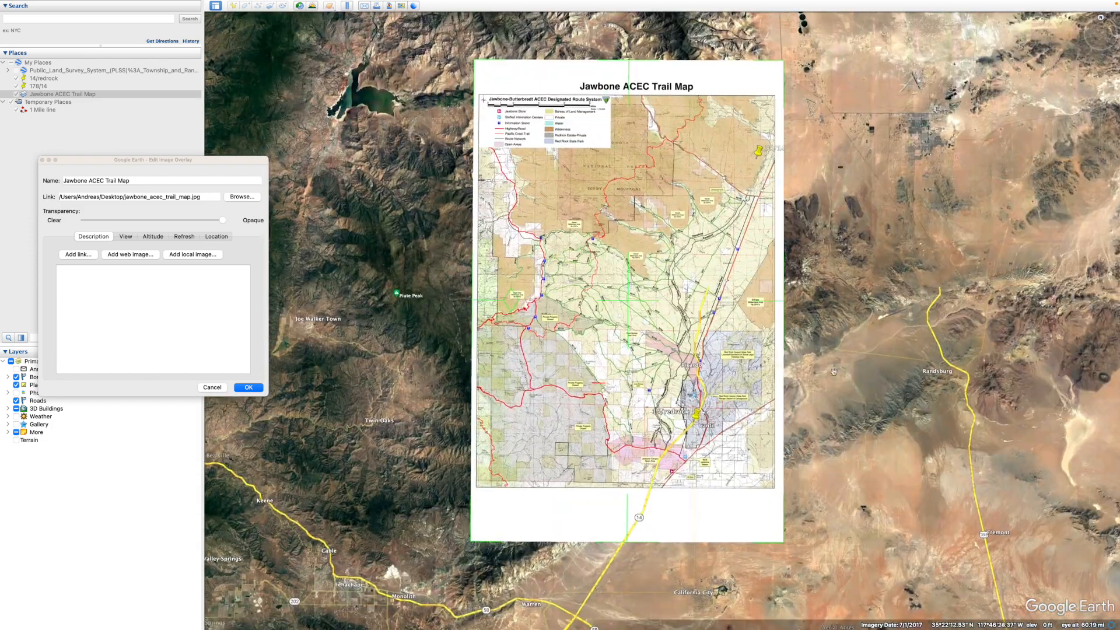
pyautogui.moveTo(627, 302); pyautogui.dragTo(622, 266)
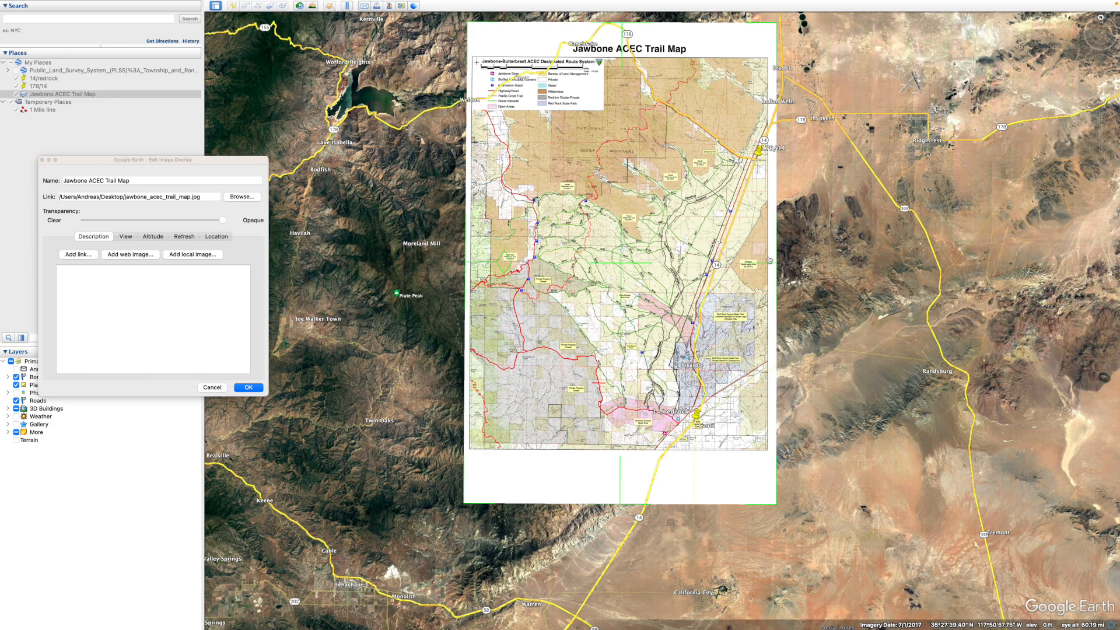
pyautogui.scroll(5, 752, 204)
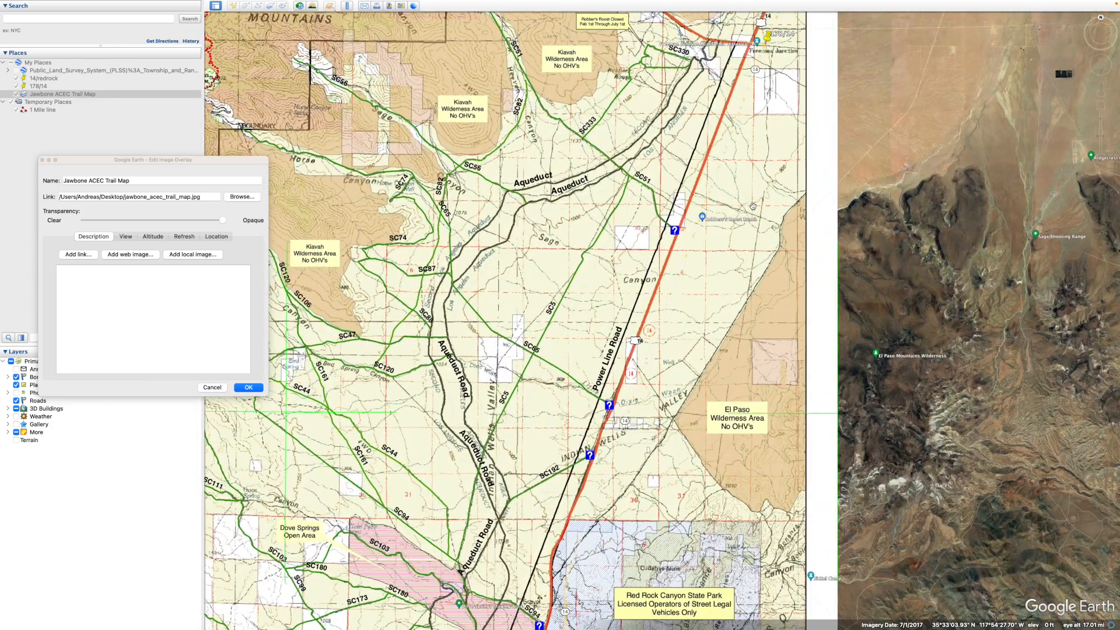
pyautogui.scroll(-3, 752, 205)
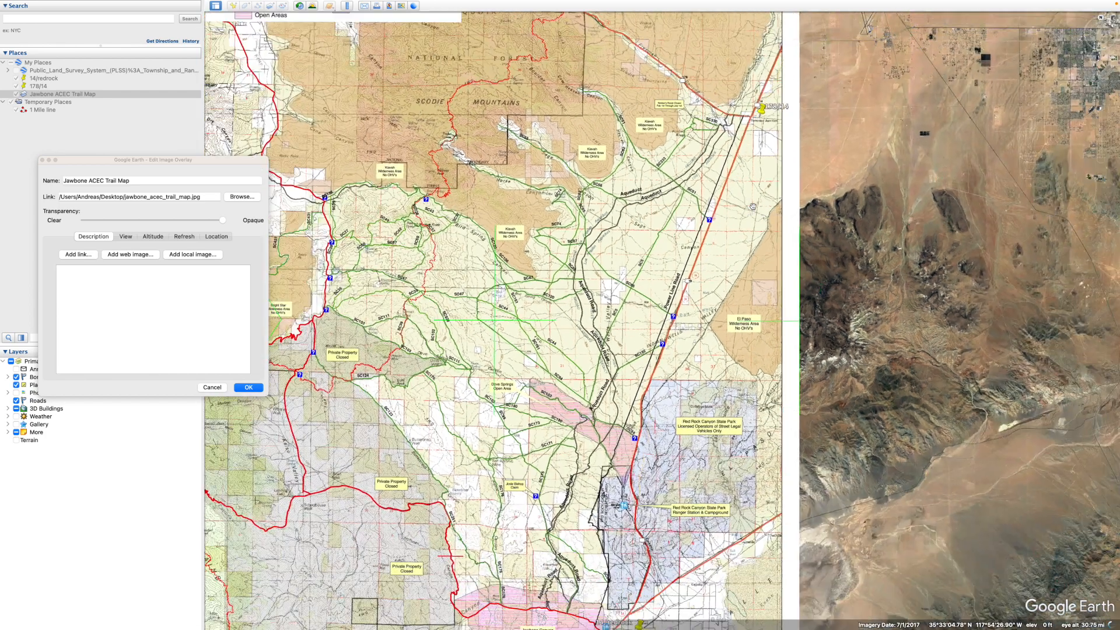
pyautogui.moveTo(494, 324); pyautogui.dragTo(504, 326)
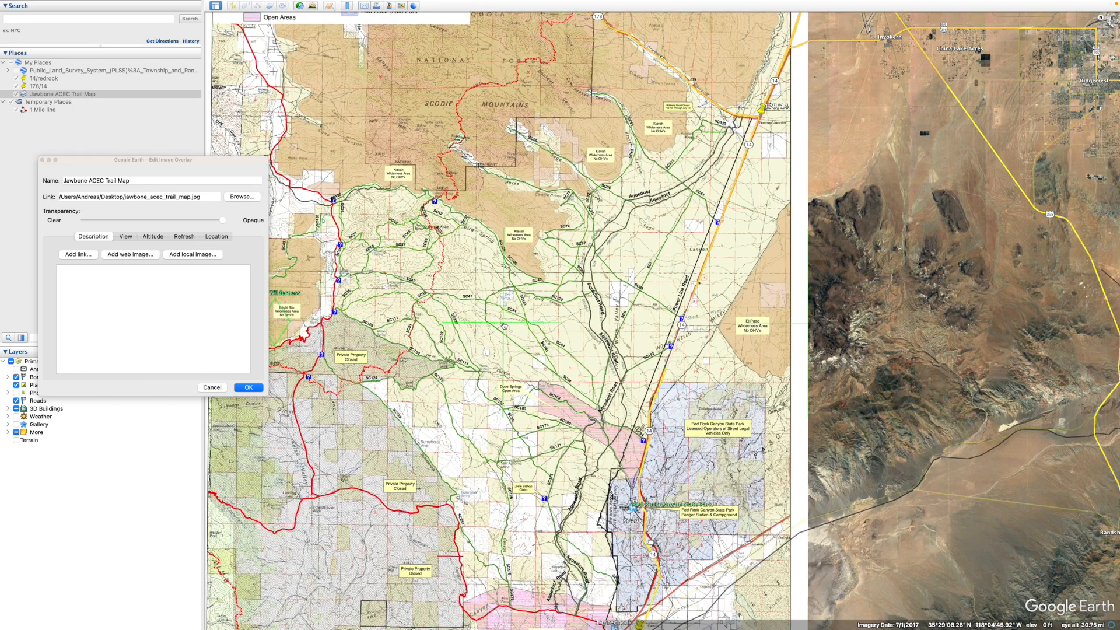
# Step: Check the overlay's alignment with Highway 14 and the two junction placemarks, both as a whole and up close
pyautogui.scroll(-5, 501, 249)
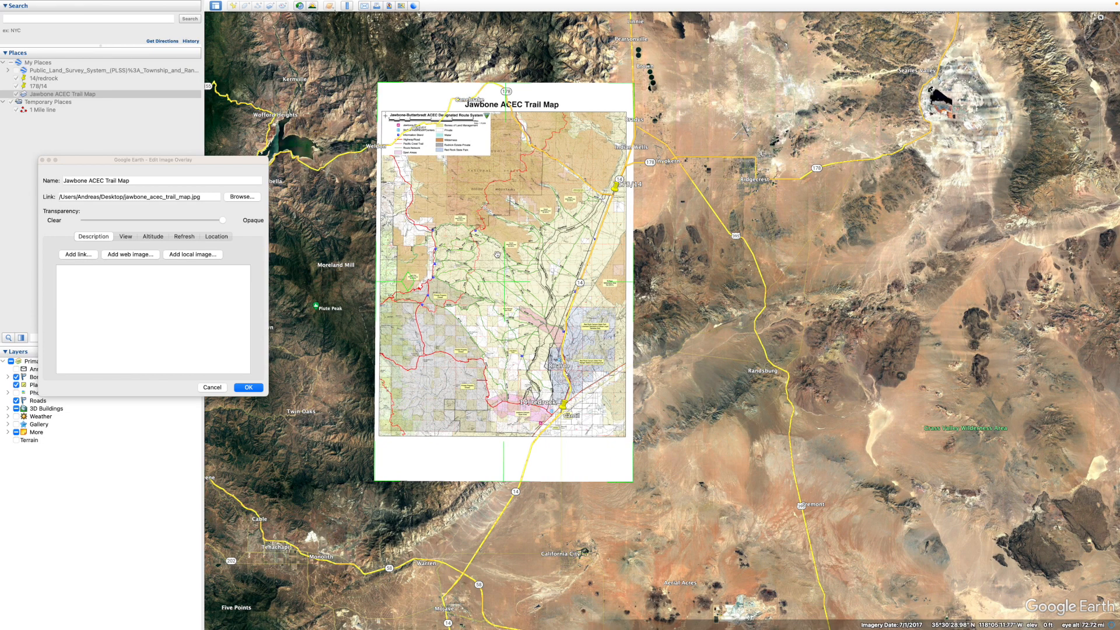
pyautogui.scroll(3, 495, 253)
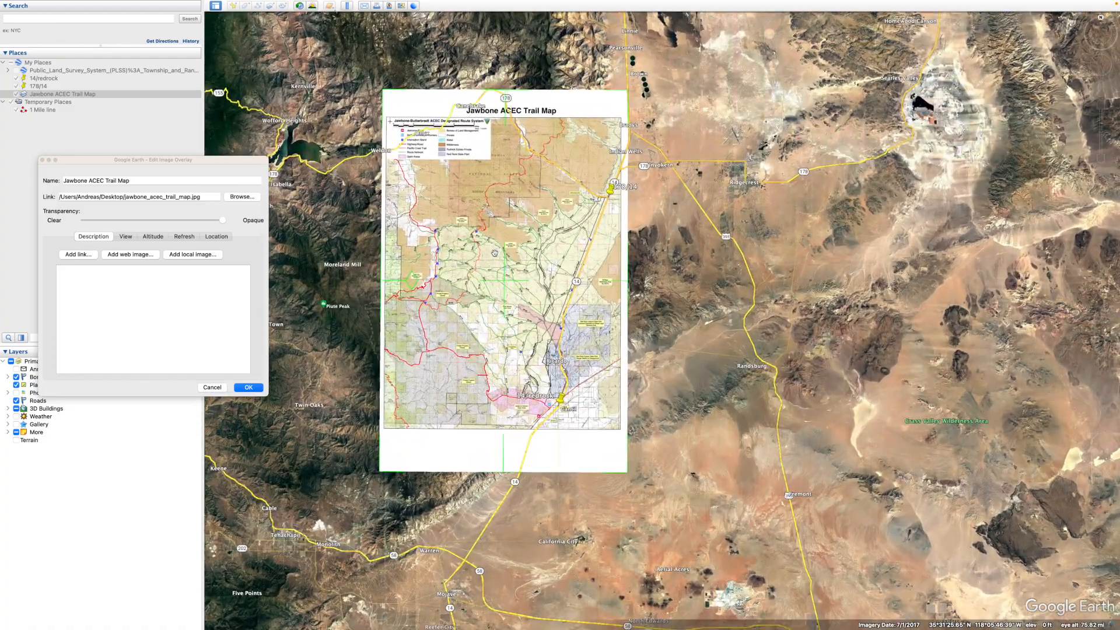
pyautogui.scroll(-2, 494, 253)
pyautogui.scroll(6, 495, 254)
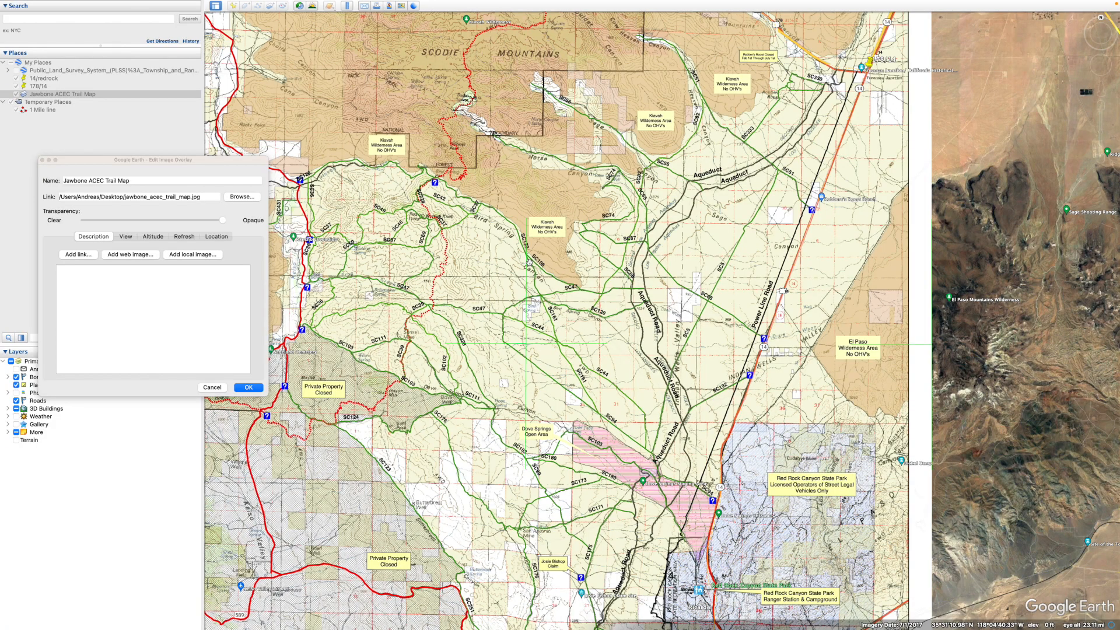
# Step: Save the trail map overlay's position and turn on the Public Land Survey System township and range grid
pyautogui.scroll(-2, 528, 262)
pyautogui.scroll(2, 529, 262)
pyautogui.scroll(-4, 529, 261)
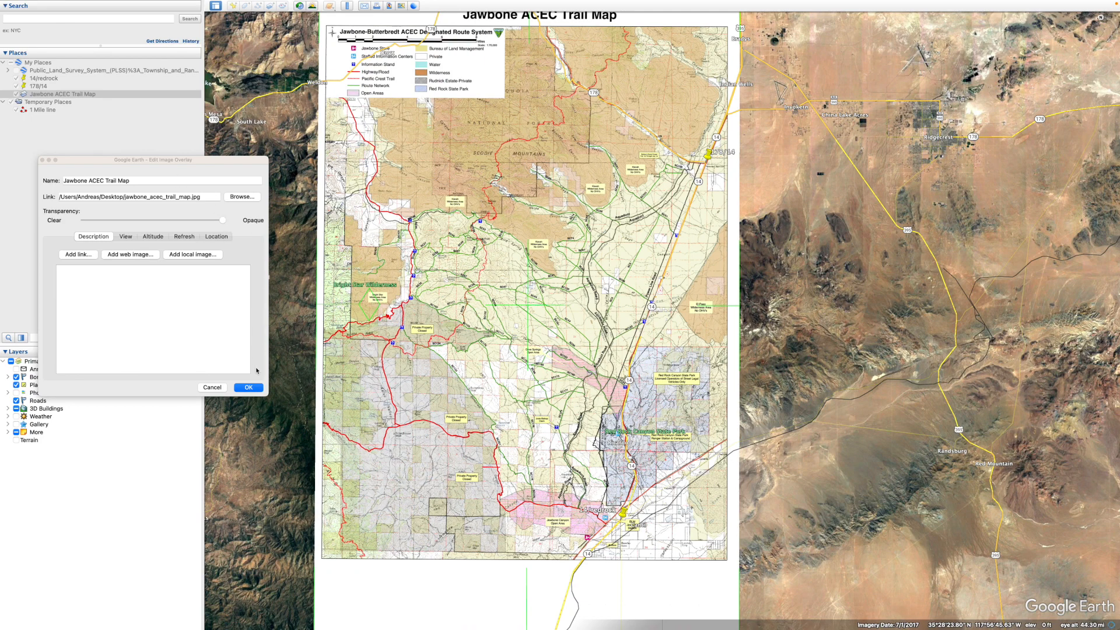
pyautogui.click(249, 388)
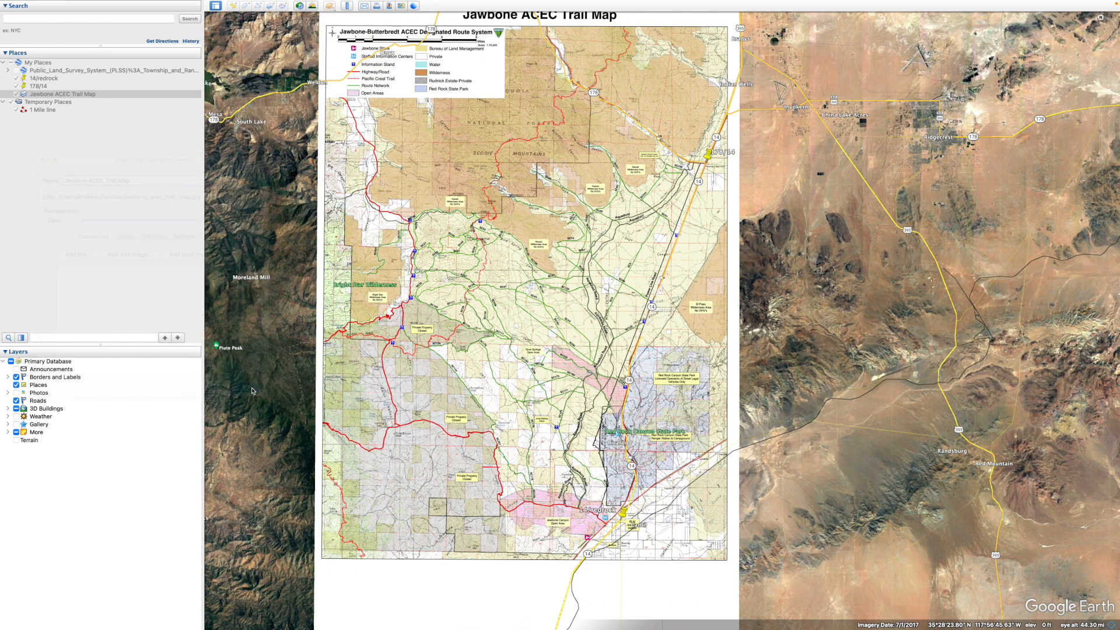
pyautogui.click(16, 70)
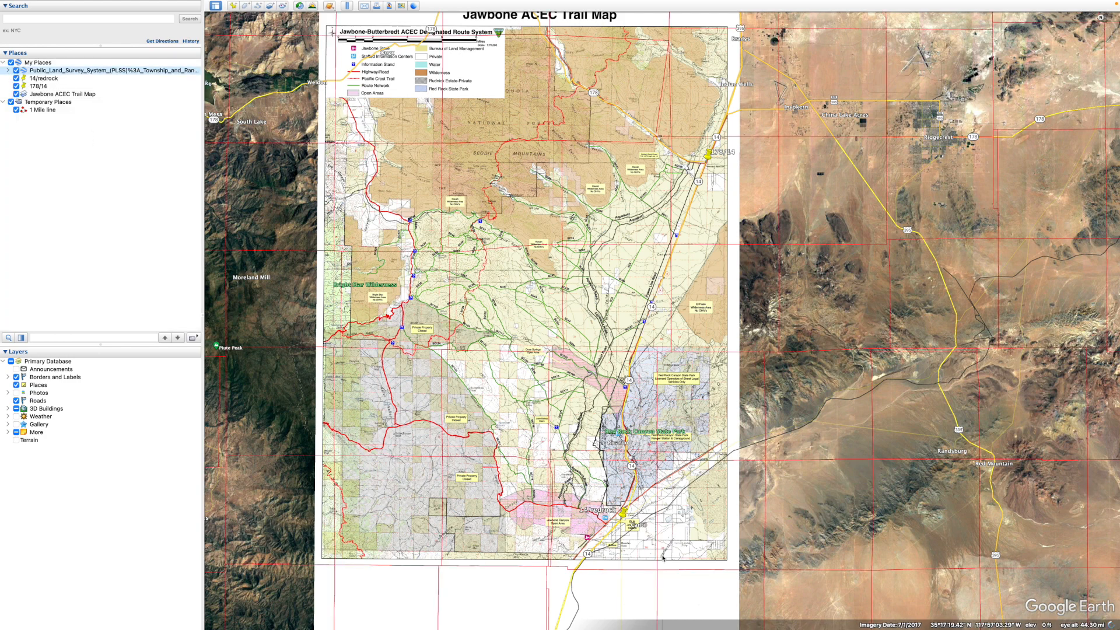
# Step: Compare the survey grid lines with the township and section lines printed along the overlay's southern part
pyautogui.scroll(-2, 663, 557)
pyautogui.scroll(5, 663, 557)
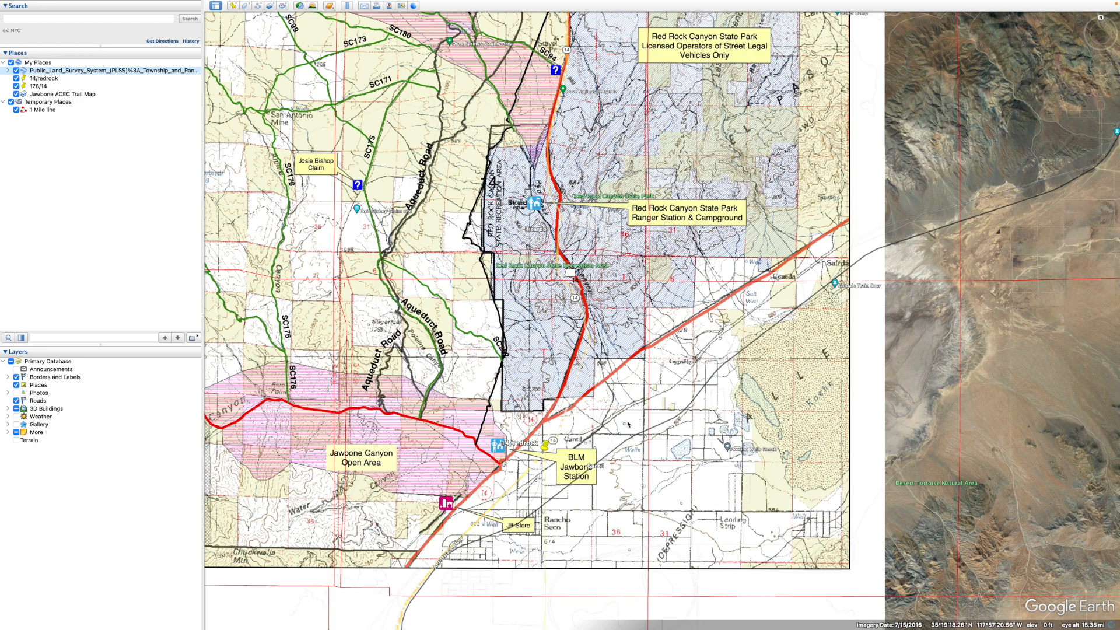
pyautogui.scroll(4, 910, 324)
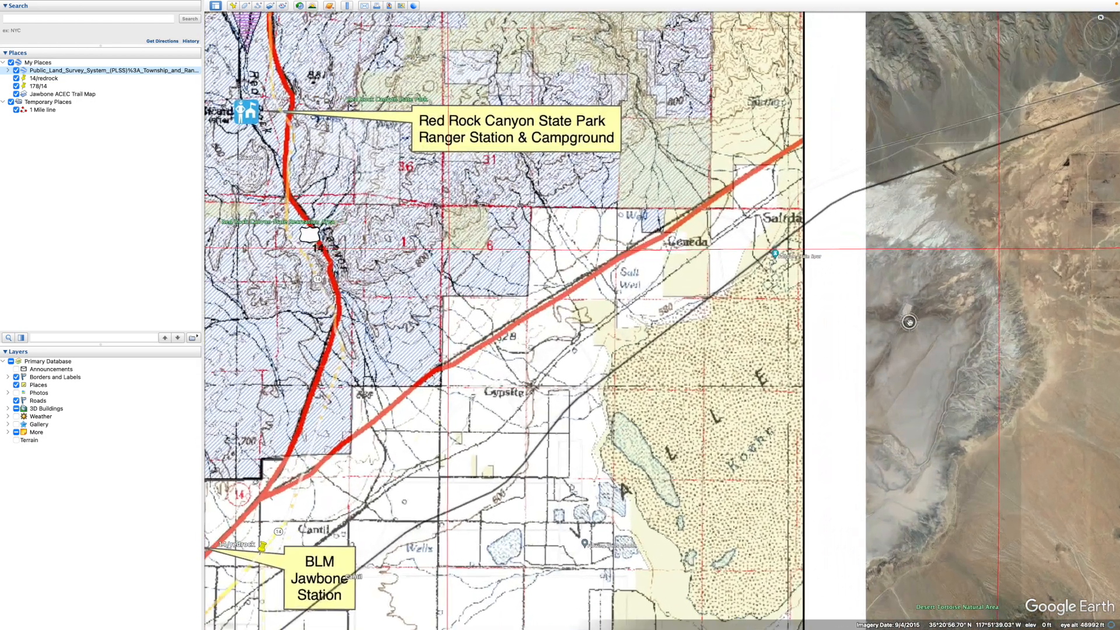
pyautogui.scroll(-5, 910, 324)
pyautogui.moveTo(912, 399); pyautogui.dragTo(913, 349)
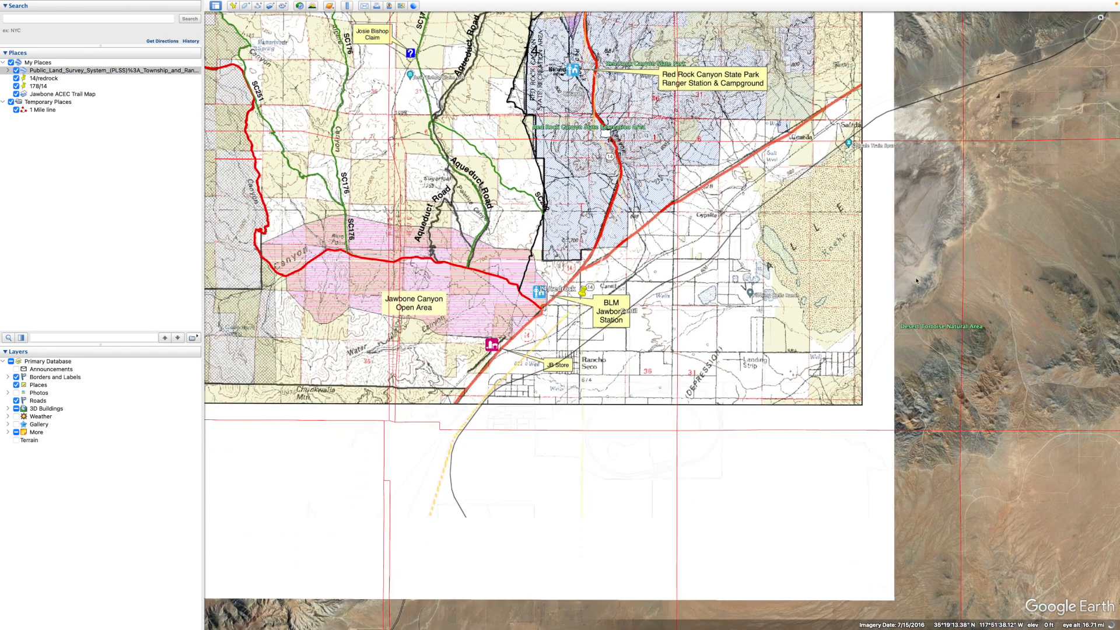
pyautogui.moveTo(540, 466); pyautogui.dragTo(650, 465)
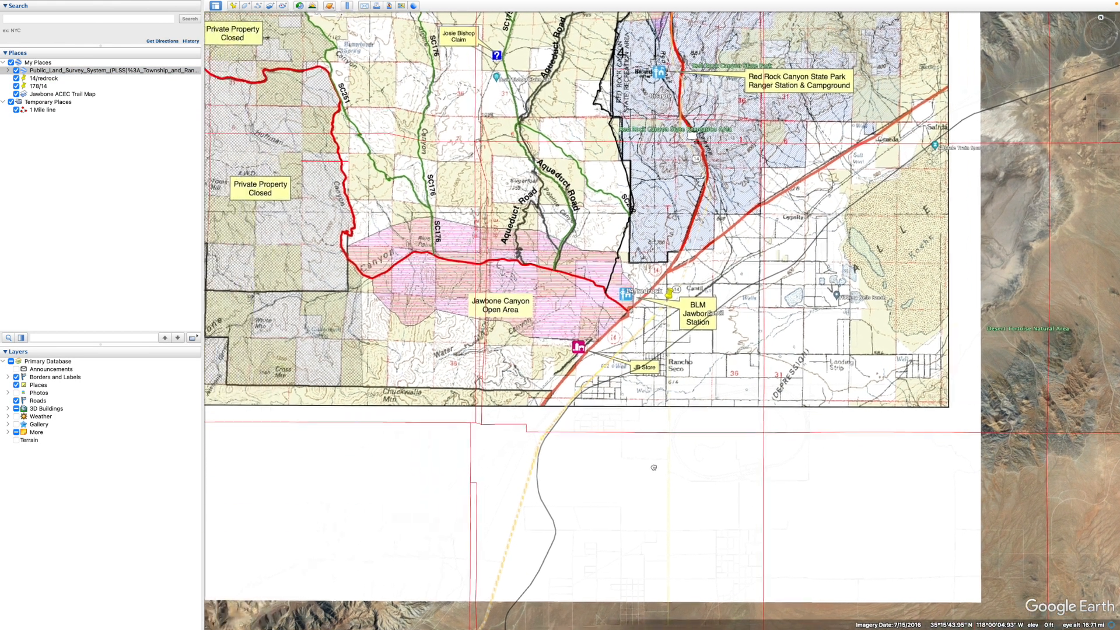
pyautogui.moveTo(532, 487); pyautogui.dragTo(863, 491)
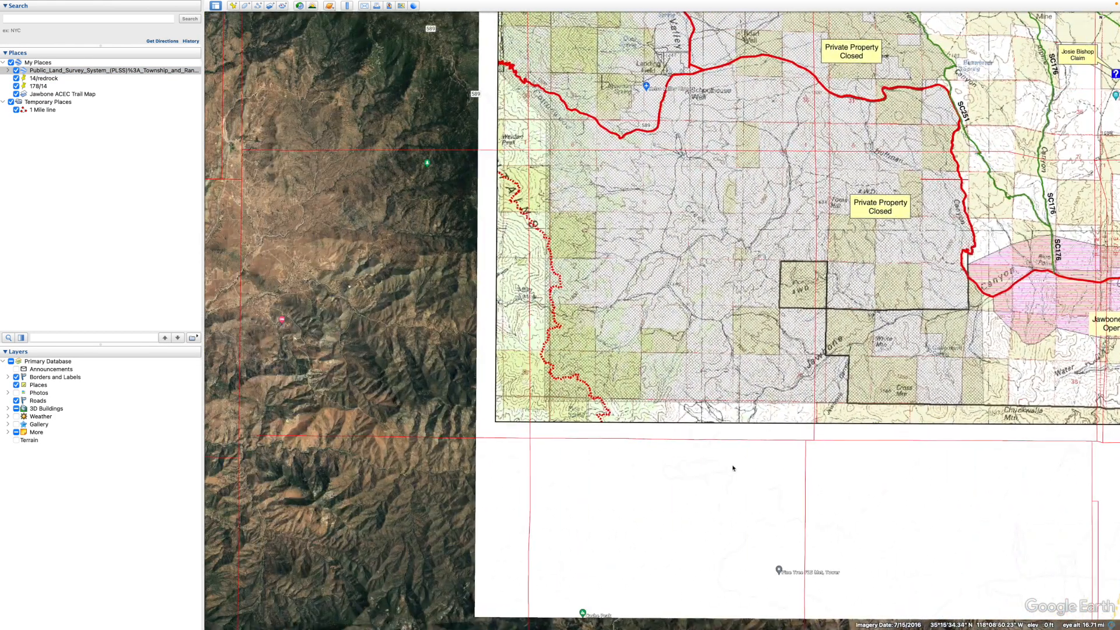
pyautogui.scroll(-5, 422, 254)
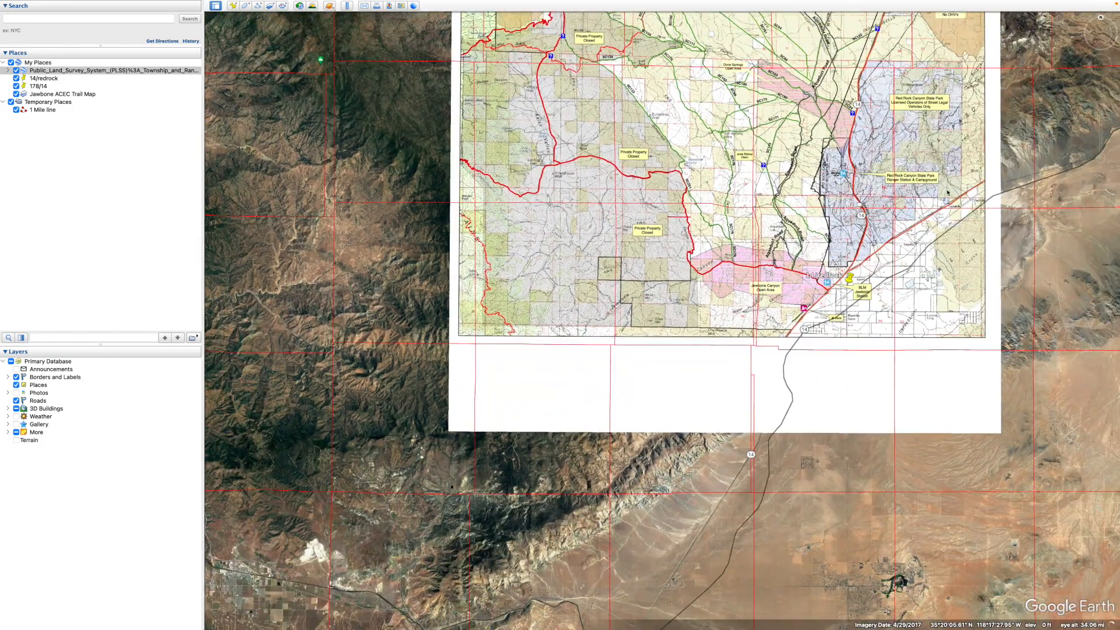
pyautogui.moveTo(836, 127); pyautogui.dragTo(812, 330)
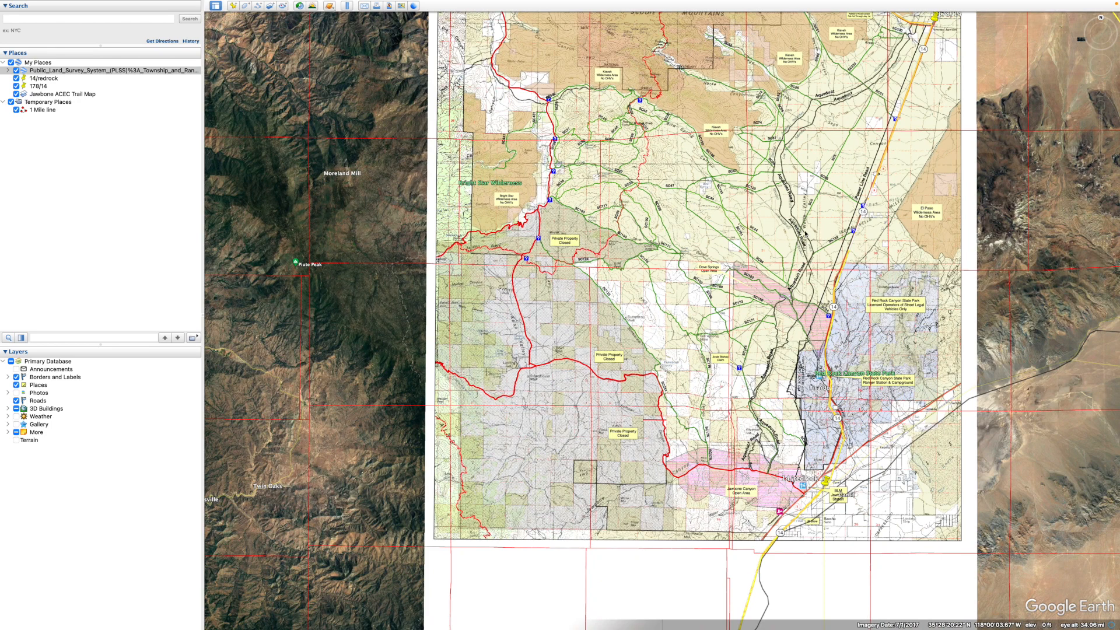
# Step: Reopen the Jawbone ACEC Trail Map overlay for editing, nudge it slightly west and stretch its east edge slightly outward
pyautogui.rightClick(47, 95)
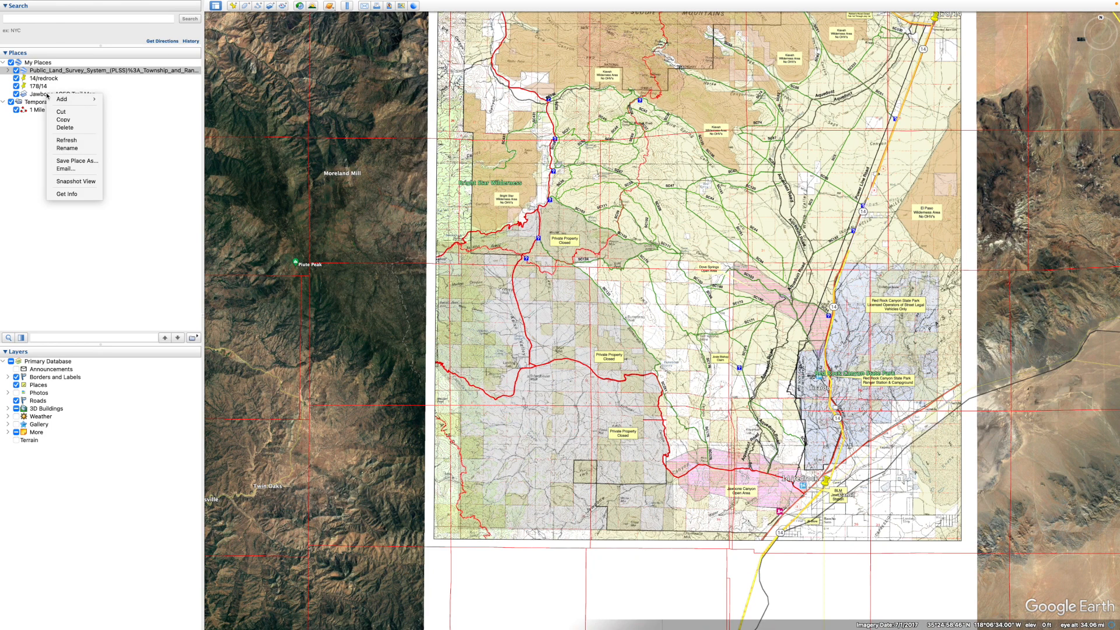
pyautogui.click(78, 194)
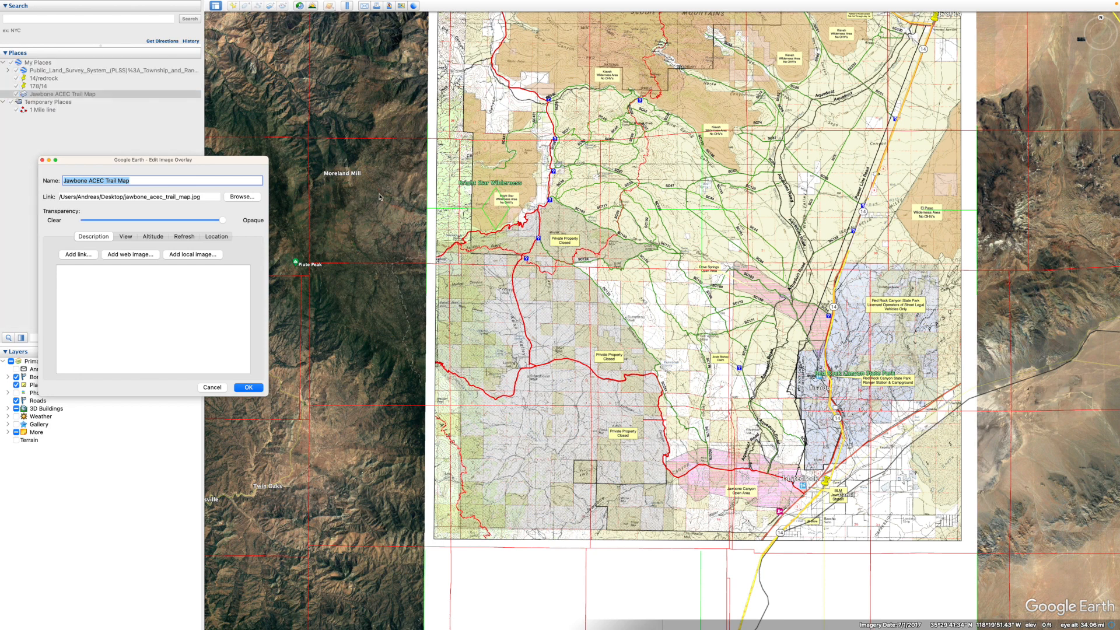
pyautogui.click(1017, 168)
pyautogui.moveTo(1004, 159); pyautogui.dragTo(1000, 352)
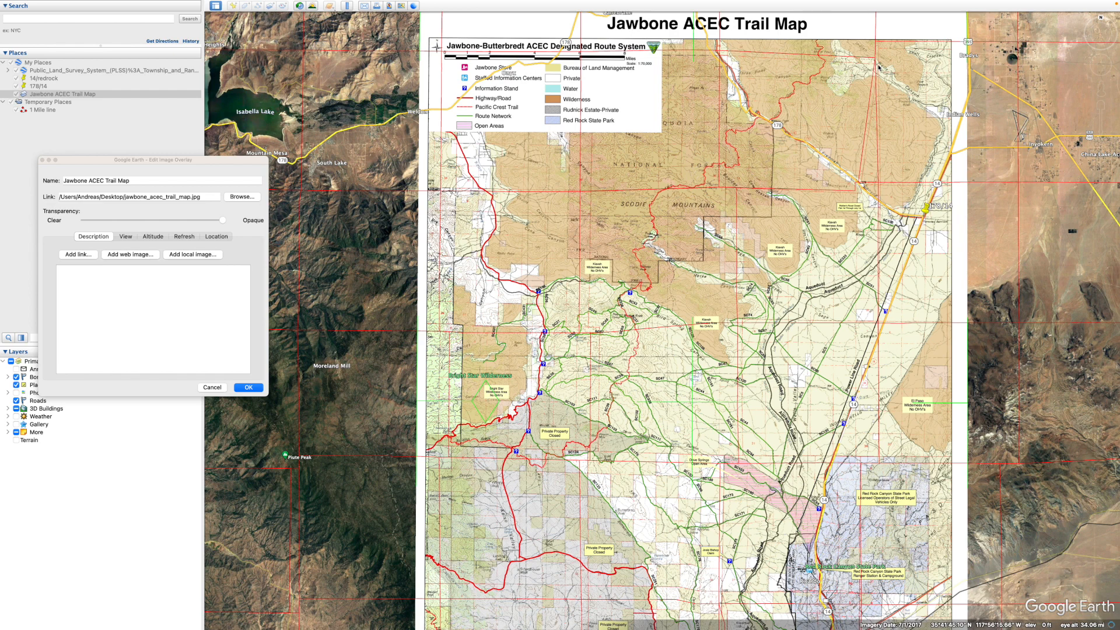
pyautogui.moveTo(692, 403); pyautogui.dragTo(688, 402)
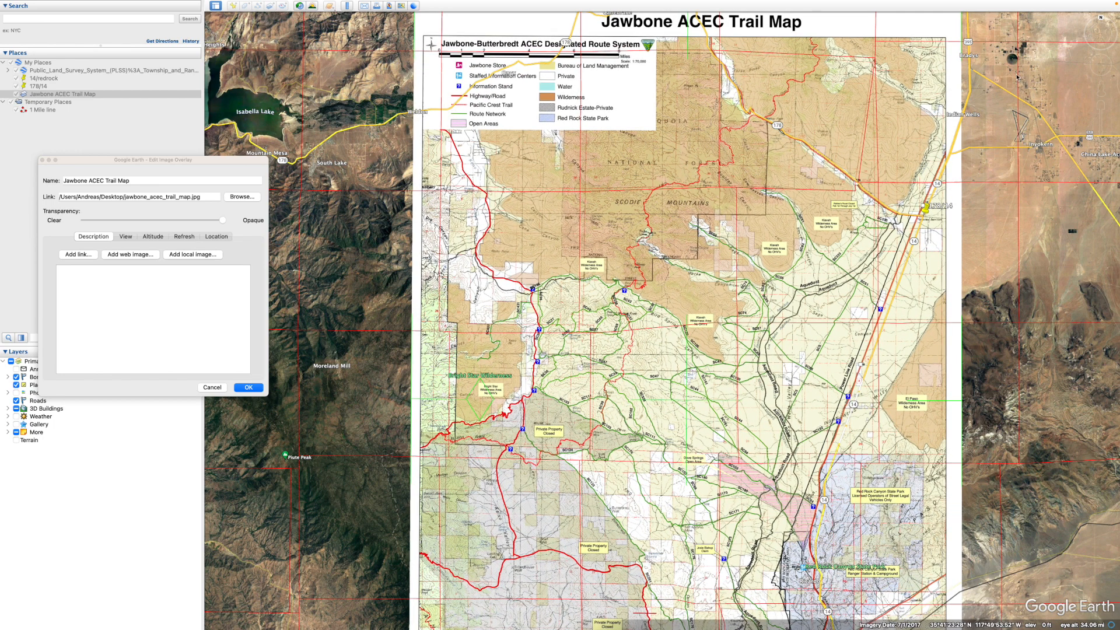
pyautogui.moveTo(1037, 73); pyautogui.dragTo(1038, 160)
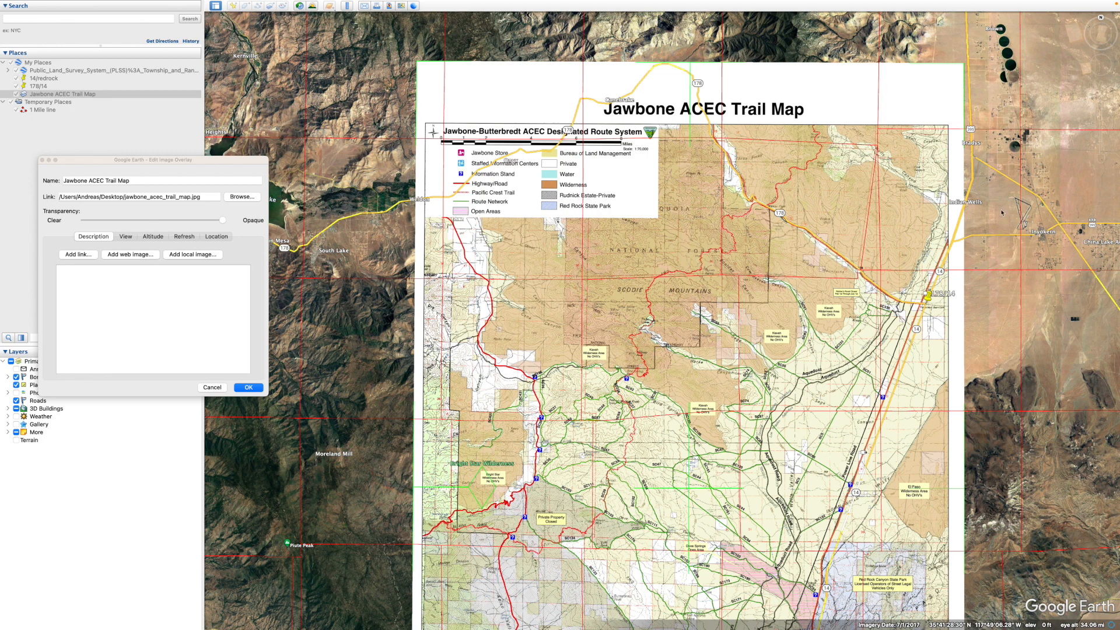
pyautogui.moveTo(965, 492); pyautogui.dragTo(969, 493)
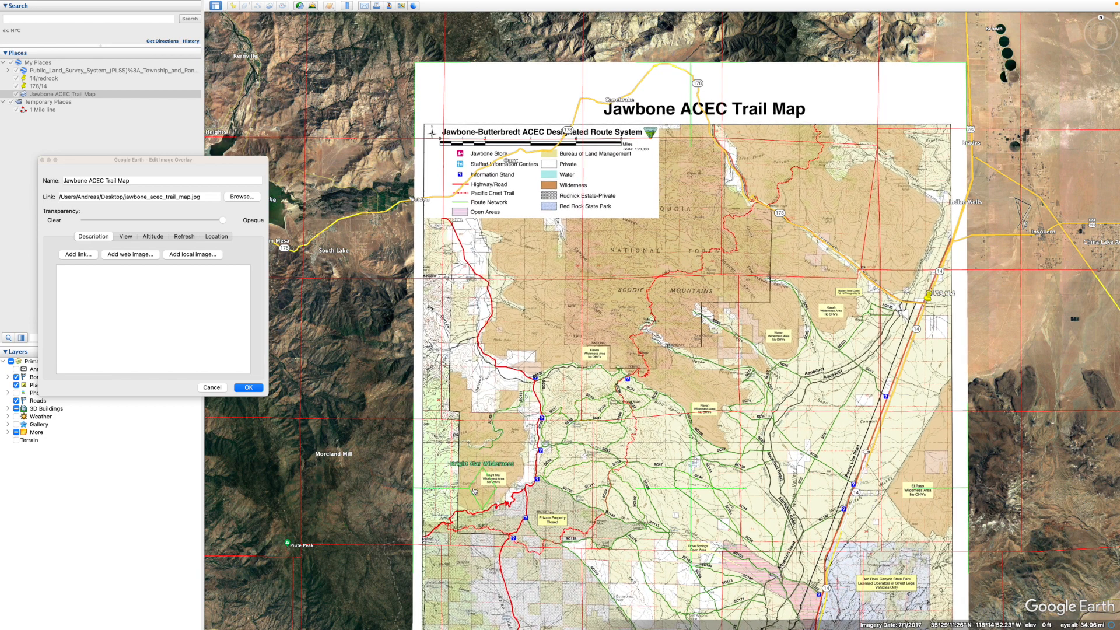
# Step: Stretch the overlay's north edge slightly and shift the whole overlay a little southwest to fit the survey grid and roads
pyautogui.scroll(5, 875, 149)
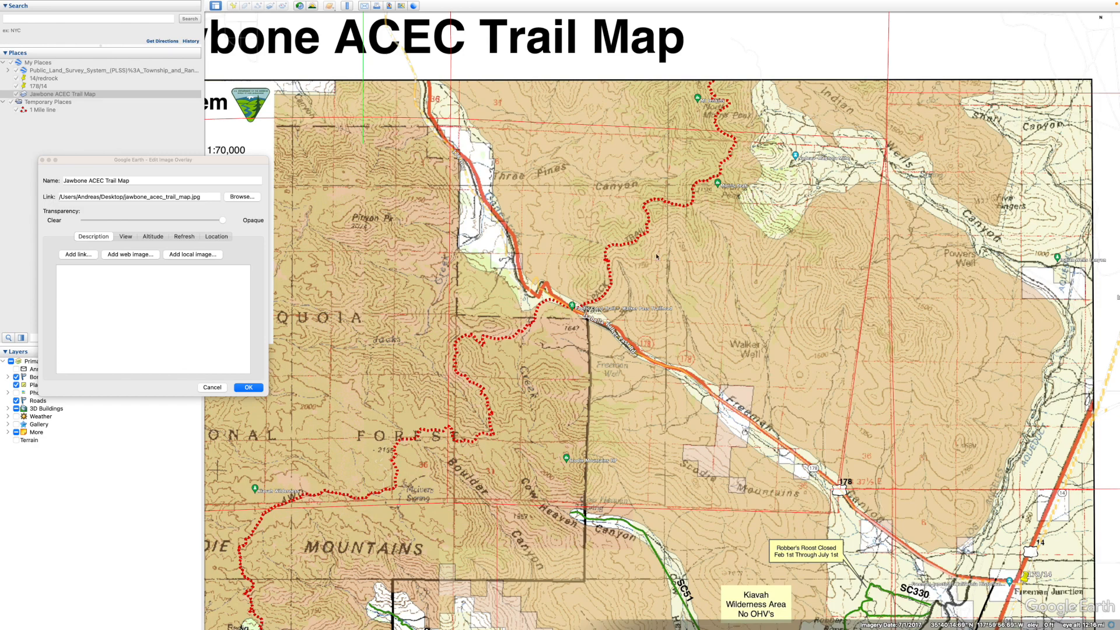
pyautogui.scroll(-5, 628, 196)
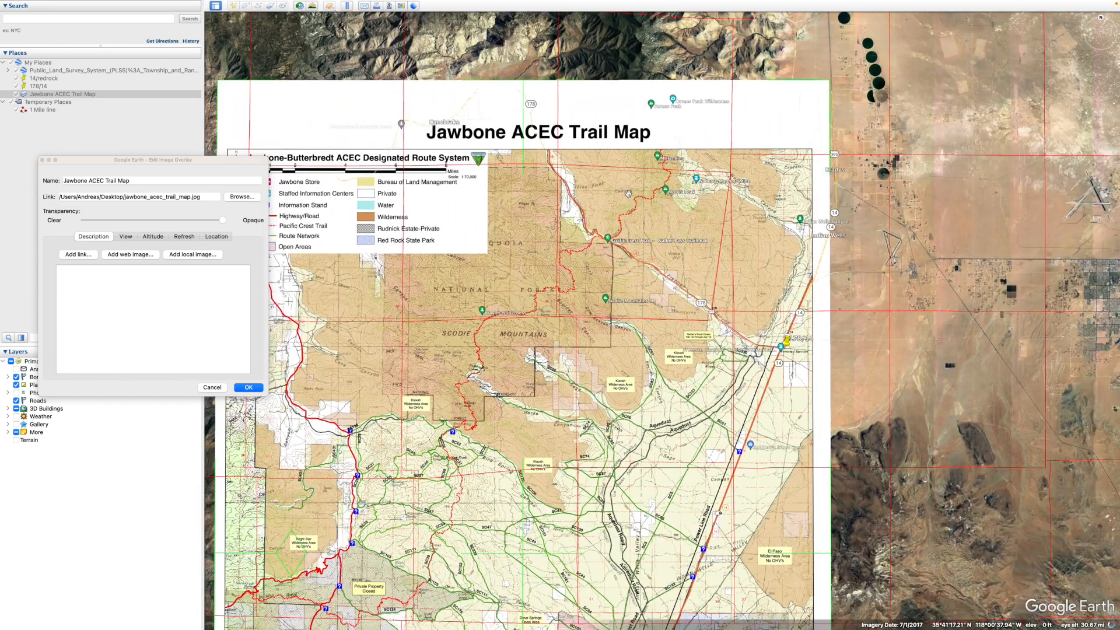
pyautogui.moveTo(525, 85); pyautogui.dragTo(523, 79)
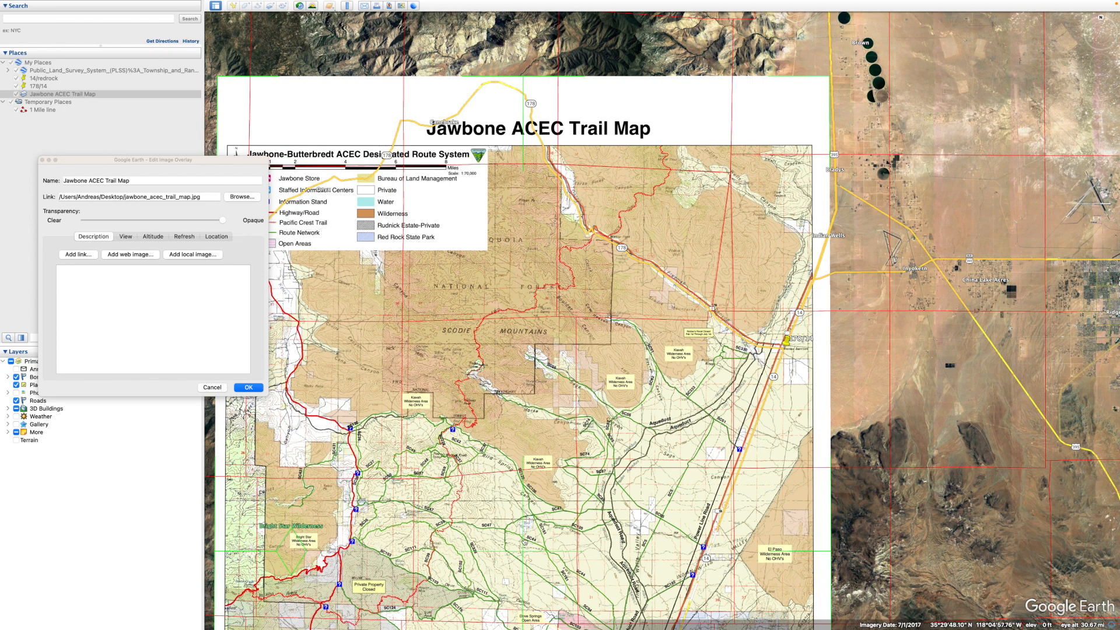
pyautogui.moveTo(524, 556); pyautogui.dragTo(520, 559)
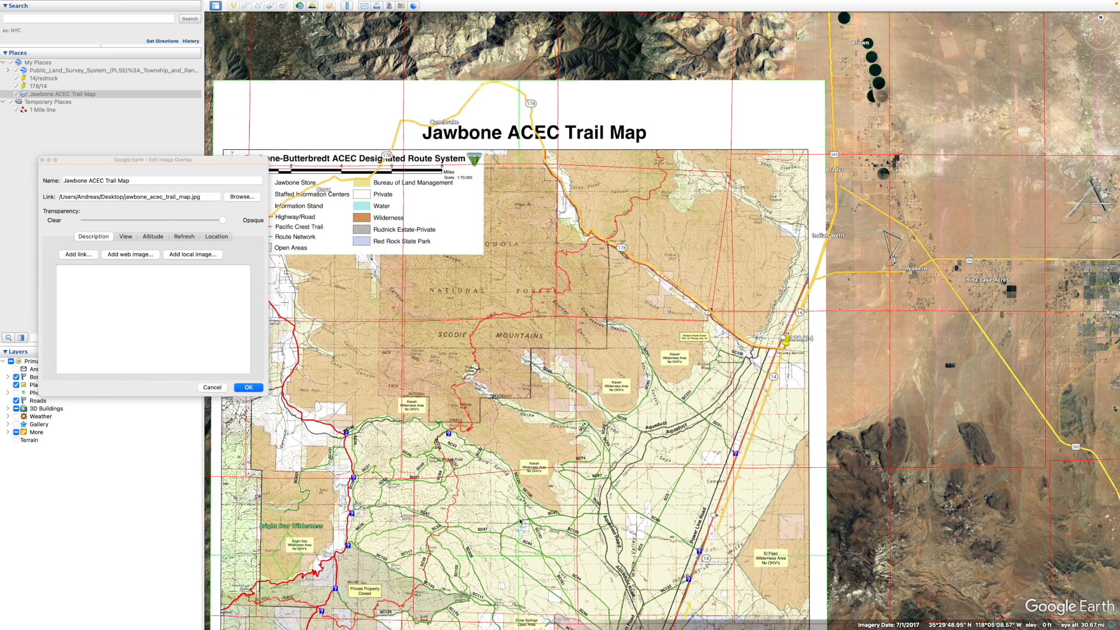
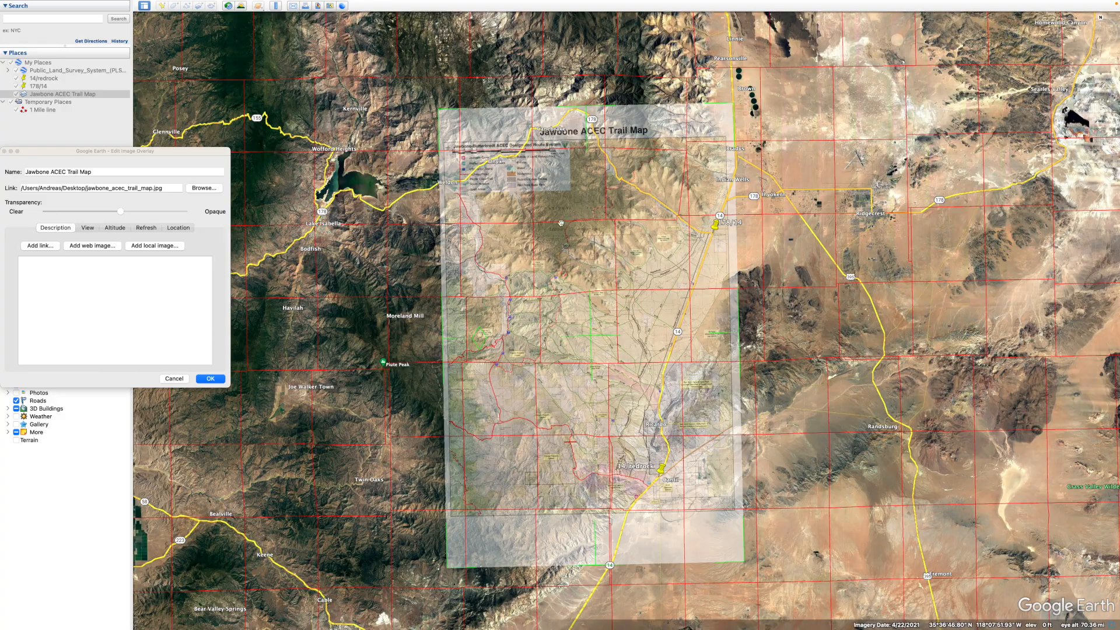
# Step: Examine the semi-transparent overlay up close along Highway 178, the legend area and its western side against the terrain and grid
pyautogui.scroll(5, 695, 191)
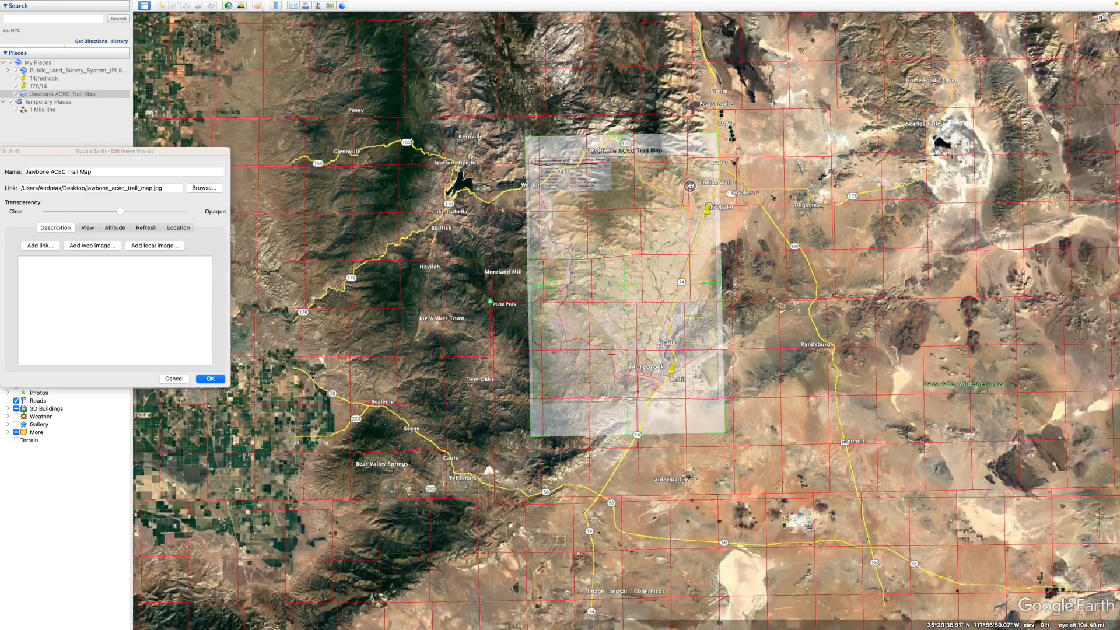
pyautogui.scroll(5, 690, 185)
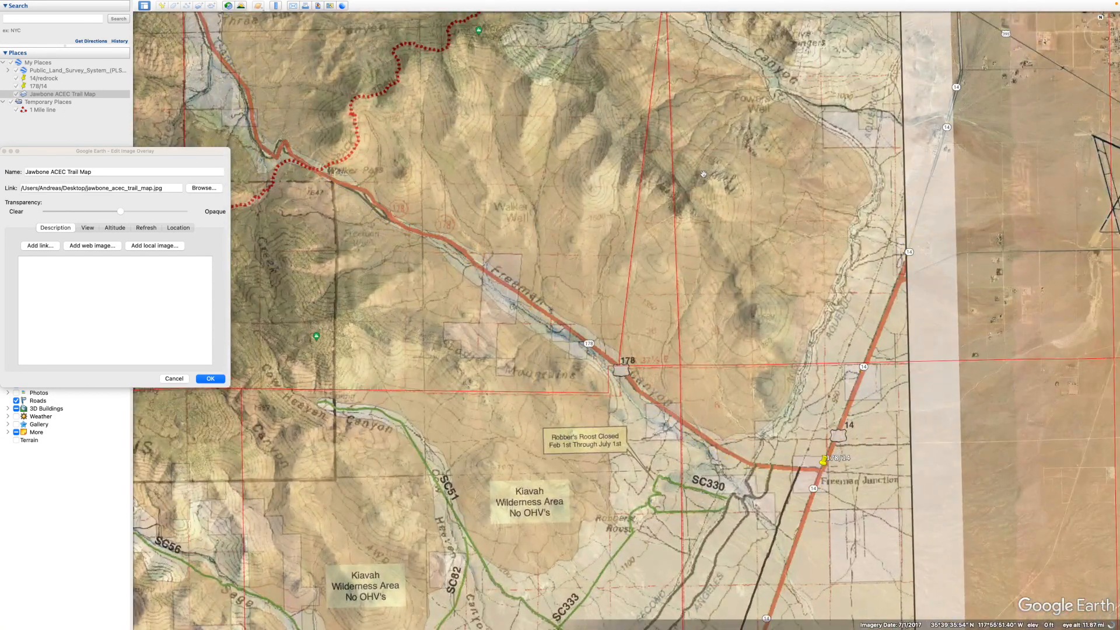
pyautogui.moveTo(702, 168); pyautogui.dragTo(711, 215)
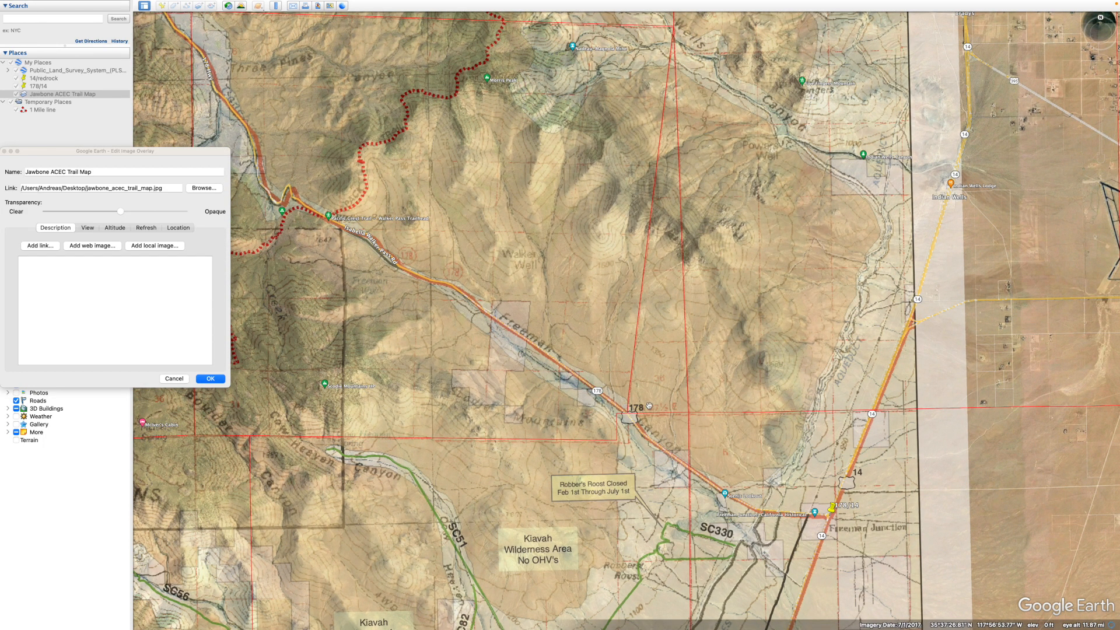
pyautogui.moveTo(437, 351); pyautogui.dragTo(684, 568)
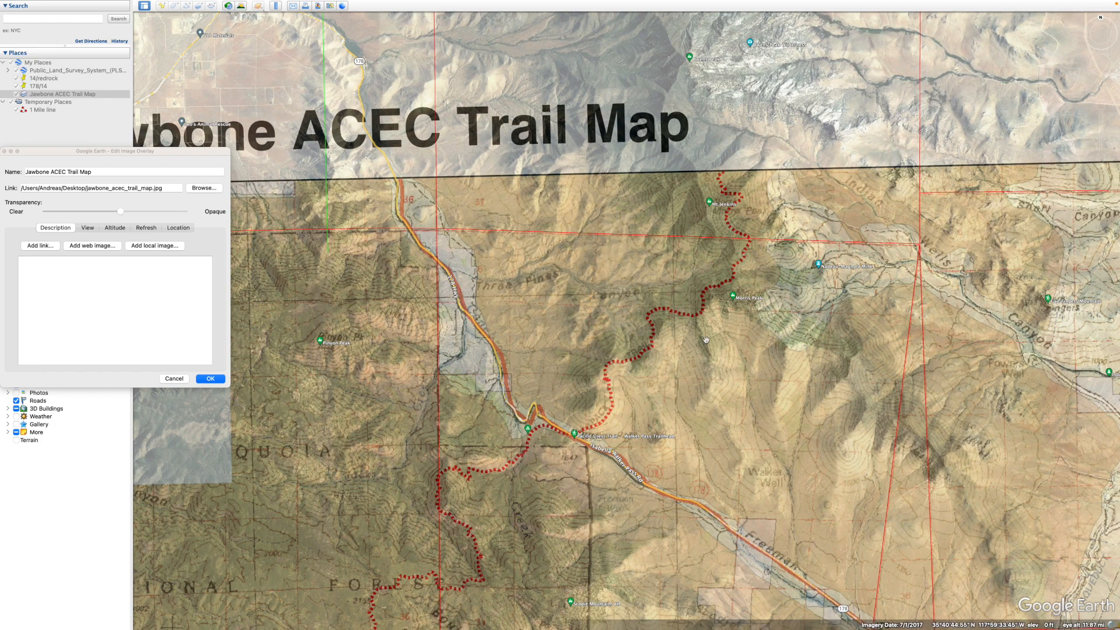
pyautogui.moveTo(376, 396); pyautogui.dragTo(779, 349)
pyautogui.moveTo(448, 389); pyautogui.dragTo(903, 363)
pyautogui.moveTo(693, 559); pyautogui.dragTo(716, 387)
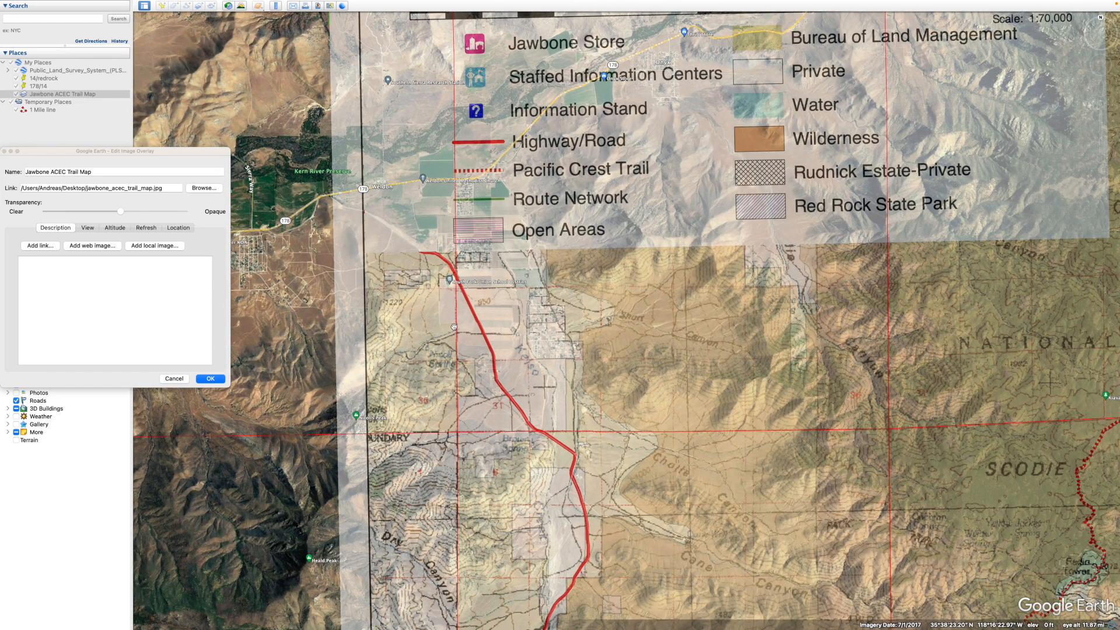
pyautogui.moveTo(668, 583); pyautogui.dragTo(586, 404)
pyautogui.moveTo(586, 496); pyautogui.dragTo(594, 249)
pyautogui.moveTo(476, 536); pyautogui.dragTo(518, 504)
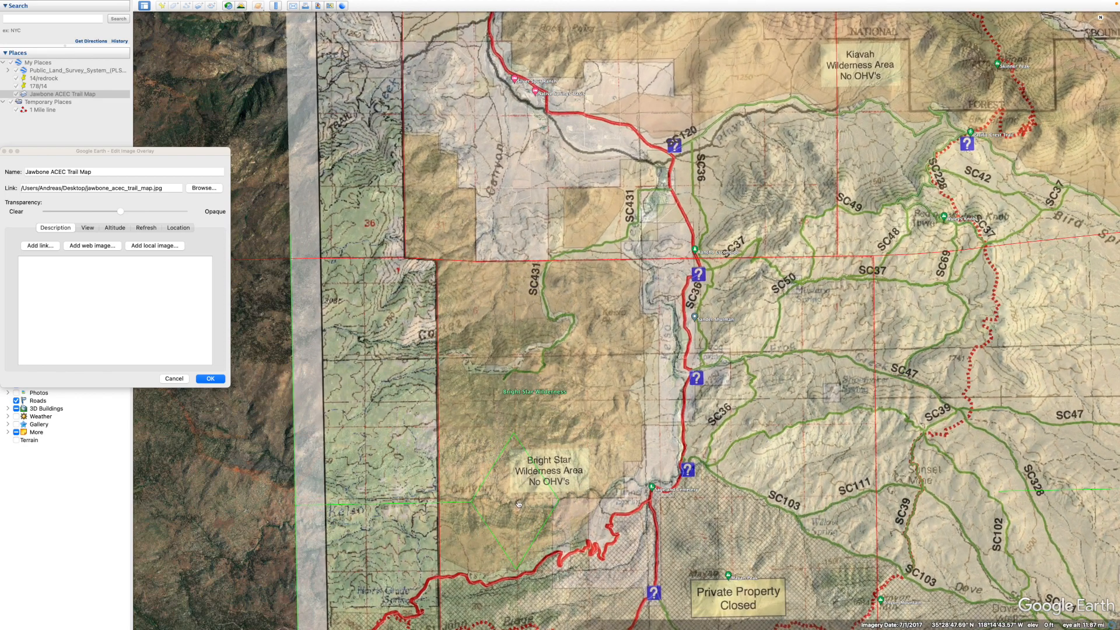
pyautogui.moveTo(764, 466); pyautogui.dragTo(699, 262)
pyautogui.moveTo(629, 491); pyautogui.dragTo(634, 457)
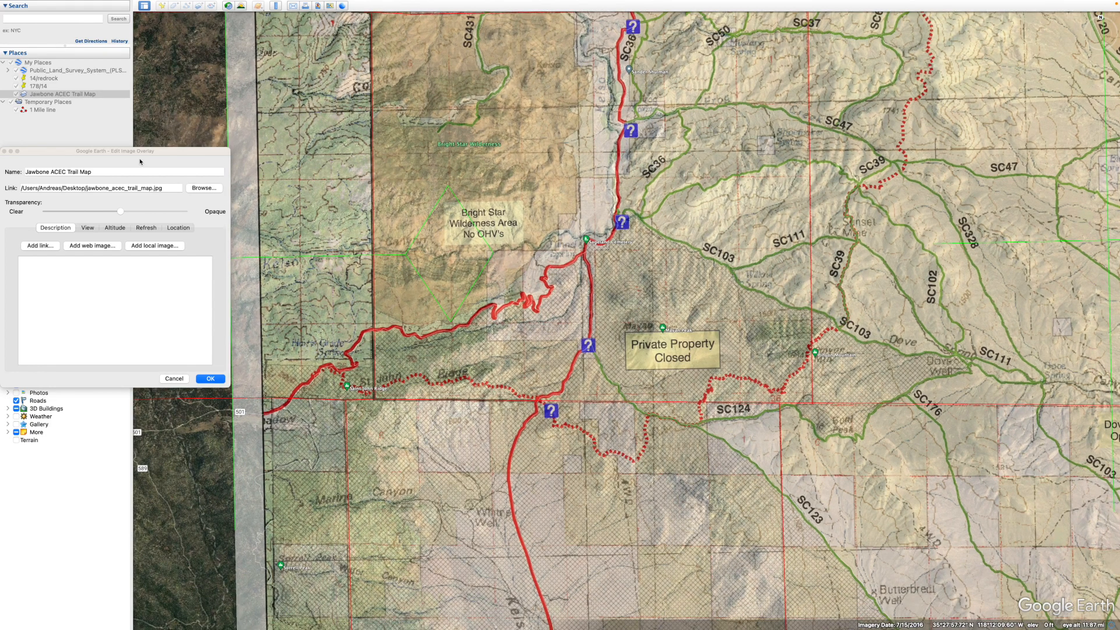
# Step: Fade the overlay toward clear and bring it back to about half transparency
pyautogui.click(123, 212)
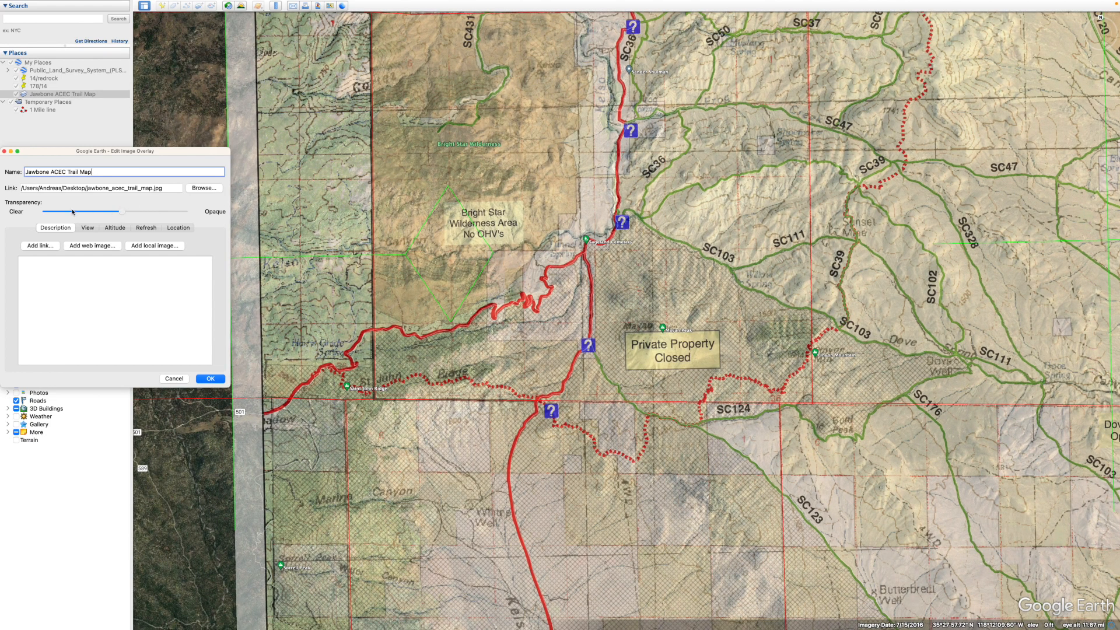
pyautogui.click(73, 211)
pyautogui.moveTo(74, 213); pyautogui.dragTo(121, 213)
# Step: View the whole semi-transparent overlay against its surroundings and save its adjusted placement
pyautogui.scroll(-3, 771, 277)
pyautogui.scroll(-5, 771, 277)
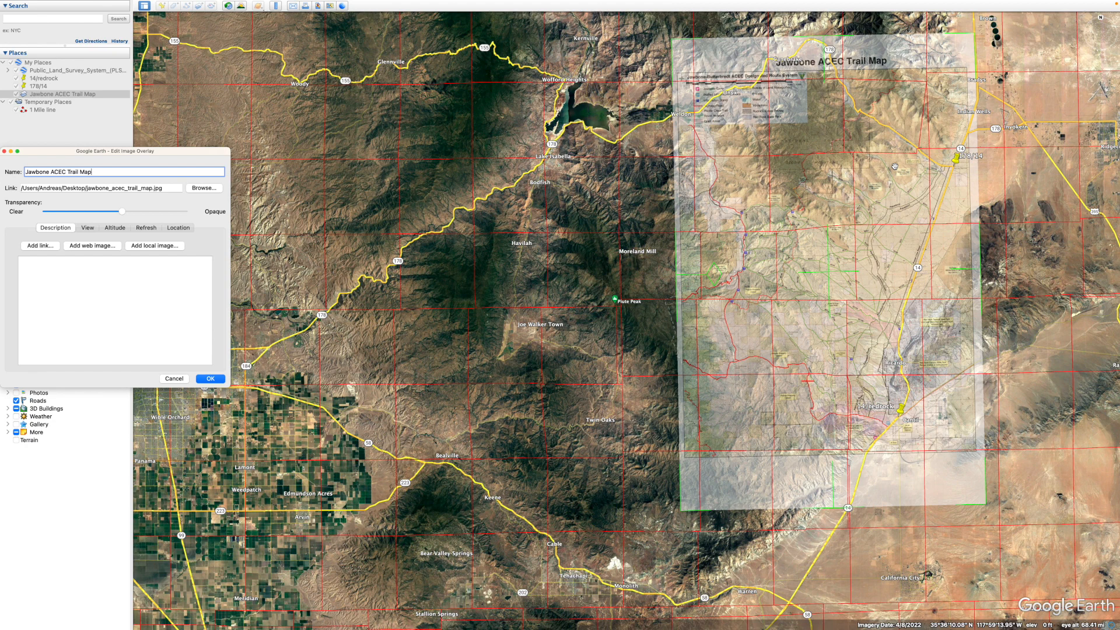
pyautogui.click(565, 264)
pyautogui.moveTo(564, 263); pyautogui.dragTo(422, 283)
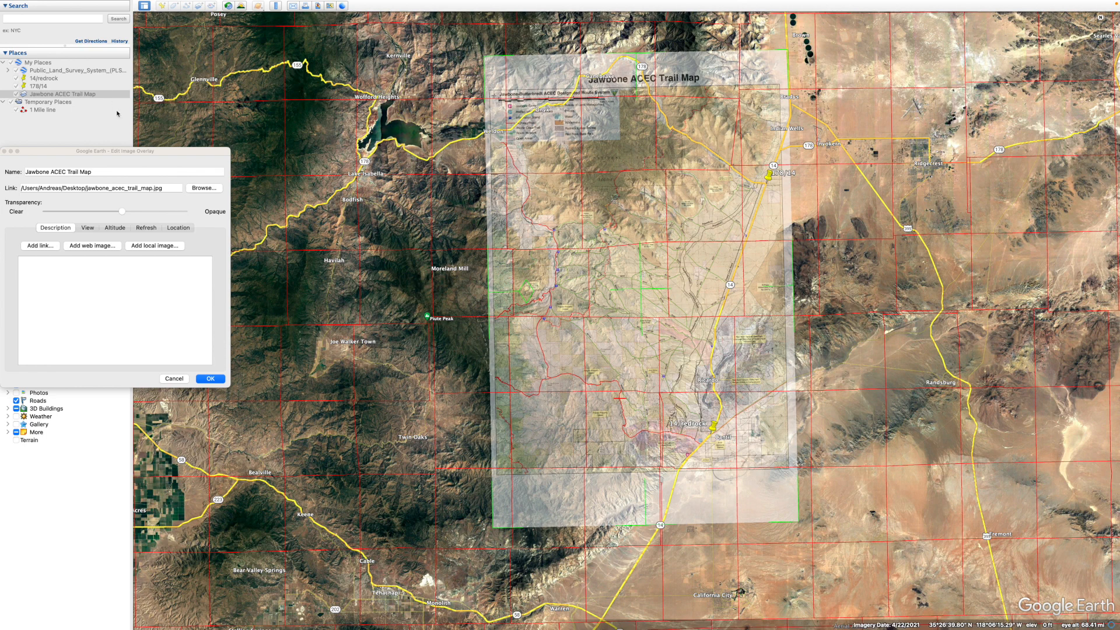
pyautogui.moveTo(165, 151); pyautogui.dragTo(178, 142)
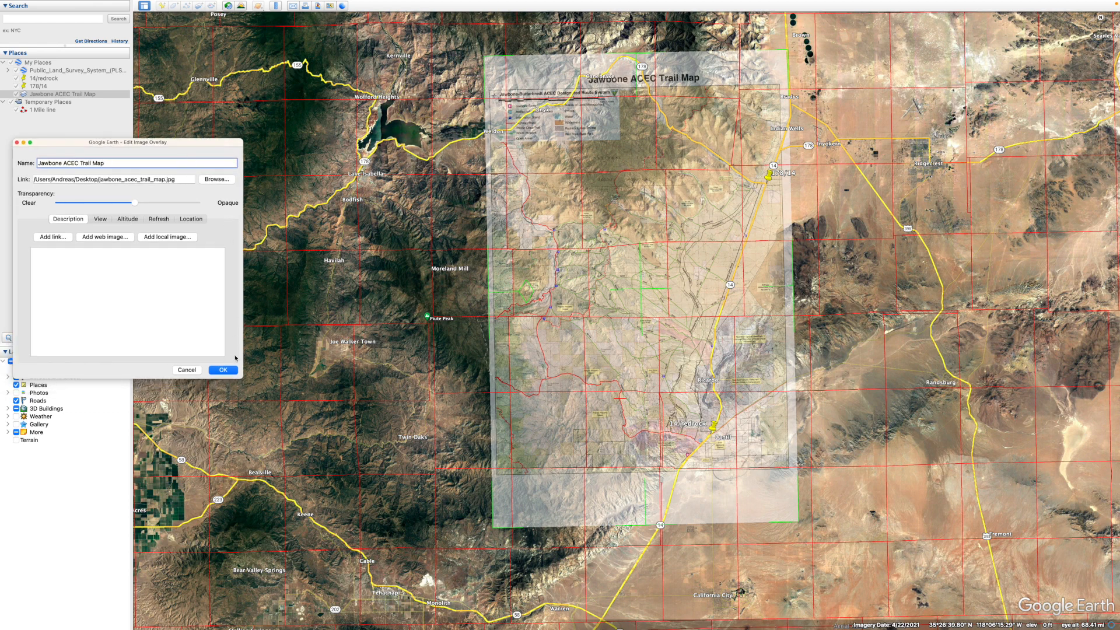
pyautogui.click(225, 370)
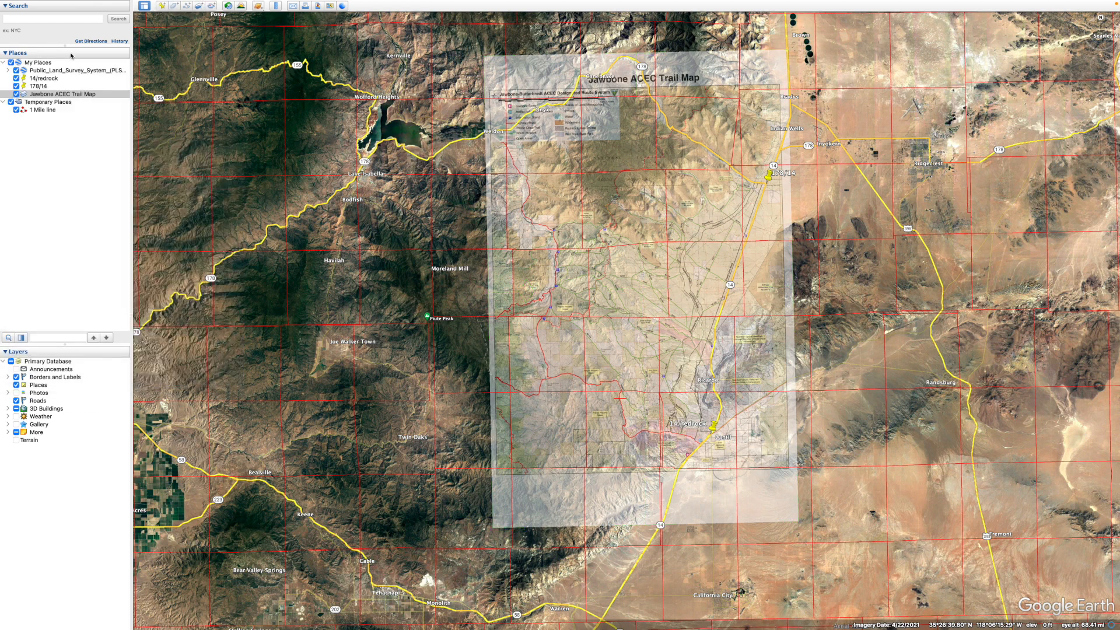
# Step: Make the Jawbone ACEC Trail Map overlay fully opaque and save the change
pyautogui.rightClick(55, 97)
pyautogui.click(93, 197)
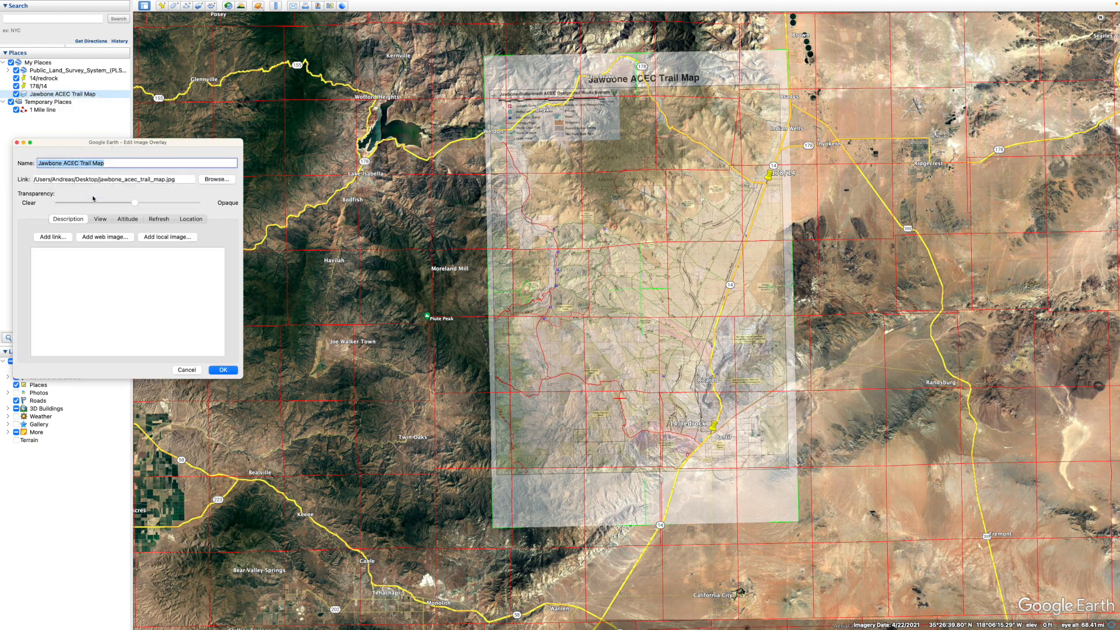
pyautogui.moveTo(135, 205); pyautogui.dragTo(199, 205)
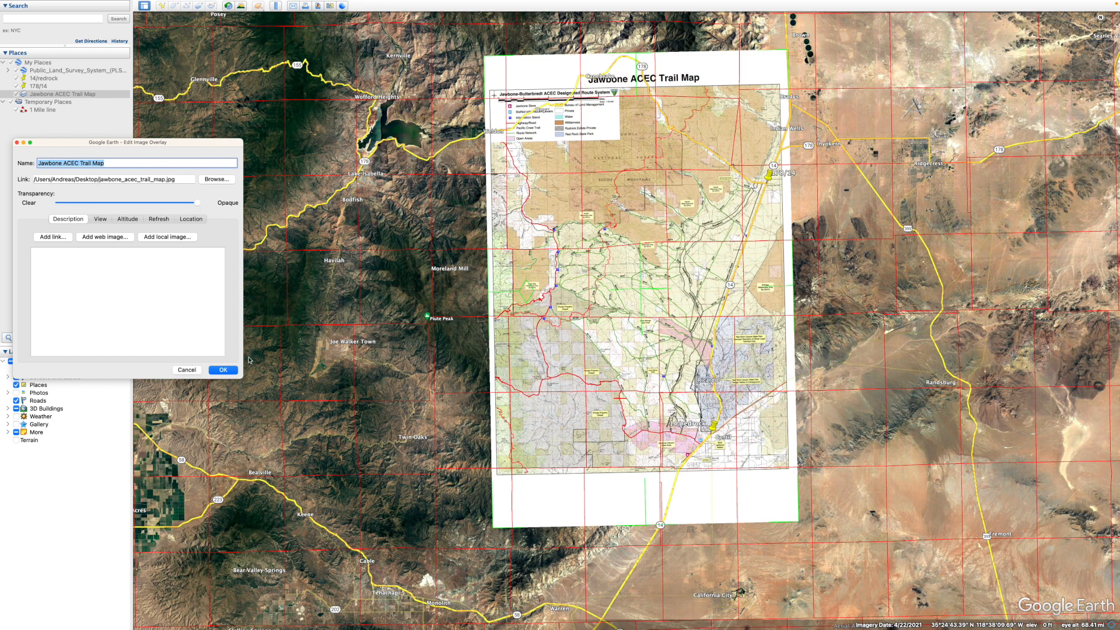
pyautogui.click(222, 369)
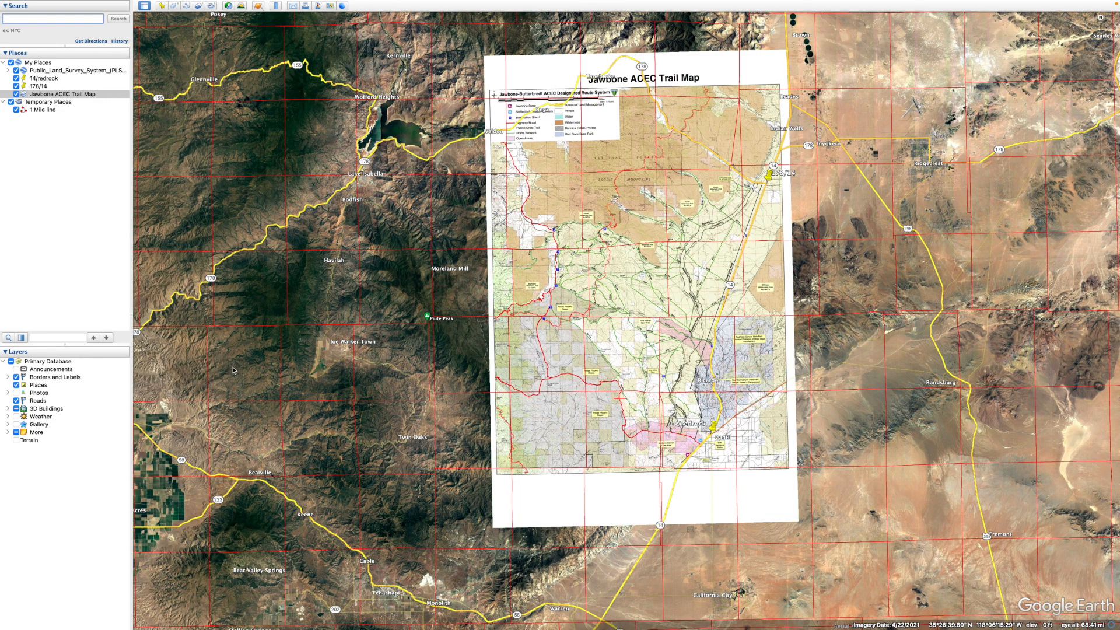
# Step: Export the trail map overlay to Documents as Jawbone ACEC Trail Map in KMZ format, replacing the existing file
pyautogui.rightClick(79, 92)
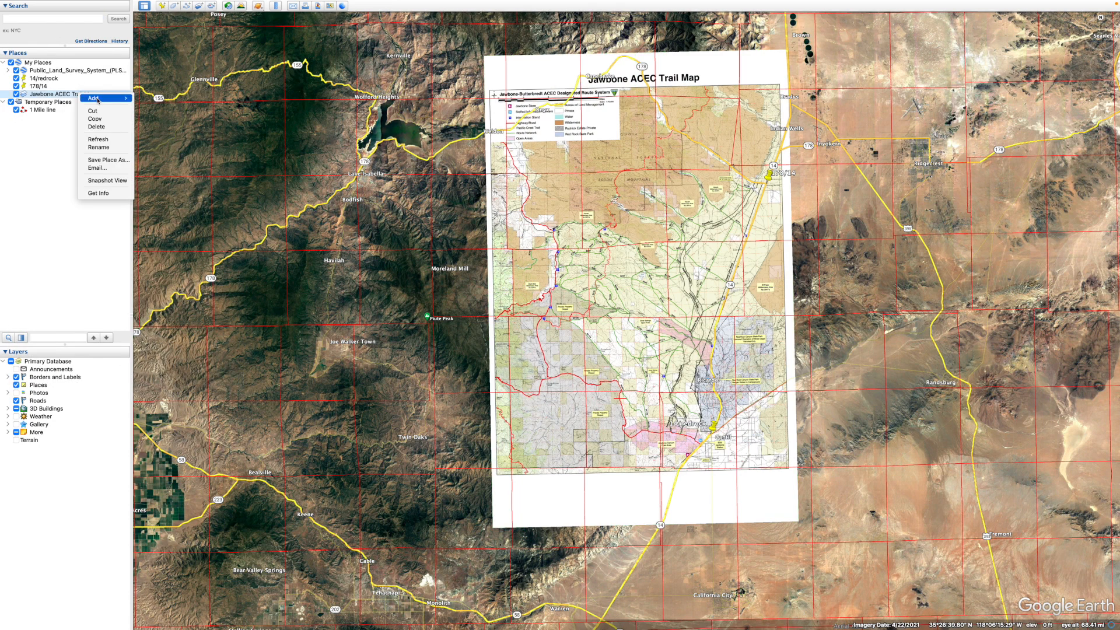
pyautogui.click(110, 159)
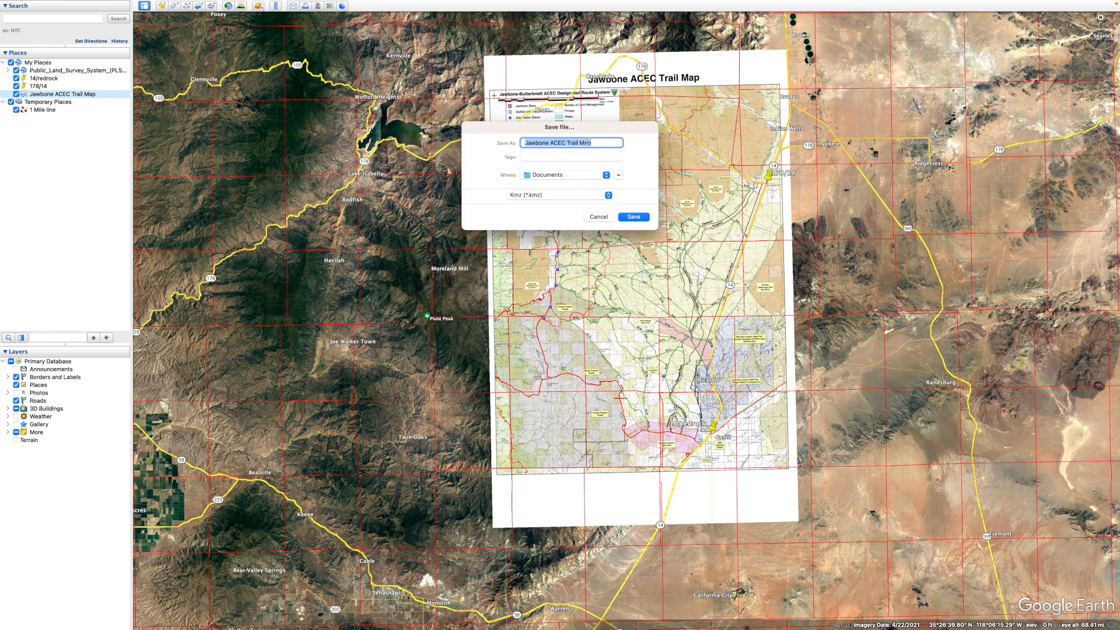
pyautogui.click(632, 218)
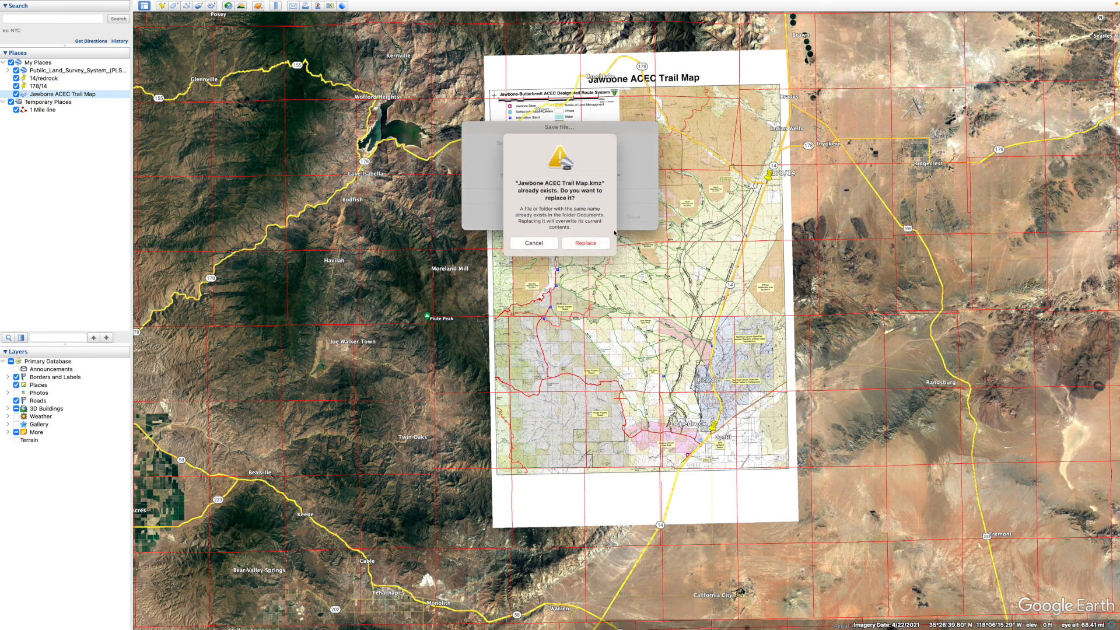
pyautogui.click(600, 244)
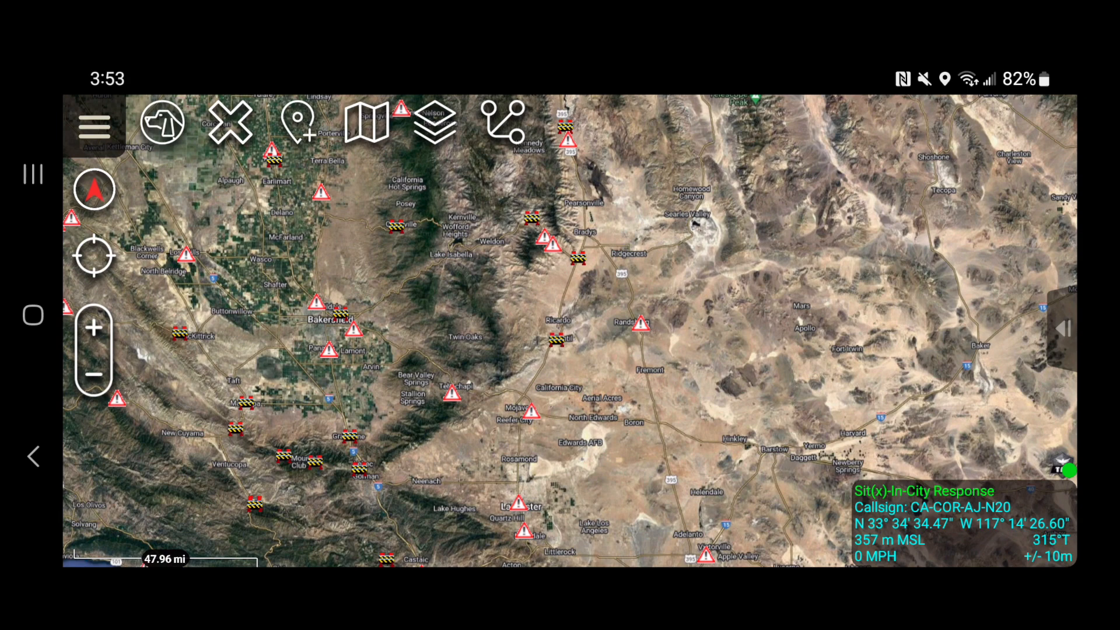
# Step: Switch to the TAK mobile map app and start importing a file from local storage
pyautogui.click(94, 126)
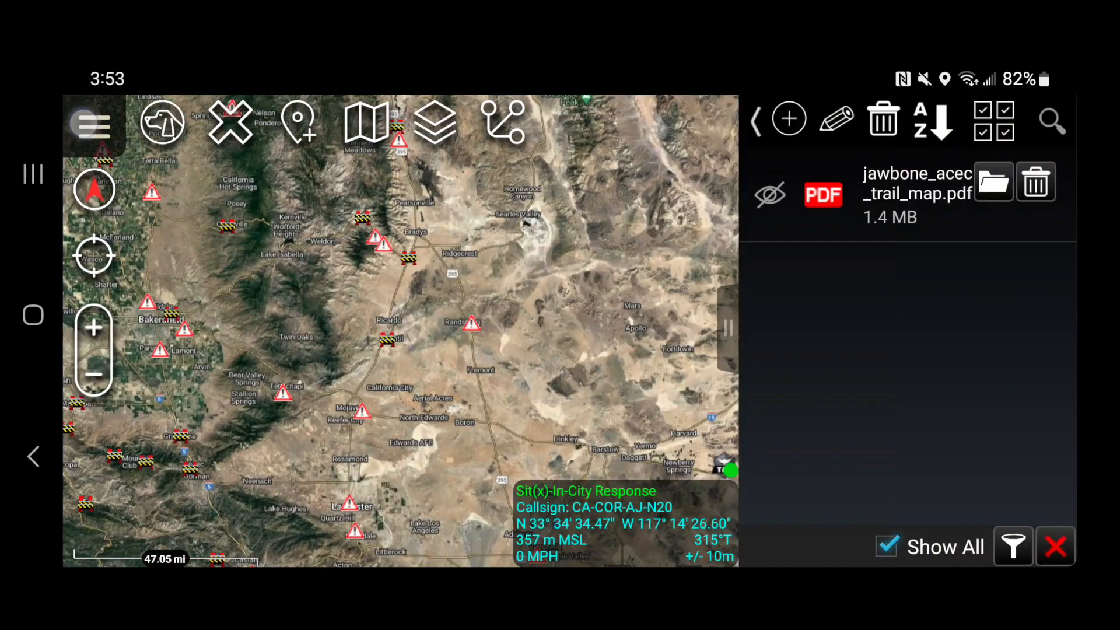
pyautogui.moveTo(986, 402); pyautogui.dragTo(1008, 262)
pyautogui.moveTo(990, 369); pyautogui.dragTo(1012, 275)
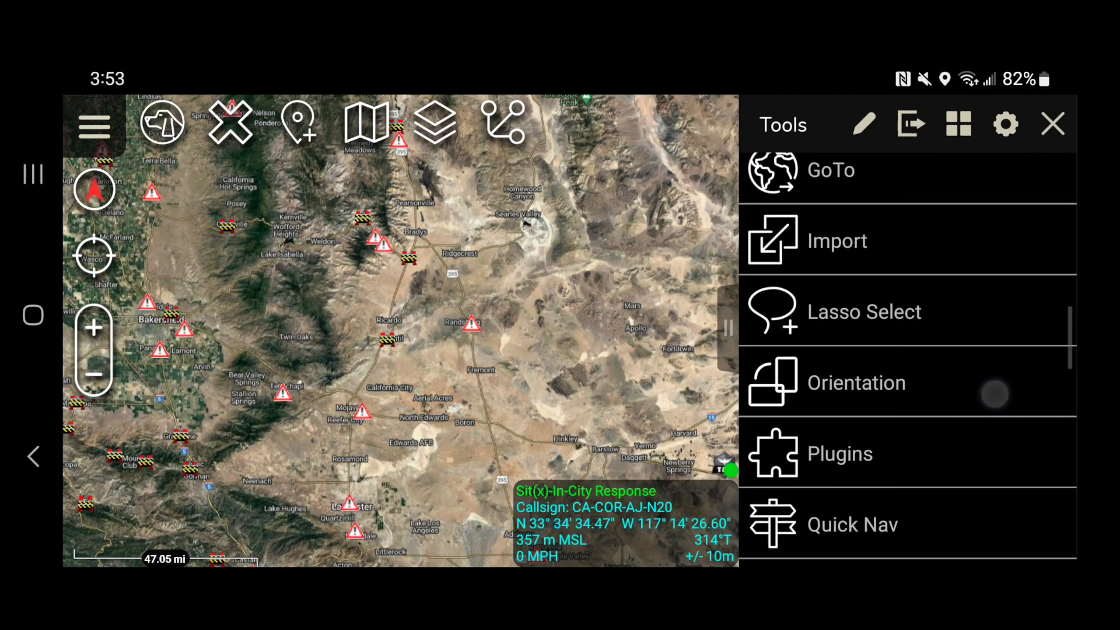
pyautogui.click(957, 234)
pyautogui.click(295, 357)
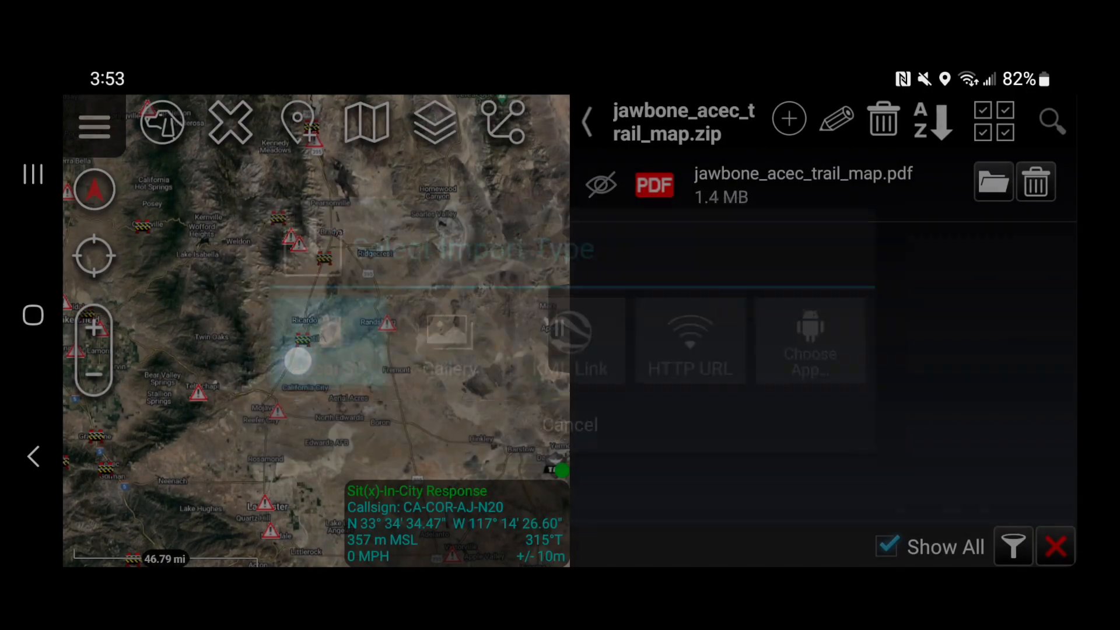
# Step: Sort the download files by date and import Jawbone ACEC Trail Map-1.kmz as an Image Overlay File
pyautogui.click(865, 245)
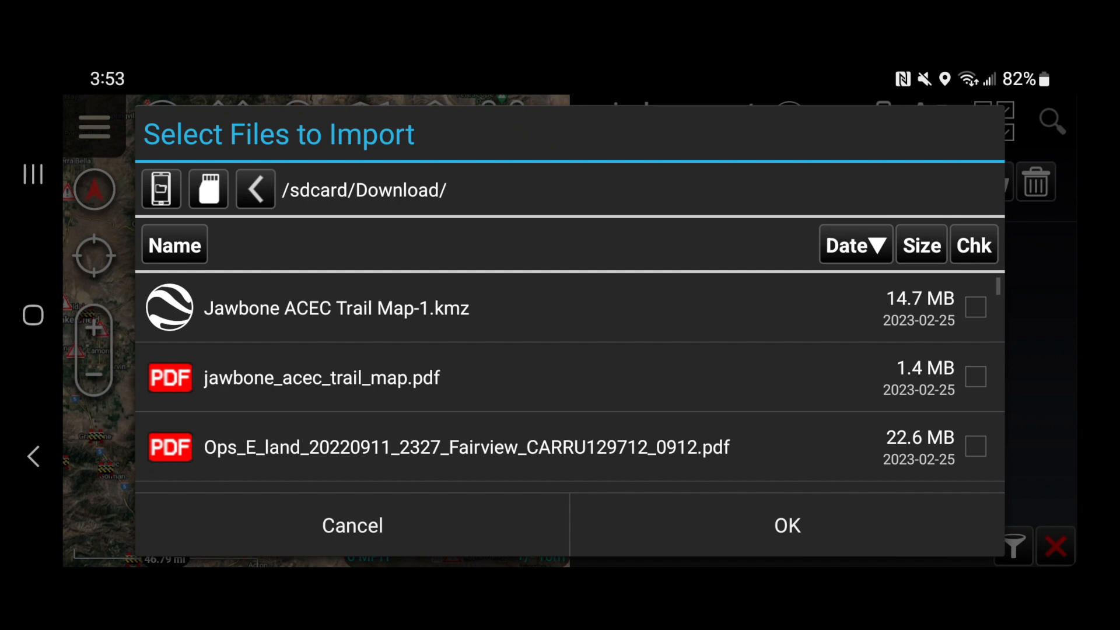
pyautogui.click(974, 306)
pyautogui.click(834, 528)
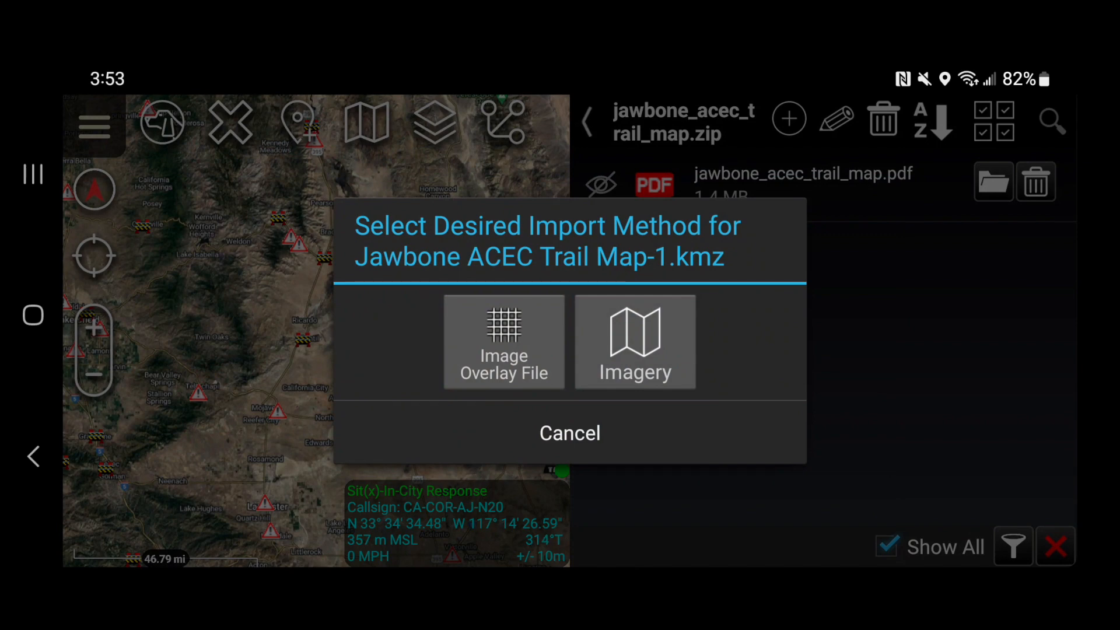
pyautogui.click(504, 341)
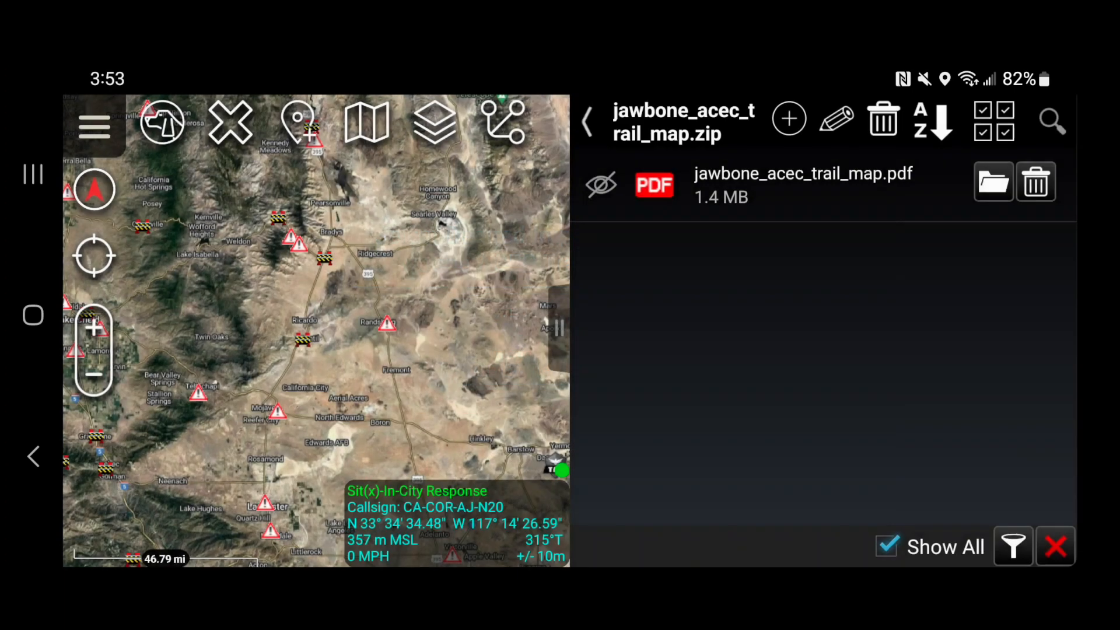
# Step: Return from the data packages to the main overlay list, find Image Overlay, and show the imported trail map full width
pyautogui.click(587, 121)
pyautogui.click(583, 119)
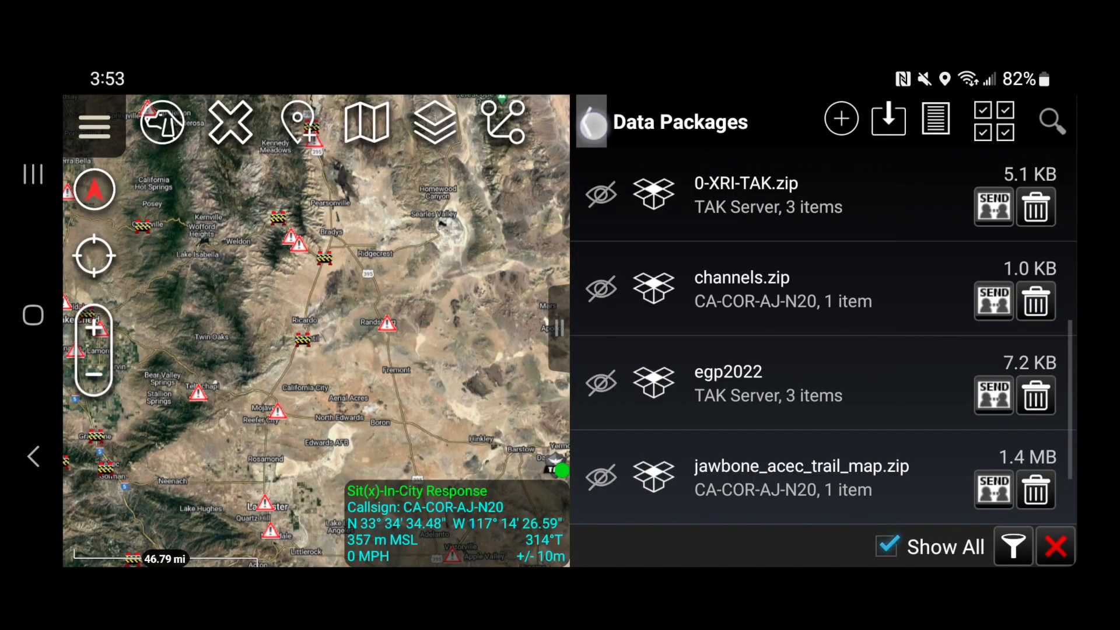
pyautogui.moveTo(911, 360); pyautogui.dragTo(917, 278)
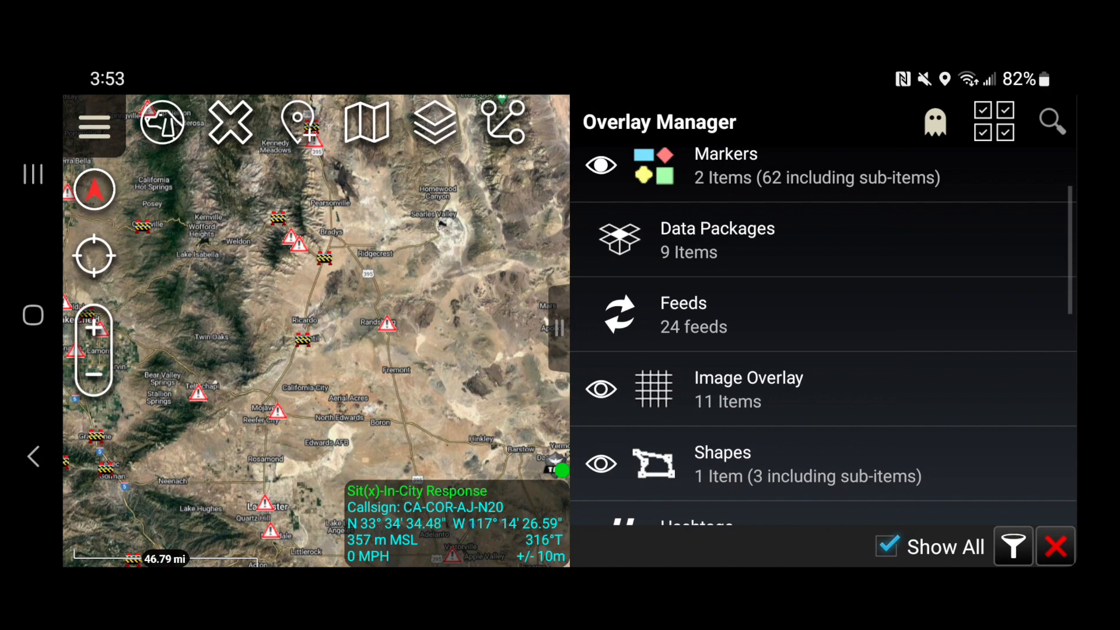
pyautogui.moveTo(212, 488); pyautogui.dragTo(193, 522)
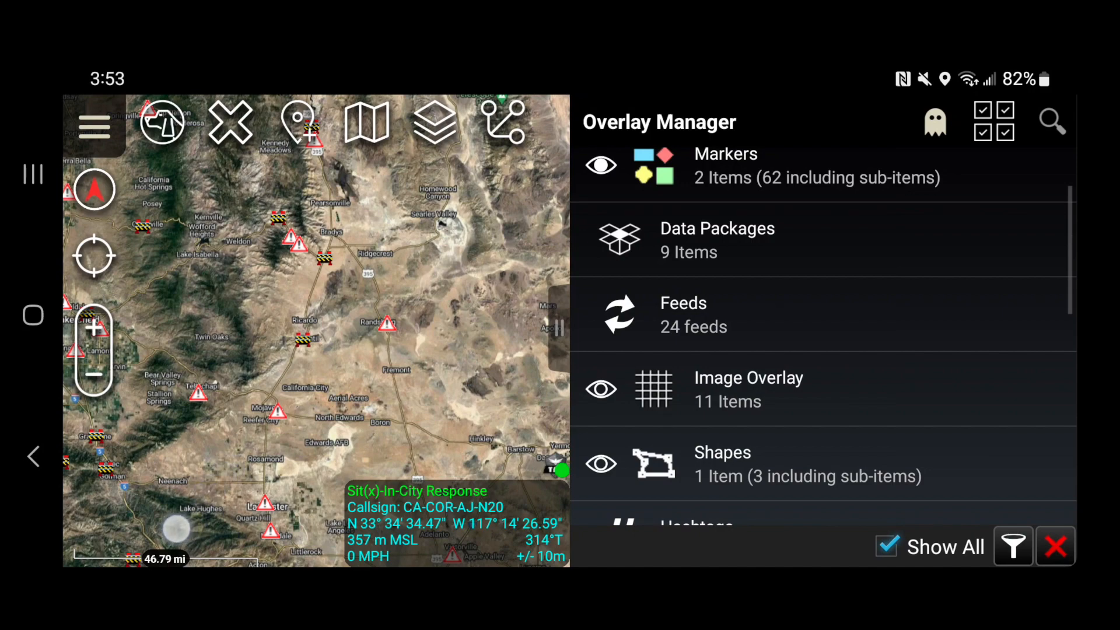
pyautogui.moveTo(288, 330); pyautogui.dragTo(184, 285)
pyautogui.moveTo(195, 352); pyautogui.dragTo(192, 449)
pyautogui.click(560, 327)
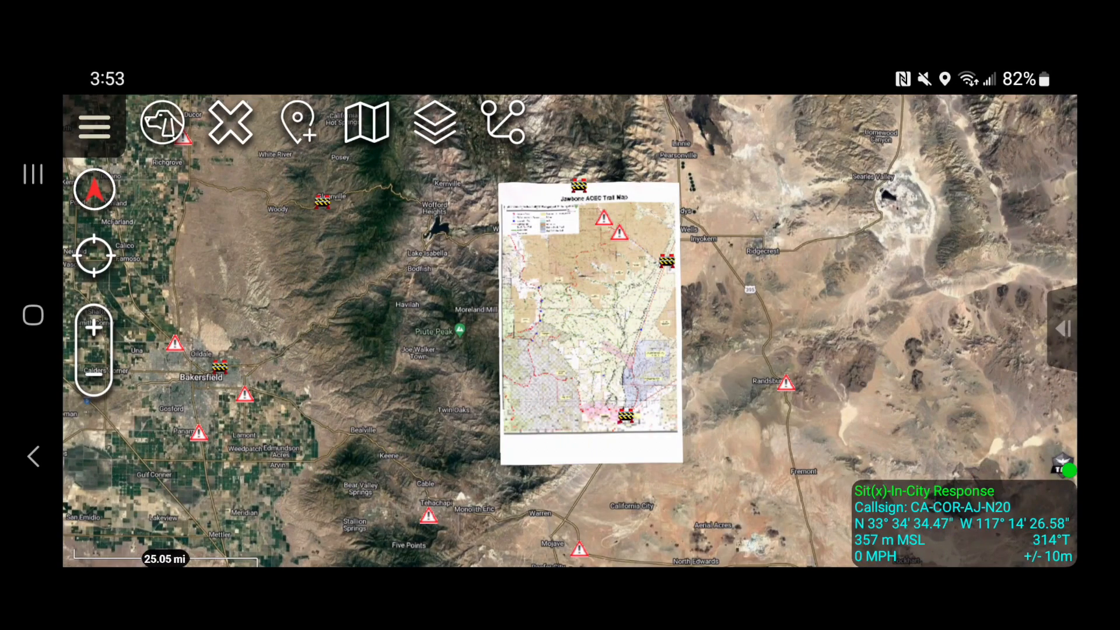
# Step: Examine the imported trail map's title area, legend and northern part up close for position and sharpness
pyautogui.moveTo(427, 351); pyautogui.dragTo(290, 353)
pyautogui.moveTo(285, 303); pyautogui.dragTo(260, 503)
pyautogui.moveTo(333, 354); pyautogui.dragTo(163, 376)
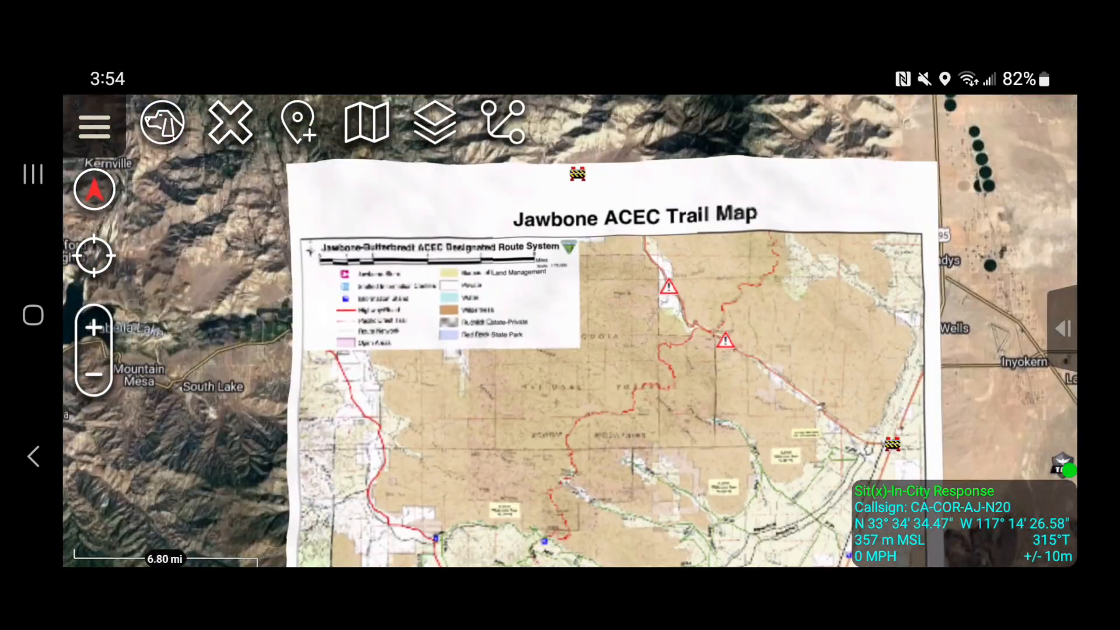
pyautogui.moveTo(709, 380); pyautogui.dragTo(842, 393)
pyautogui.moveTo(660, 363); pyautogui.dragTo(709, 211)
pyautogui.moveTo(827, 382); pyautogui.dragTo(613, 306)
pyautogui.moveTo(284, 271); pyautogui.dragTo(884, 393)
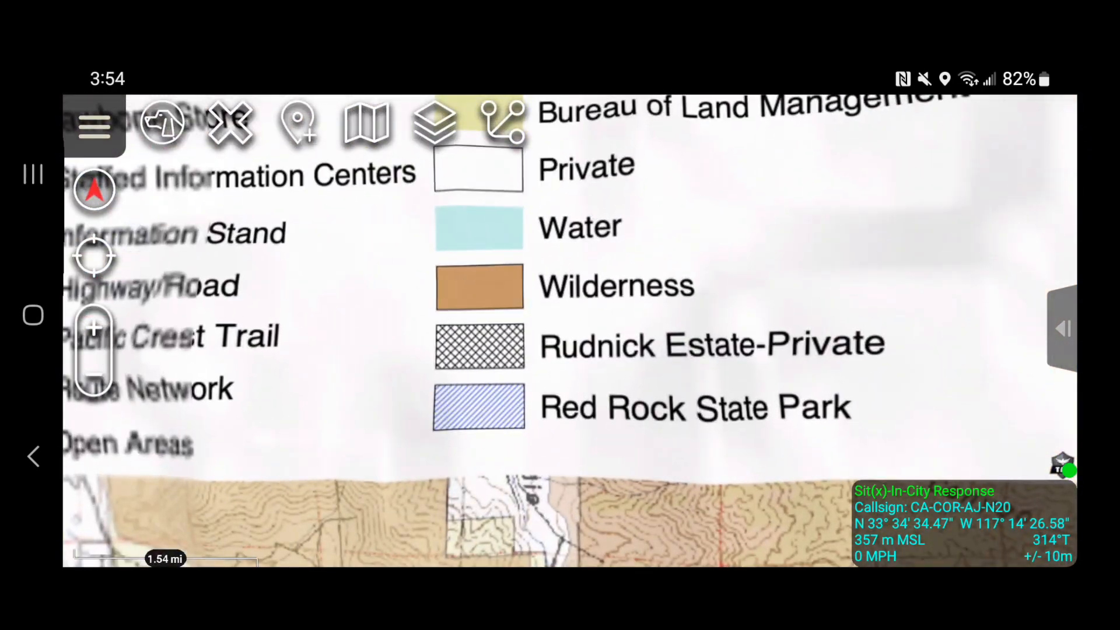
pyautogui.moveTo(928, 338); pyautogui.dragTo(495, 142)
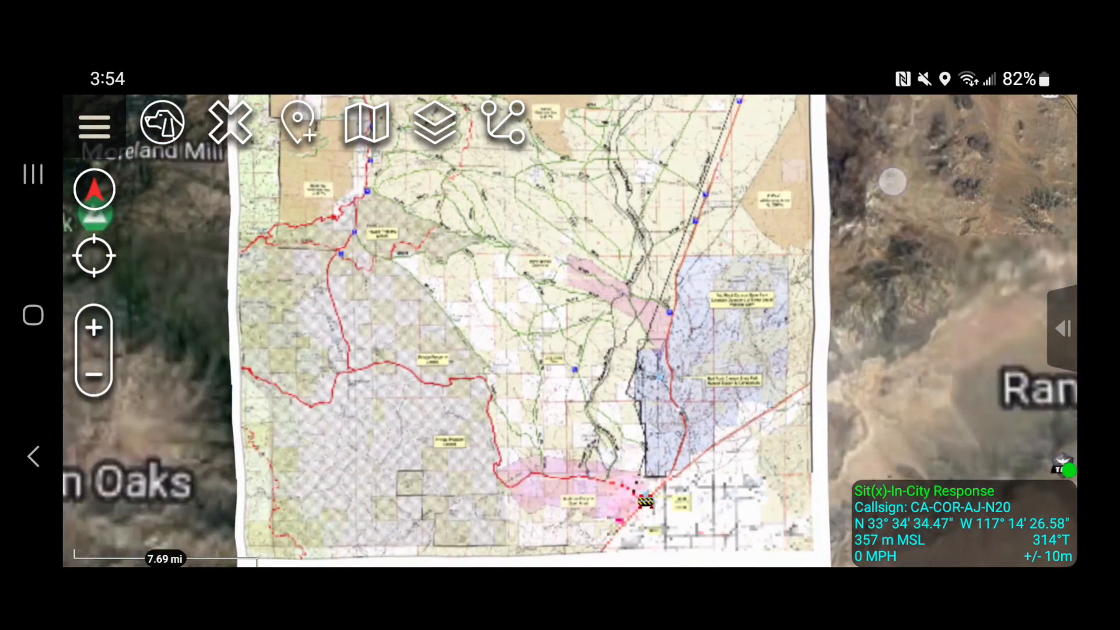
# Step: Examine the southern part of the trail map around Jawbone Canyon Open Area and Red Rock Canyon State Park
pyautogui.moveTo(813, 375); pyautogui.dragTo(859, 225)
pyautogui.moveTo(733, 270); pyautogui.dragTo(947, 335)
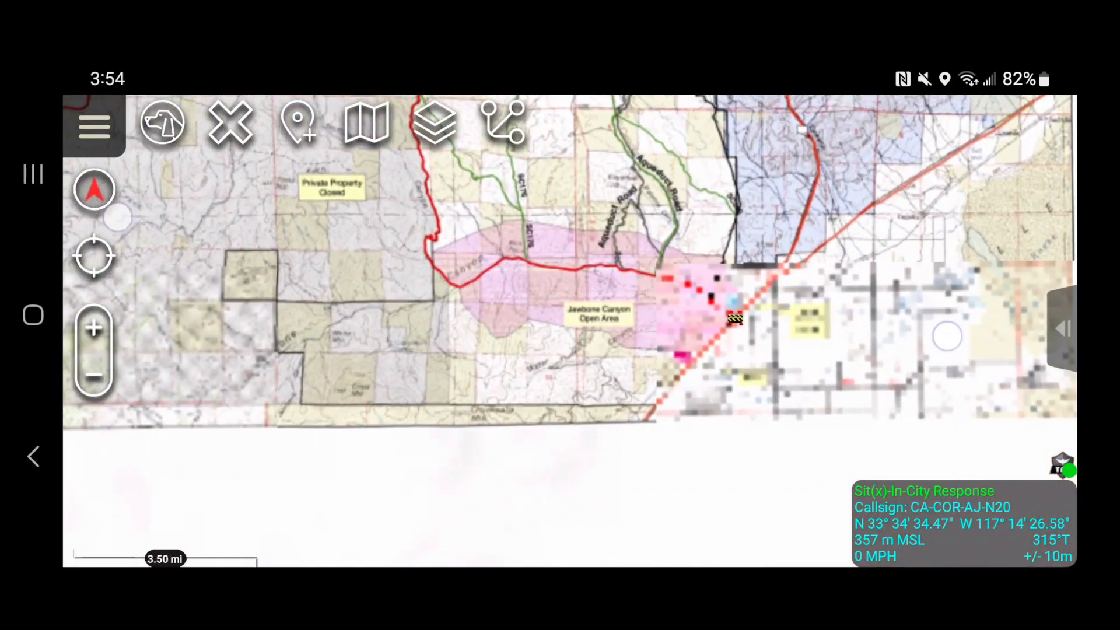
pyautogui.moveTo(835, 329); pyautogui.dragTo(730, 405)
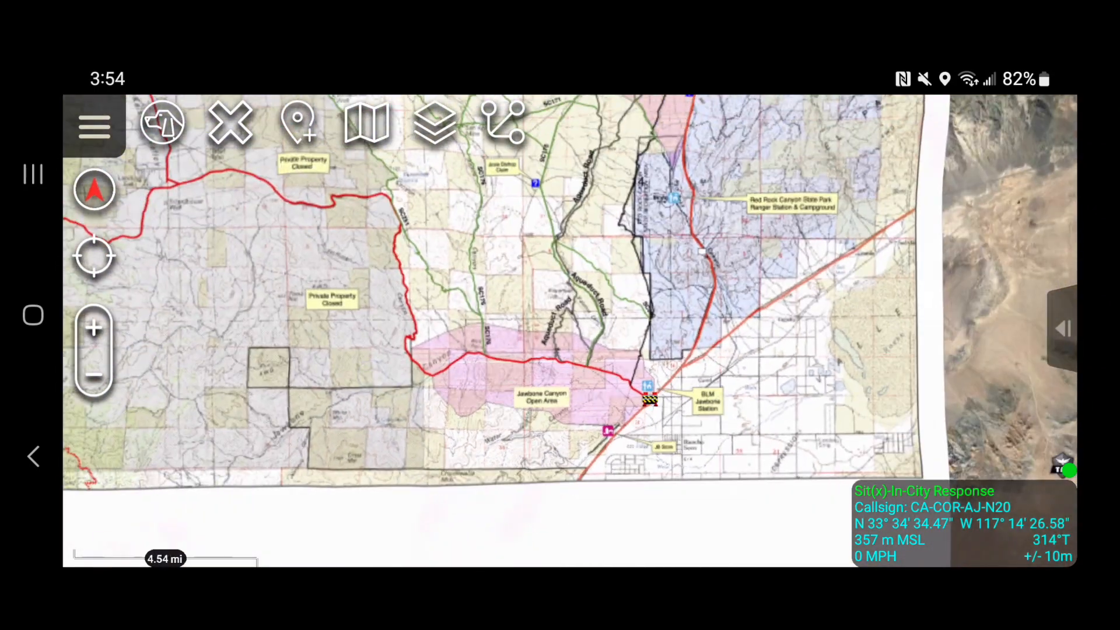
pyautogui.moveTo(729, 291); pyautogui.dragTo(630, 402)
pyautogui.moveTo(671, 350); pyautogui.dragTo(797, 376)
pyautogui.scroll(-5, 583, 373)
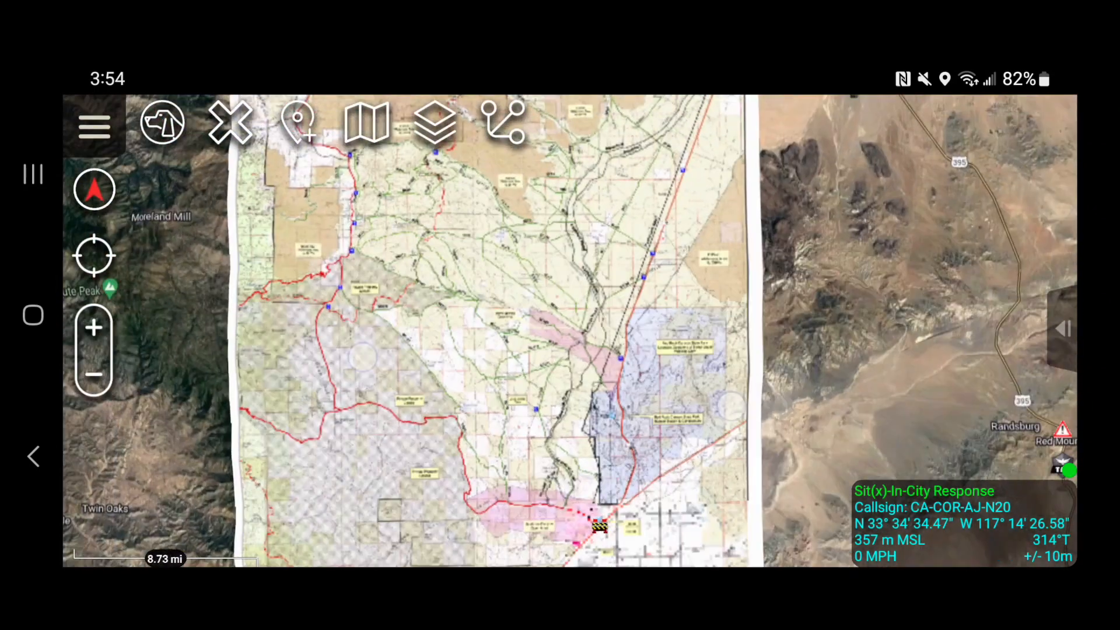
# Step: Compare the CHP incident marker with the Highway 14 and 178 intersection at Freeman Junction on the trail map
pyautogui.moveTo(857, 285); pyautogui.dragTo(812, 467)
pyautogui.moveTo(758, 346)
pyautogui.mouseDown()
pyautogui.moveTo(822, 367)
pyautogui.moveTo(857, 325)
pyautogui.moveTo(822, 387)
pyautogui.moveTo(780, 369)
pyautogui.moveTo(880, 387)
pyautogui.moveTo(862, 358)
pyautogui.moveTo(875, 362)
pyautogui.mouseUp()
pyautogui.scroll(3, 550, 335)
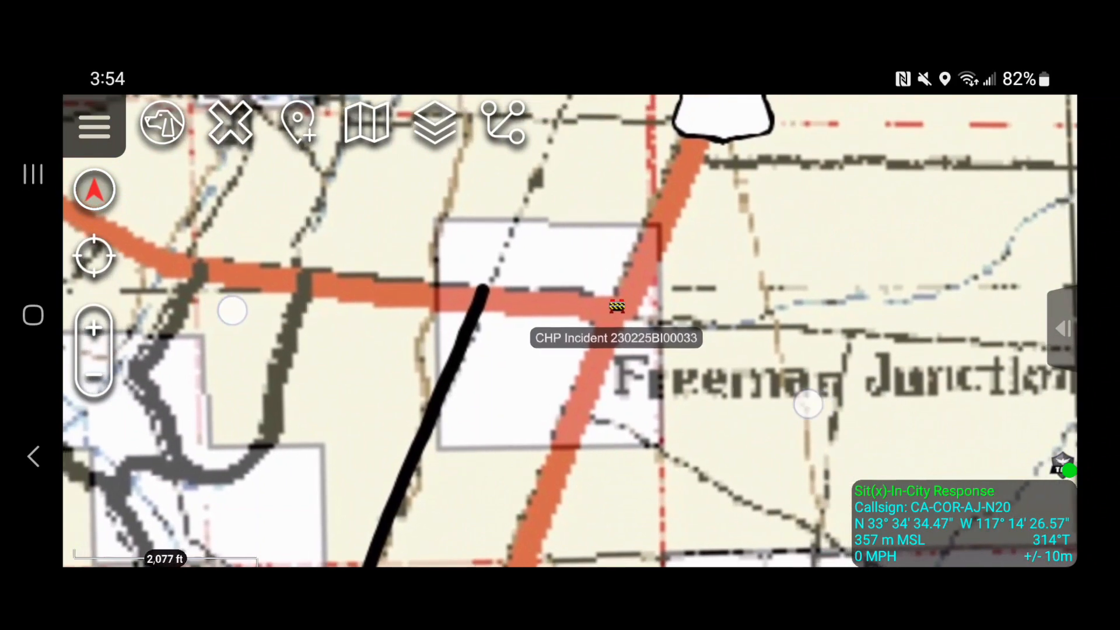
pyautogui.scroll(-4, 521, 352)
pyautogui.scroll(-5, 574, 344)
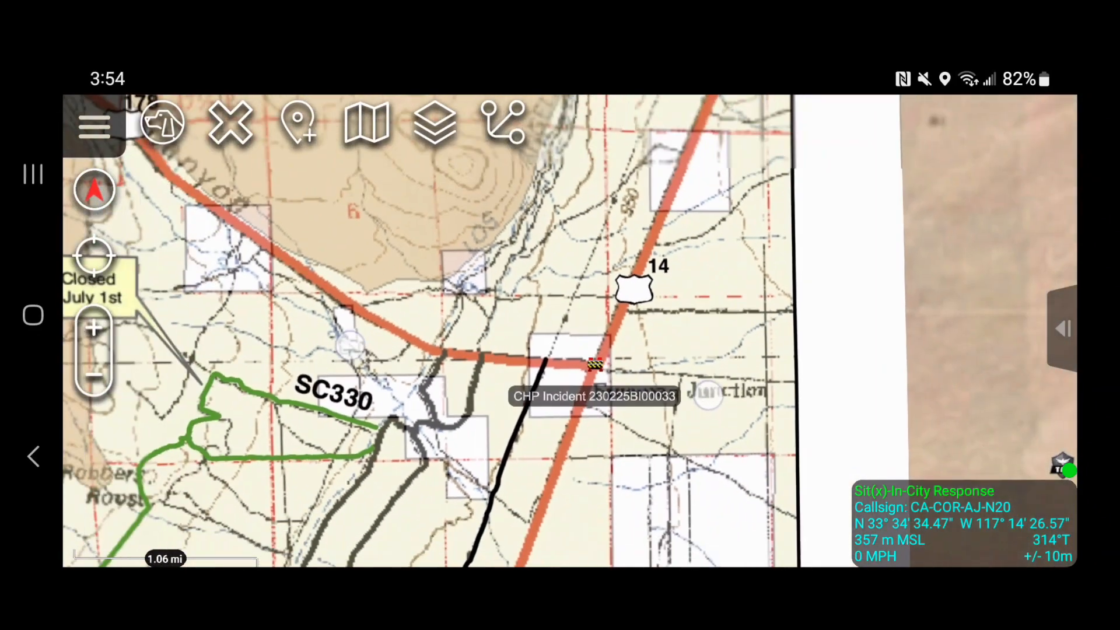
pyautogui.scroll(5, 575, 344)
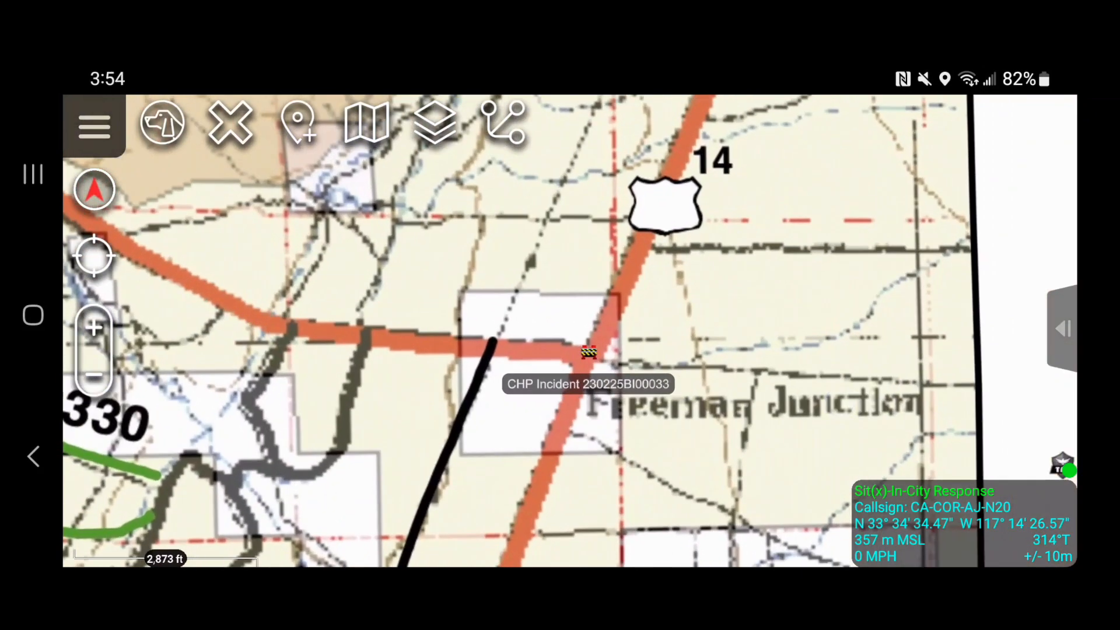
pyautogui.scroll(-3, 577, 361)
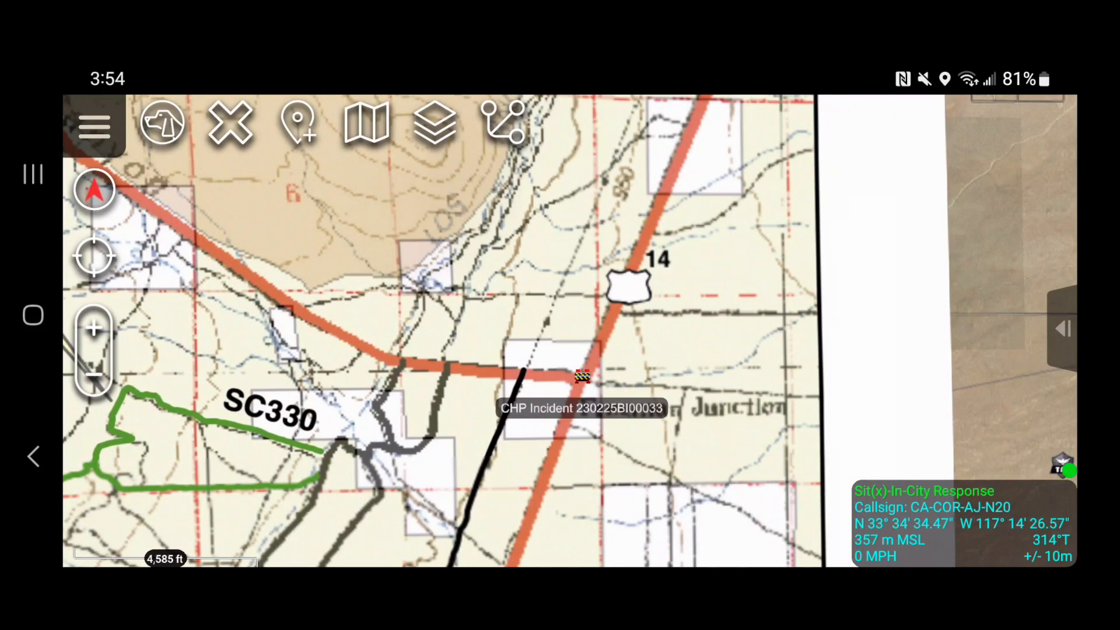
# Step: Read the metadata log of the CHP incident at Freeman Junction and close its details
pyautogui.click(582, 377)
pyautogui.click(654, 386)
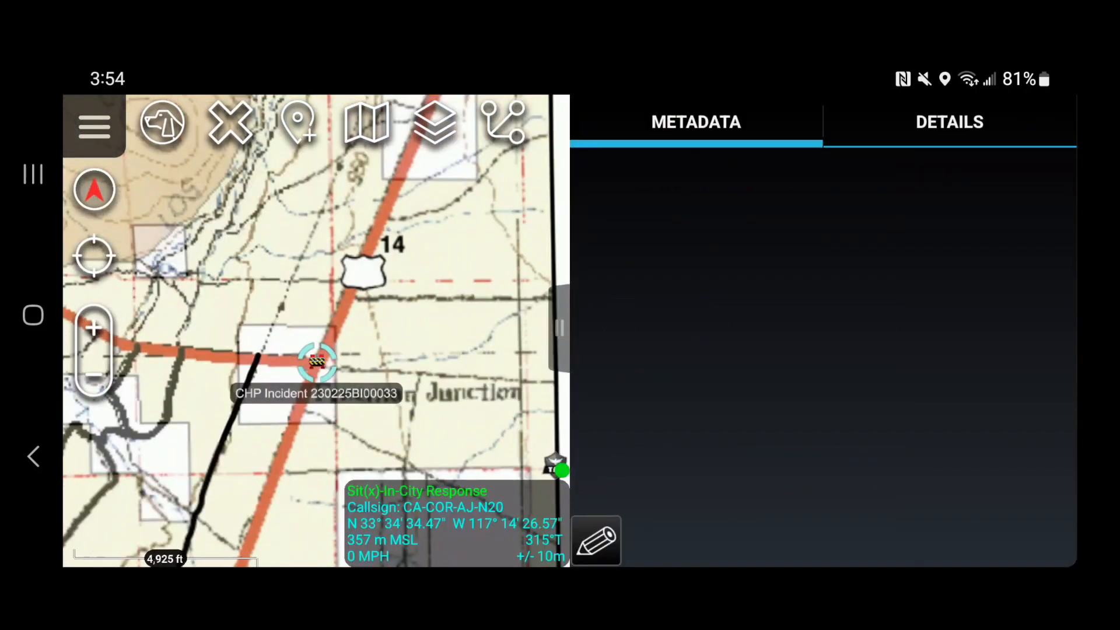
pyautogui.scroll(-5, 962, 315)
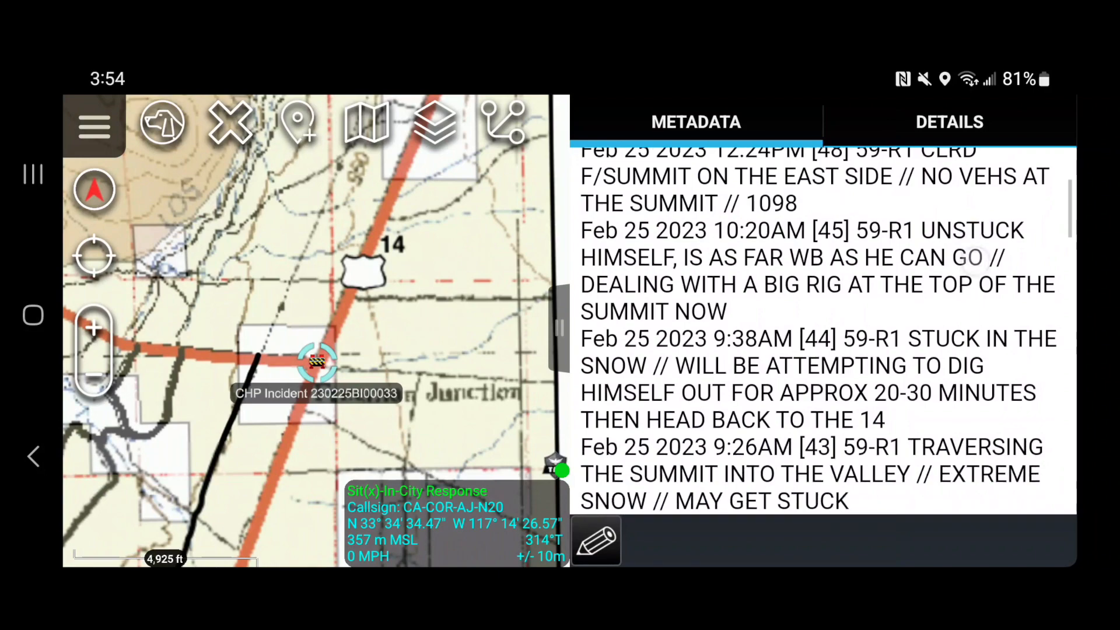
pyautogui.scroll(5, 993, 255)
pyautogui.moveTo(561, 335); pyautogui.dragTo(833, 382)
# Step: Open the overlay list, turn off Show All, and look through the filtered entries for Image Overlay
pyautogui.click(435, 122)
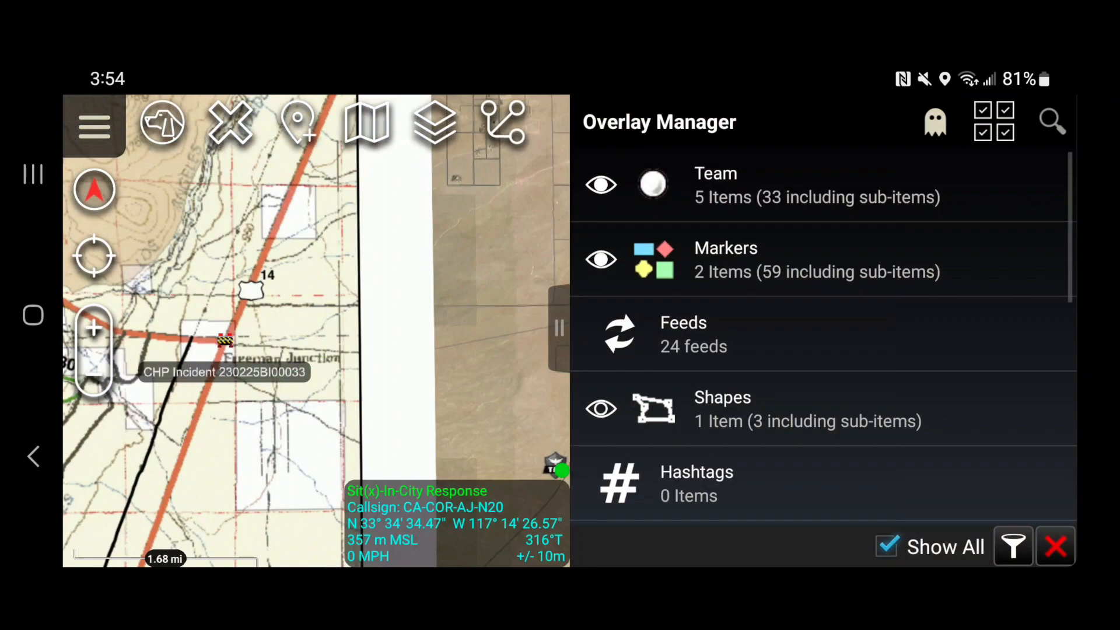
pyautogui.moveTo(968, 403); pyautogui.dragTo(987, 260)
pyautogui.click(894, 537)
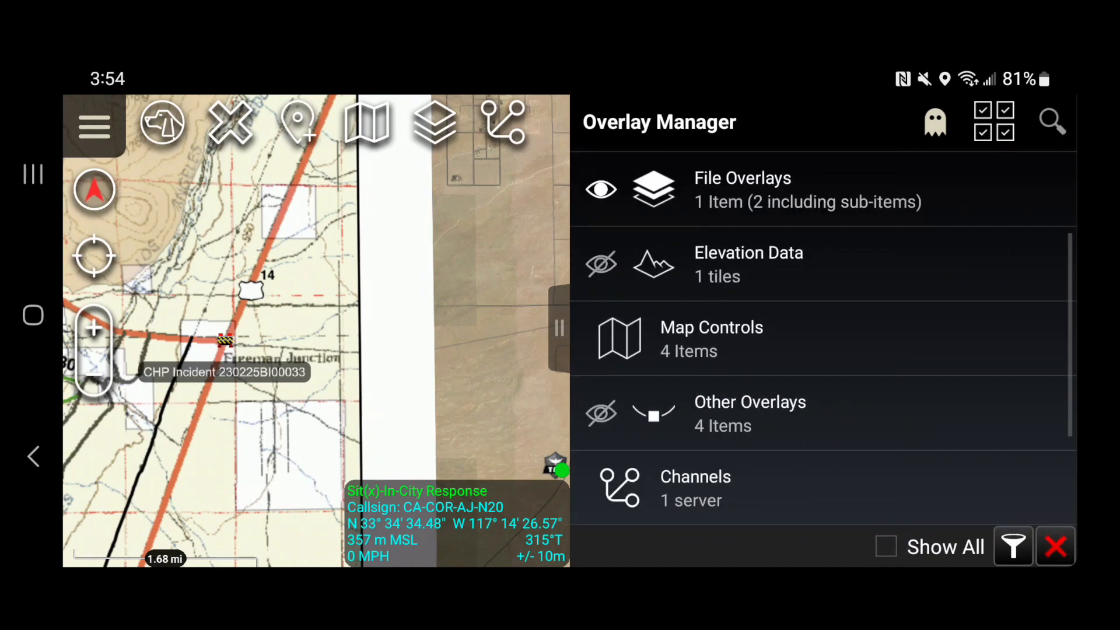
pyautogui.moveTo(966, 383); pyautogui.dragTo(966, 289)
pyautogui.moveTo(927, 338); pyautogui.dragTo(925, 465)
pyautogui.moveTo(935, 262); pyautogui.dragTo(933, 399)
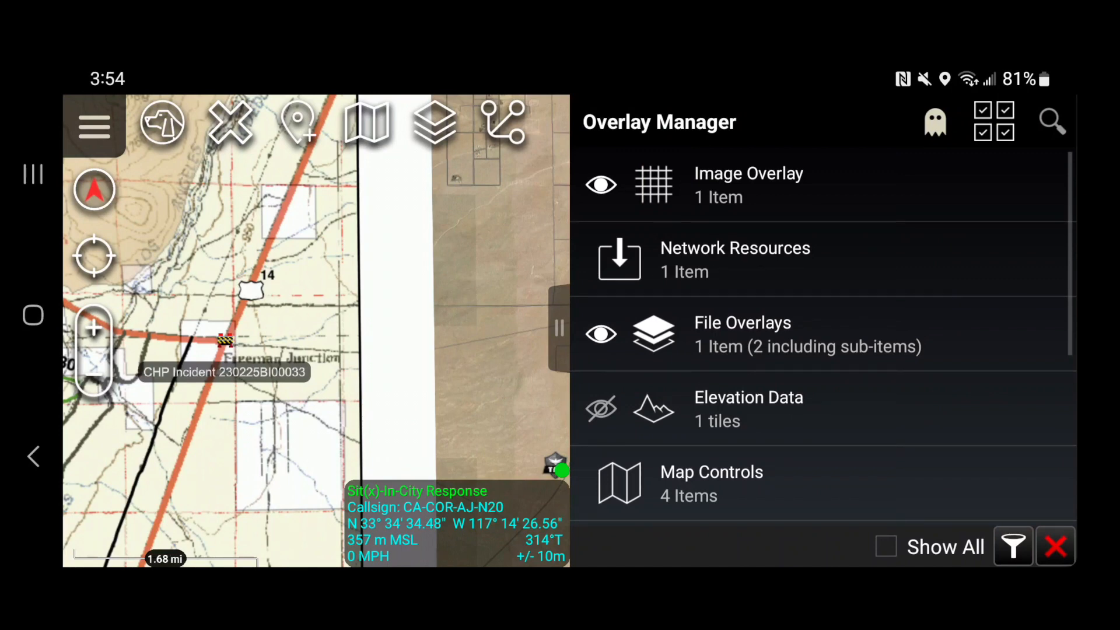
# Step: Dismiss the CHP incident's options, open the Image Overlay entry and bring up the transparency control for Jawbone ACEC Trail Map-1.kmz
pyautogui.click(225, 340)
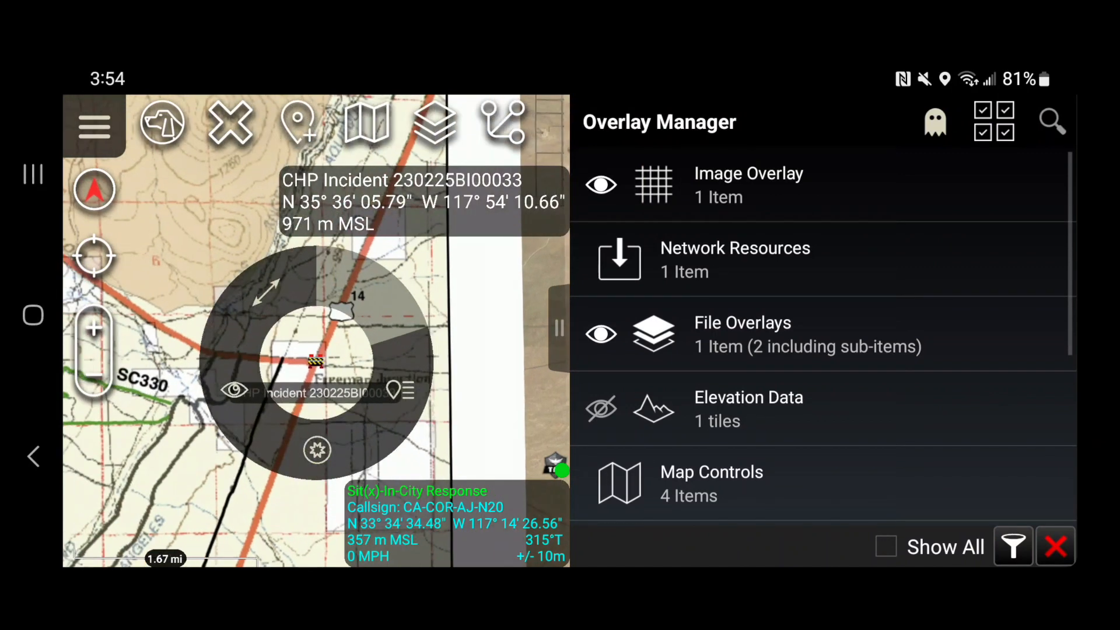
pyautogui.click(505, 334)
pyautogui.click(800, 185)
pyautogui.click(844, 198)
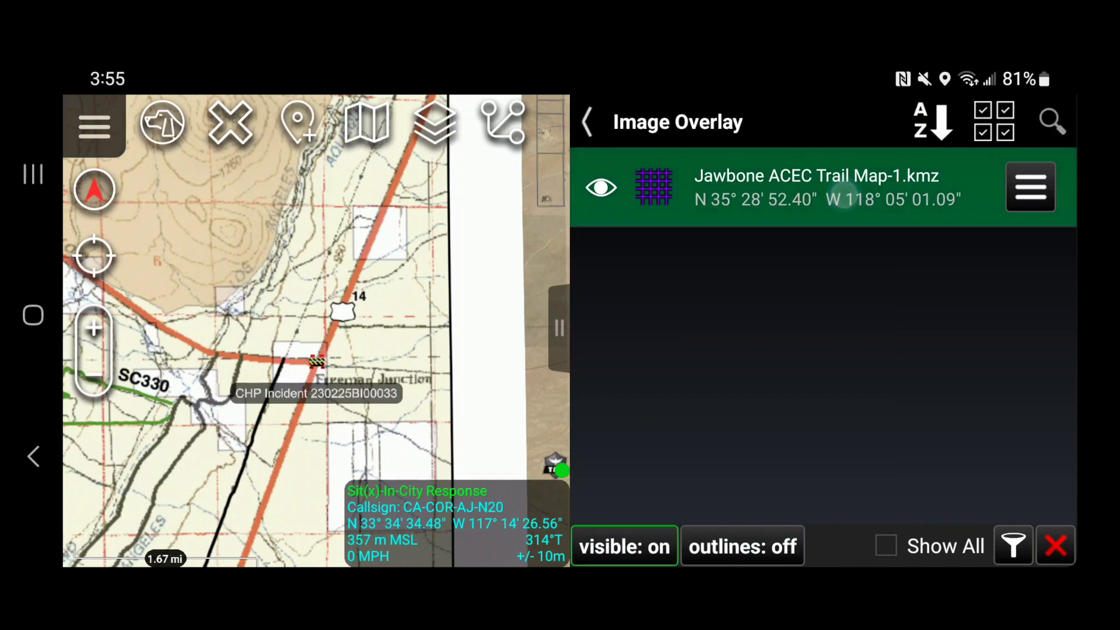
pyautogui.click(365, 295)
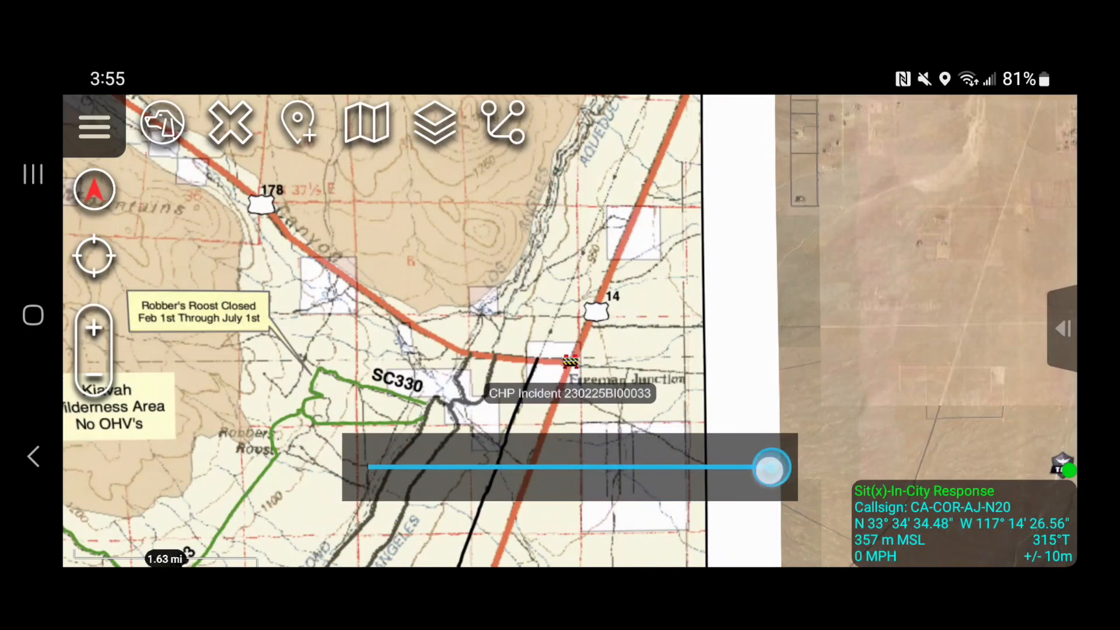
# Step: Fade the trail map out completely to inspect the imagery at the CHP incident intersection, and return it to full opacity
pyautogui.moveTo(770, 466); pyautogui.dragTo(390, 480)
pyautogui.scroll(5, 536, 324)
pyautogui.scroll(3, 494, 339)
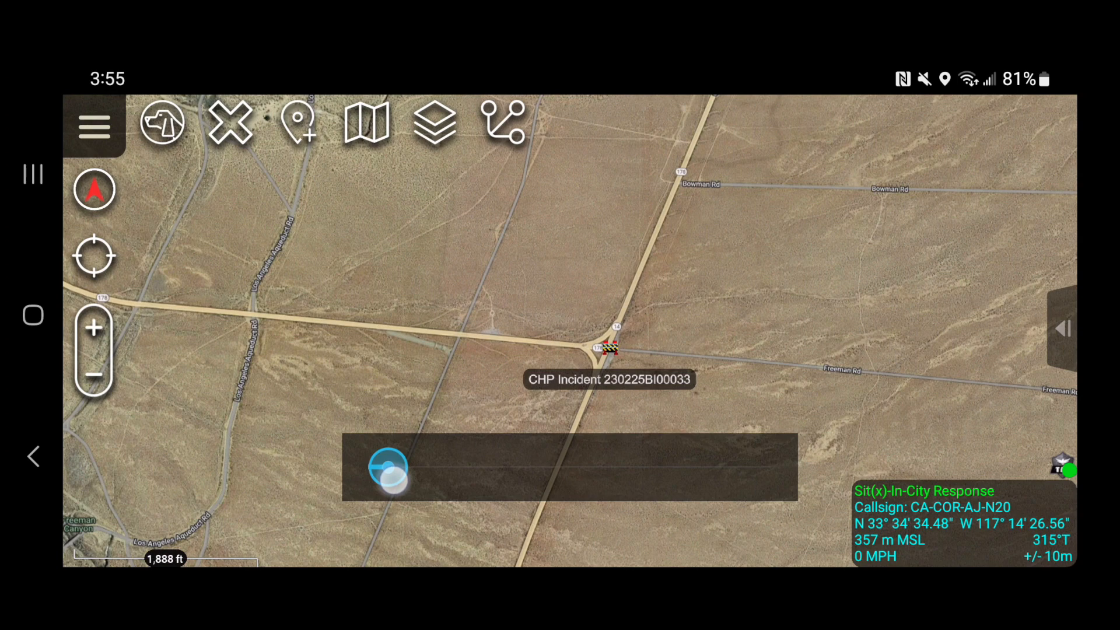
pyautogui.moveTo(412, 484); pyautogui.dragTo(771, 472)
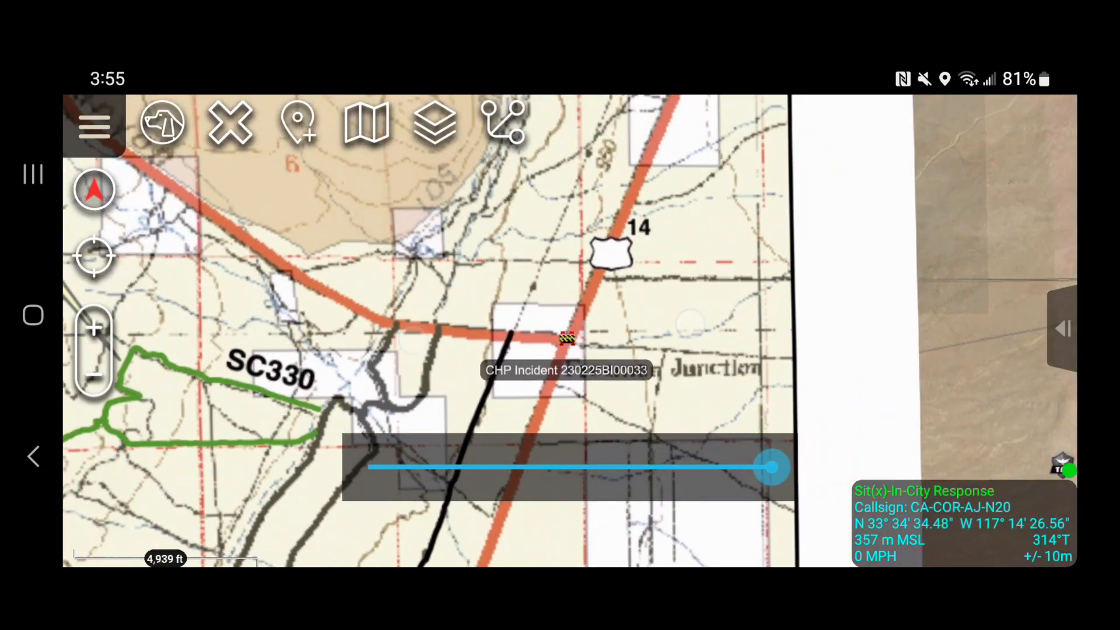
# Step: Set the trail map overlay to about half opacity over Walker Pass to compare its highway line with the satellite imagery
pyautogui.scroll(-3, 565, 350)
pyautogui.moveTo(719, 325); pyautogui.dragTo(902, 441)
pyautogui.moveTo(187, 275); pyautogui.dragTo(368, 400)
pyautogui.moveTo(501, 241); pyautogui.dragTo(723, 350)
pyautogui.scroll(5, 455, 309)
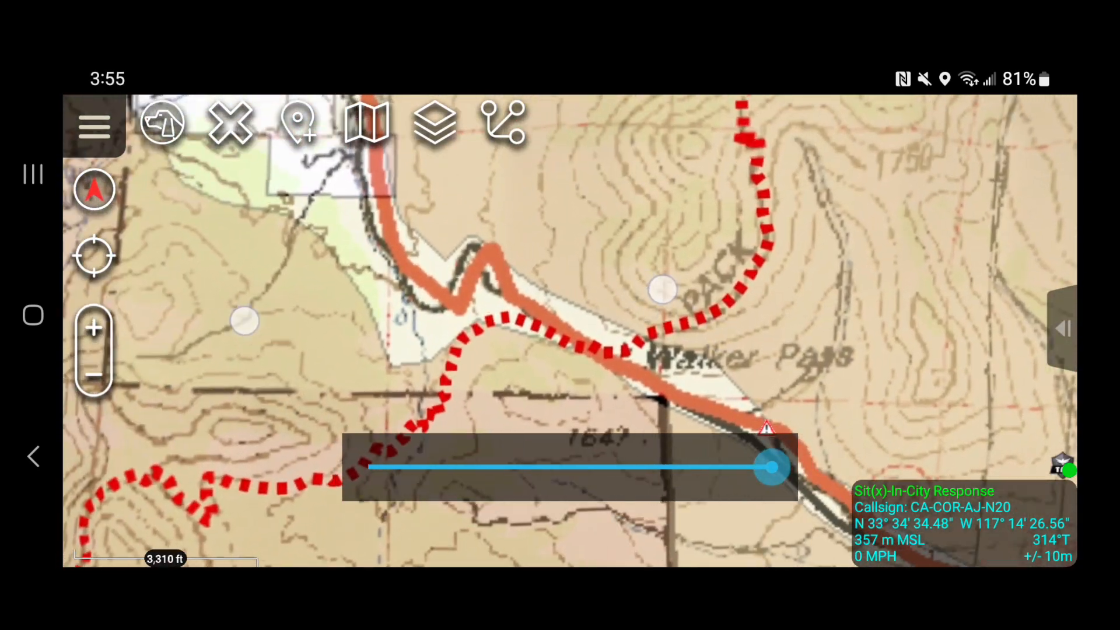
pyautogui.scroll(3, 453, 304)
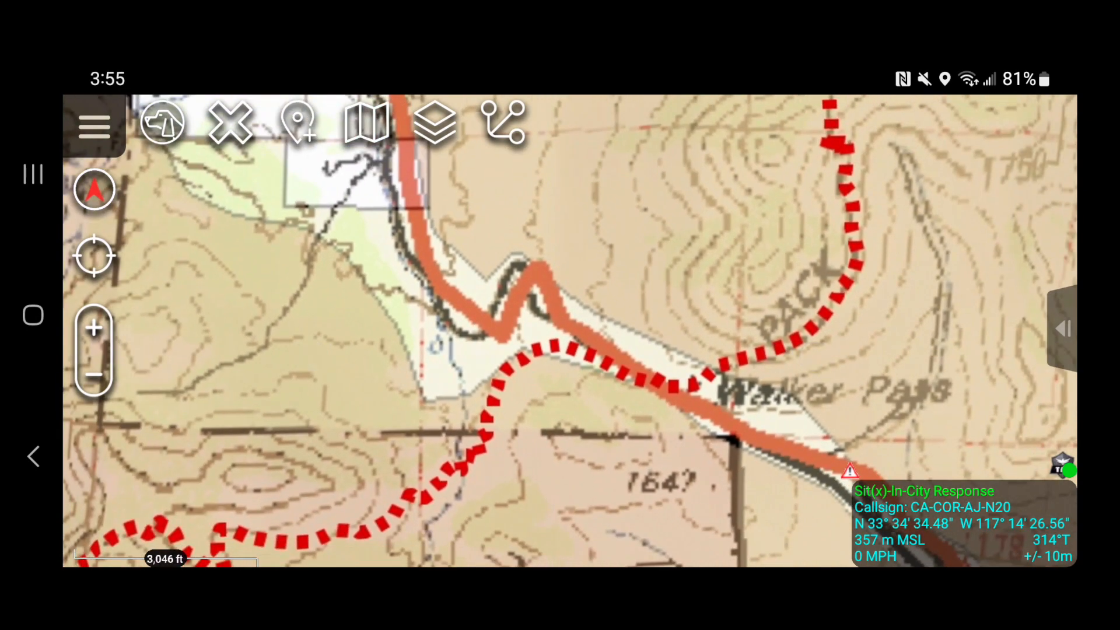
pyautogui.click(428, 149)
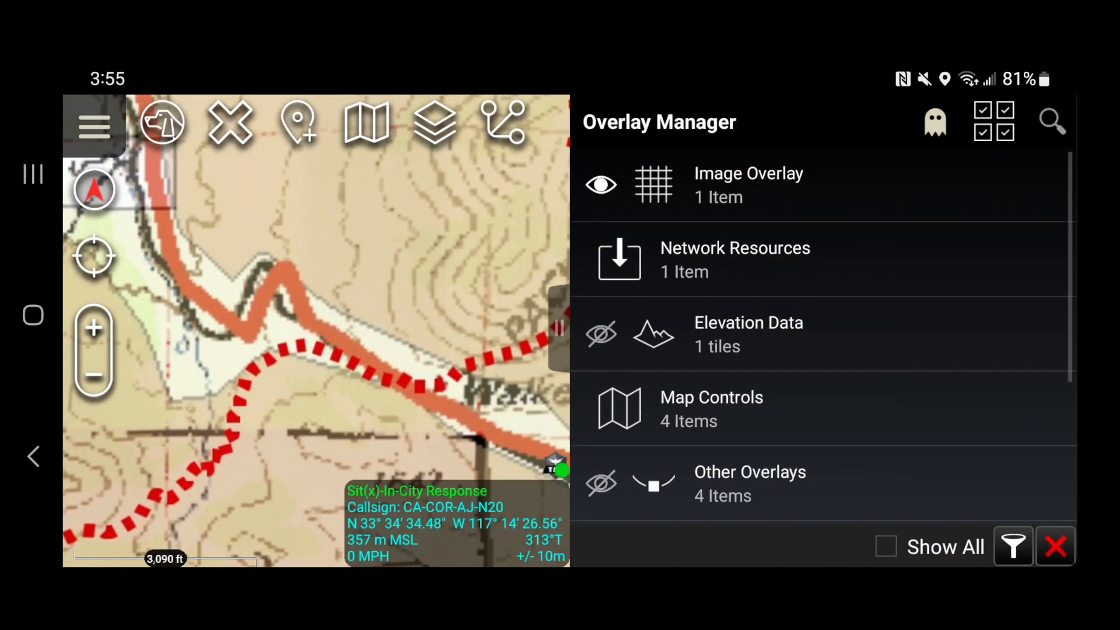
pyautogui.click(885, 180)
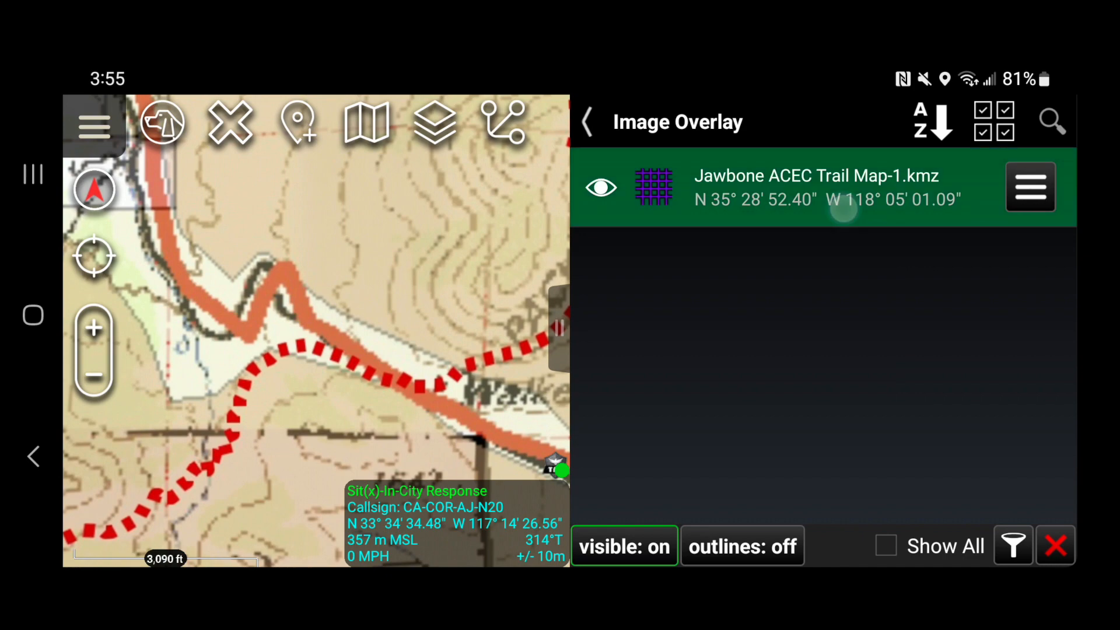
pyautogui.click(558, 340)
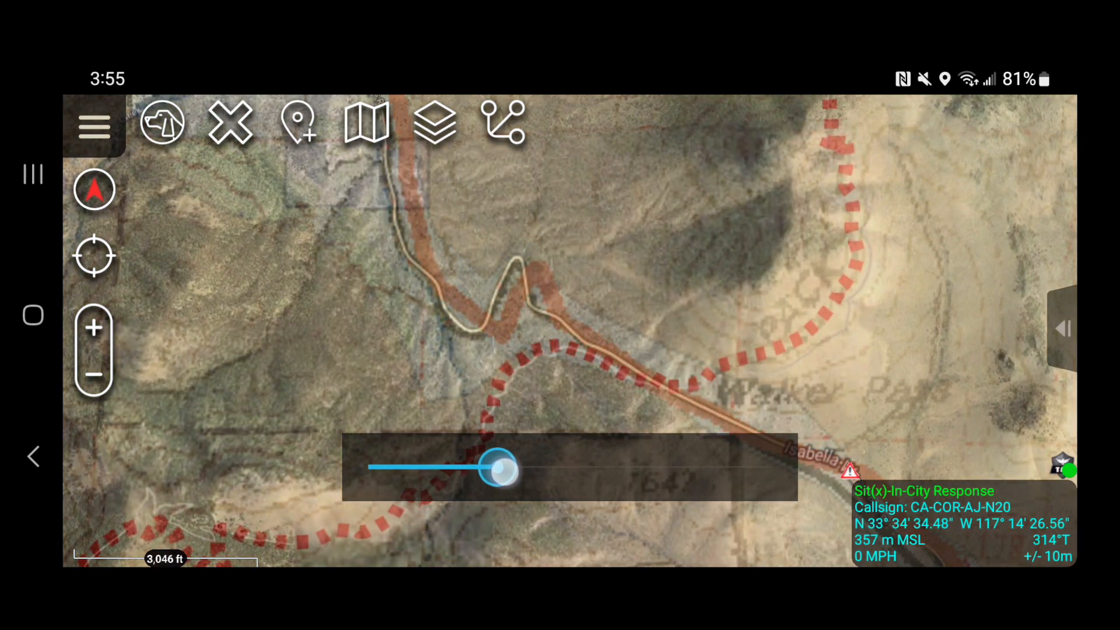
pyautogui.moveTo(500, 477); pyautogui.dragTo(653, 471)
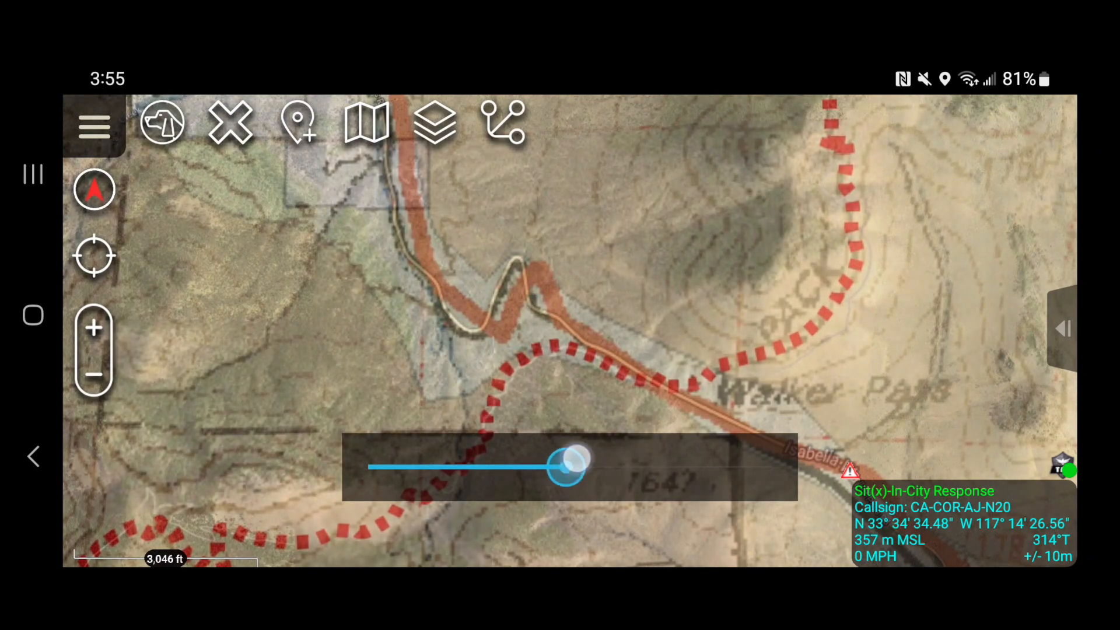
pyautogui.moveTo(573, 460); pyautogui.dragTo(577, 460)
# Step: Compare the semi-transparent trail map with the terrain from Walker Pass southwest to trails SC36 and SC50
pyautogui.scroll(-3, 546, 330)
pyautogui.moveTo(758, 325); pyautogui.dragTo(933, 178)
pyautogui.scroll(-3, 565, 293)
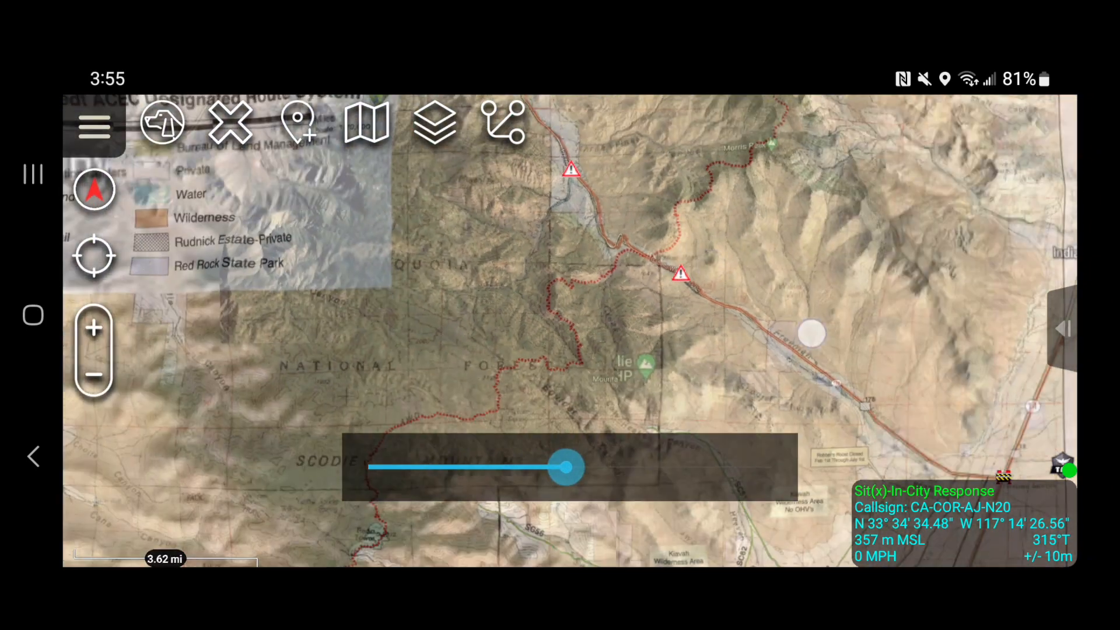
pyautogui.moveTo(800, 342); pyautogui.dragTo(948, 221)
pyautogui.scroll(-2, 536, 250)
pyautogui.moveTo(752, 326); pyautogui.dragTo(912, 212)
pyautogui.scroll(2, 533, 270)
pyautogui.scroll(5, 532, 270)
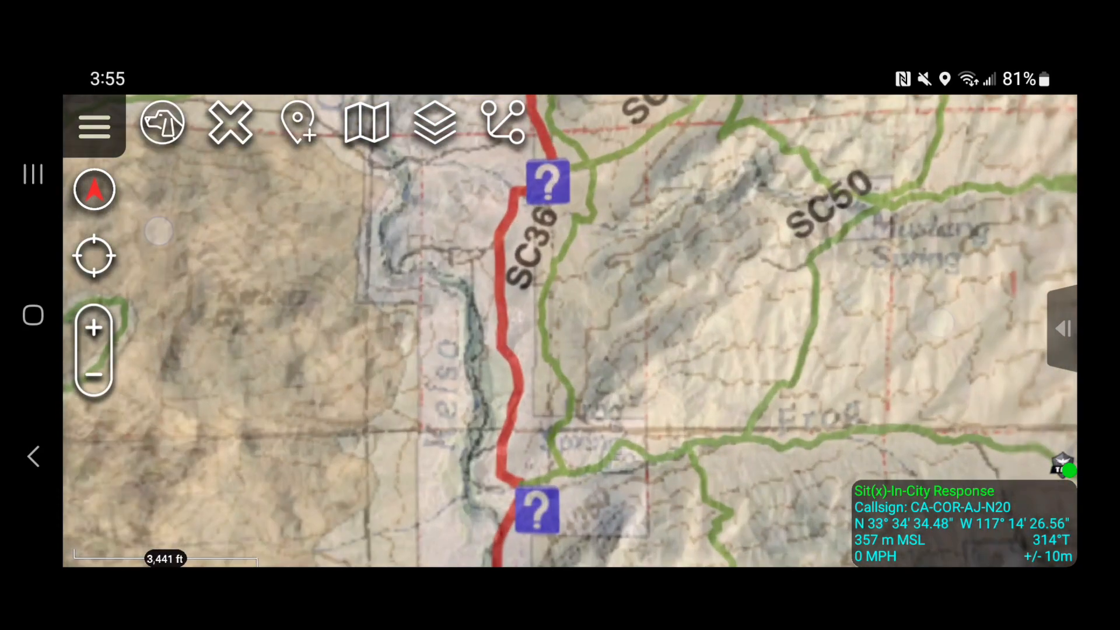
pyautogui.scroll(2, 549, 277)
pyautogui.scroll(-3, 546, 319)
# Step: Check the red route against Kelso Valley Rd near Kelso Creek and Janice Ave, and view the whole overlay
pyautogui.moveTo(327, 292); pyautogui.dragTo(343, 487)
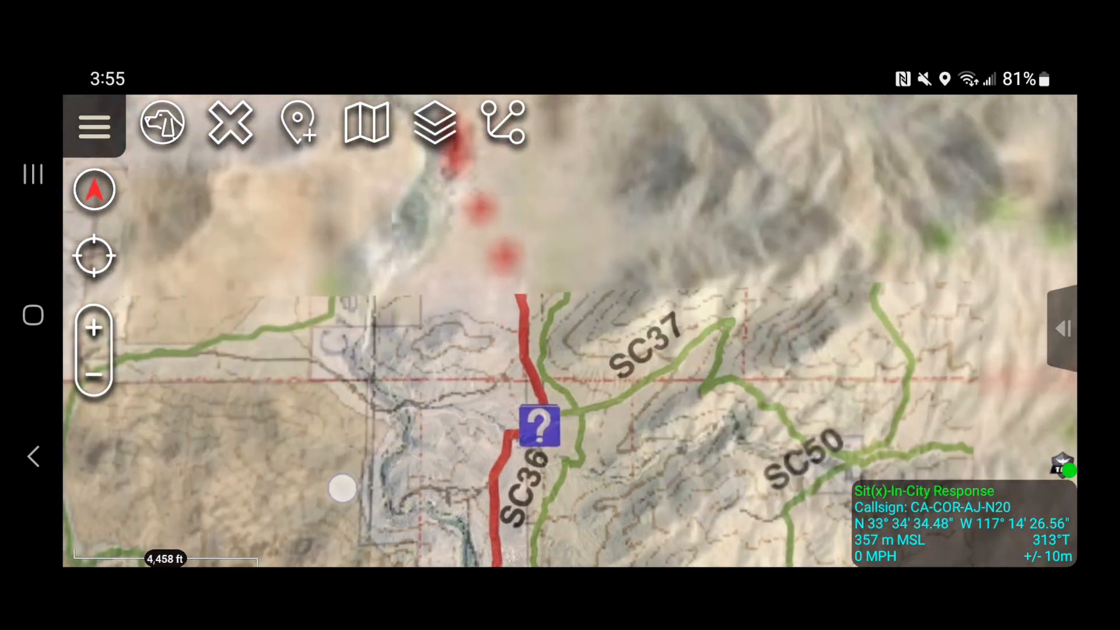
pyautogui.scroll(-2, 524, 401)
pyautogui.moveTo(707, 292); pyautogui.dragTo(826, 435)
pyautogui.scroll(3, 506, 391)
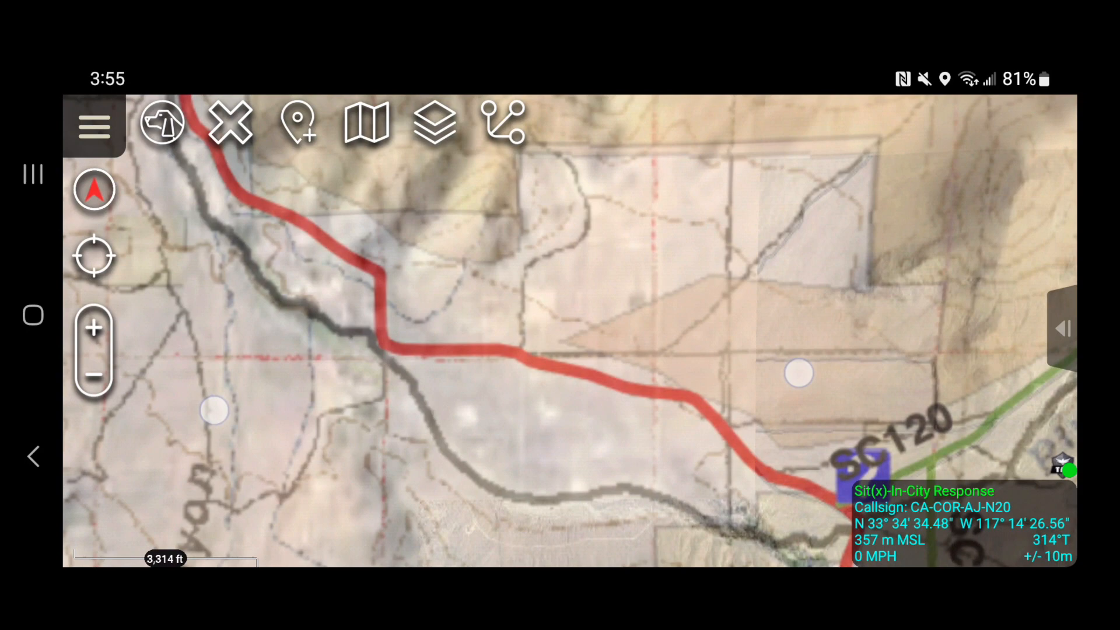
pyautogui.scroll(4, 382, 332)
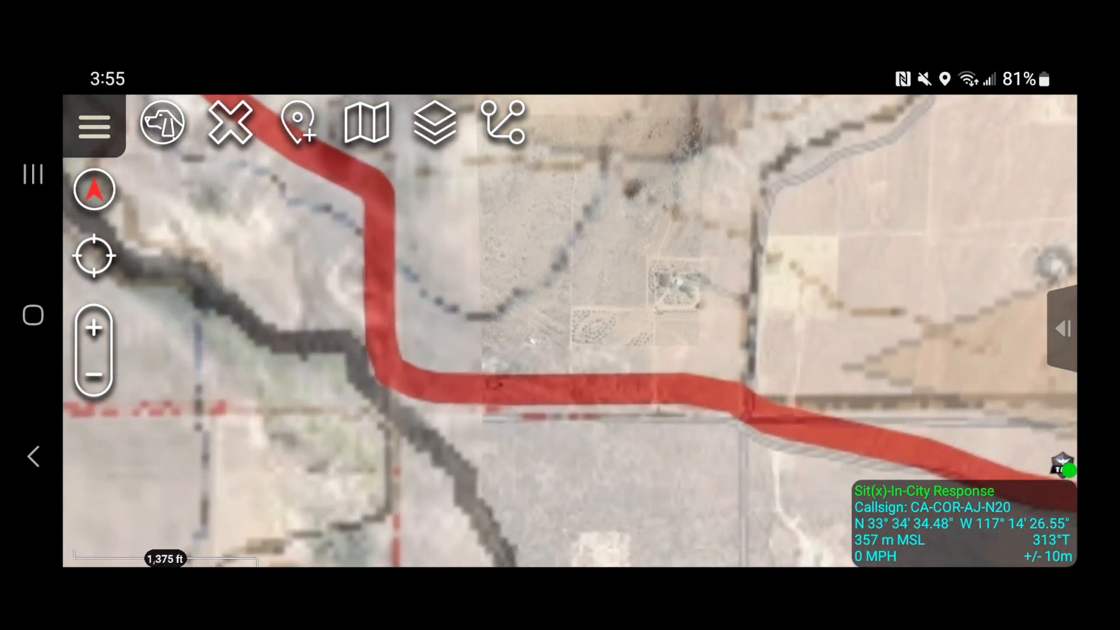
pyautogui.scroll(2, 517, 307)
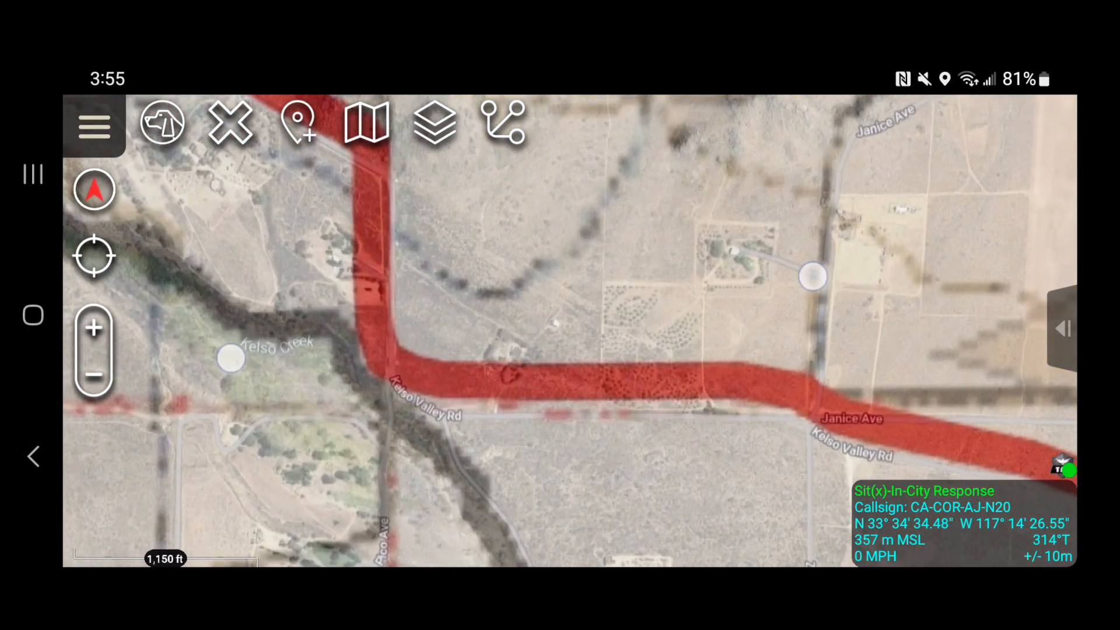
pyautogui.scroll(-1, 516, 308)
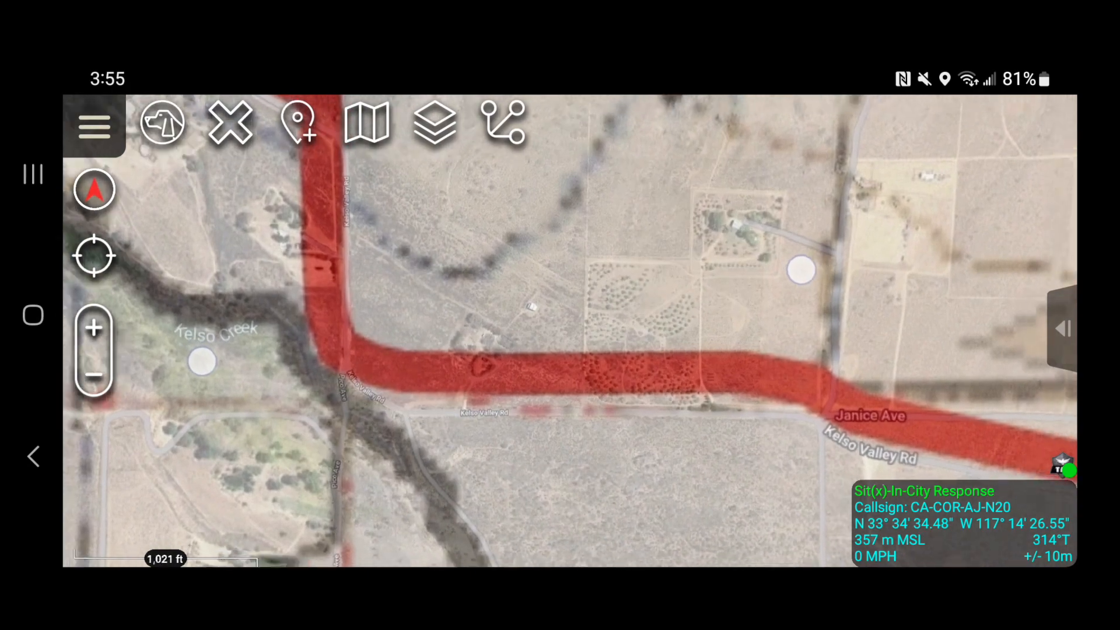
pyautogui.scroll(3, 485, 309)
pyautogui.scroll(-5, 525, 326)
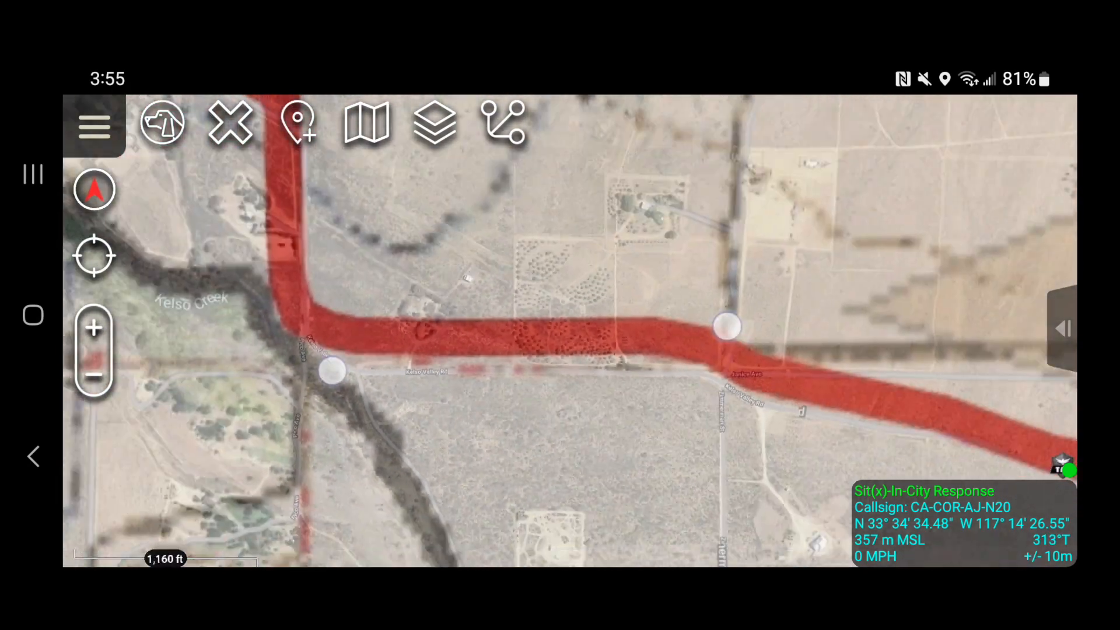
pyautogui.scroll(-6, 547, 329)
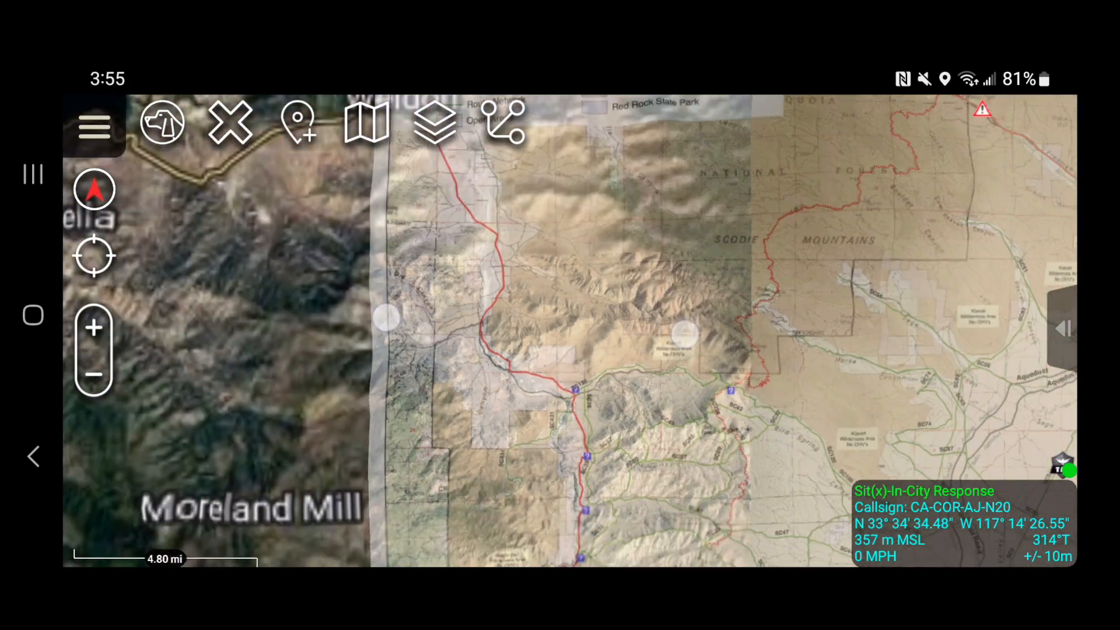
pyautogui.scroll(-5, 547, 329)
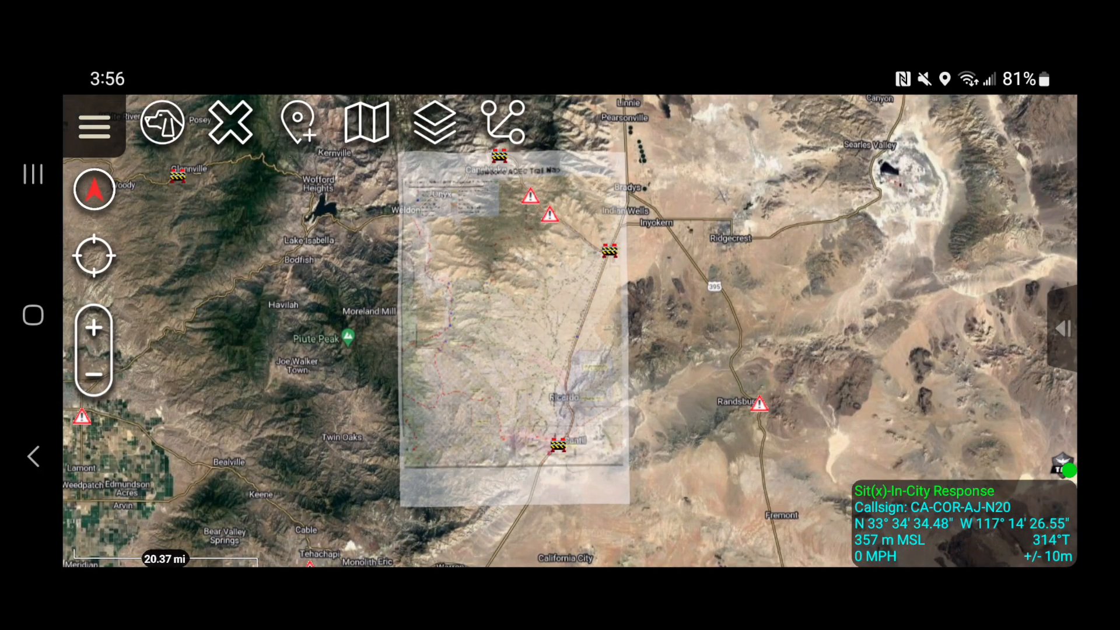
# Step: Restore Jawbone ACEC Trail Map-1.kmz to full opacity from the Image Overlay list and collapse the overlay list
pyautogui.click(435, 122)
pyautogui.click(865, 185)
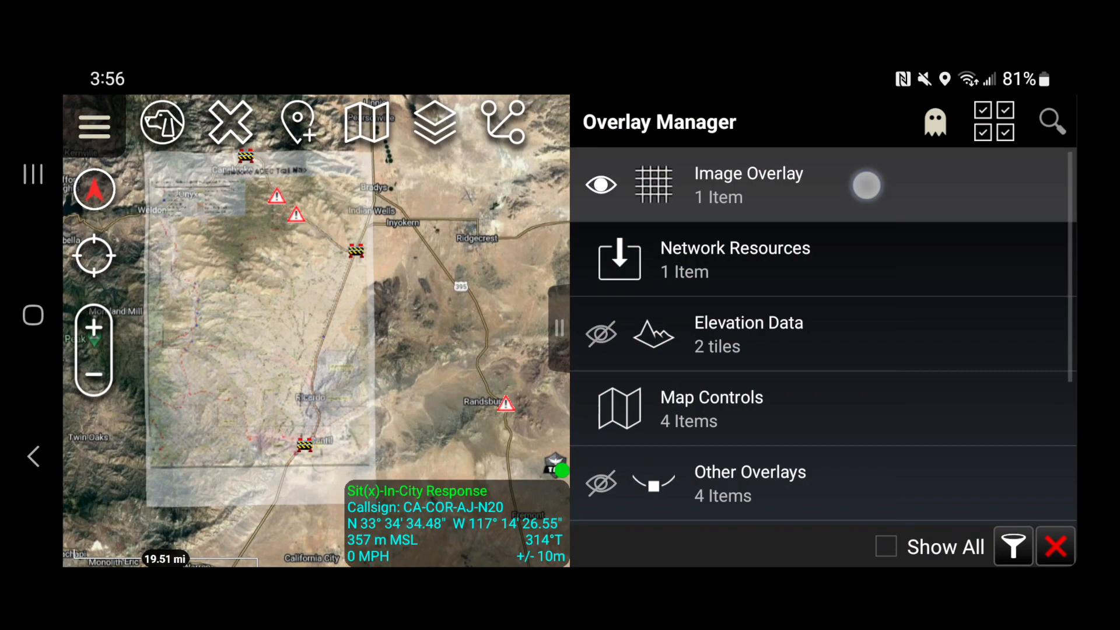
pyautogui.click(870, 189)
pyautogui.click(368, 292)
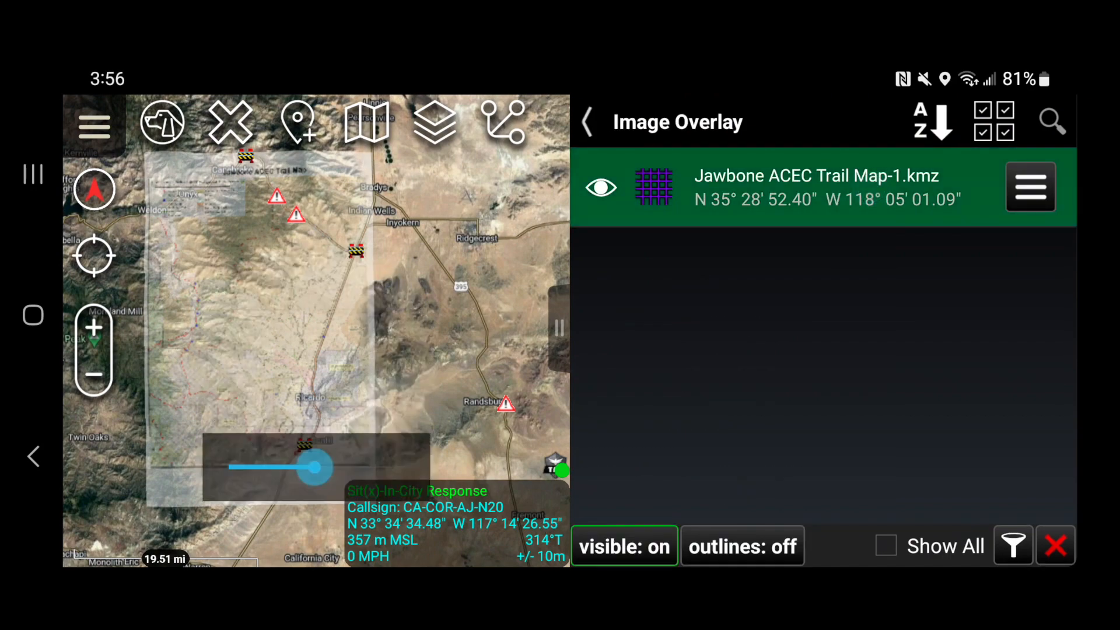
pyautogui.moveTo(312, 468); pyautogui.dragTo(404, 466)
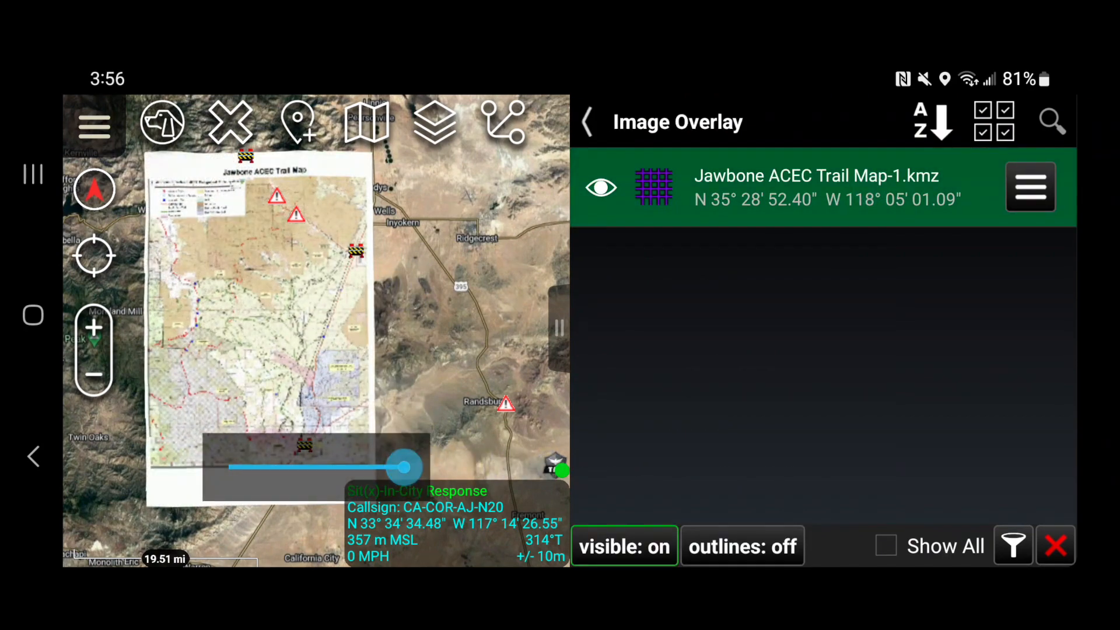
pyautogui.moveTo(596, 326); pyautogui.dragTo(649, 310)
pyautogui.click(887, 312)
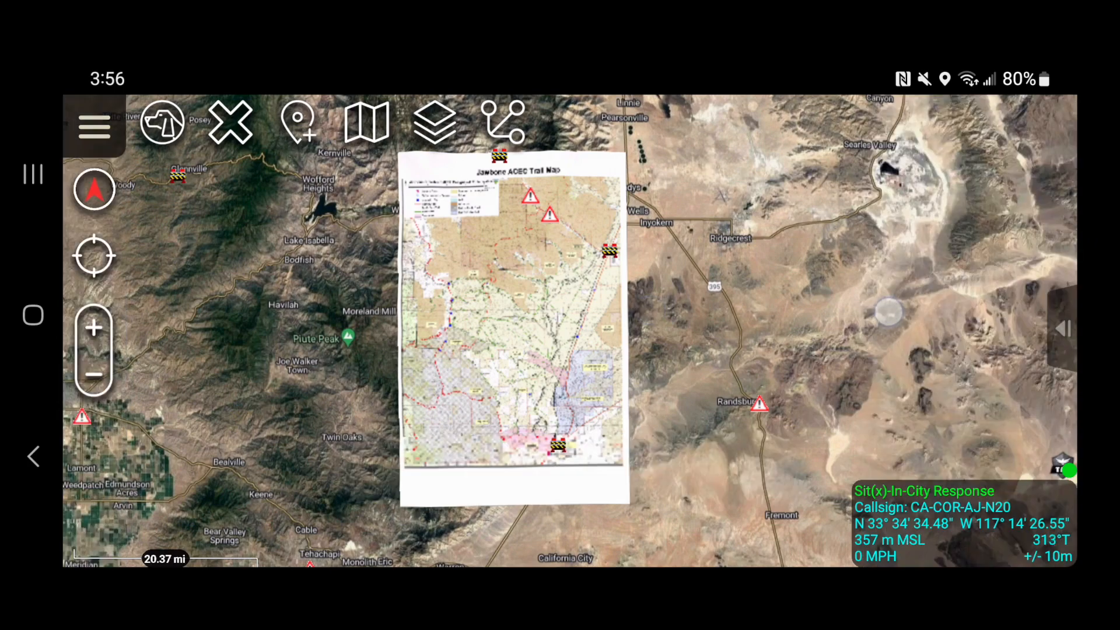
pyautogui.scroll(3, 545, 361)
pyautogui.scroll(-3, 564, 346)
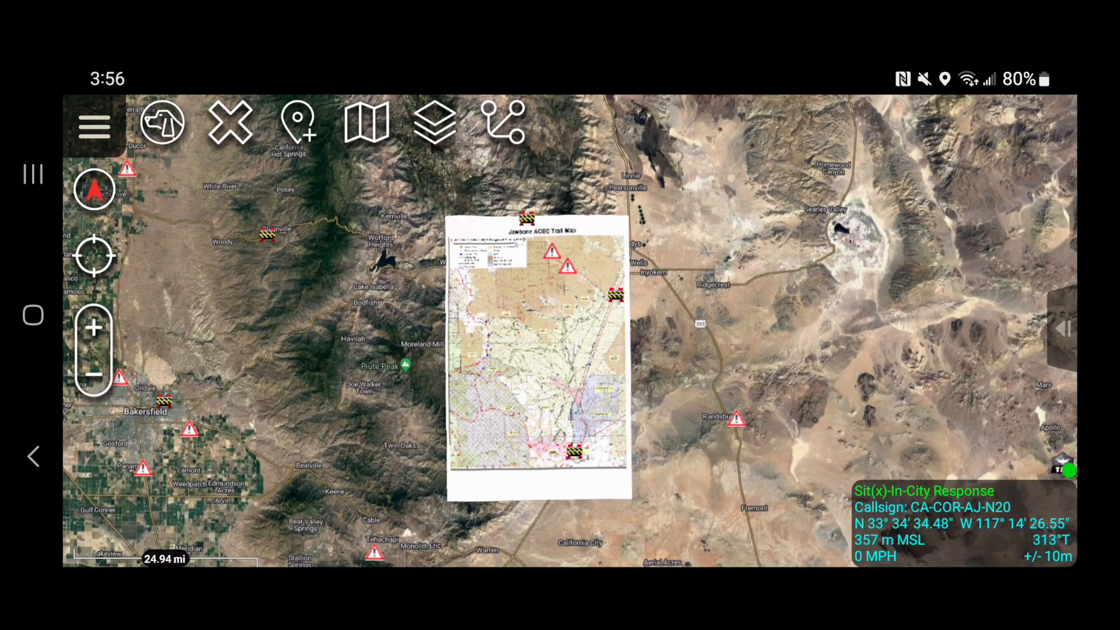
pyautogui.scroll(2, 554, 323)
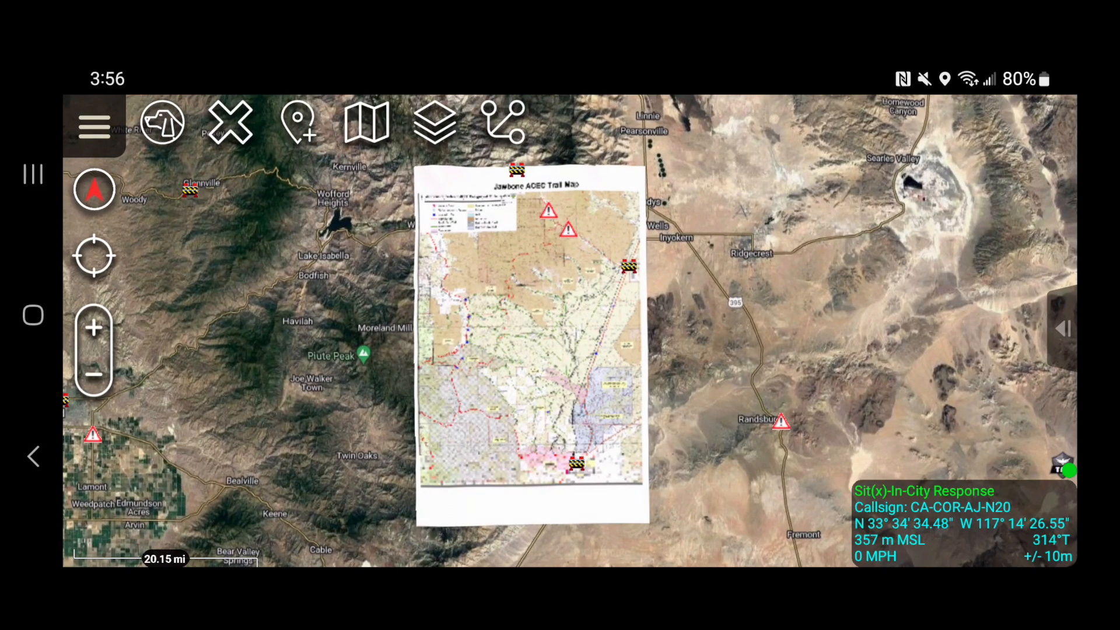